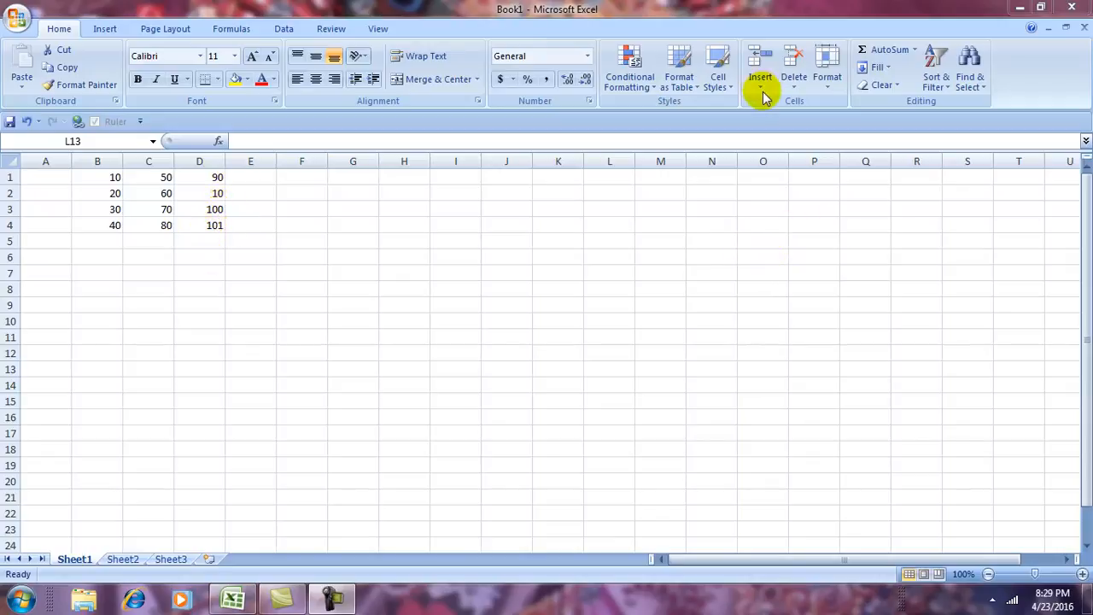
Select cell C3 and open the Insert dropdown in the Home tab's Cells group.
click(498, 319)
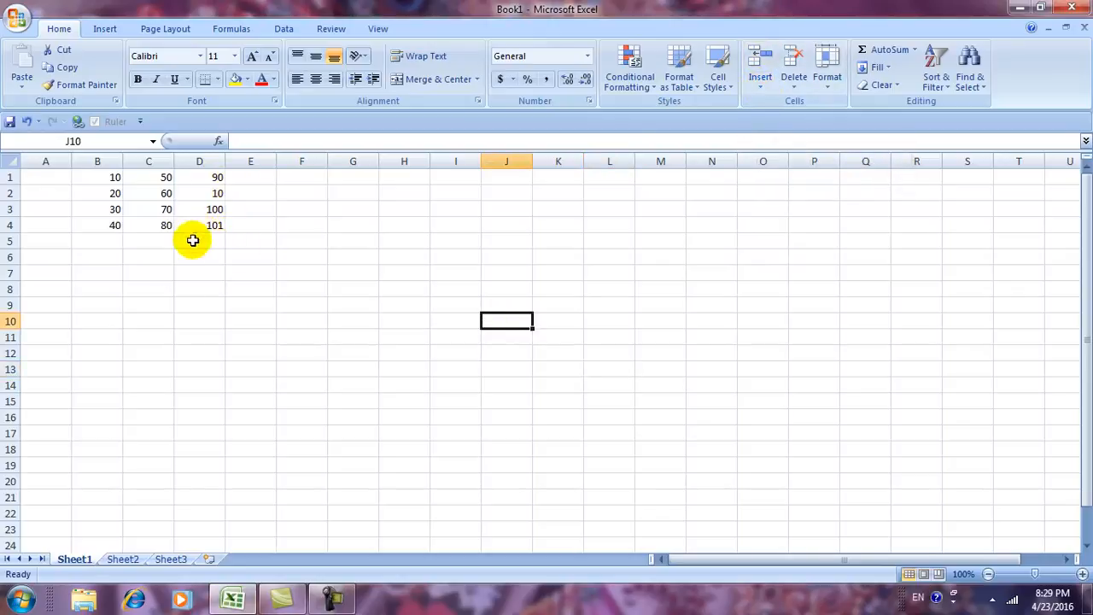
click(160, 210)
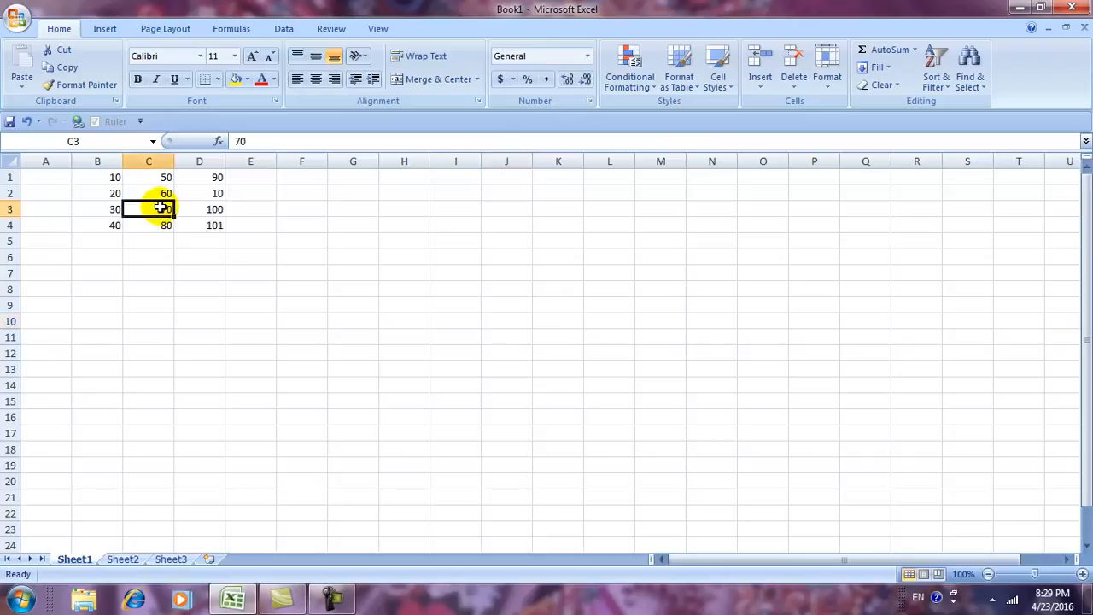
click(756, 89)
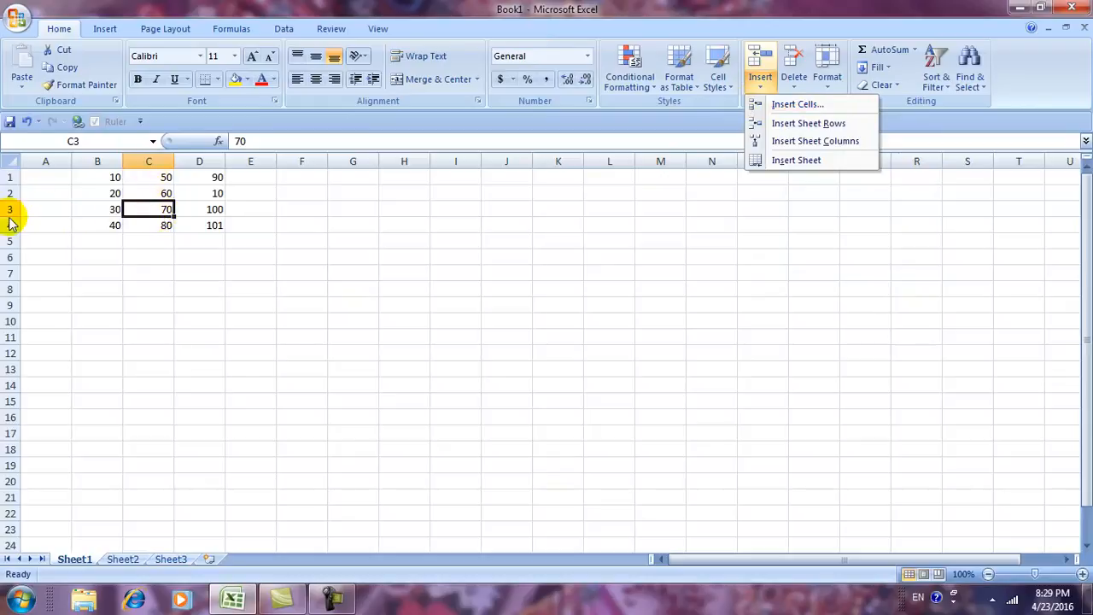
Compare the Insert Cells options and insert a cell at C3 with Shift cells right.
click(784, 109)
drag(769, 234, 866, 185)
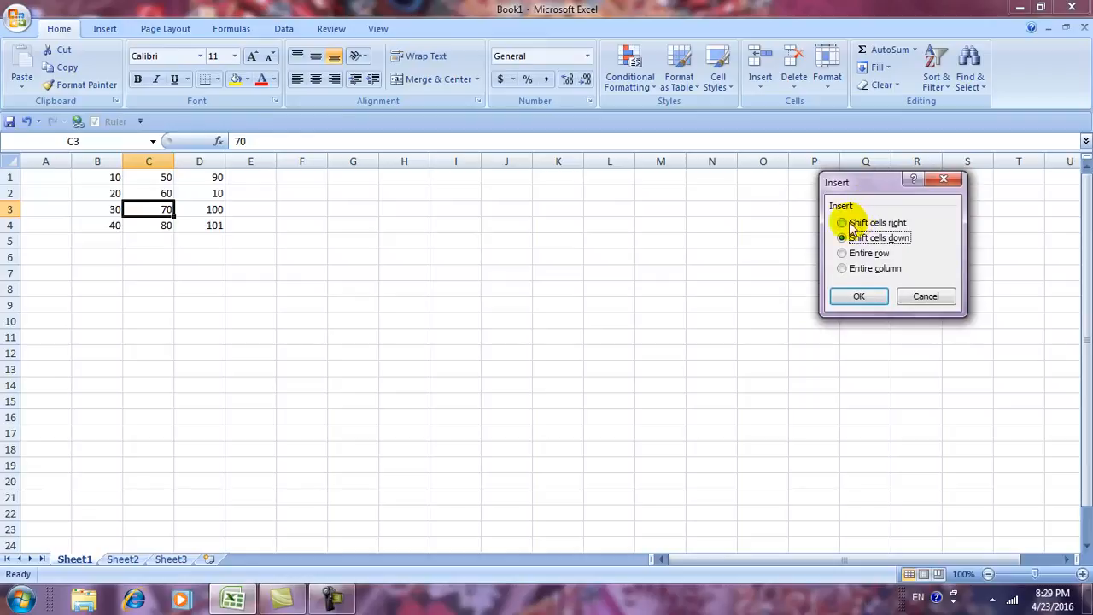
click(847, 223)
click(845, 239)
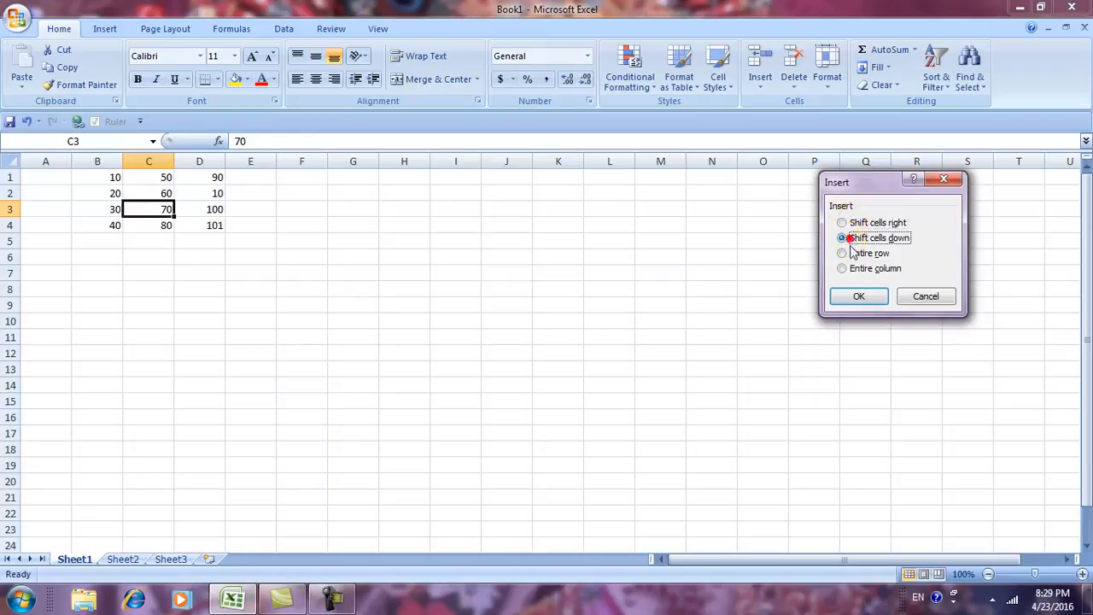
click(849, 254)
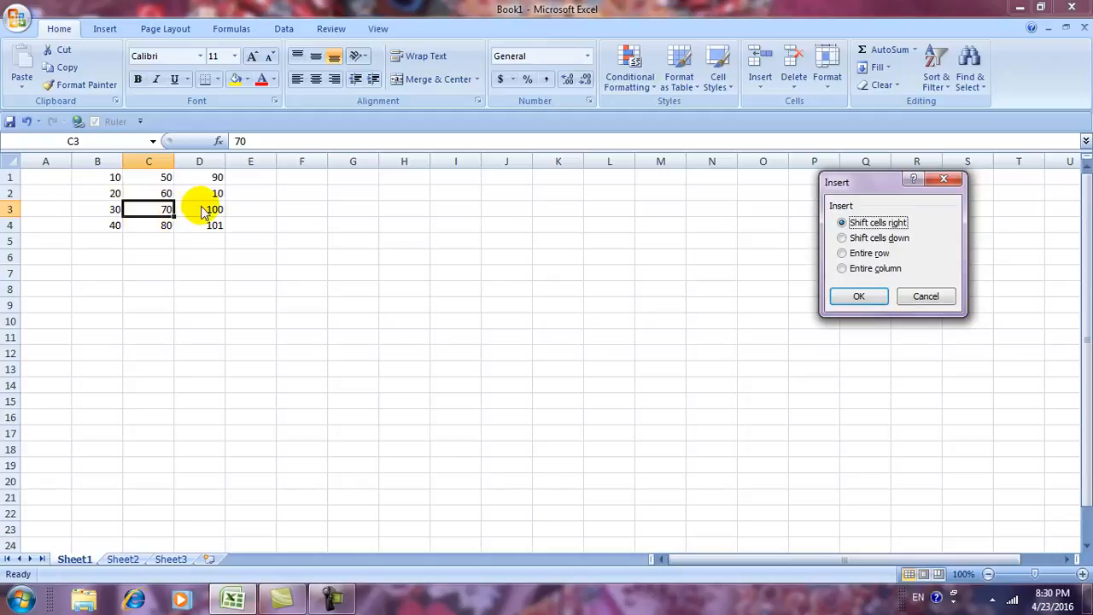
click(858, 297)
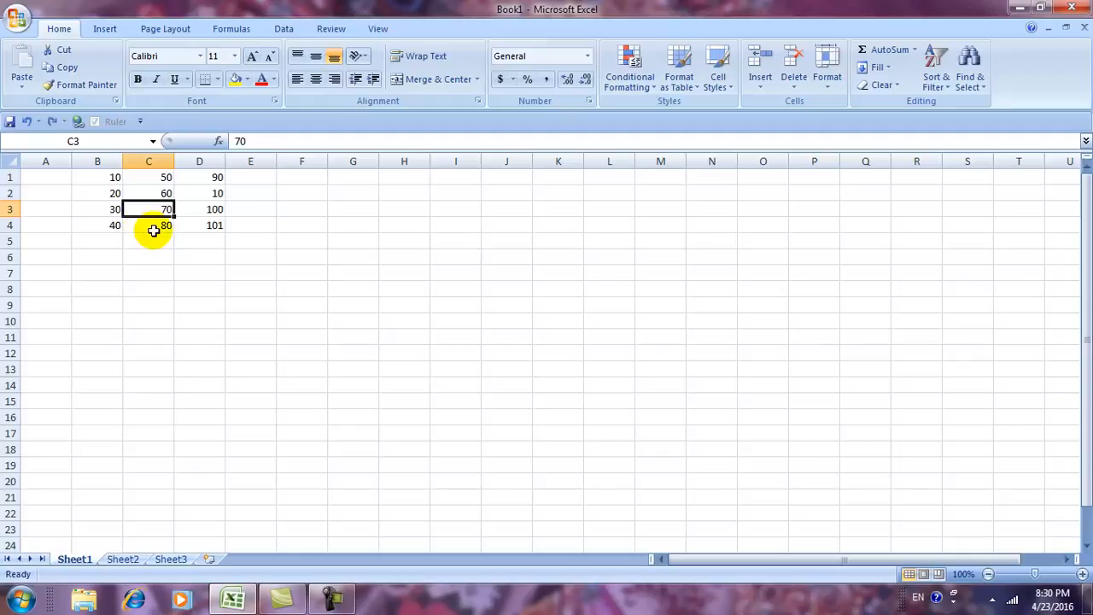
Insert a cell at C3 with Shift cells down, then bring up Insert Cells again.
click(754, 95)
click(760, 103)
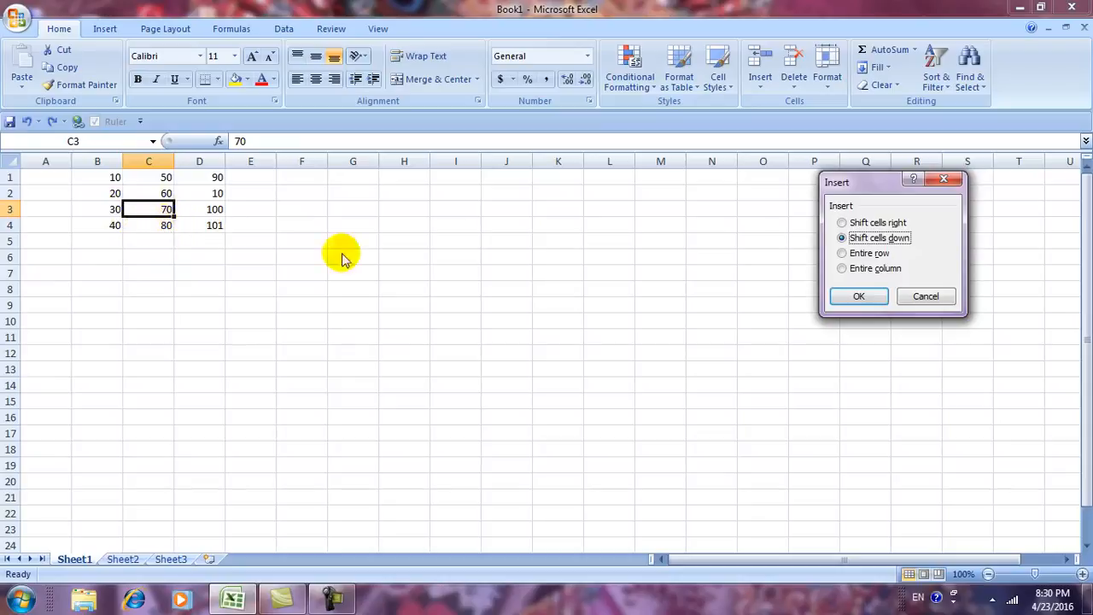
click(858, 297)
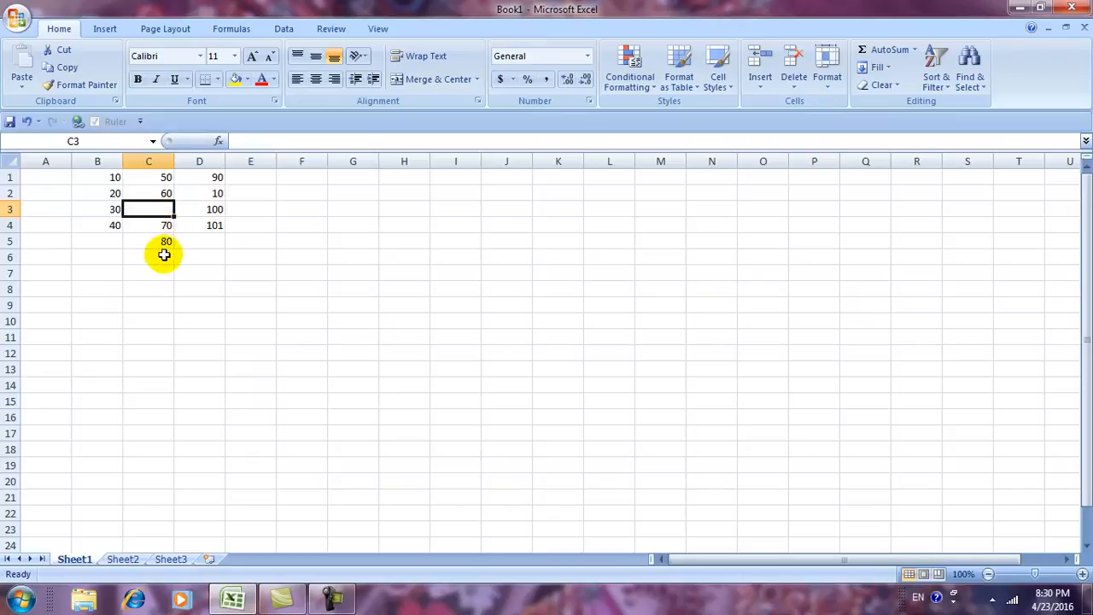
click(760, 88)
click(758, 106)
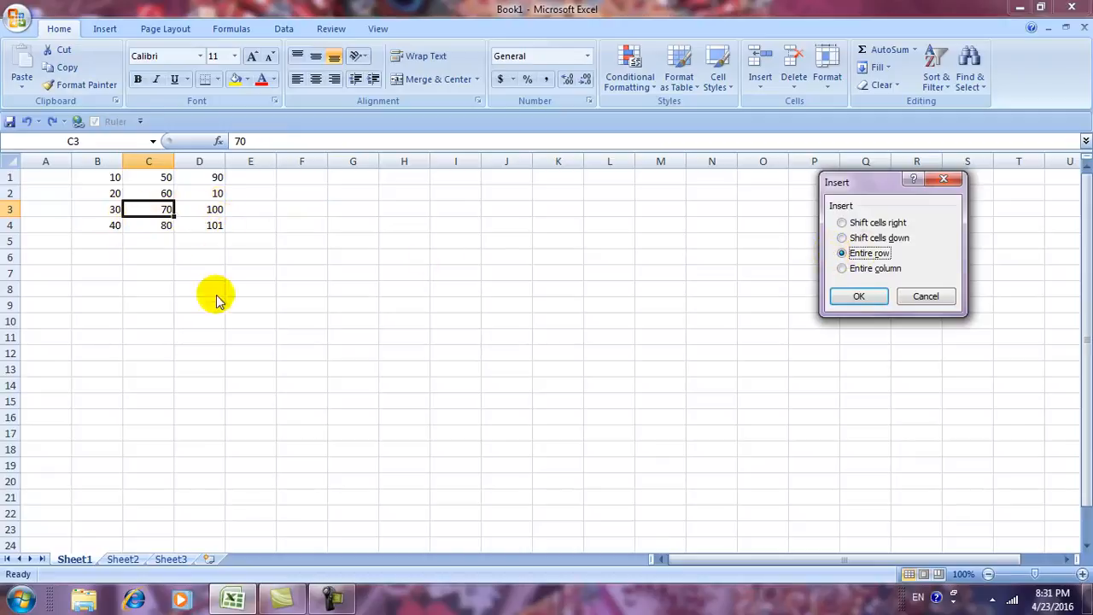
Insert an entire row at row 3 and undo it, then insert an entire column at C.
click(852, 299)
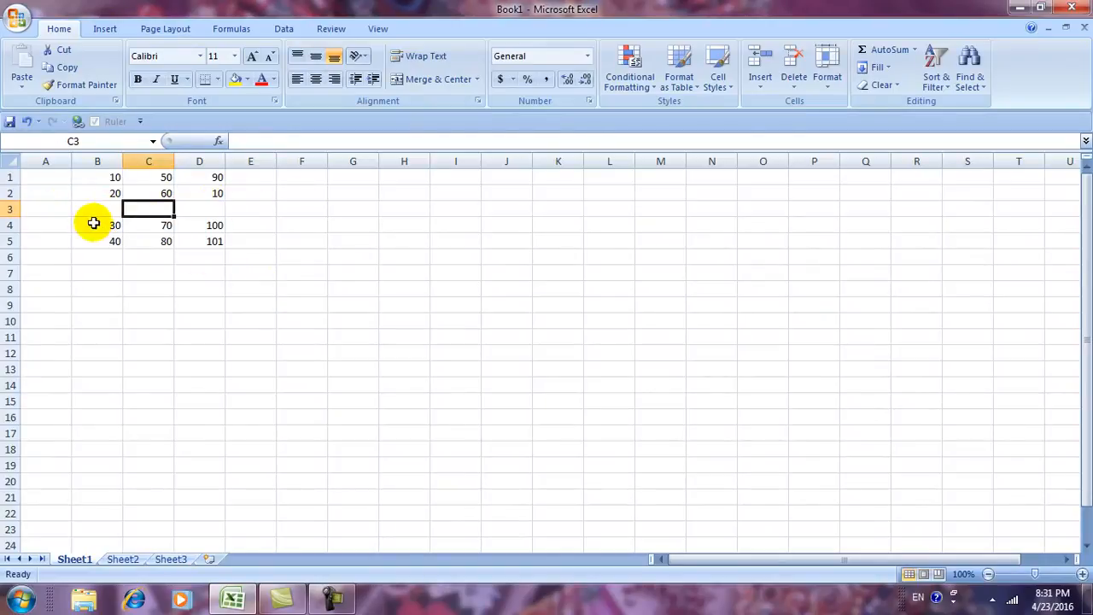
key(ctrl+z)
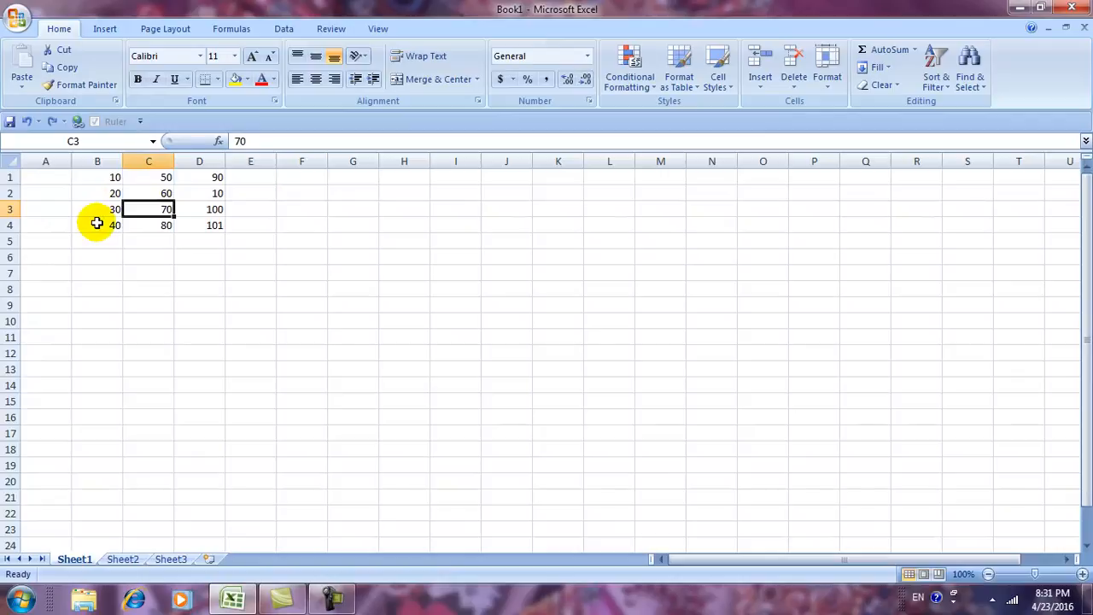
click(764, 89)
click(773, 105)
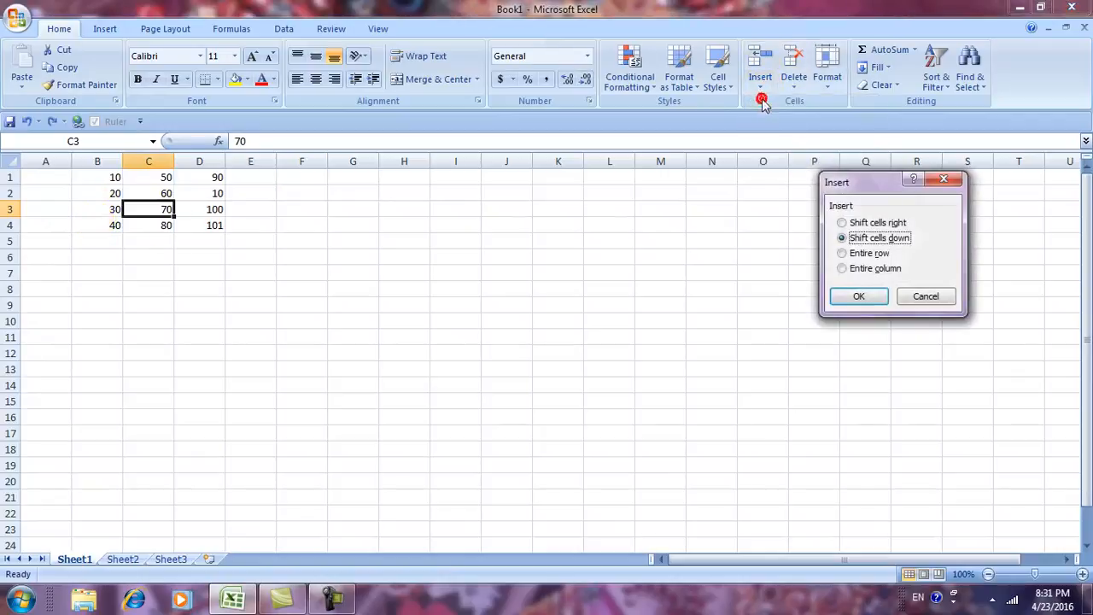
click(843, 269)
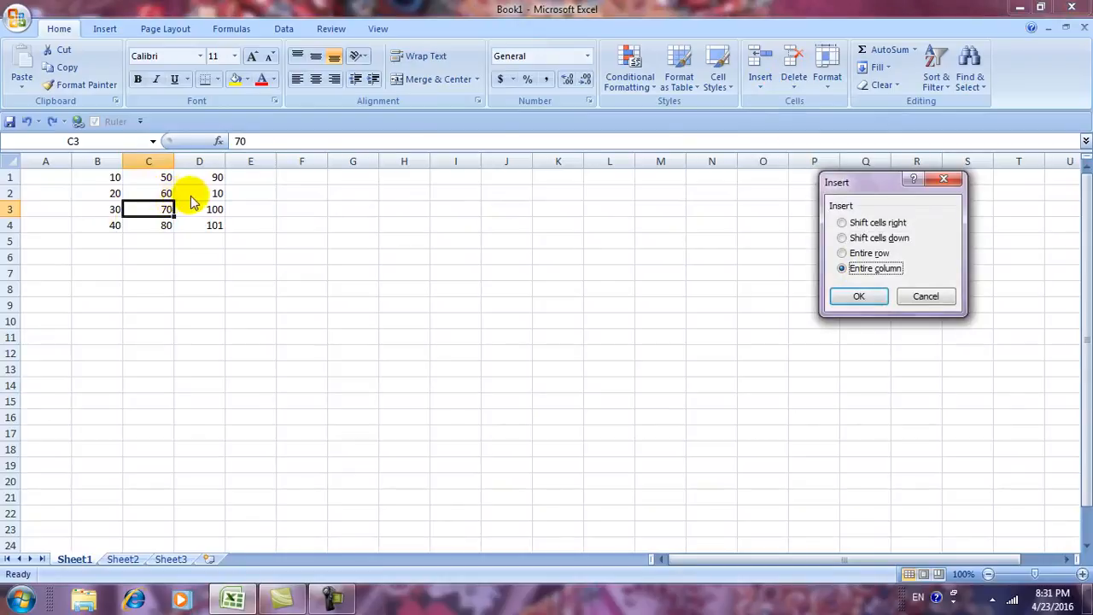
click(850, 297)
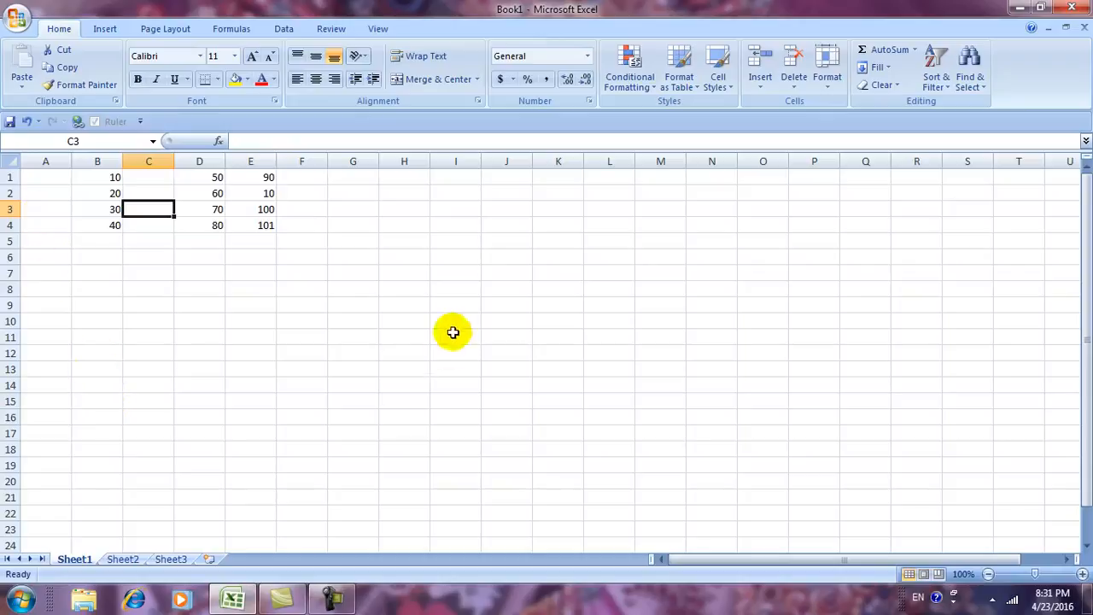
Cancel the Insert Cells dialog and undo the empty column C insertion with Ctrl+Z.
click(755, 94)
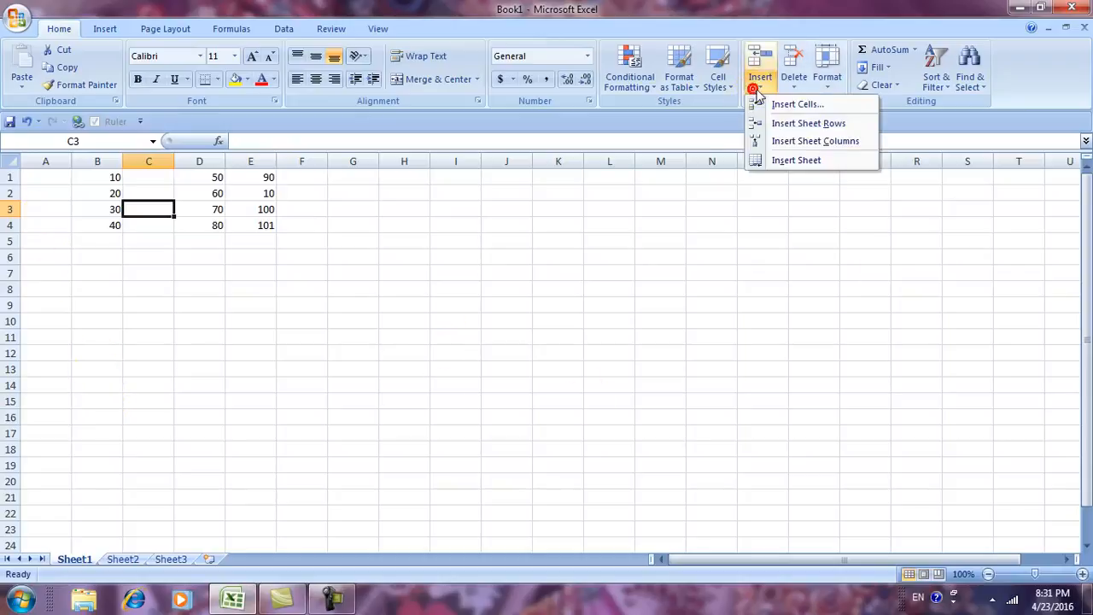
click(763, 104)
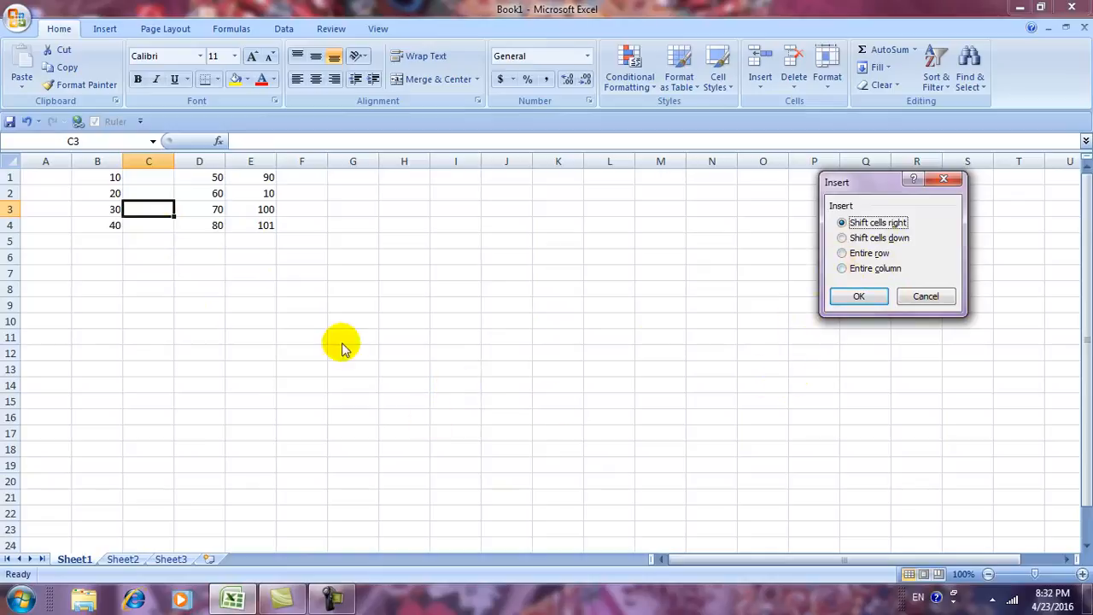
click(922, 299)
key(ctrl+z)
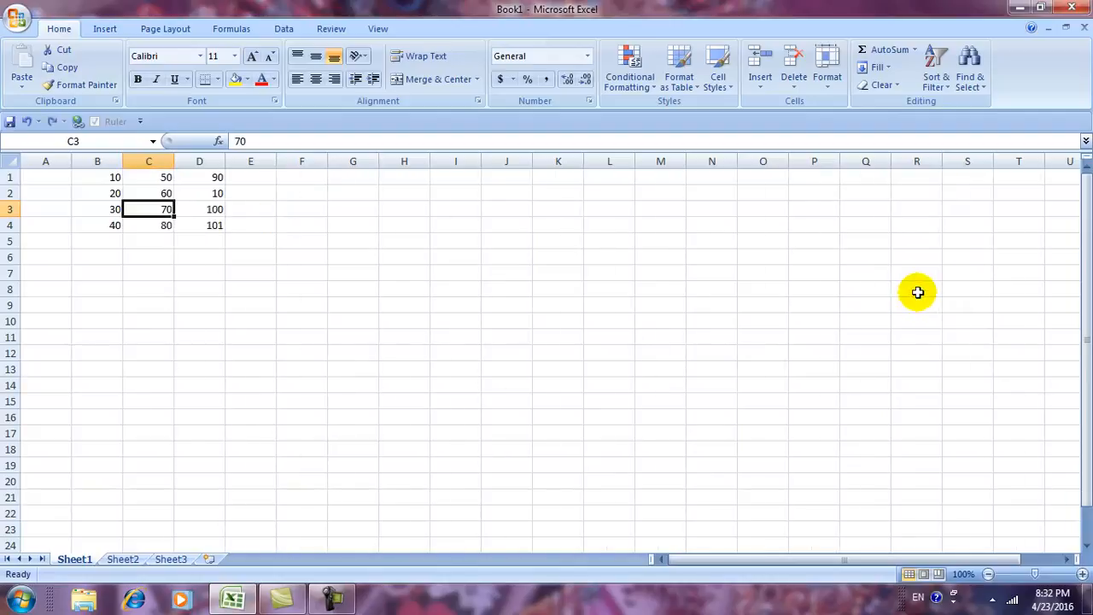
click(759, 85)
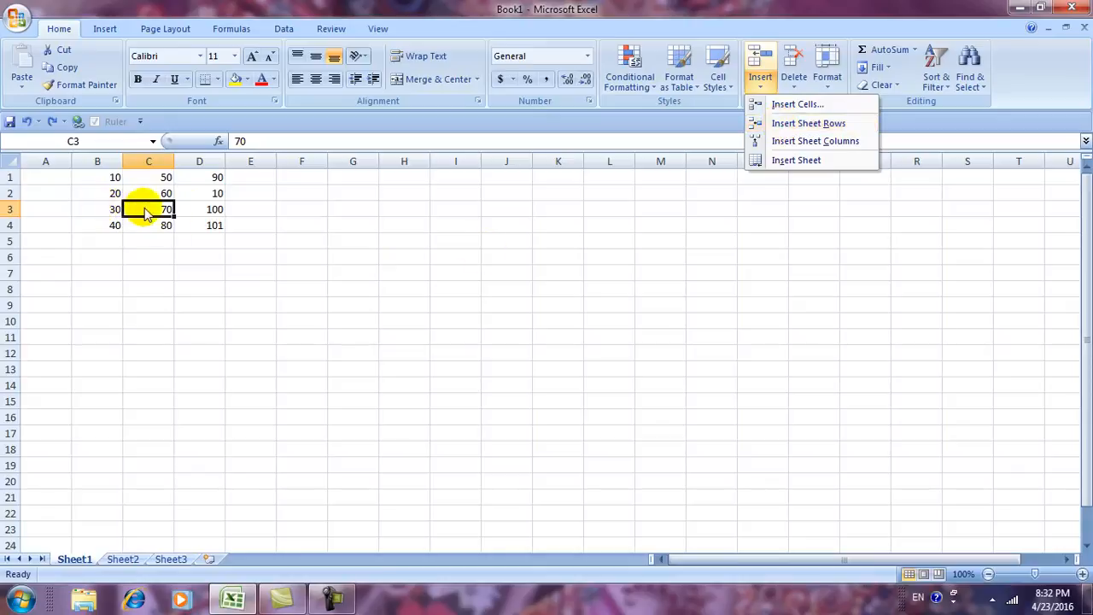
click(794, 124)
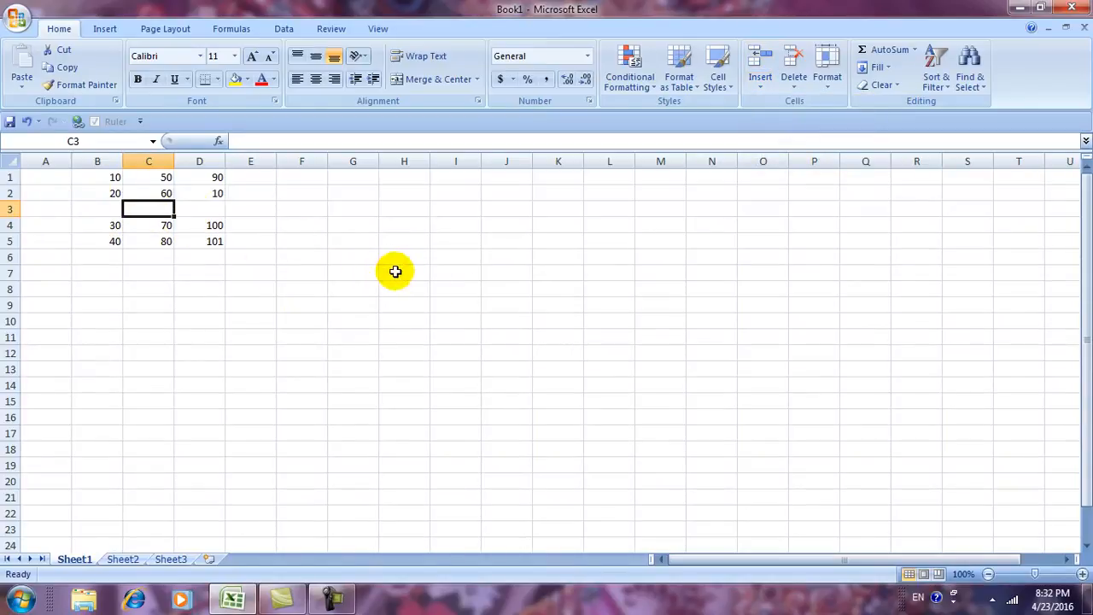
key(ctrl+z)
click(760, 86)
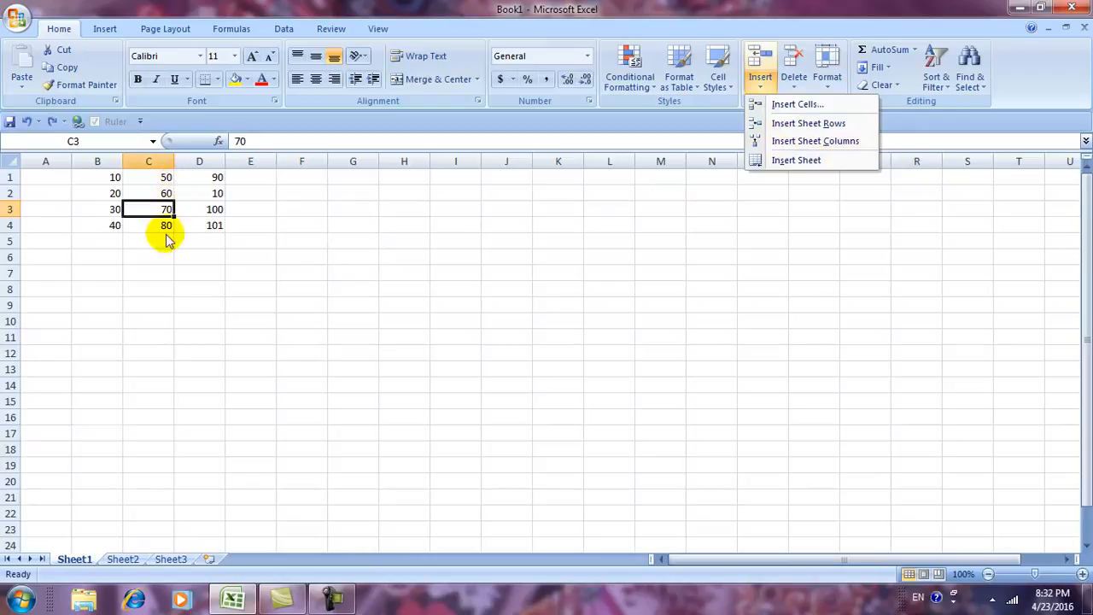
click(782, 141)
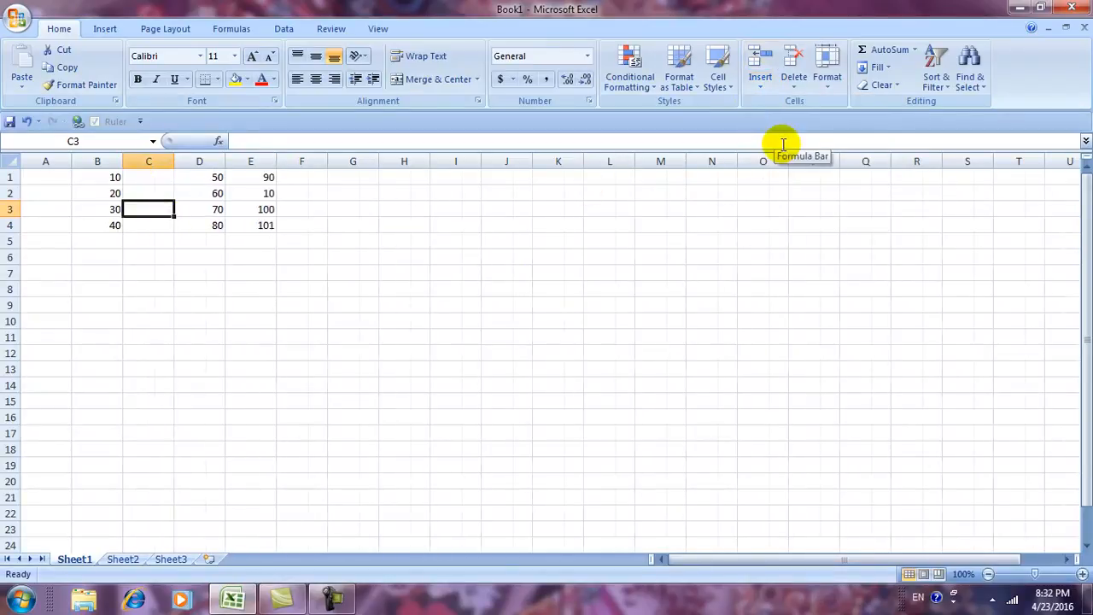
key(ctrl+z)
click(759, 85)
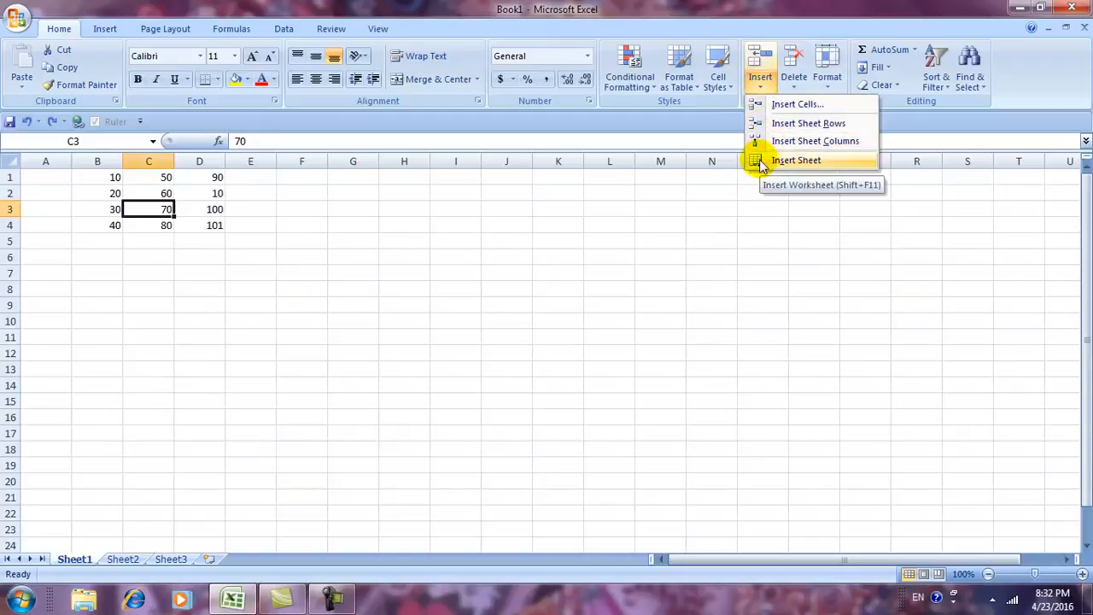
Browse Sheet1–Sheet3, selecting K15 on the empty Sheet2, and come back to Sheet1.
click(708, 287)
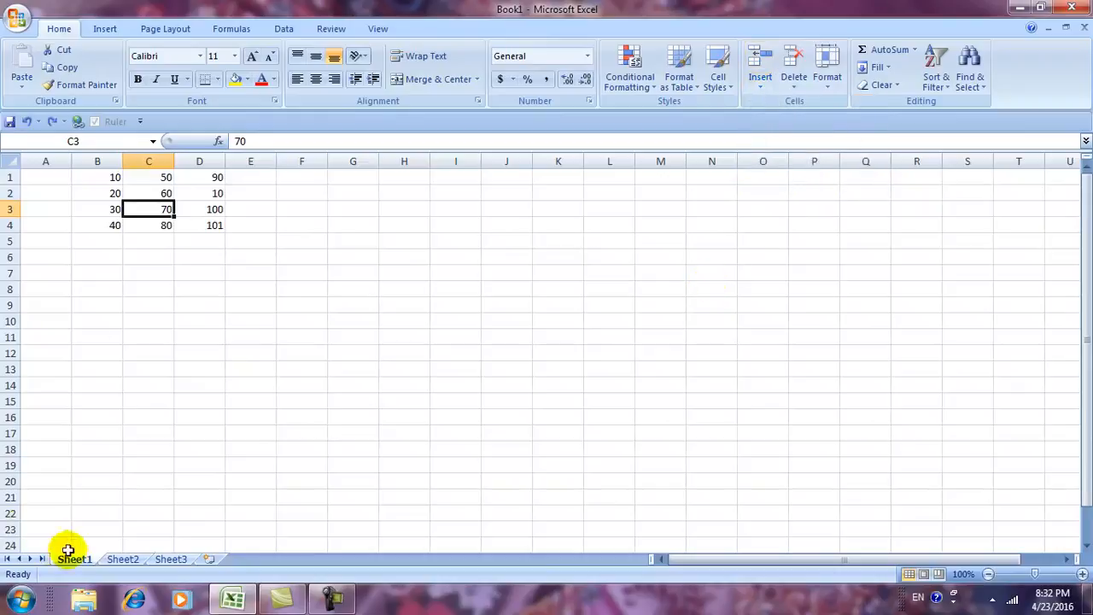
click(125, 562)
click(171, 560)
click(122, 559)
click(74, 559)
click(122, 560)
click(168, 559)
click(122, 559)
click(74, 559)
click(122, 560)
click(170, 559)
click(122, 559)
click(75, 559)
click(79, 558)
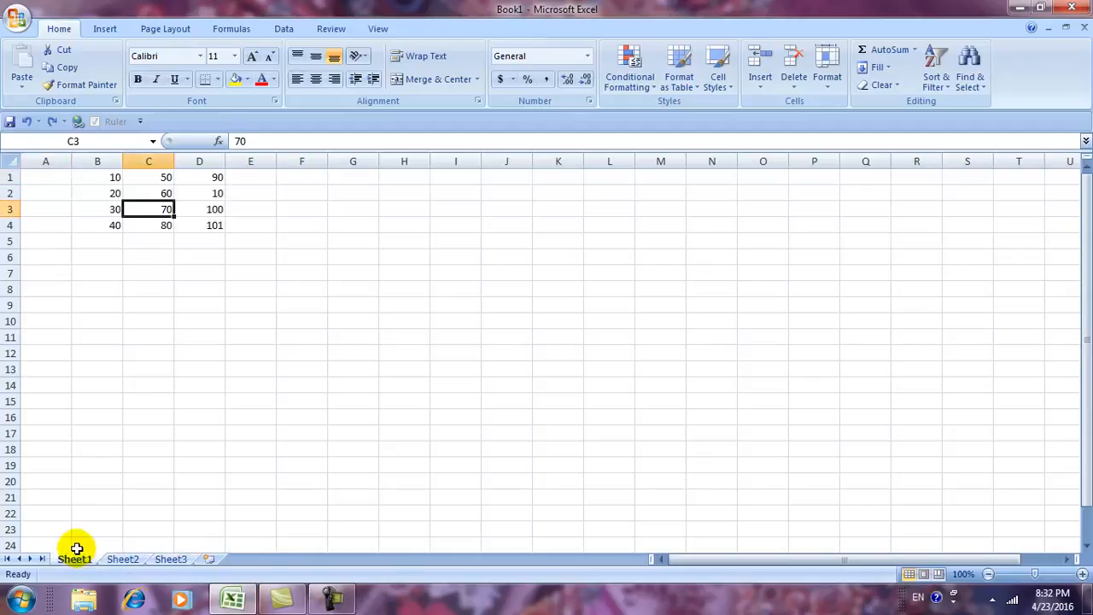
click(122, 559)
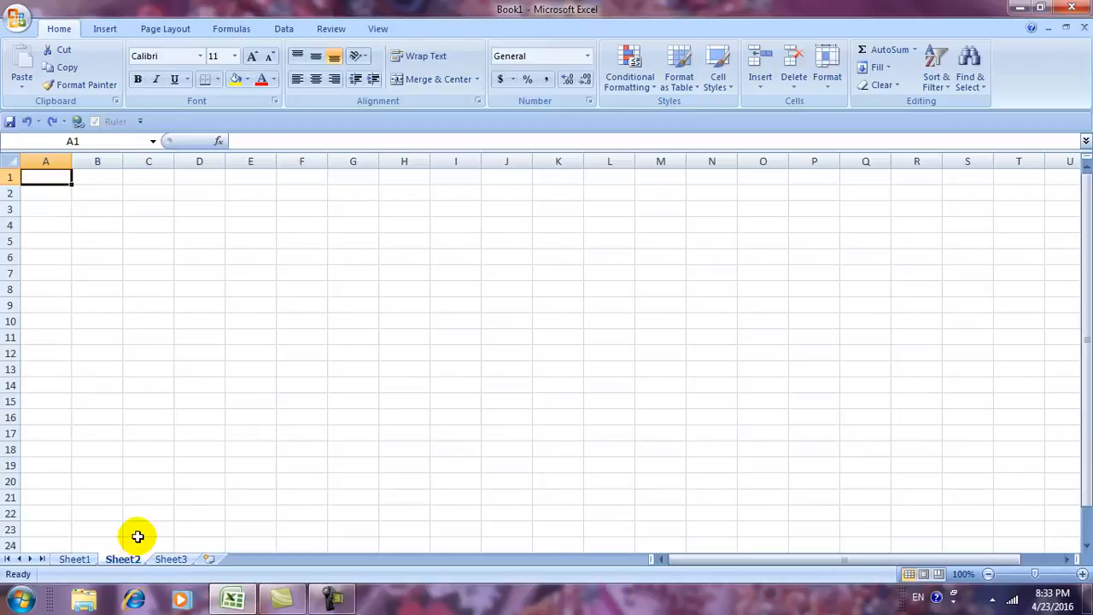
click(578, 405)
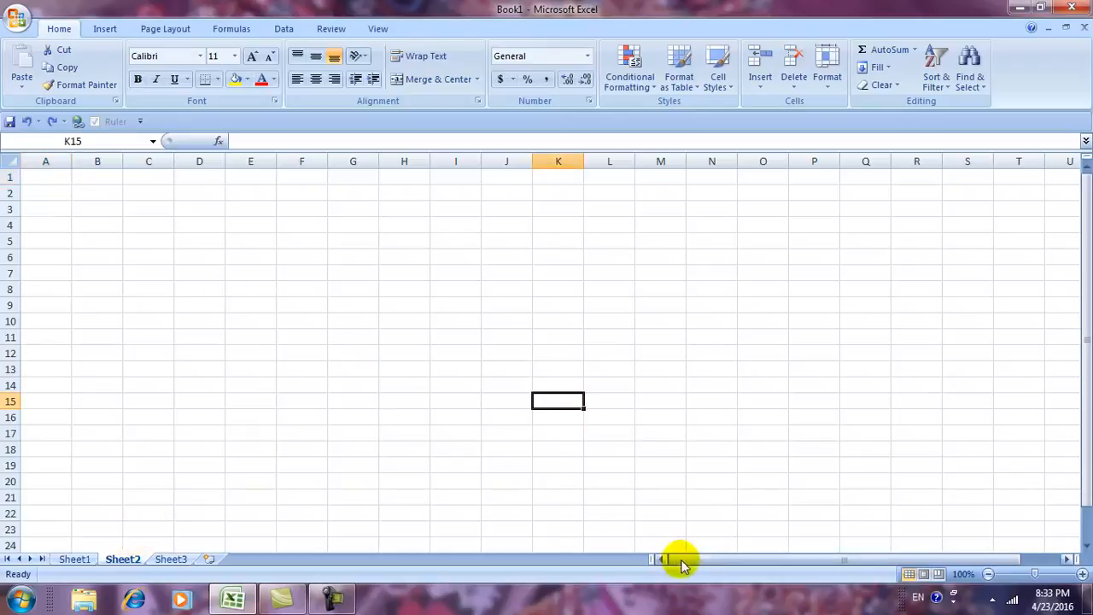
drag(1090, 204, 1090, 203)
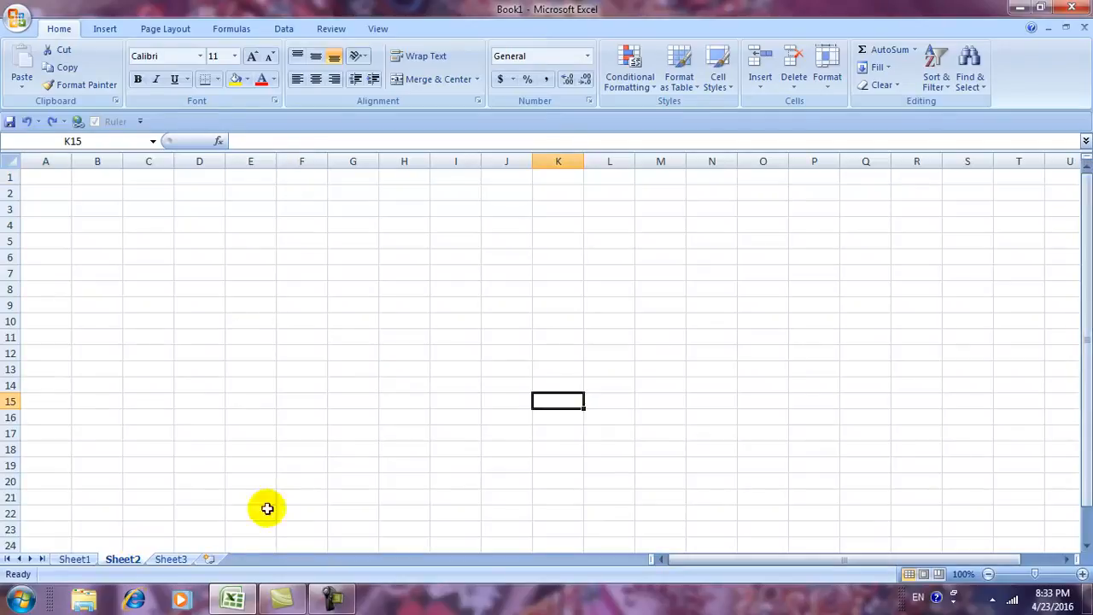
click(74, 559)
Insert three blank worksheets, Sheet4, Sheet5 and Sheet6, via Insert Sheet.
click(756, 86)
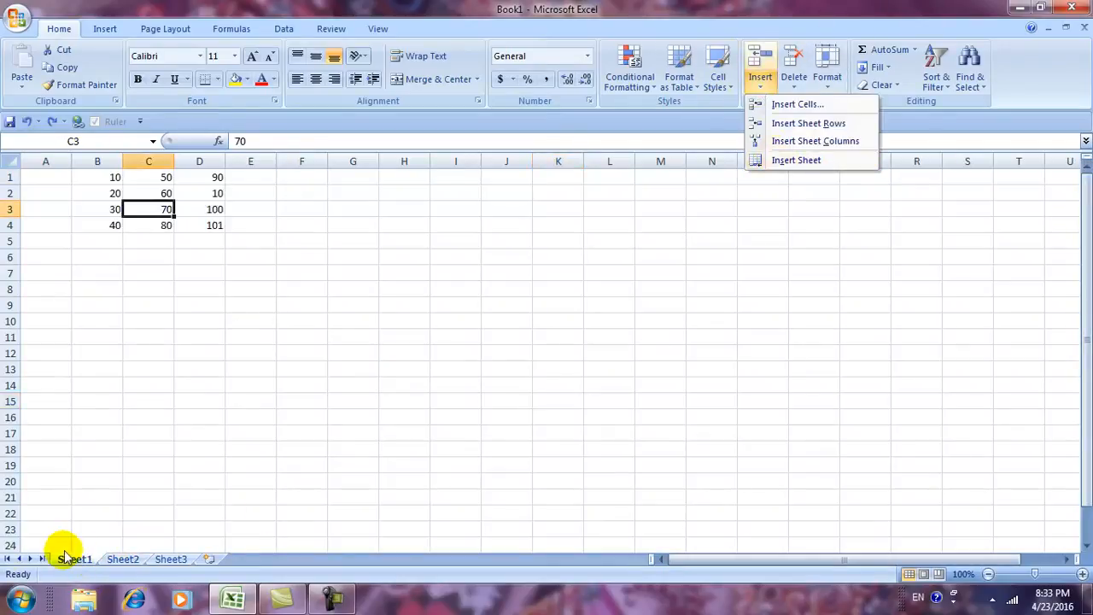
click(789, 161)
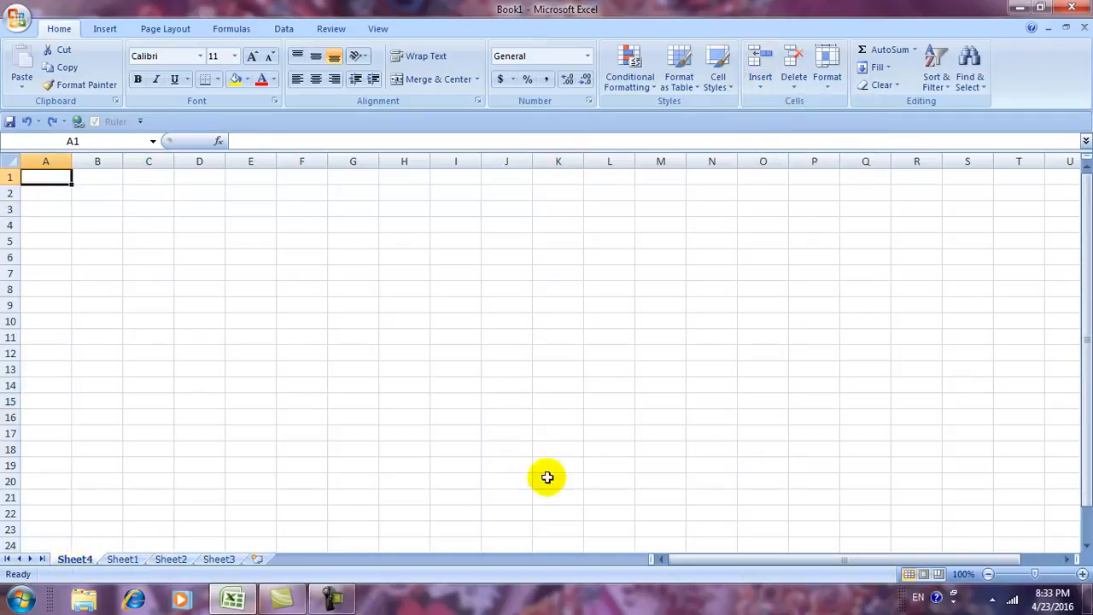
click(760, 88)
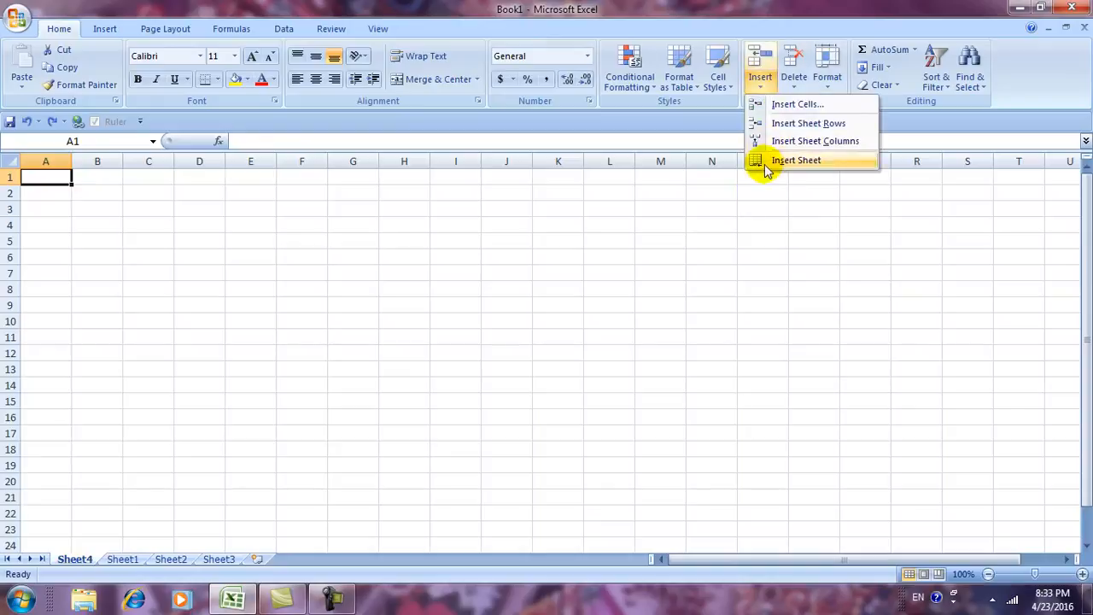
click(765, 162)
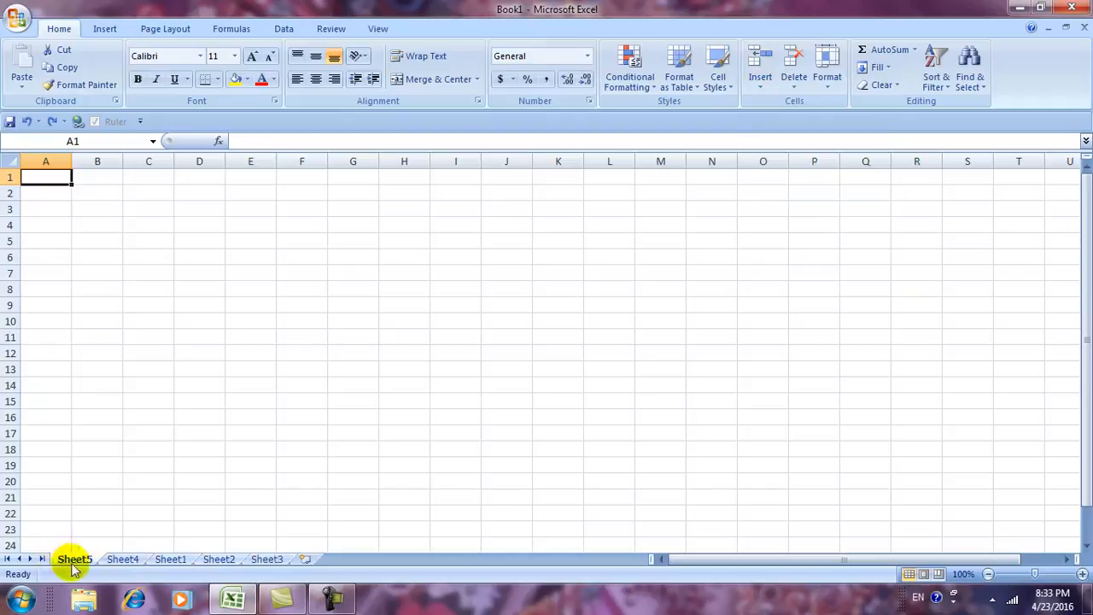
click(764, 93)
click(763, 162)
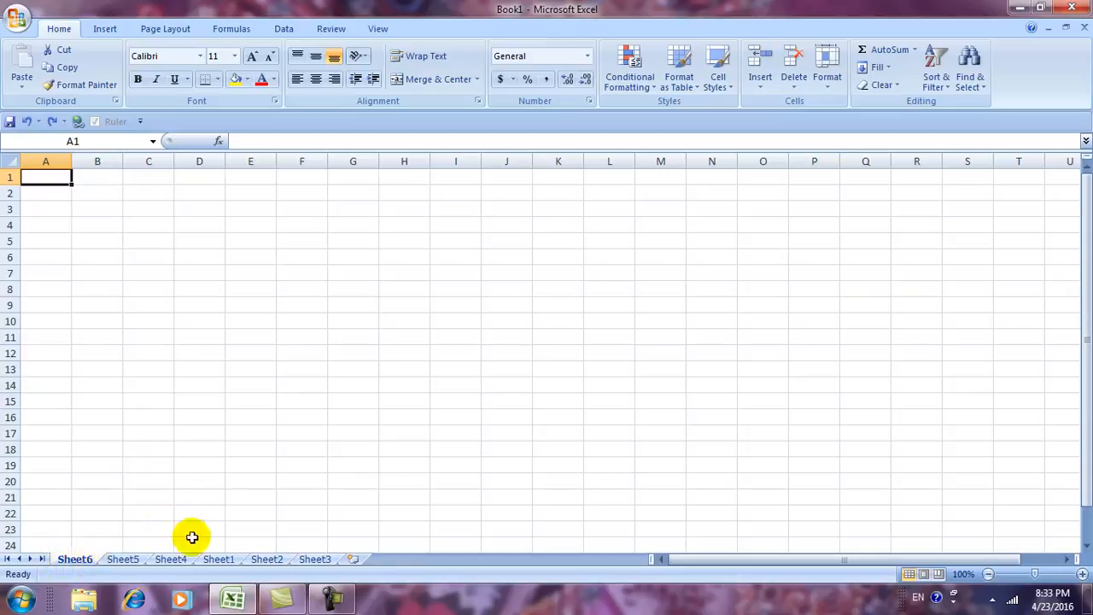
Dismiss the Insert list and return to the Sheet1 tab.
click(760, 84)
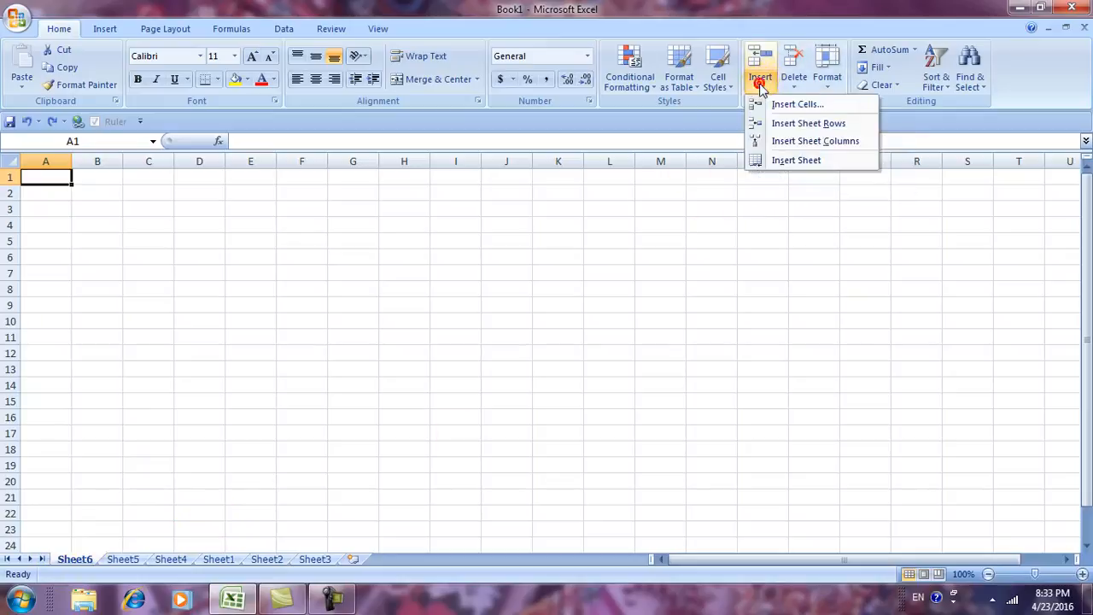
click(641, 421)
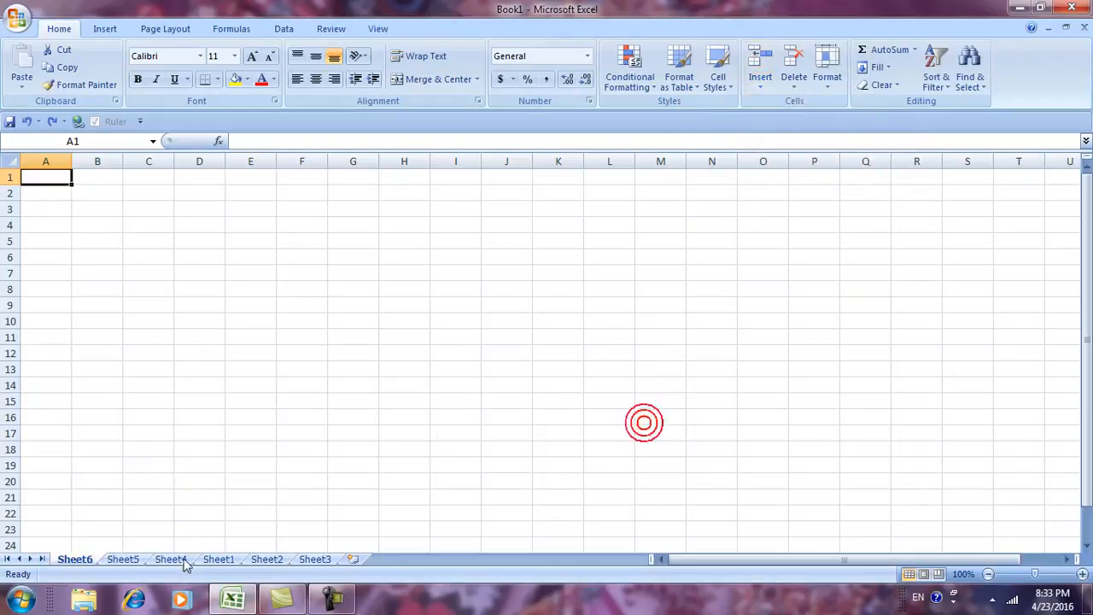
click(219, 559)
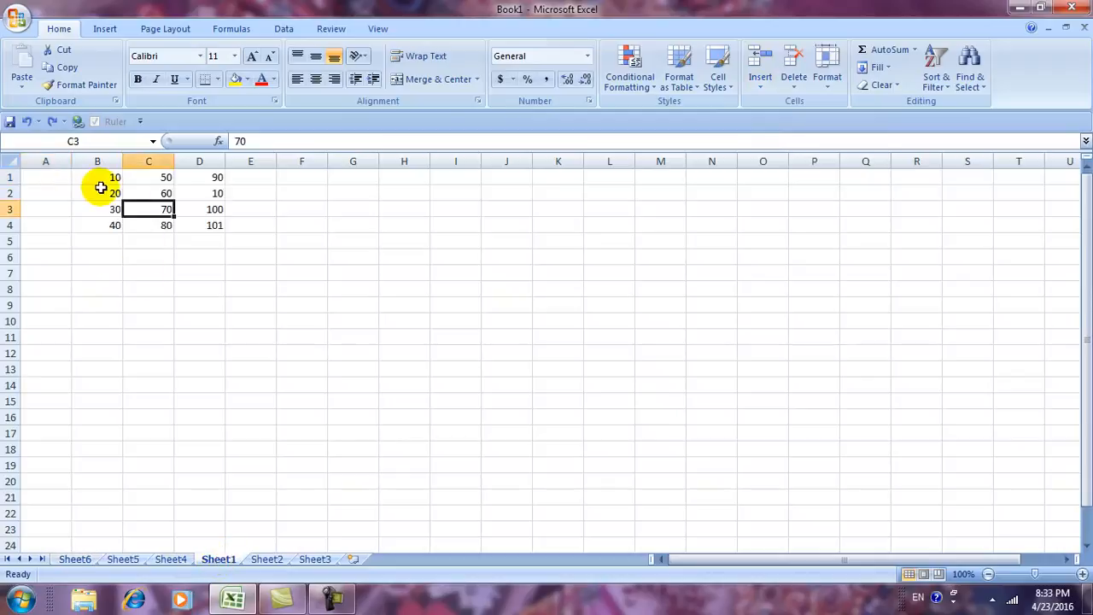
click(793, 87)
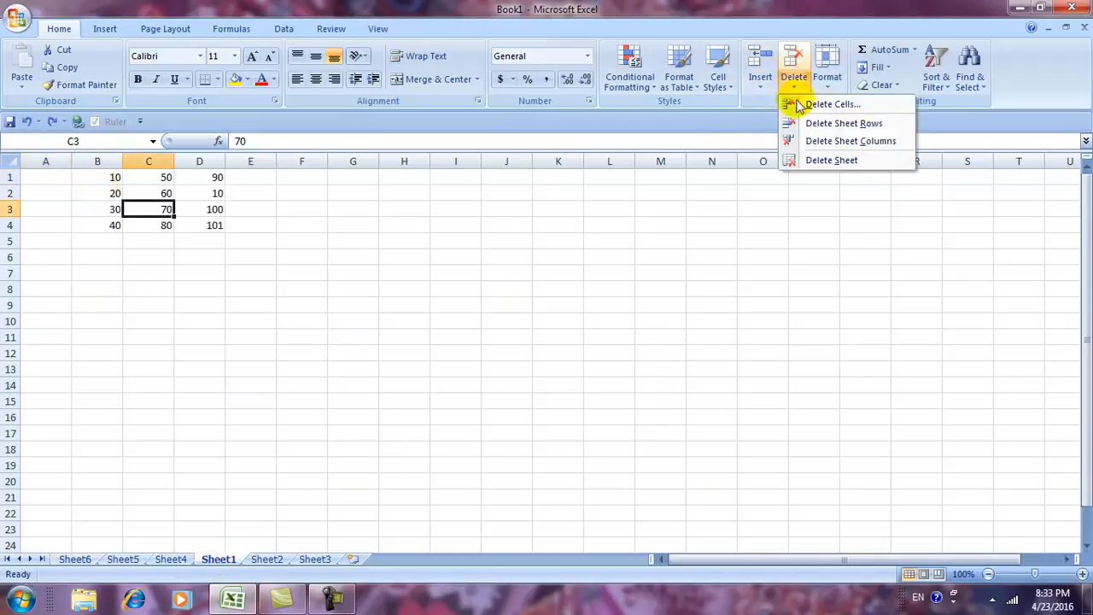
click(798, 106)
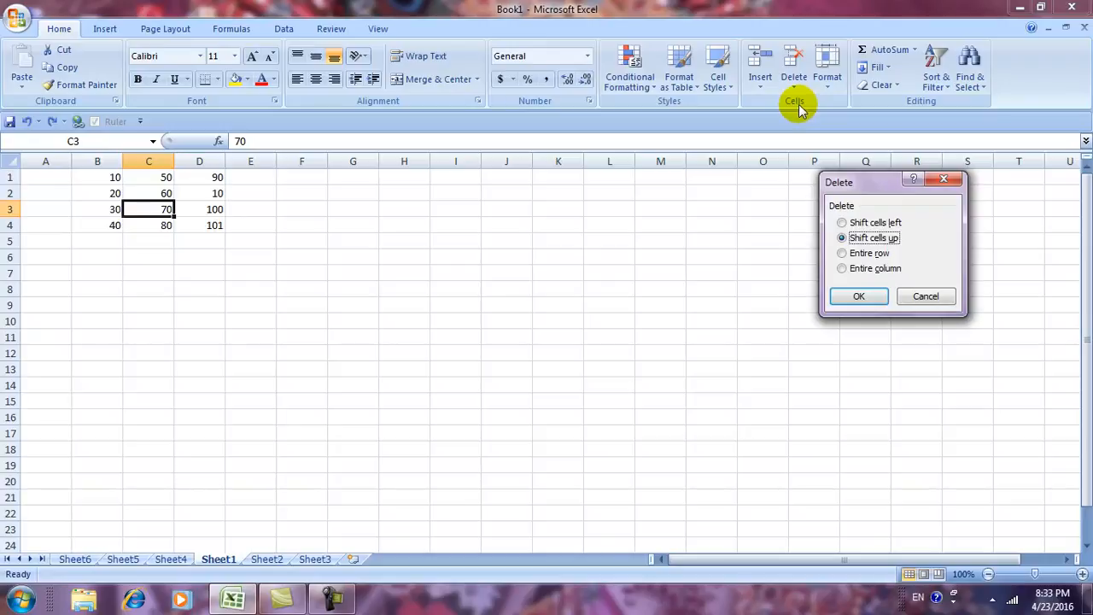
click(850, 225)
drag(882, 186, 813, 171)
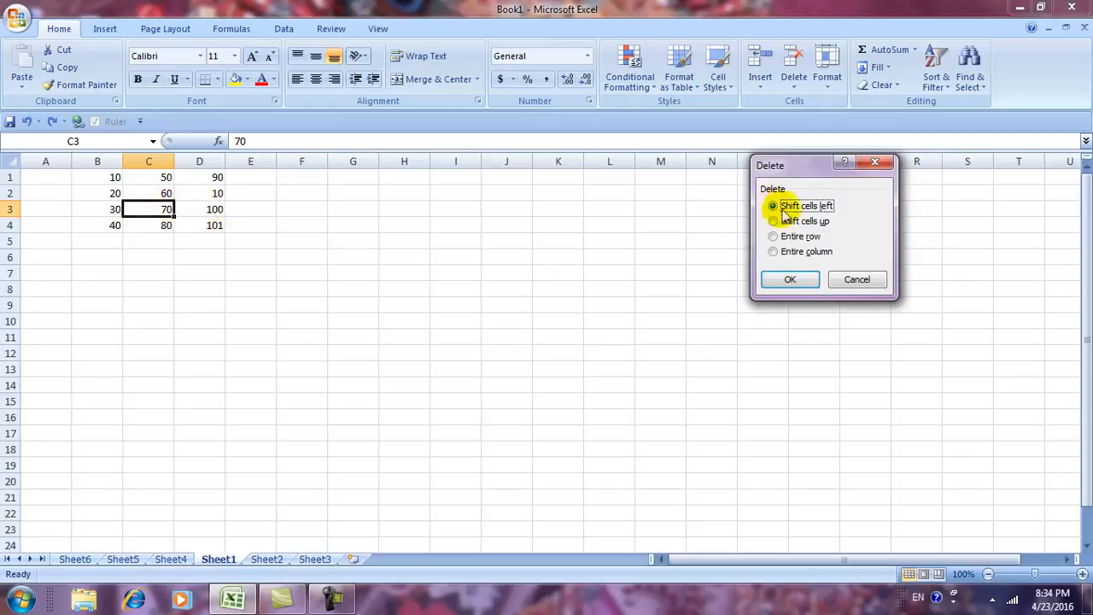
click(788, 281)
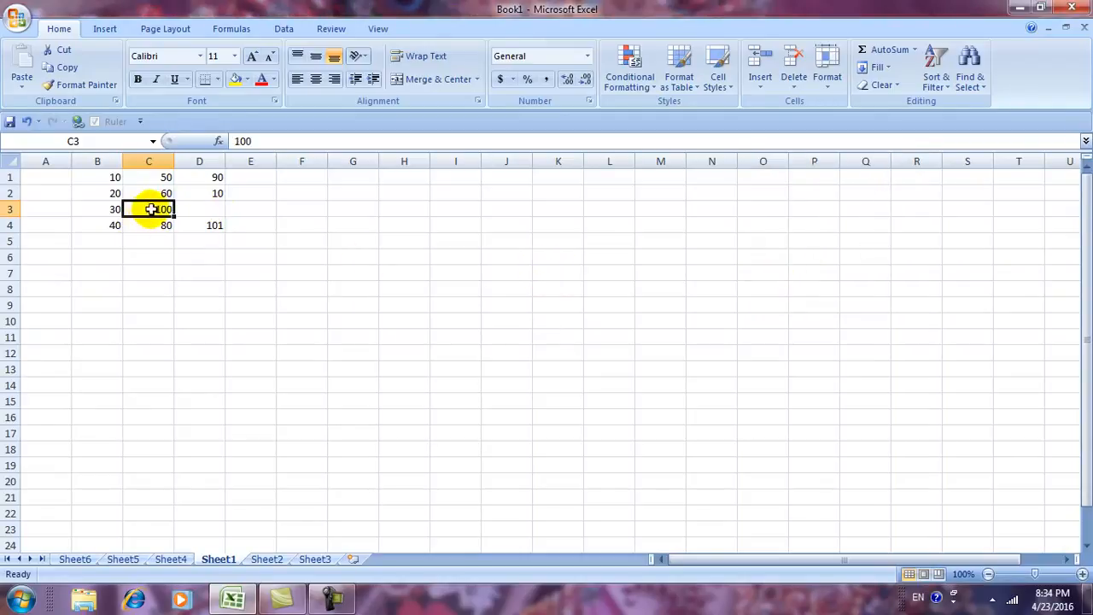
click(213, 208)
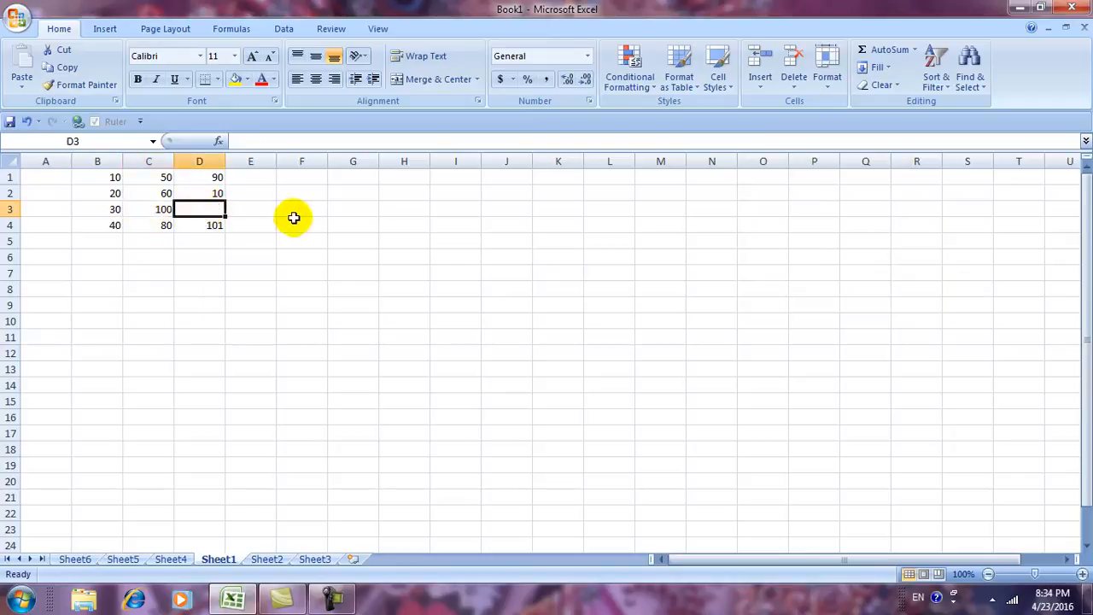
key(ctrl+z)
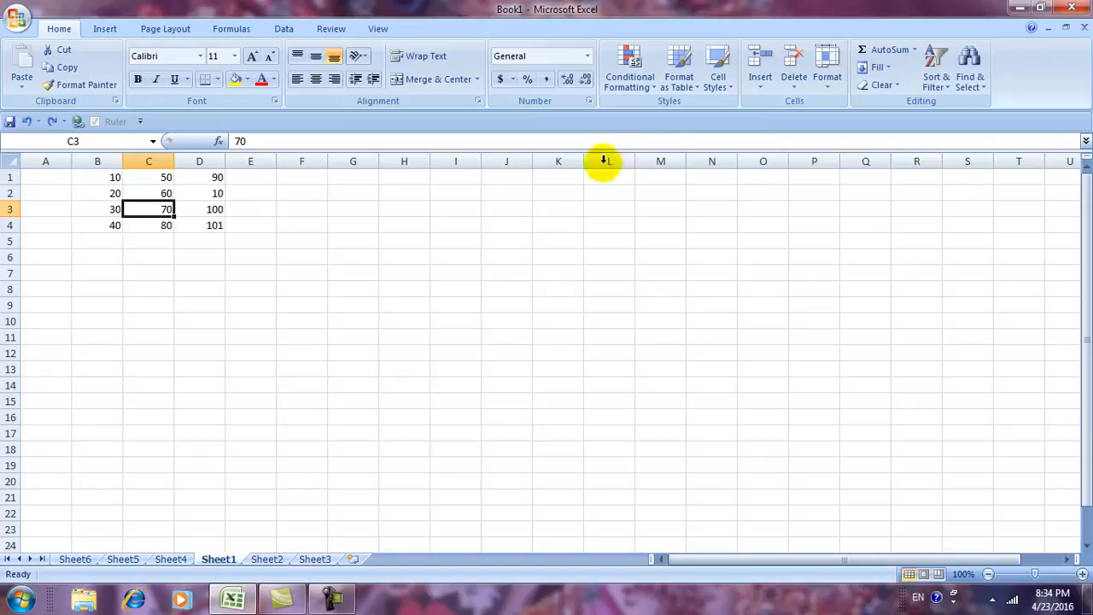
Delete cell C3 with Shift cells up so column C reads 50, 60, 80.
click(759, 85)
click(791, 89)
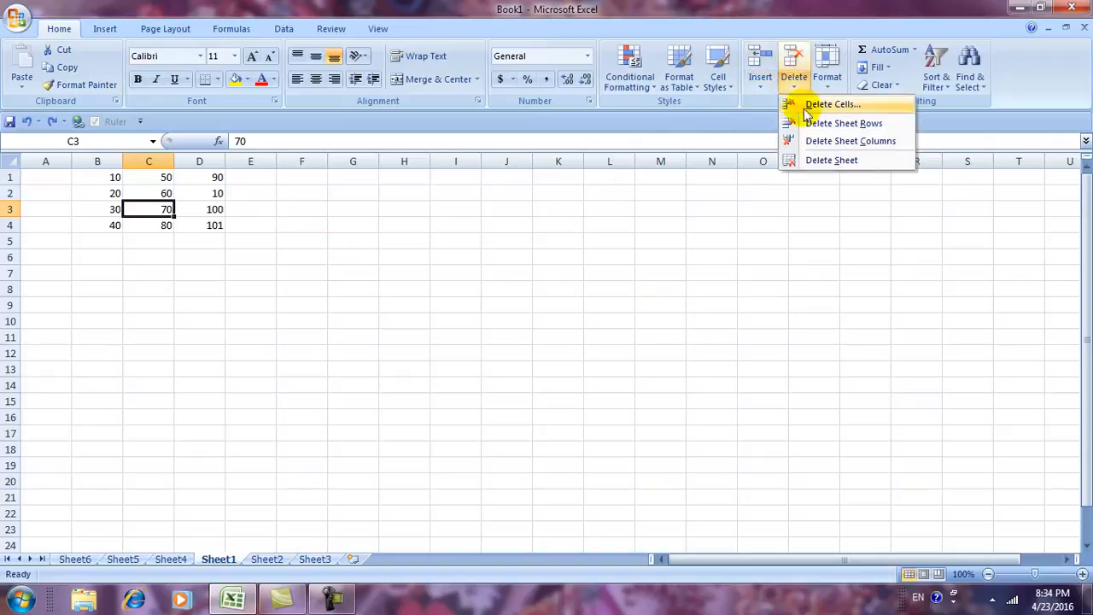
click(807, 104)
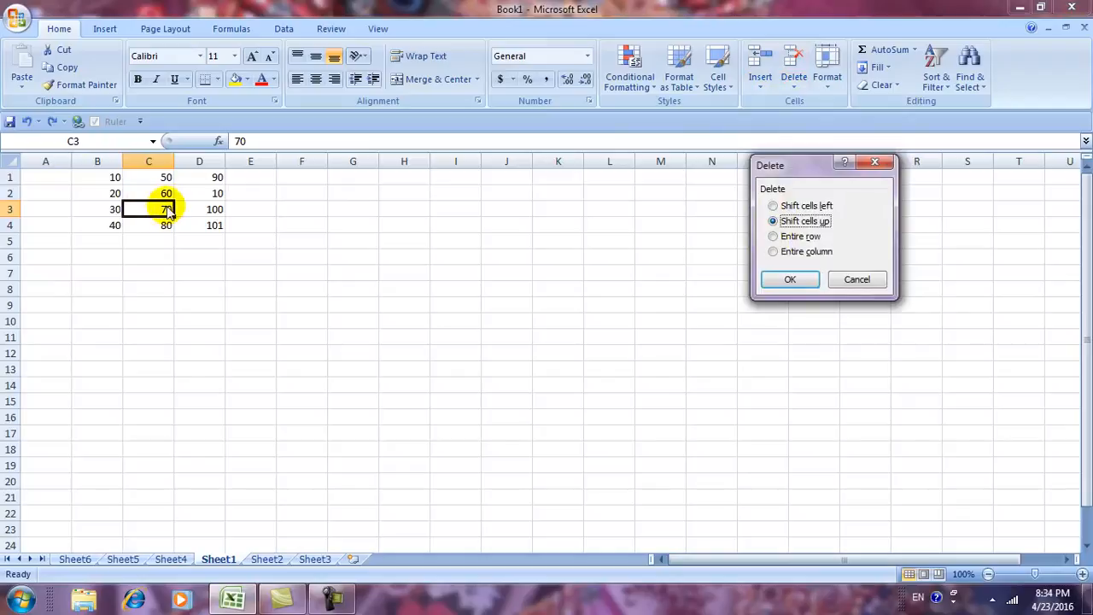
click(772, 282)
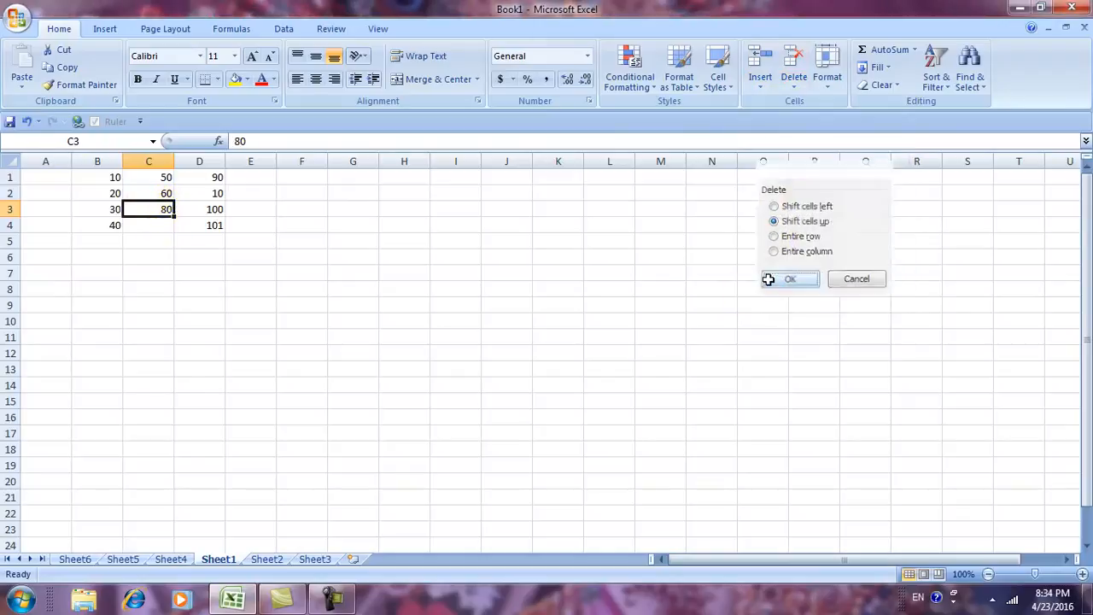
click(160, 225)
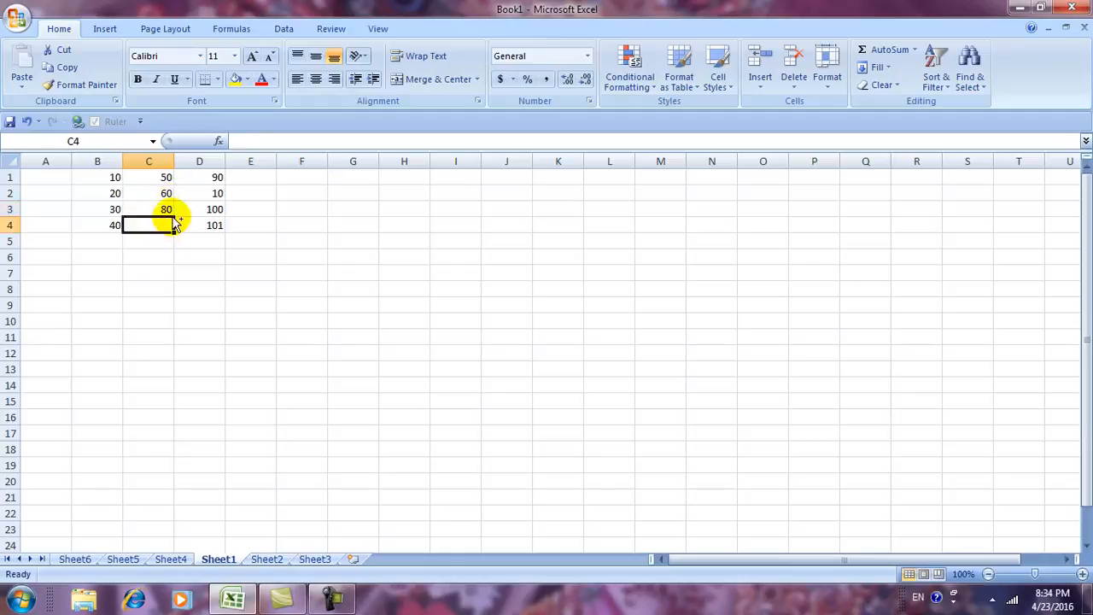
Undo the cell deletion, delete entire row 3, then undo the row deletion.
key(ctrl+z)
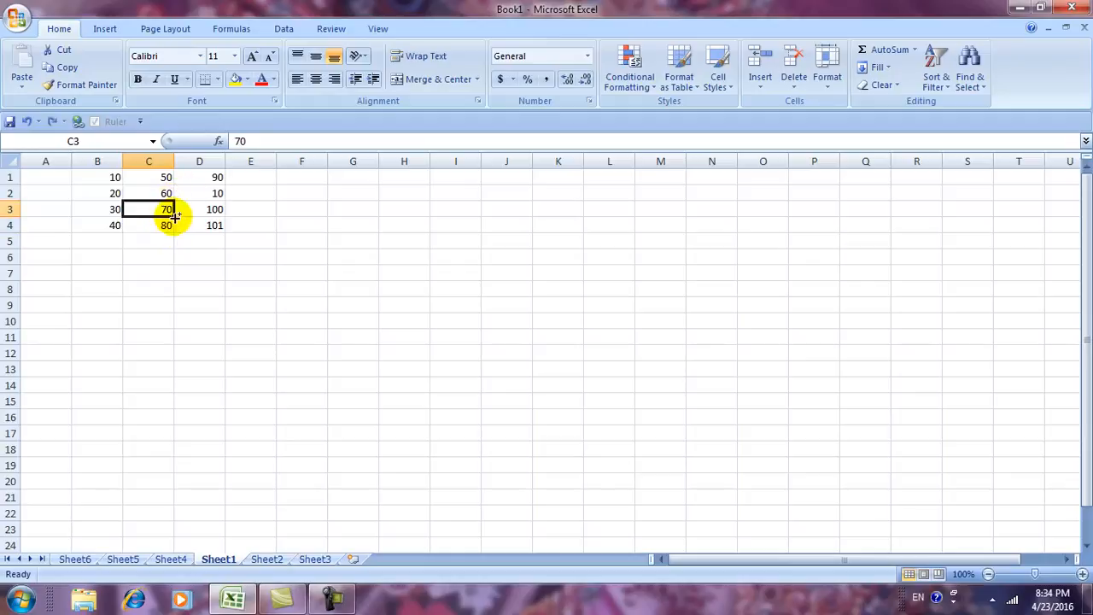
click(794, 90)
click(798, 105)
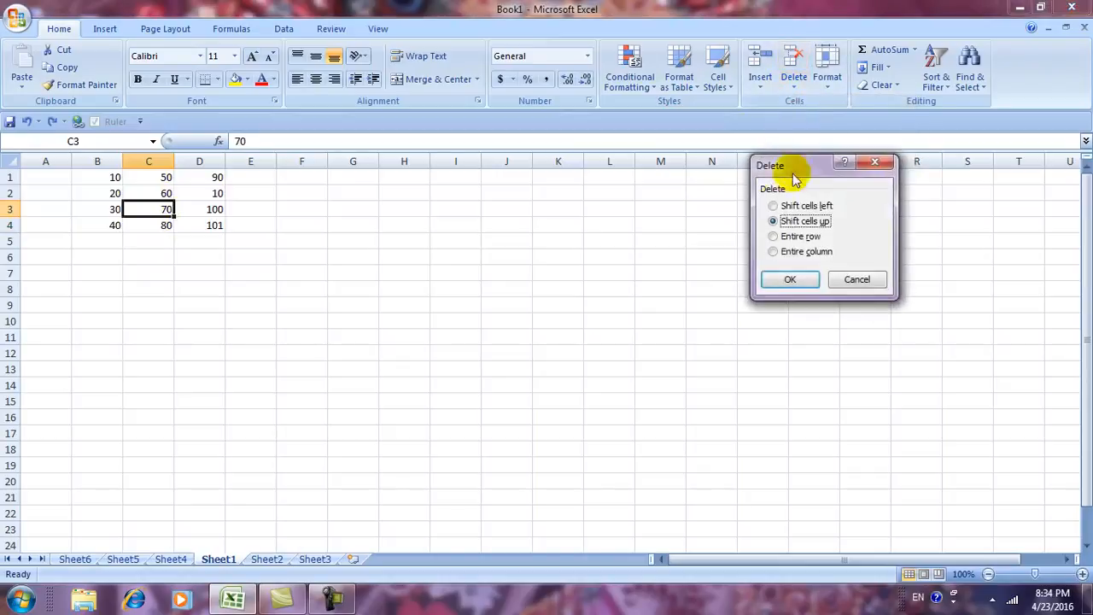
click(776, 238)
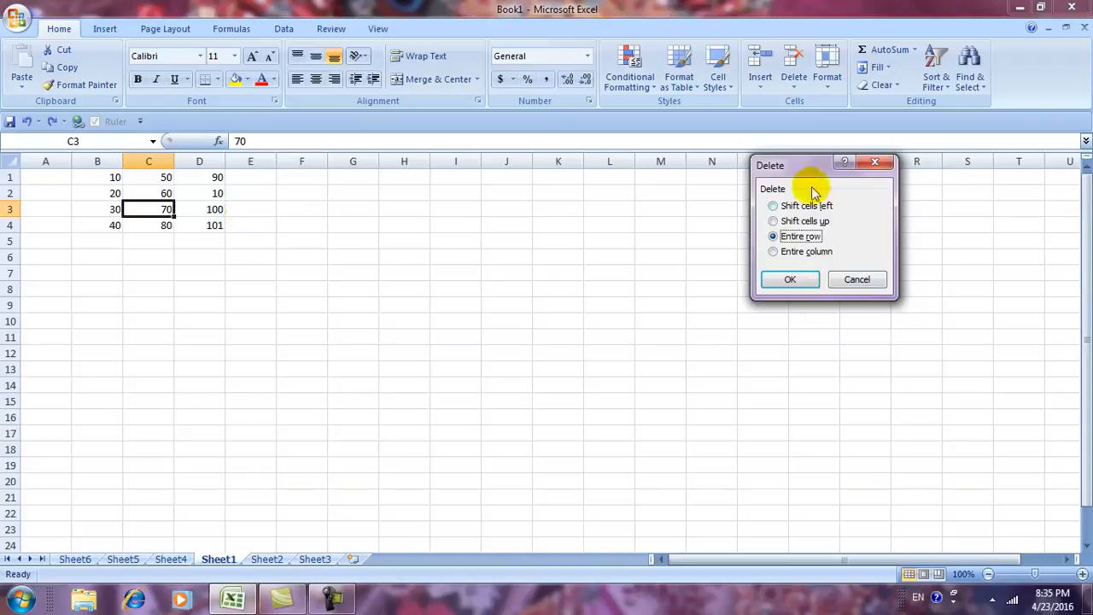
drag(800, 167, 794, 174)
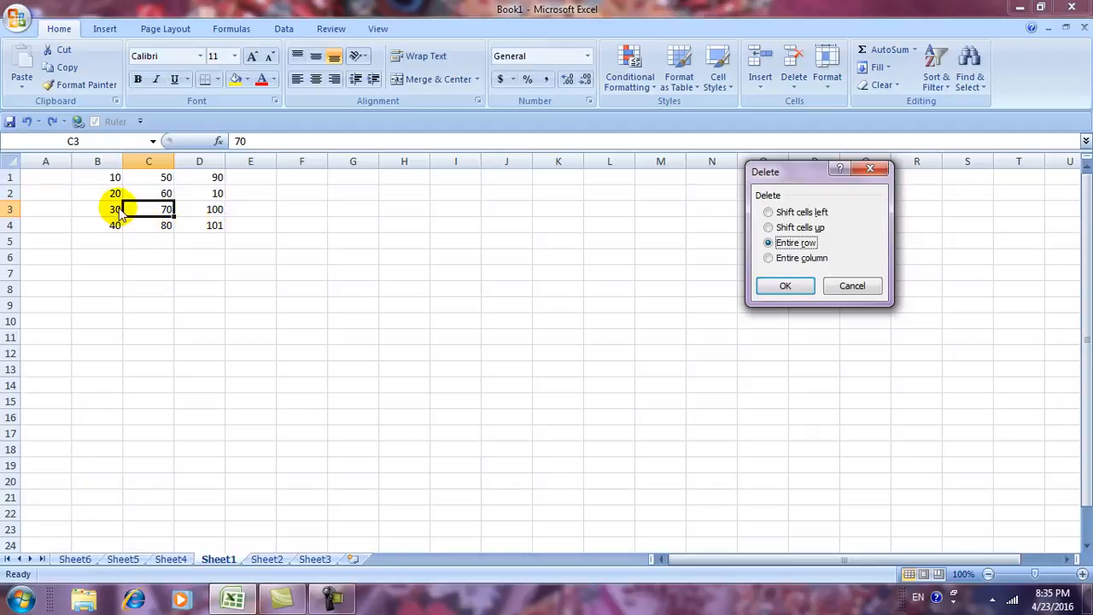
click(779, 285)
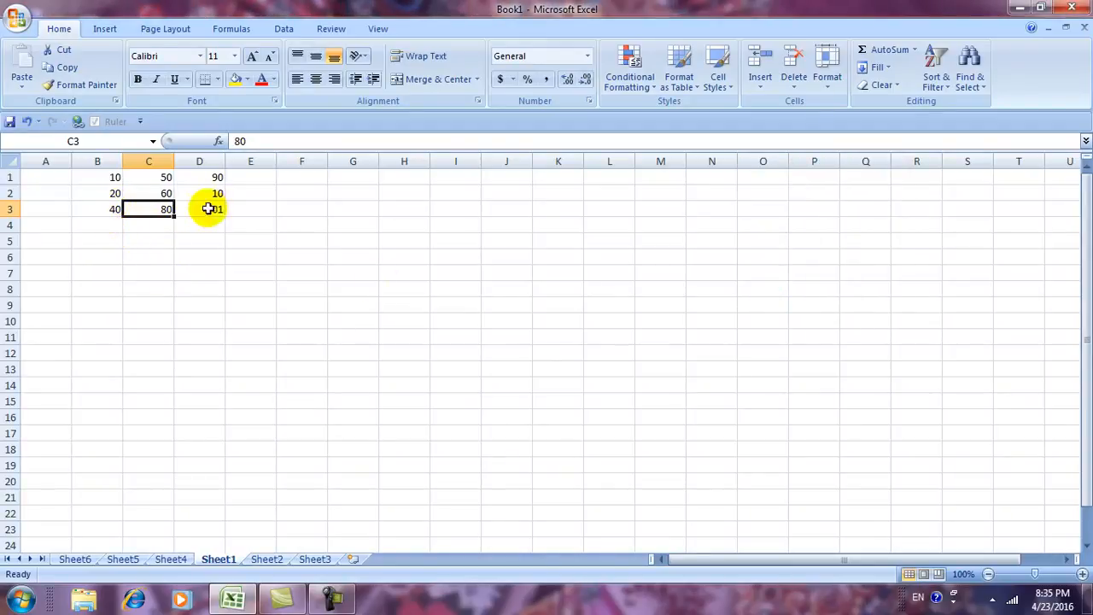
key(ctrl+z)
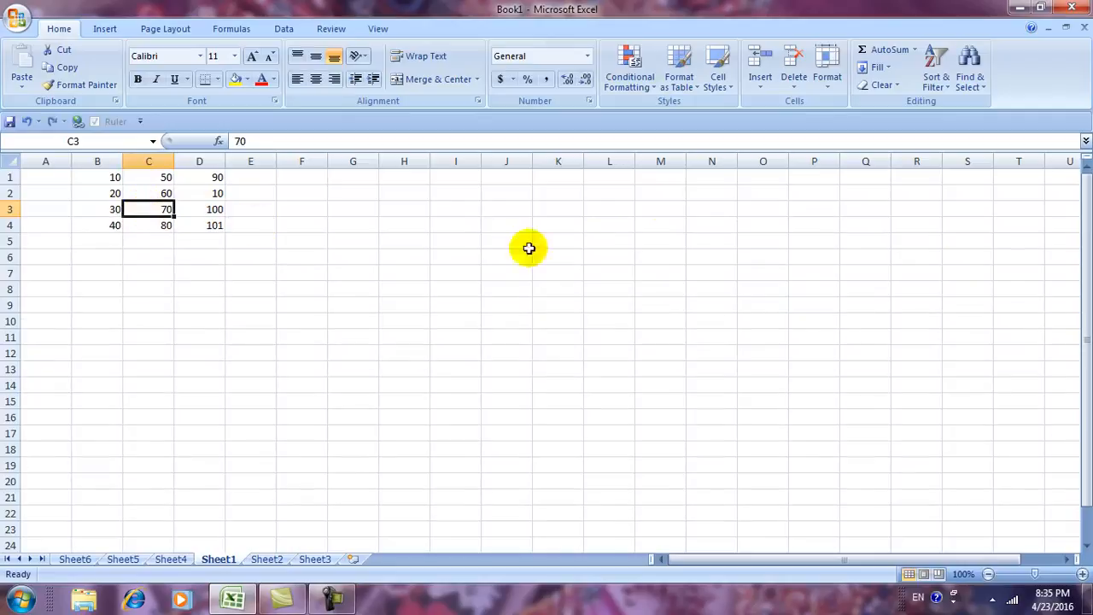
click(792, 93)
click(820, 104)
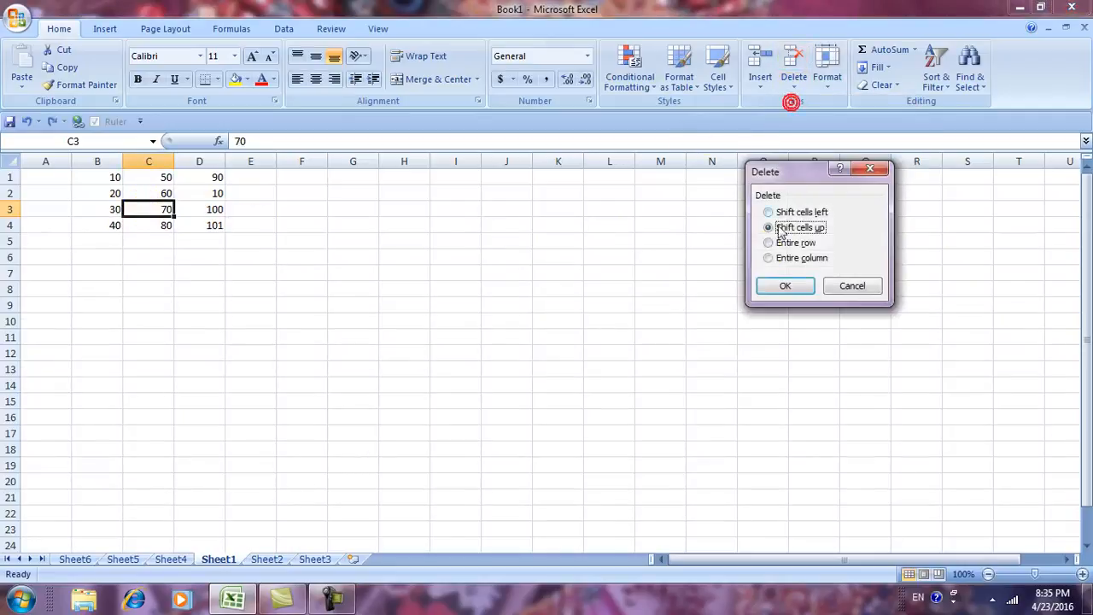
click(770, 258)
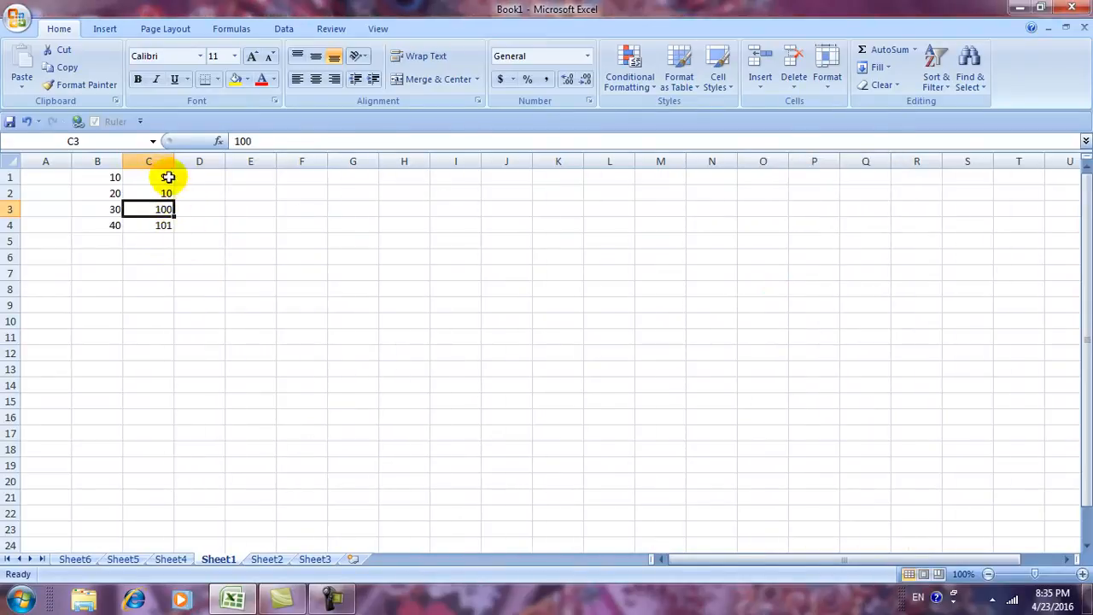
key(ctrl+z)
click(793, 90)
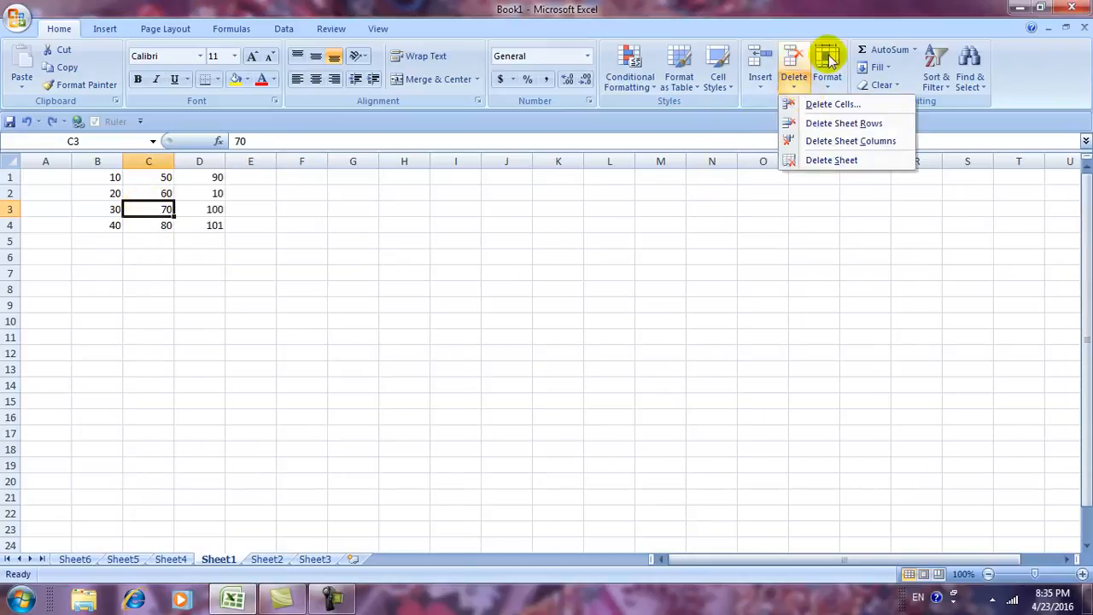
Cancel the Delete Cells dialog, then delete row 3 with Delete Sheet Rows and undo it.
click(809, 104)
click(842, 287)
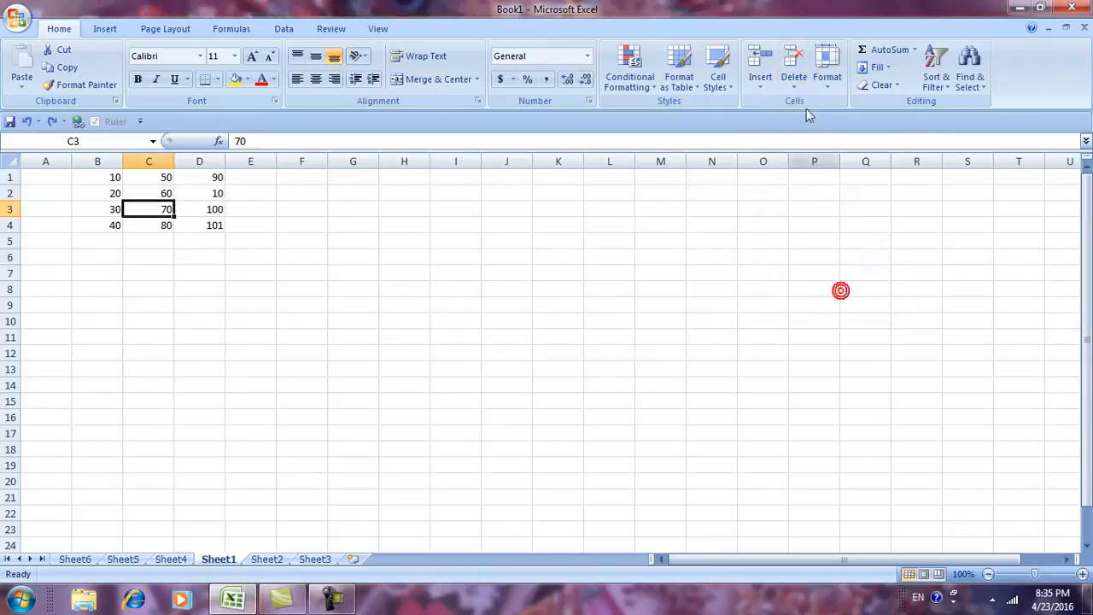
click(792, 89)
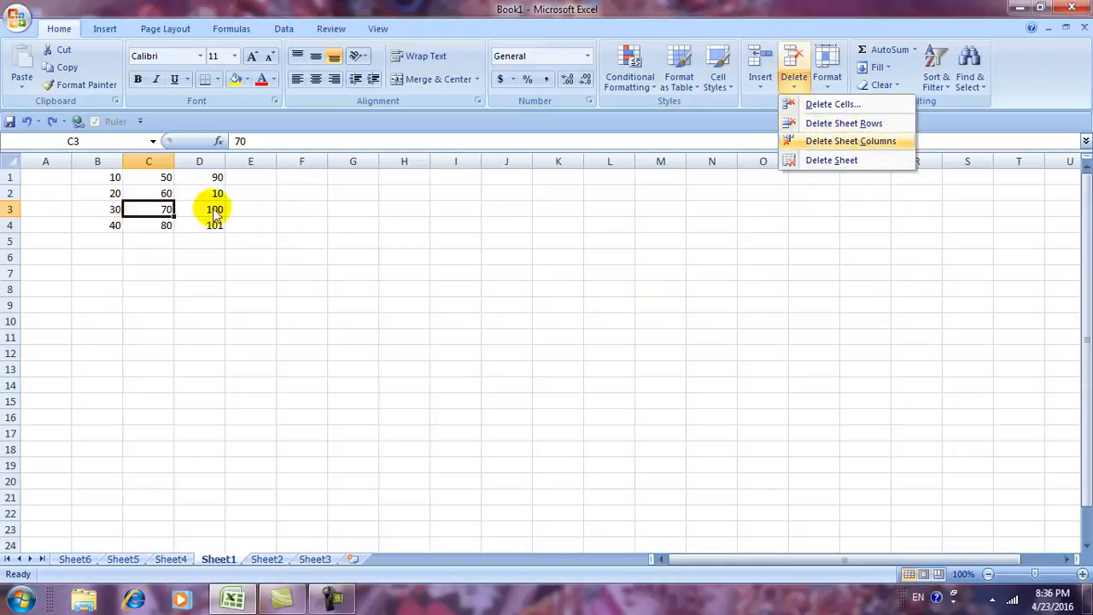
click(832, 124)
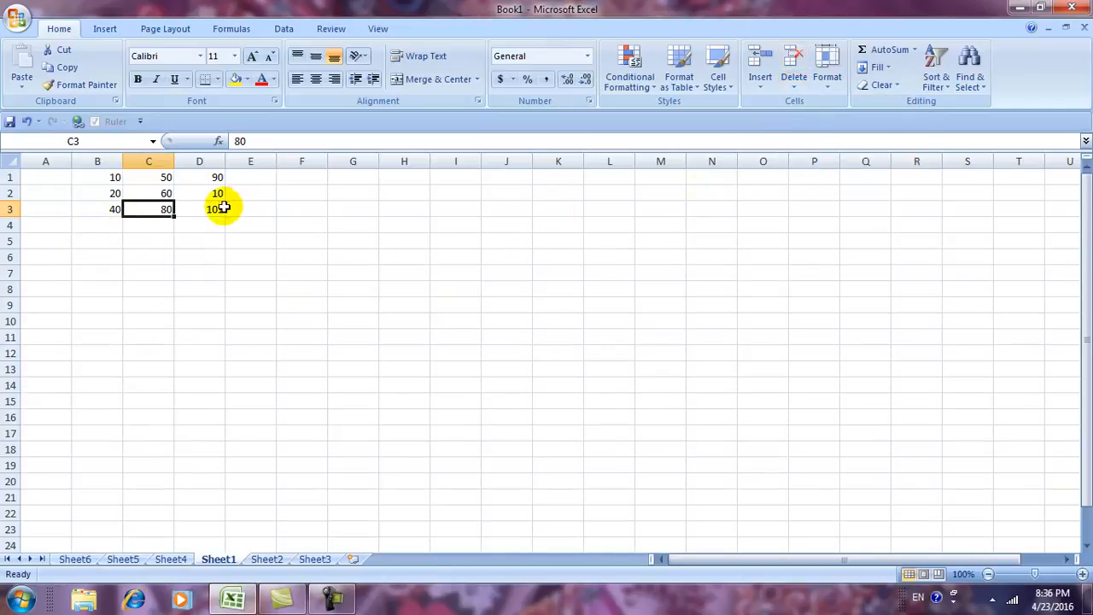
key(ctrl+z)
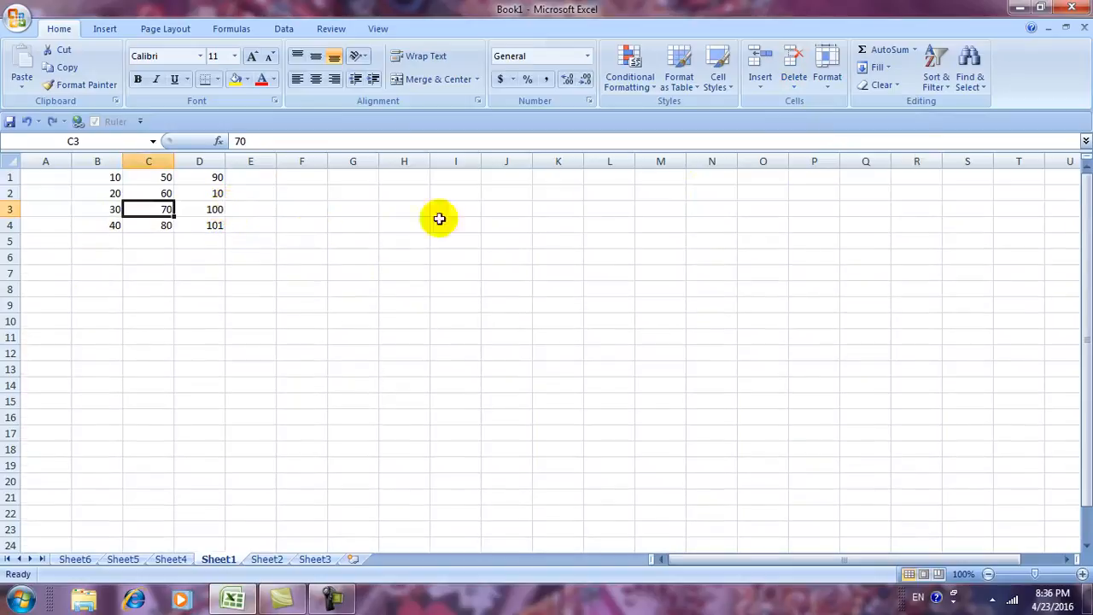
Delete column C with Delete Sheet Columns, undo it, and close the Delete menu.
click(790, 86)
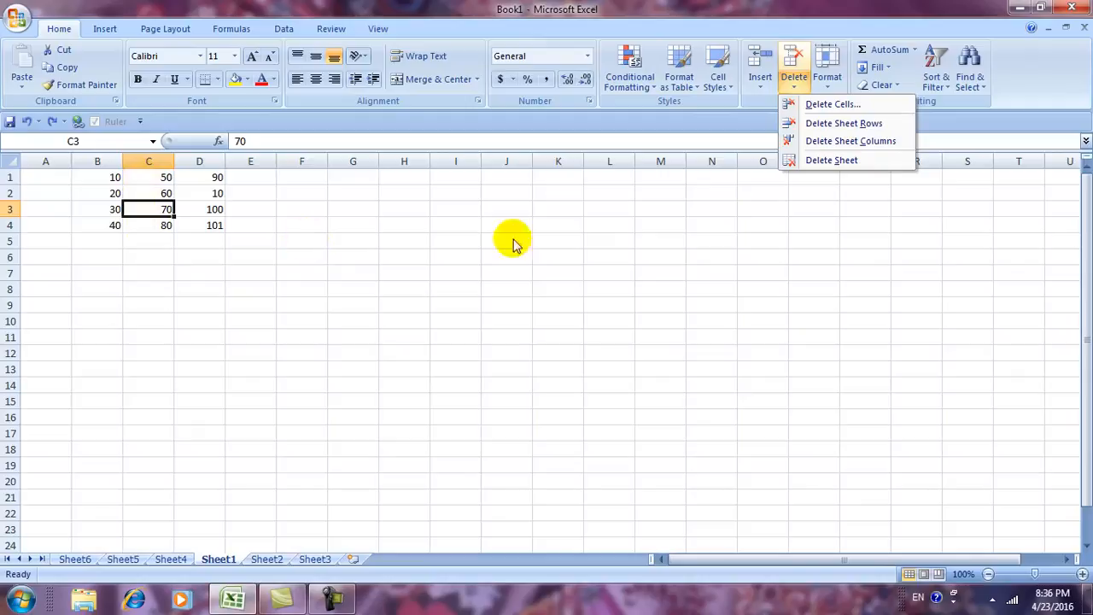
click(850, 141)
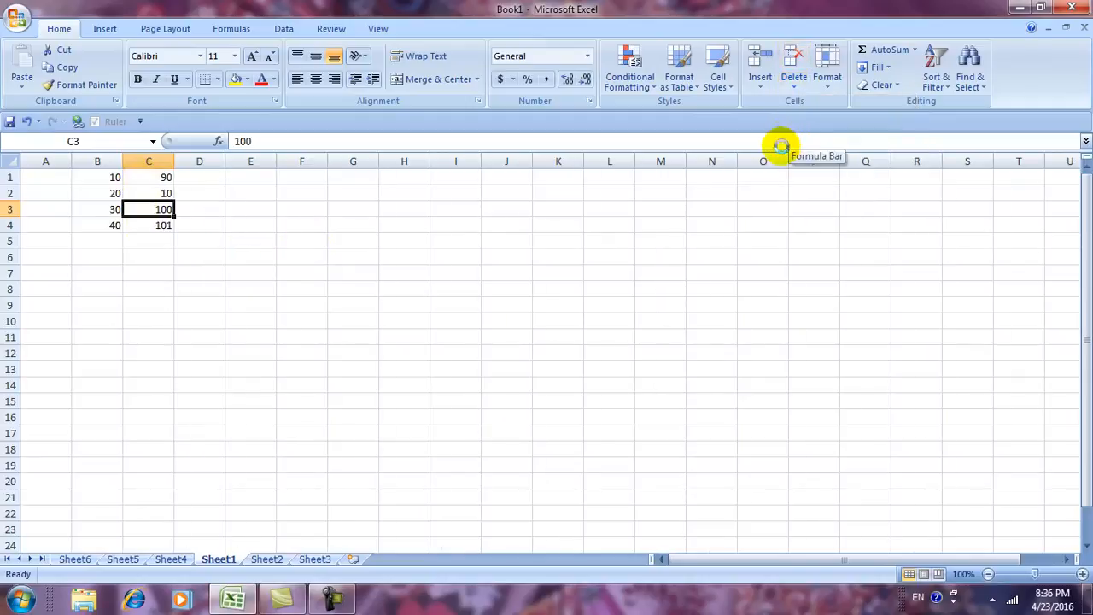
key(ctrl+z)
click(791, 86)
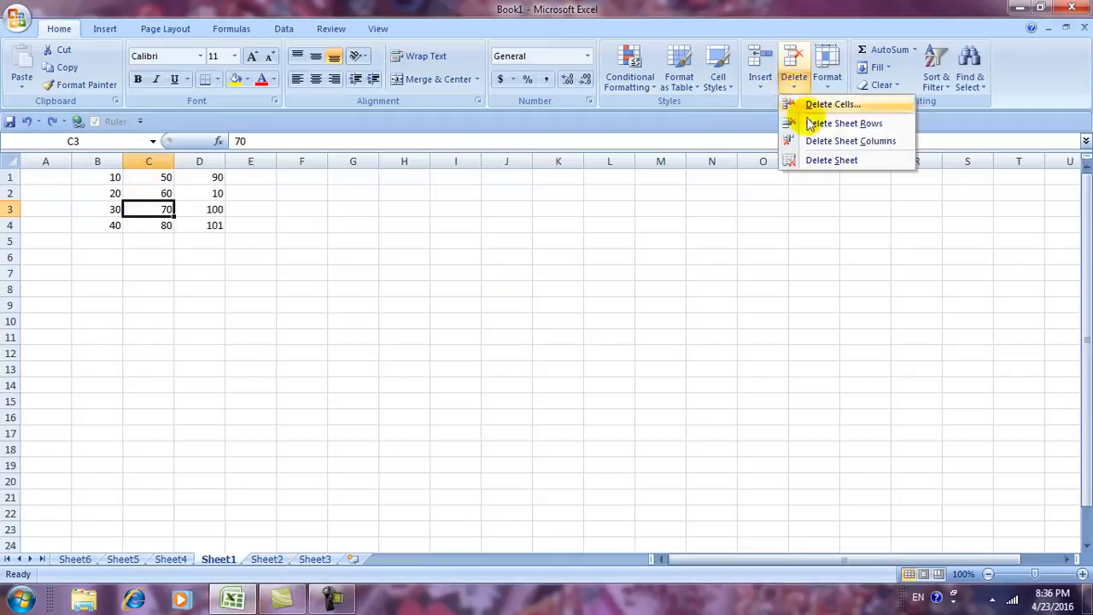
click(421, 390)
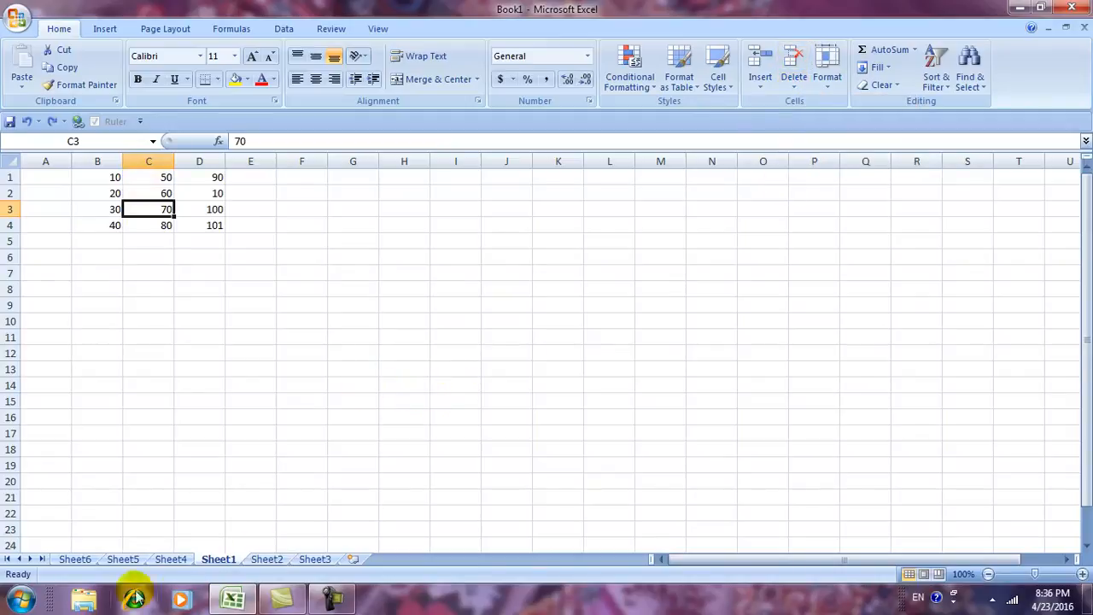
Delete Sheet6, Sheet5 and Sheet4 one by one with Delete Sheet.
click(74, 560)
click(122, 560)
click(186, 559)
click(123, 560)
click(84, 564)
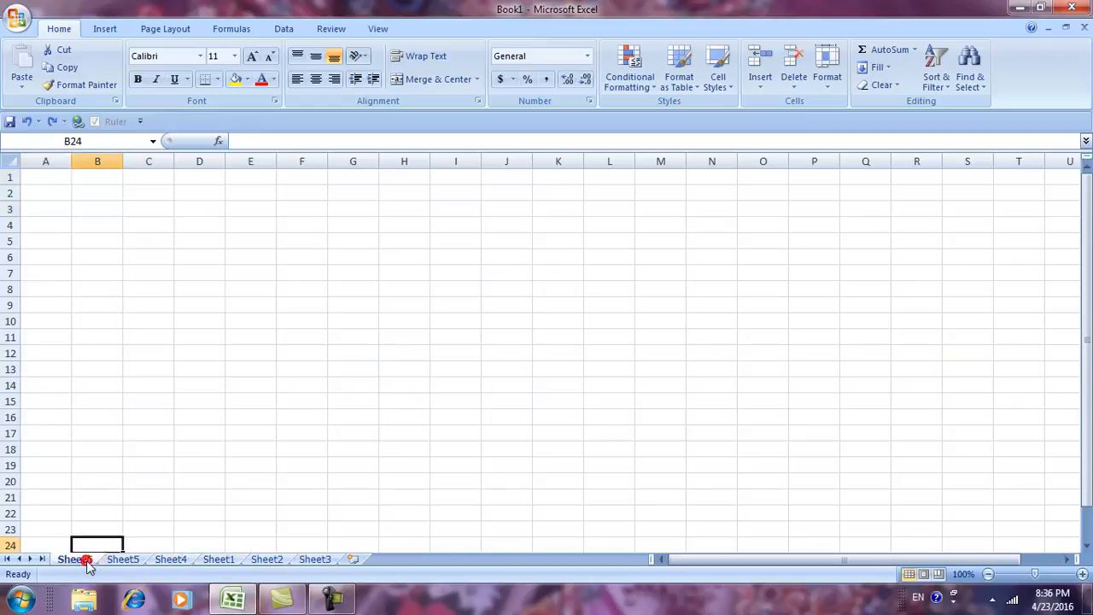
click(77, 561)
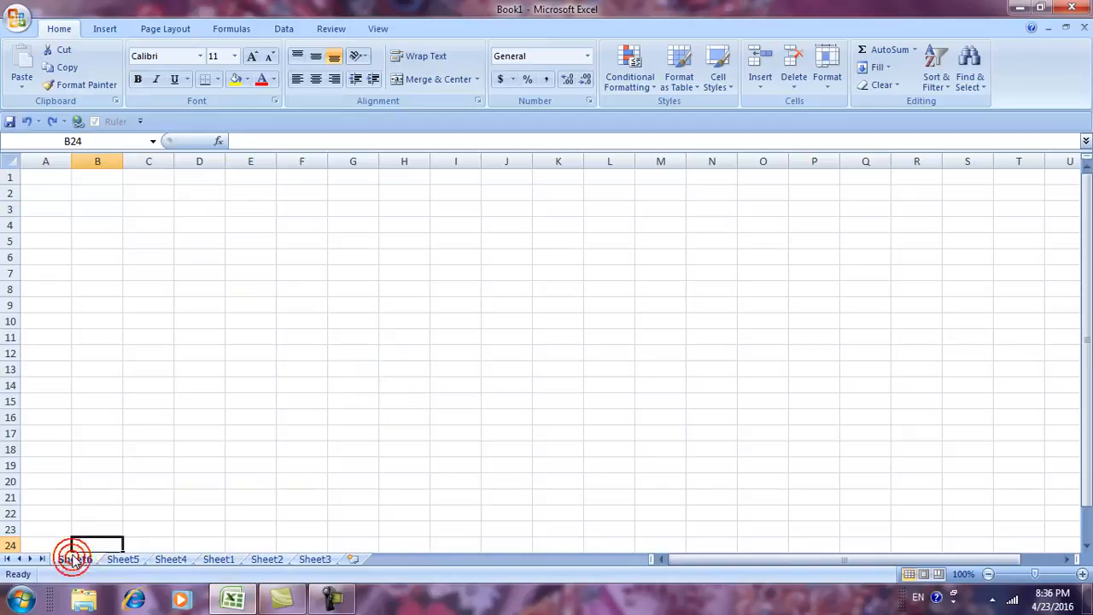
click(791, 94)
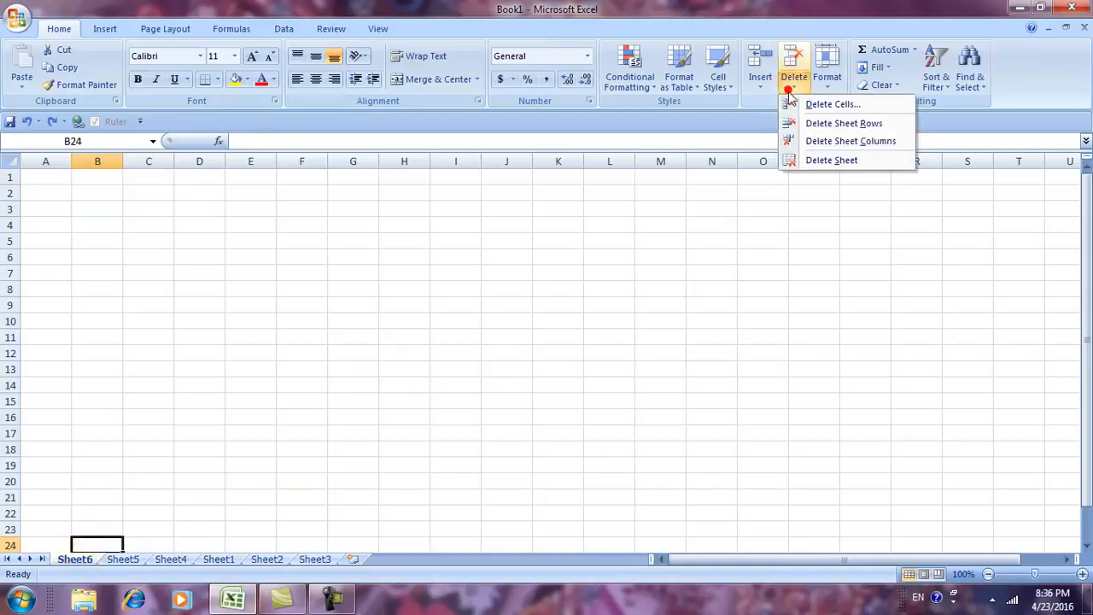
click(796, 160)
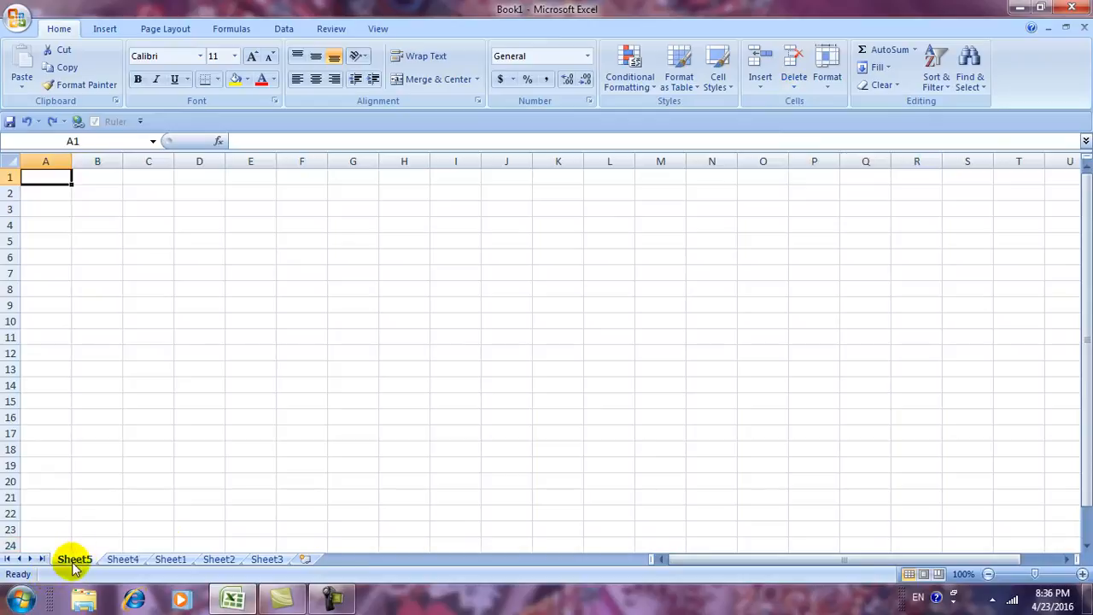
click(791, 87)
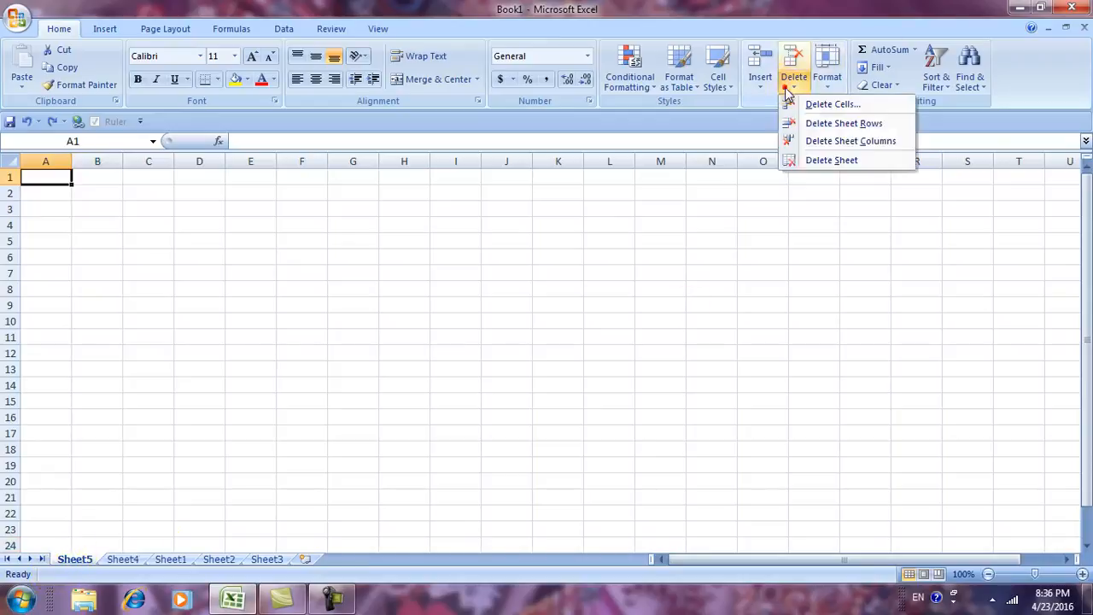
click(790, 167)
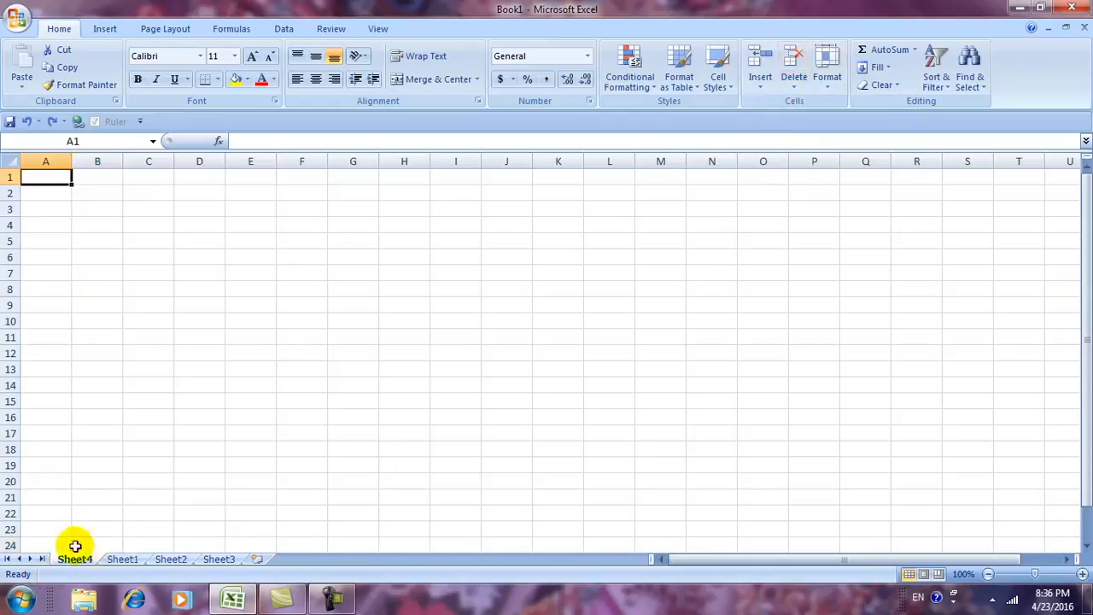
click(795, 92)
click(798, 161)
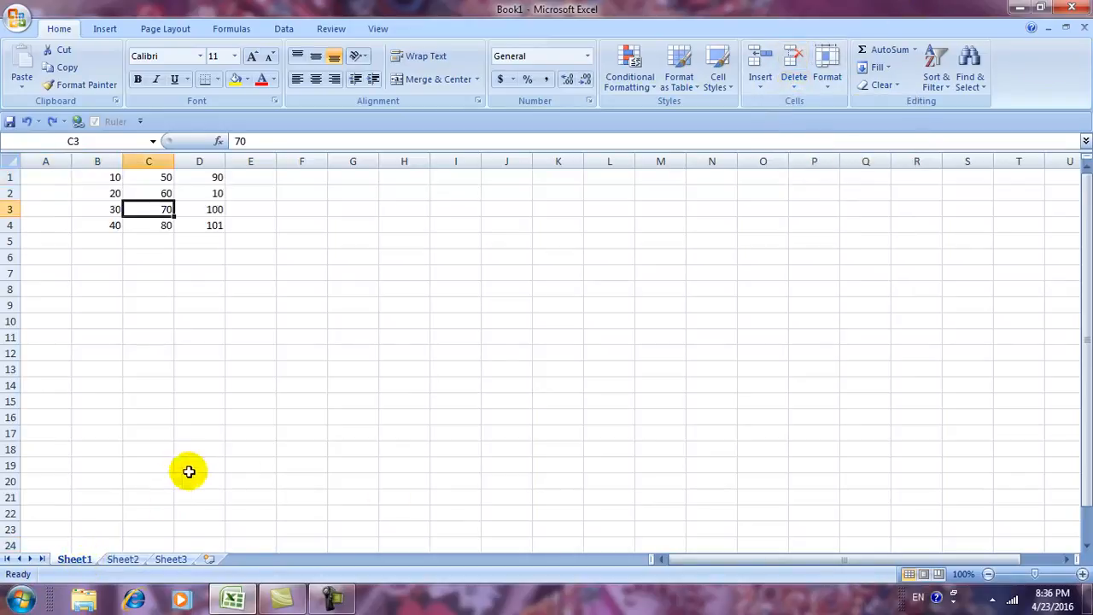
Check the remaining Sheet1, Sheet2 and Sheet3 tabs and end on Sheet1's data.
click(79, 560)
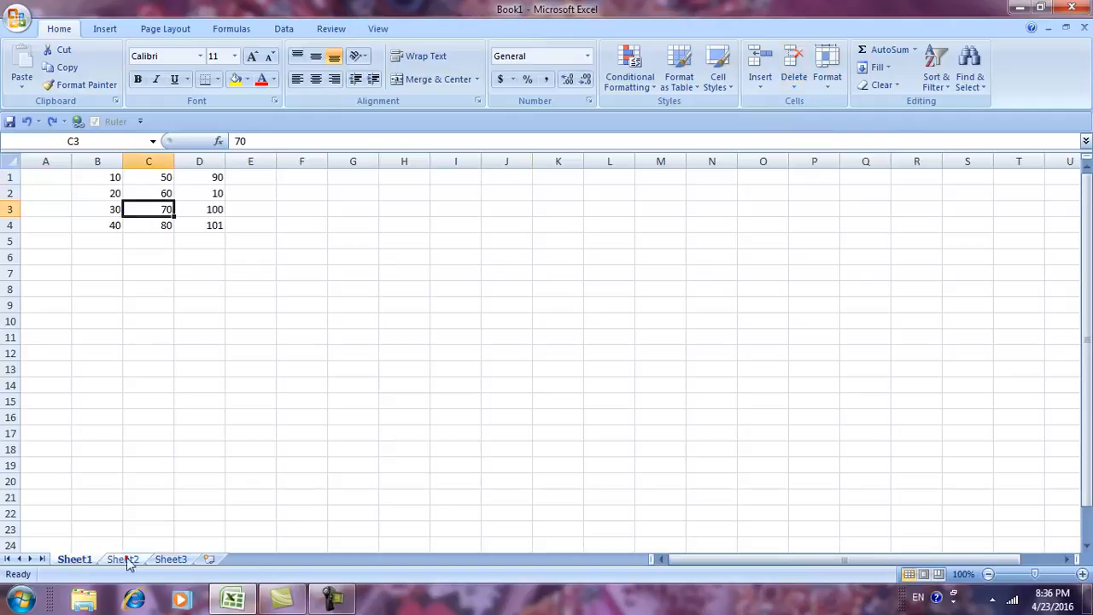
click(122, 560)
click(78, 560)
click(122, 560)
click(170, 559)
click(122, 559)
click(75, 560)
click(115, 560)
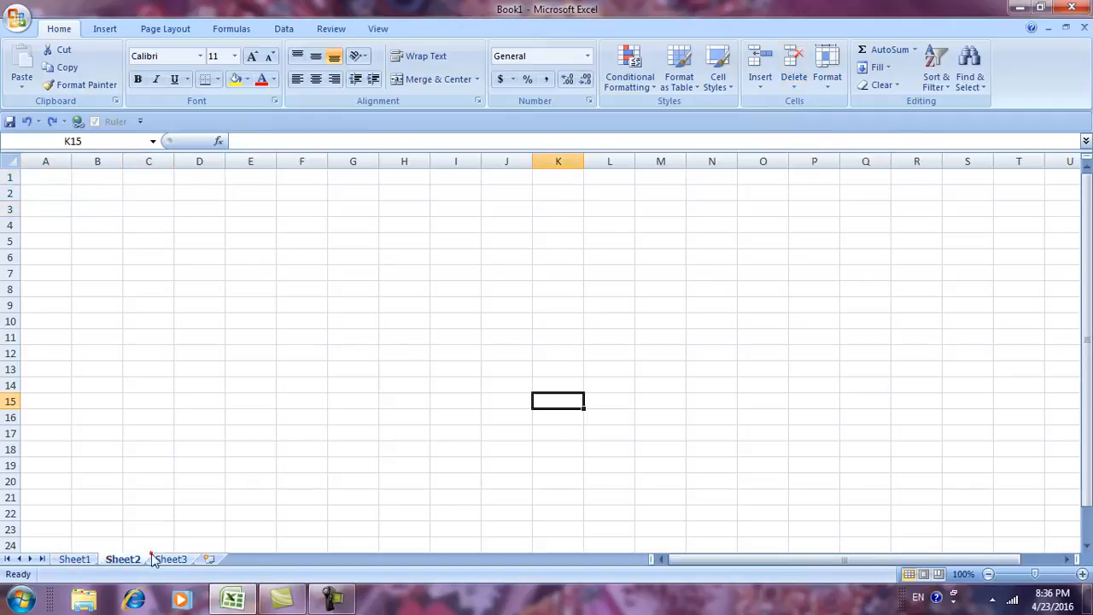
click(75, 560)
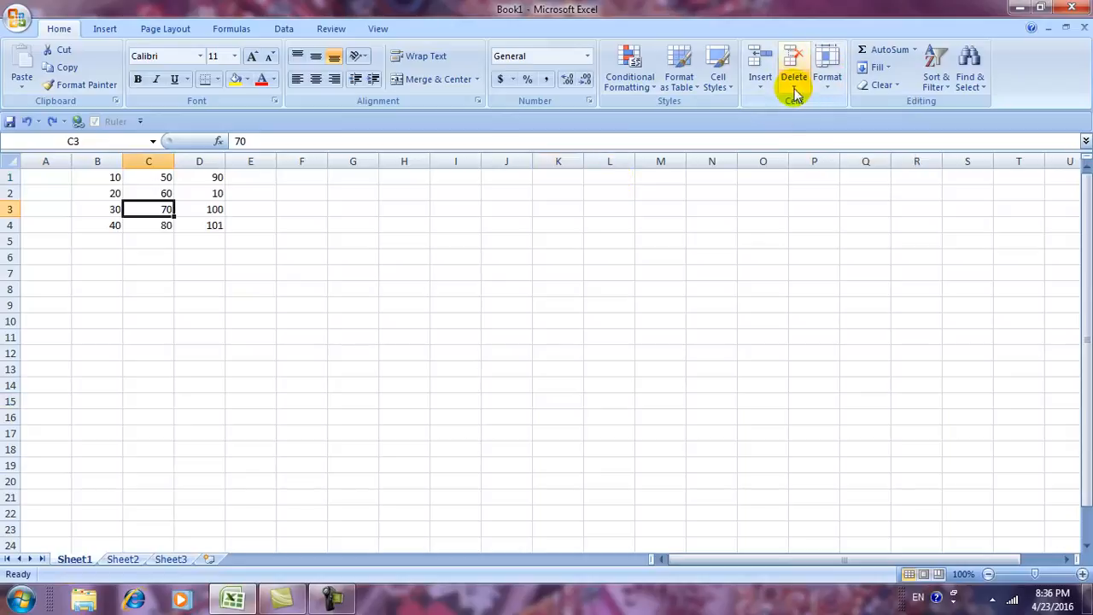
click(333, 598)
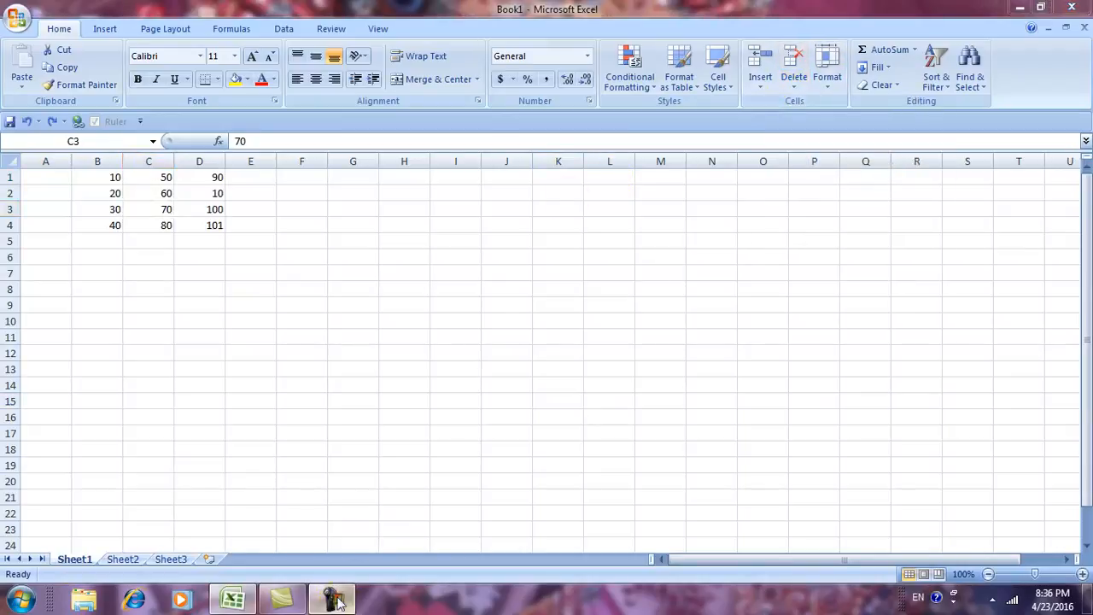
click(1017, 544)
click(1016, 526)
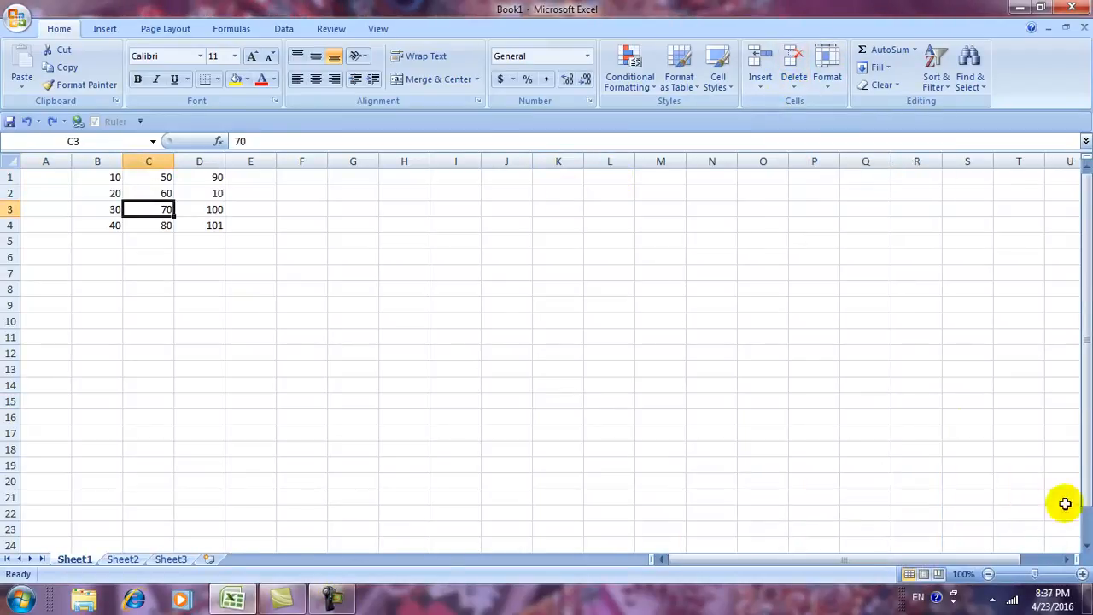
Set the height of row 3 to 50 with Format > Row Height.
click(826, 90)
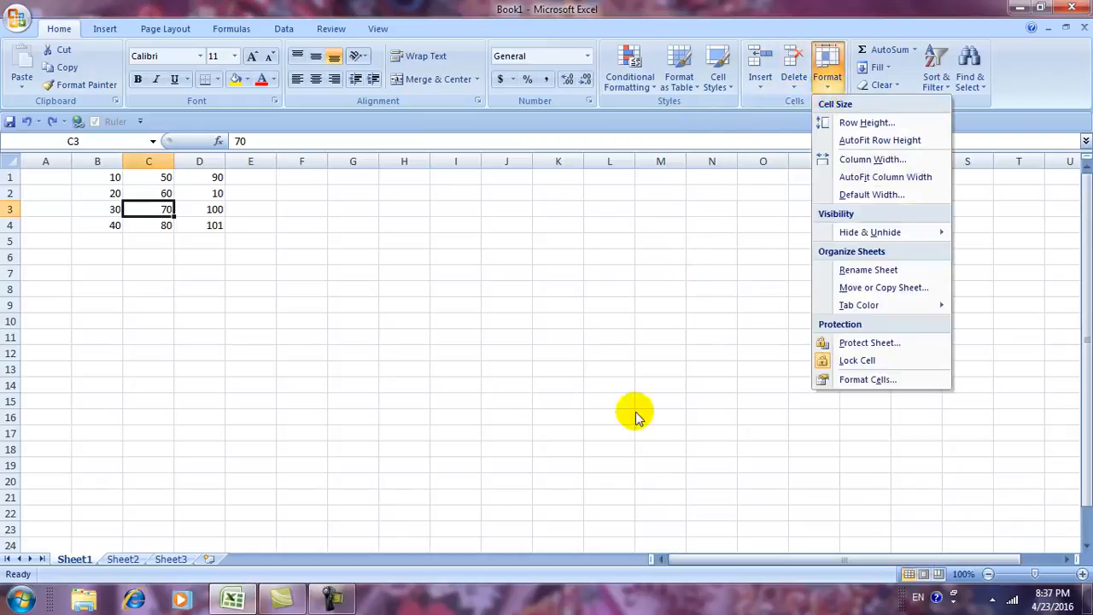
click(450, 385)
click(827, 89)
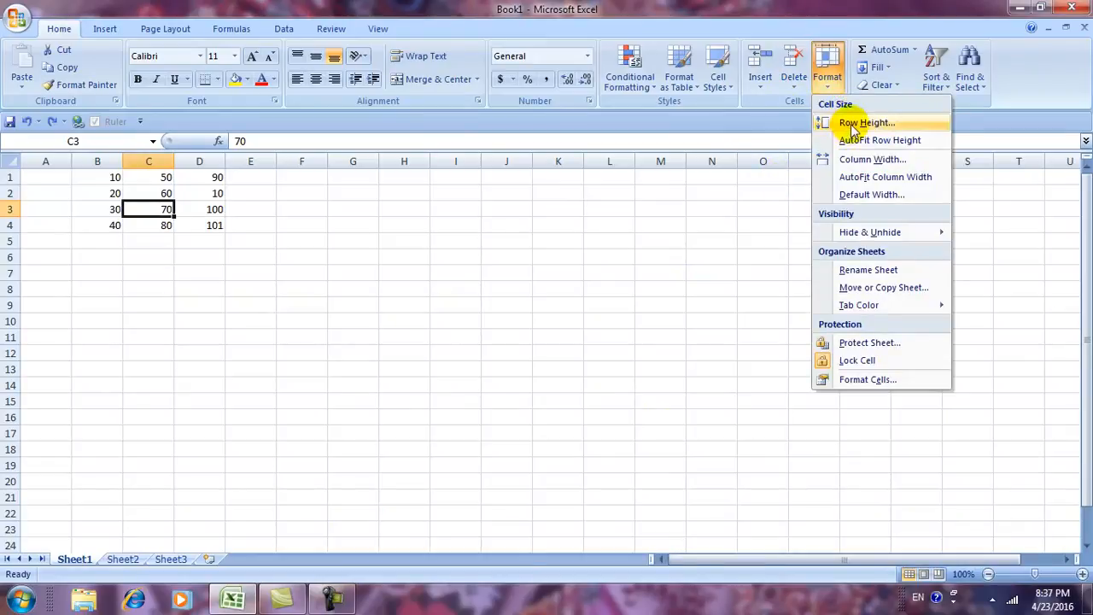
click(840, 129)
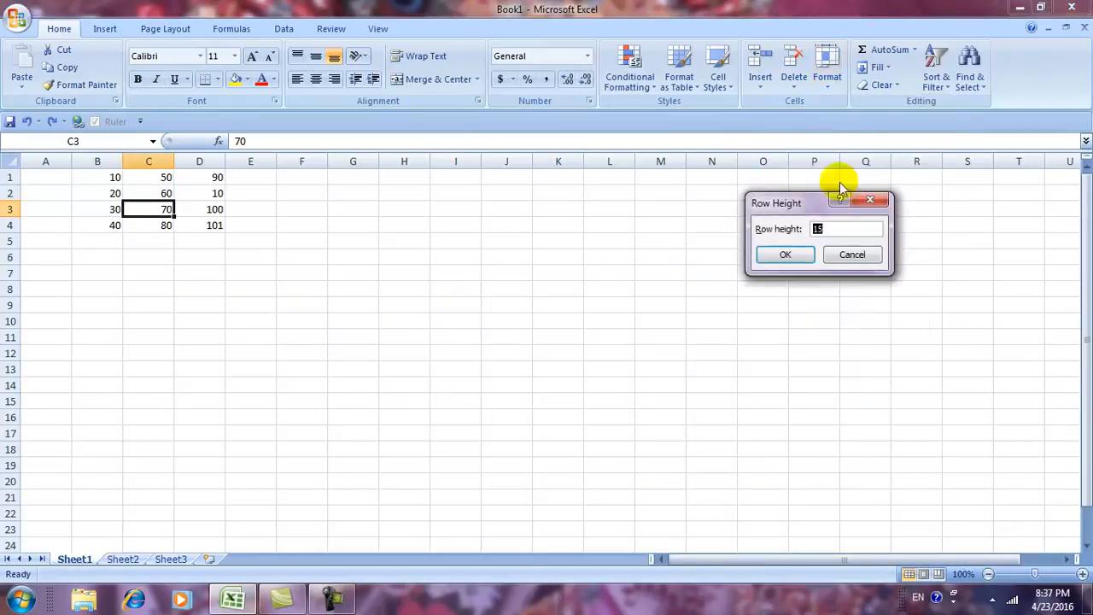
drag(777, 209, 668, 216)
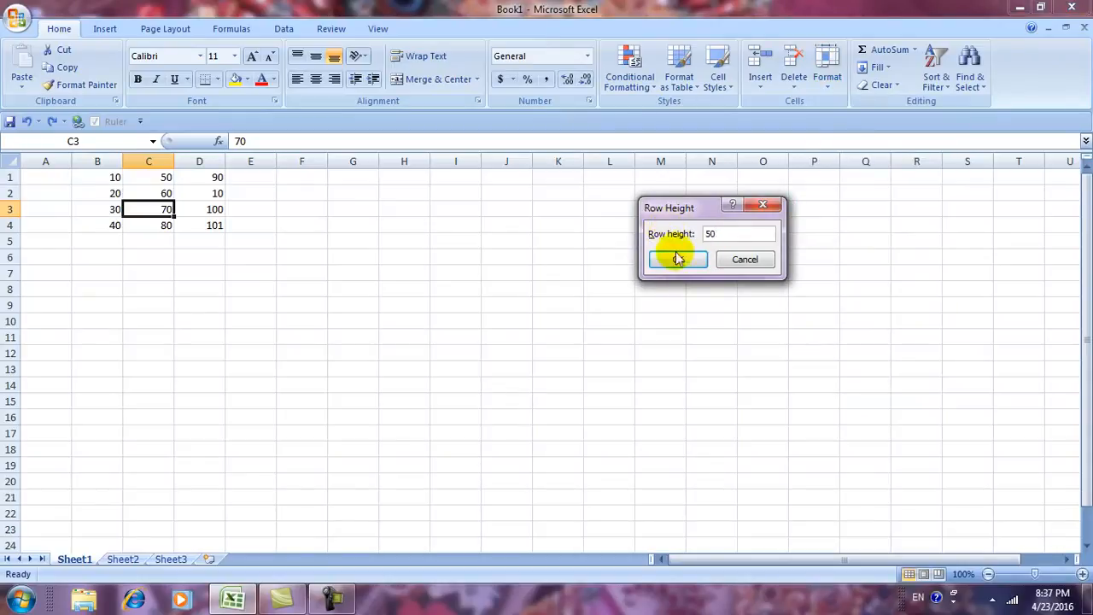
click(676, 260)
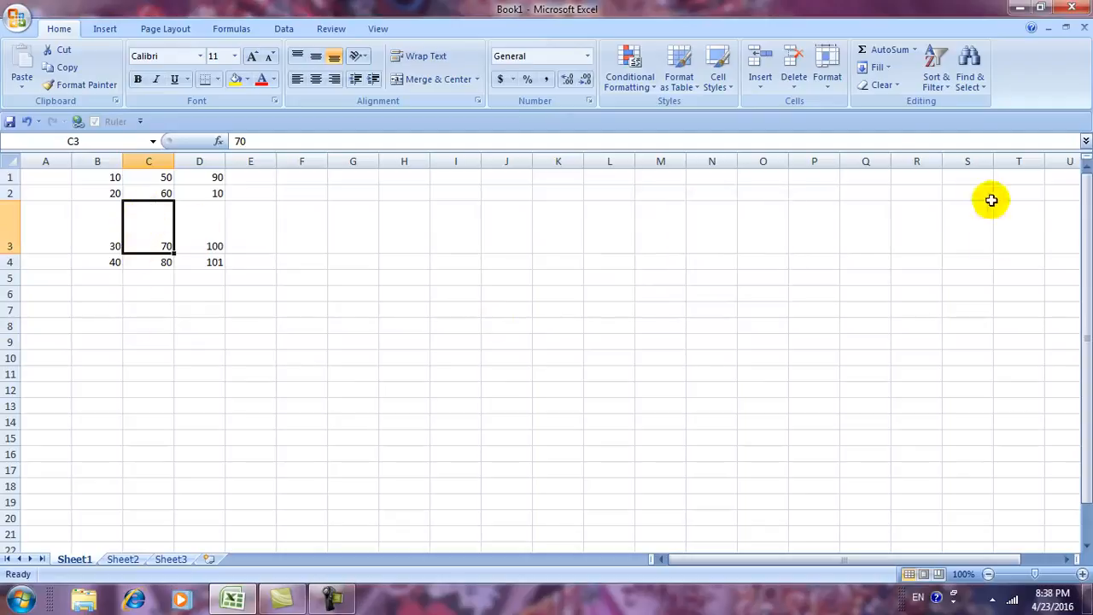
AutoFit row 3 back to its normal height.
click(826, 79)
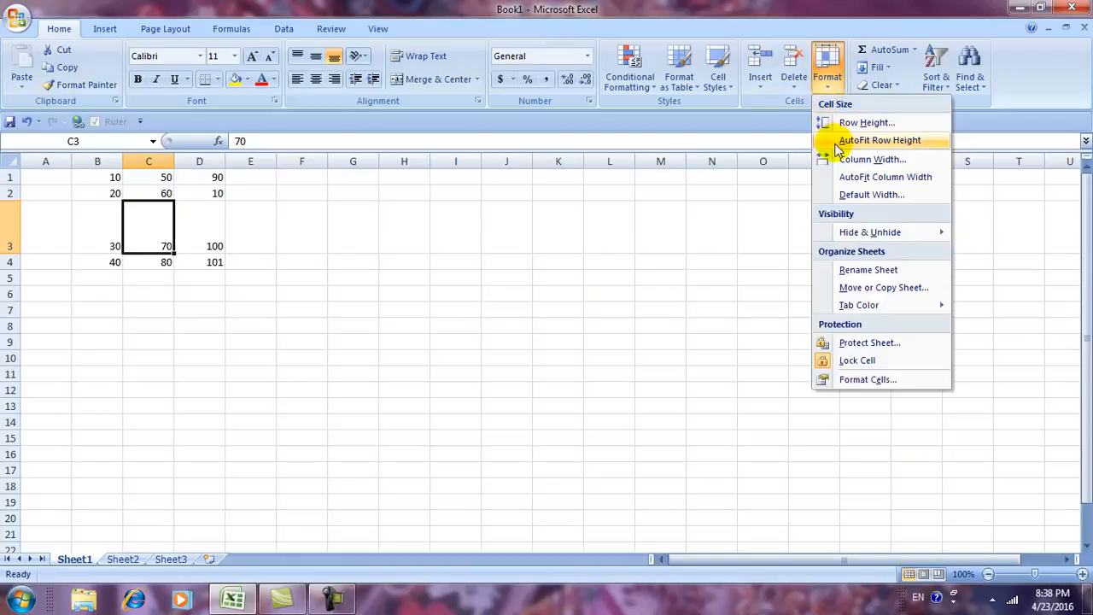
click(871, 141)
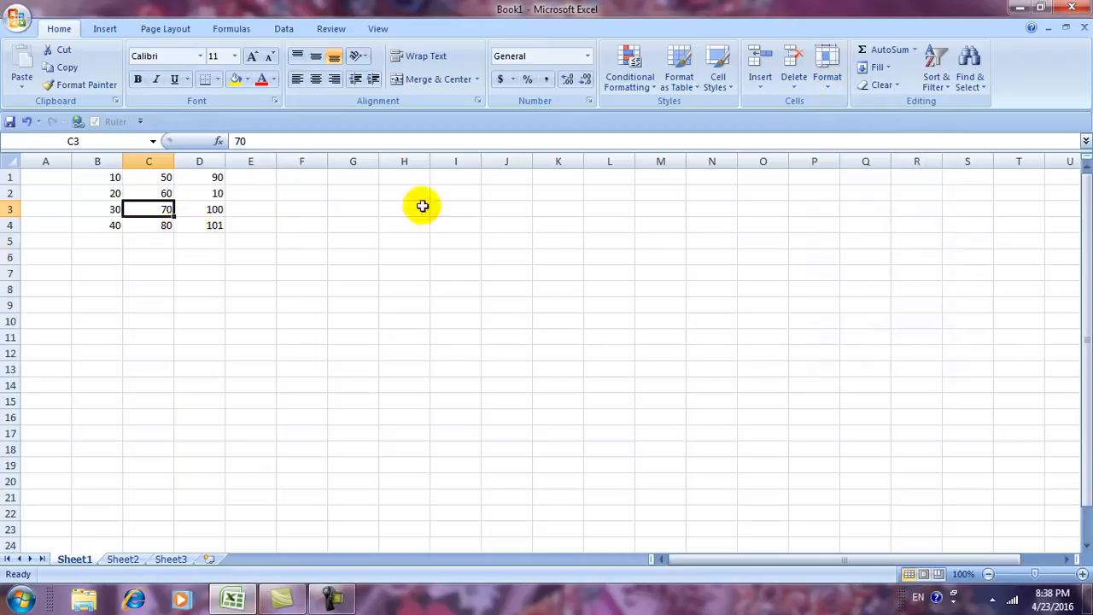
click(827, 85)
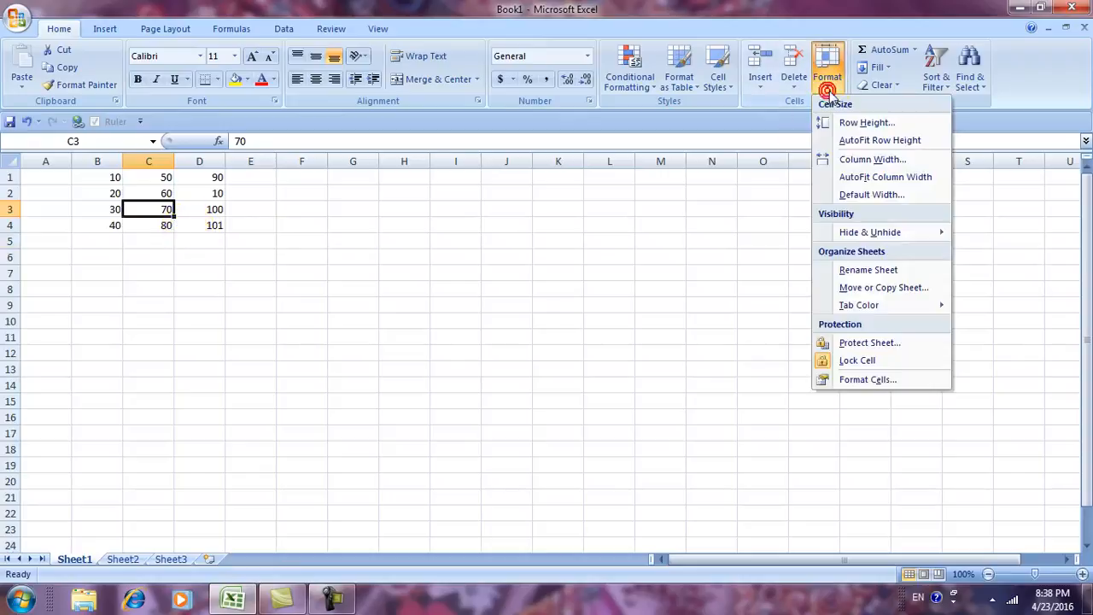
click(844, 165)
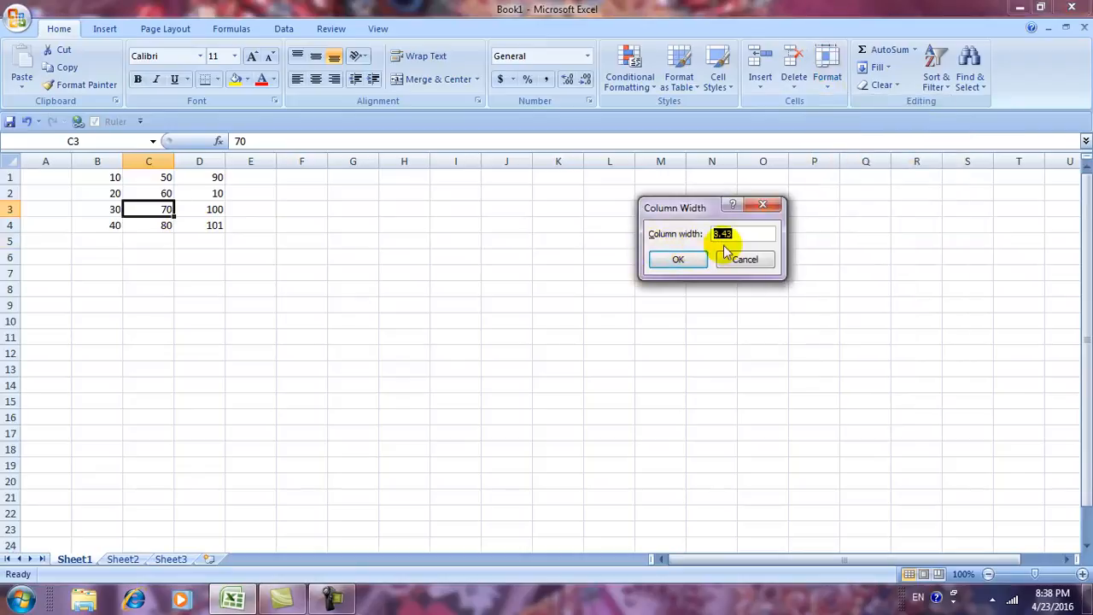
drag(748, 234, 579, 246)
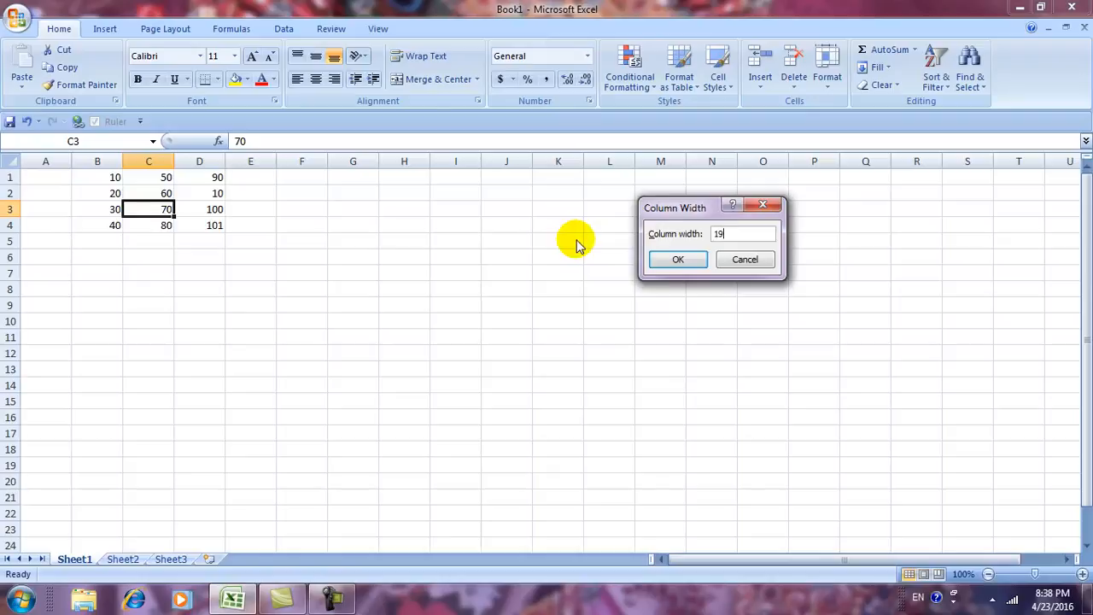
click(673, 260)
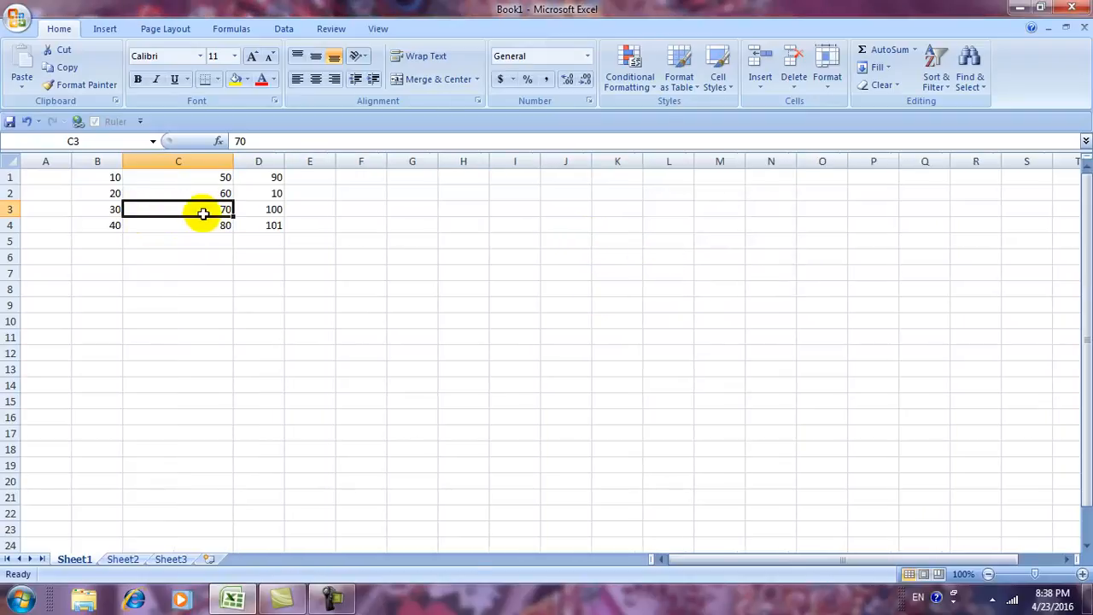
click(826, 75)
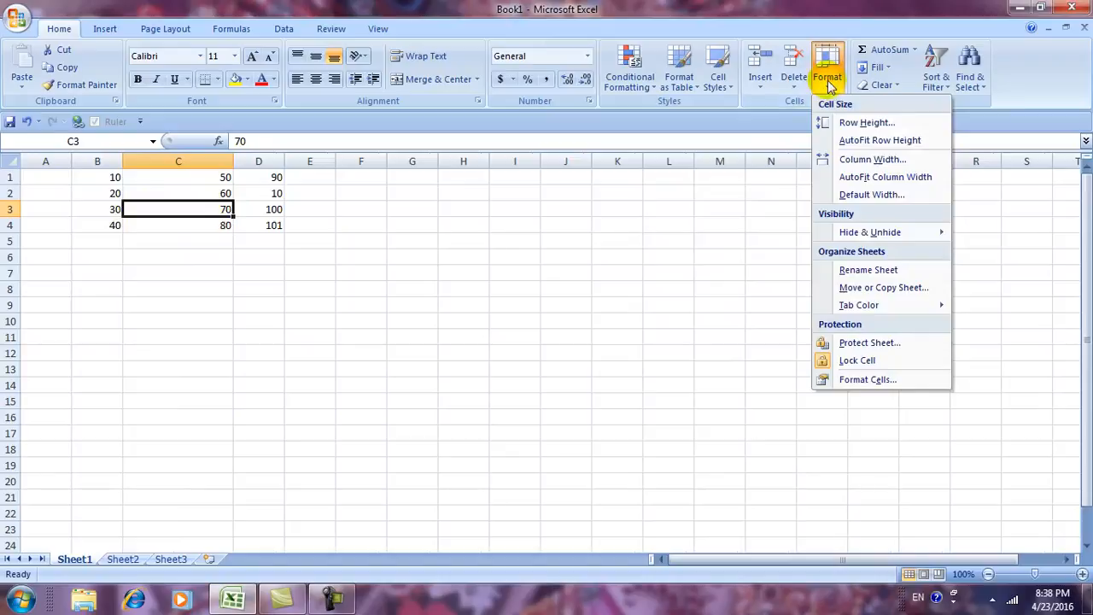
click(856, 178)
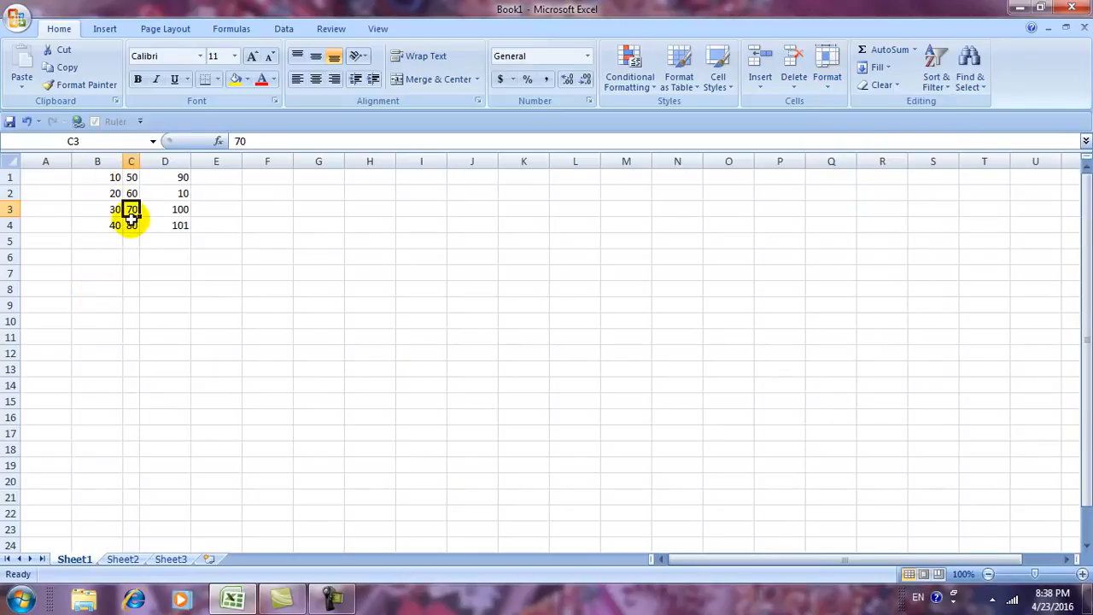
click(829, 93)
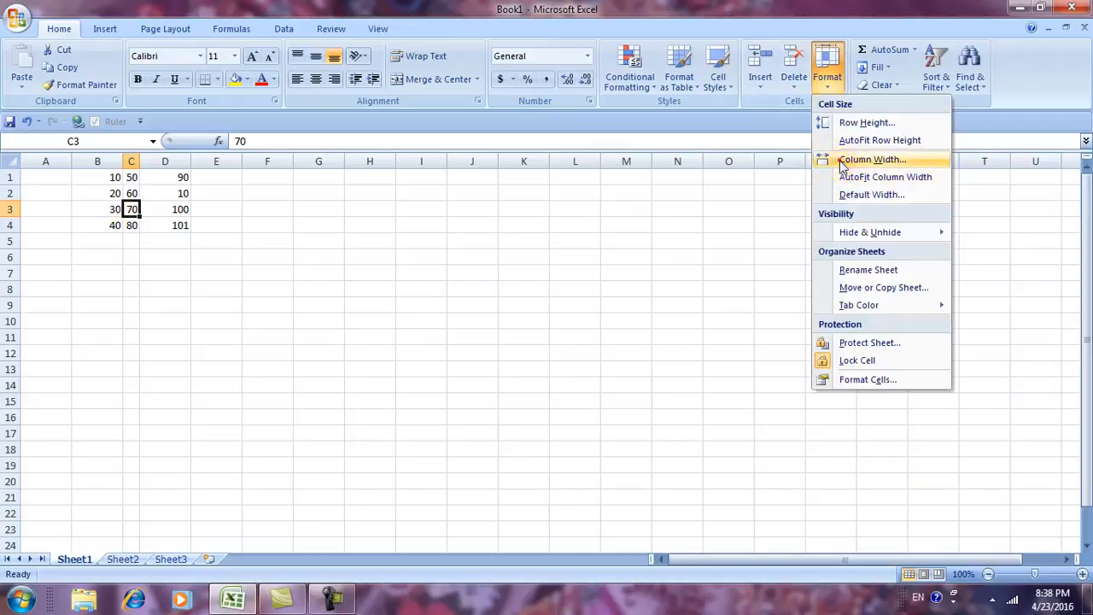
click(871, 160)
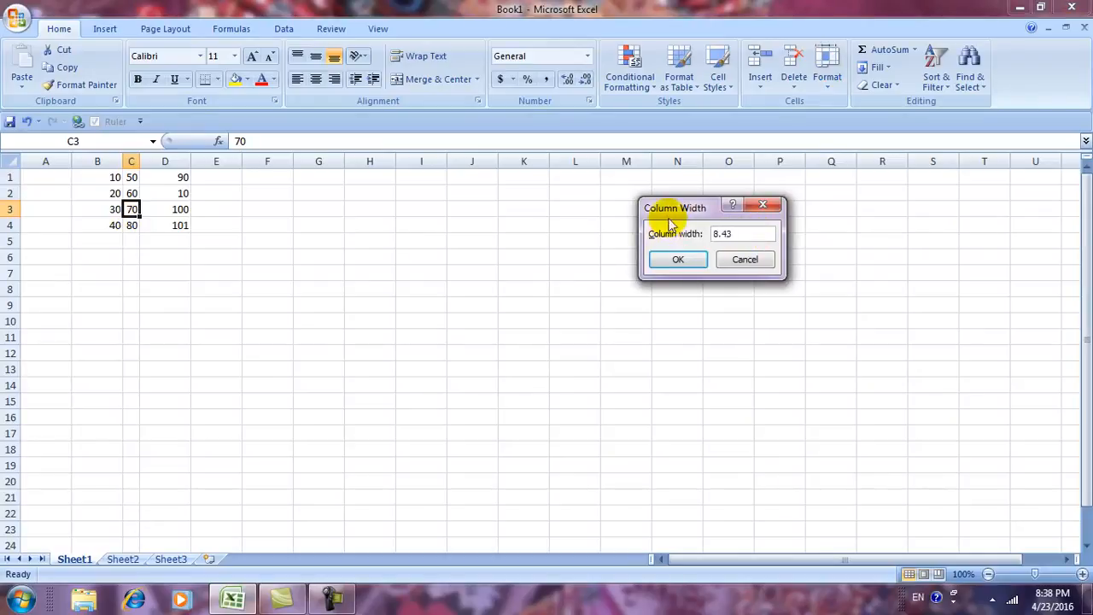
click(677, 258)
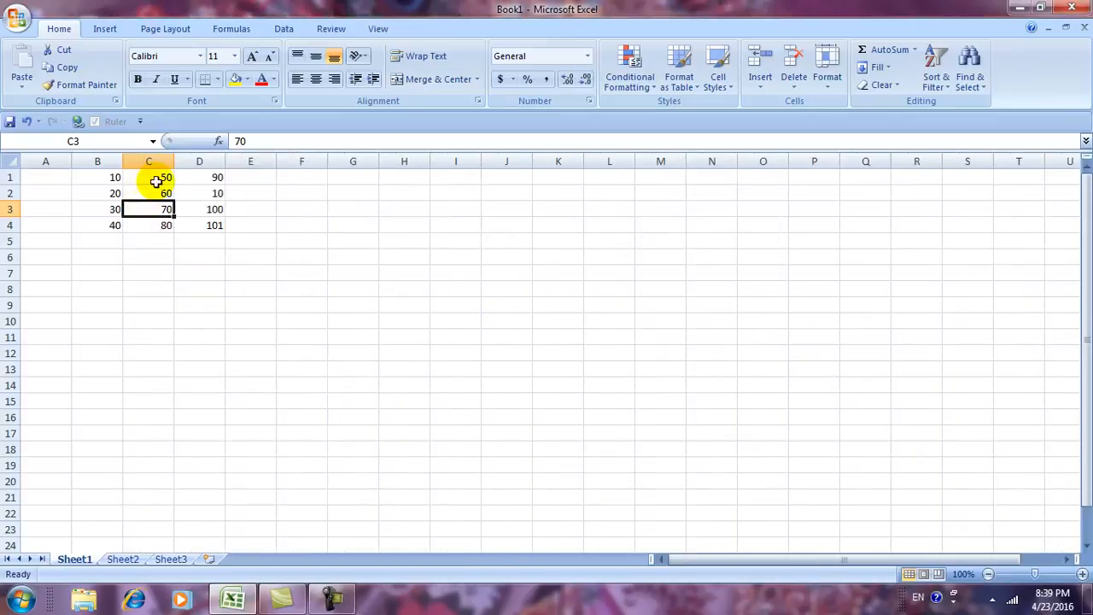
click(825, 85)
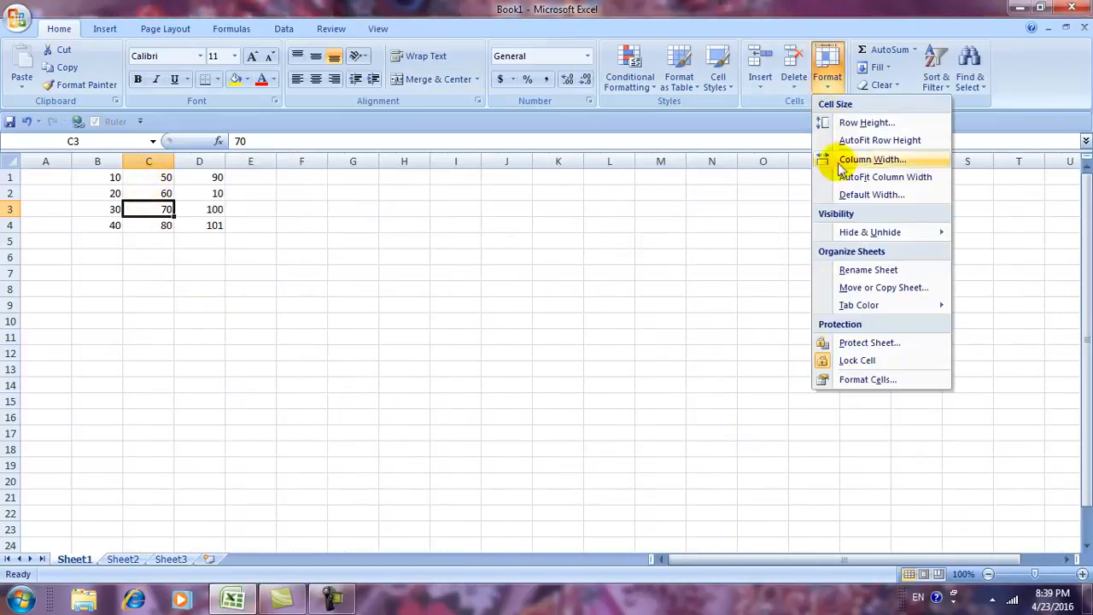
click(869, 160)
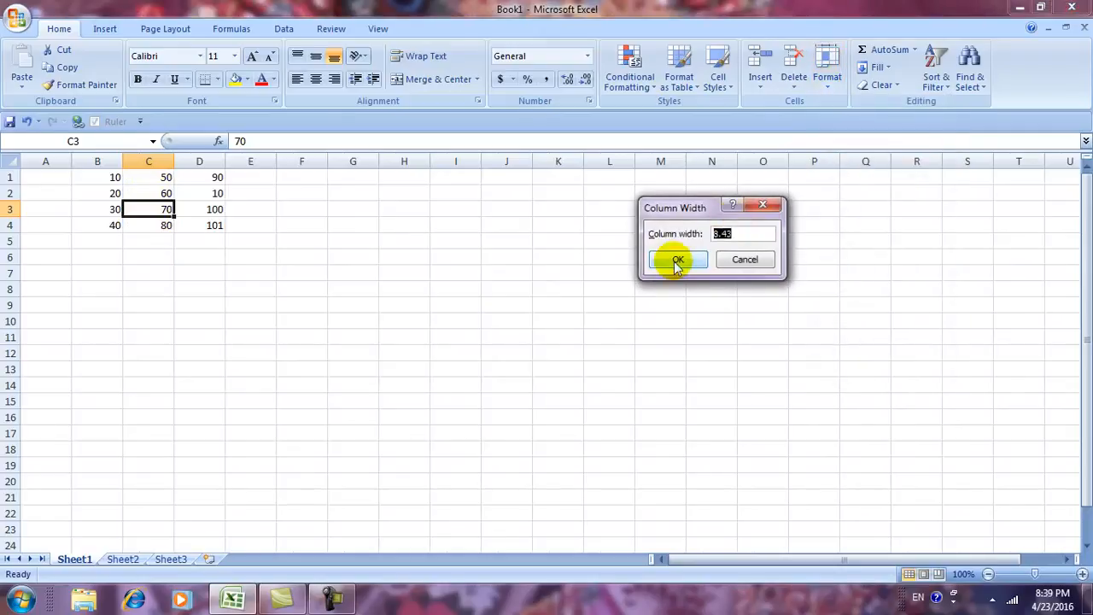
click(743, 259)
click(826, 75)
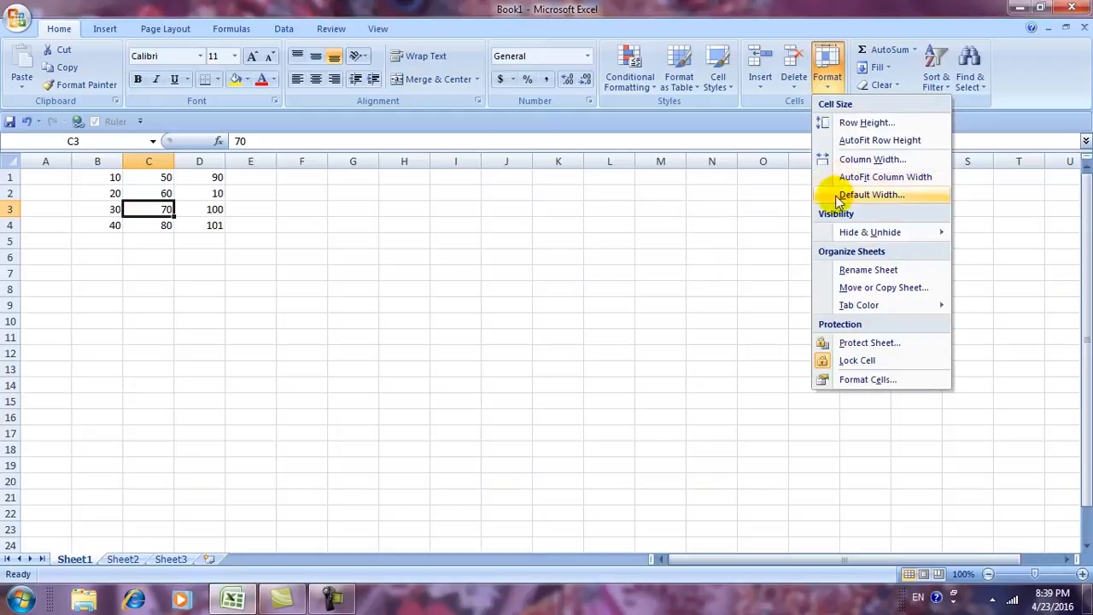
click(871, 194)
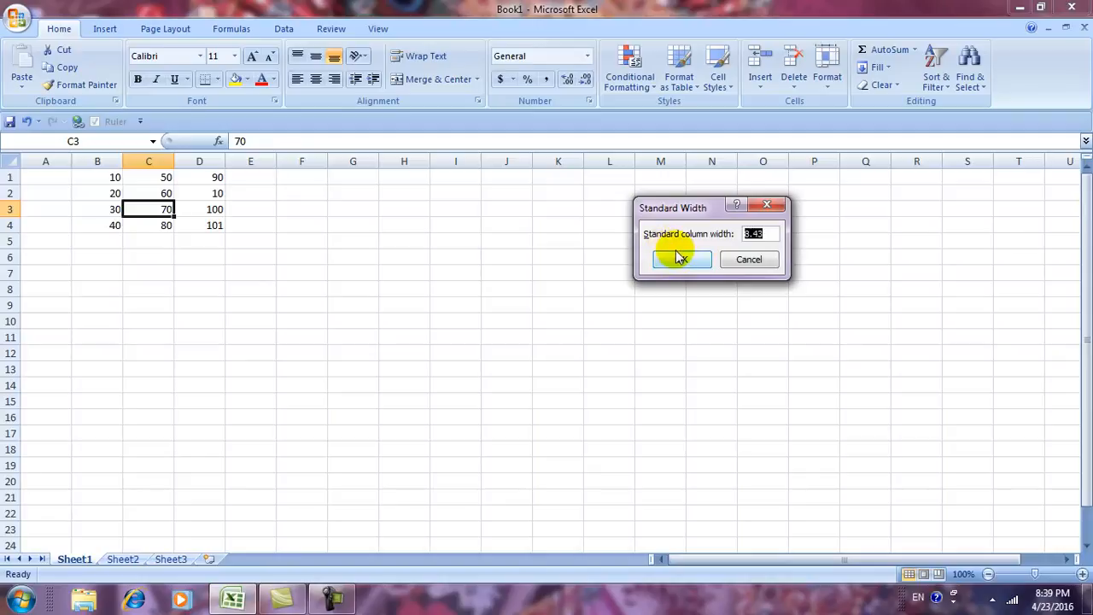
click(749, 260)
click(825, 79)
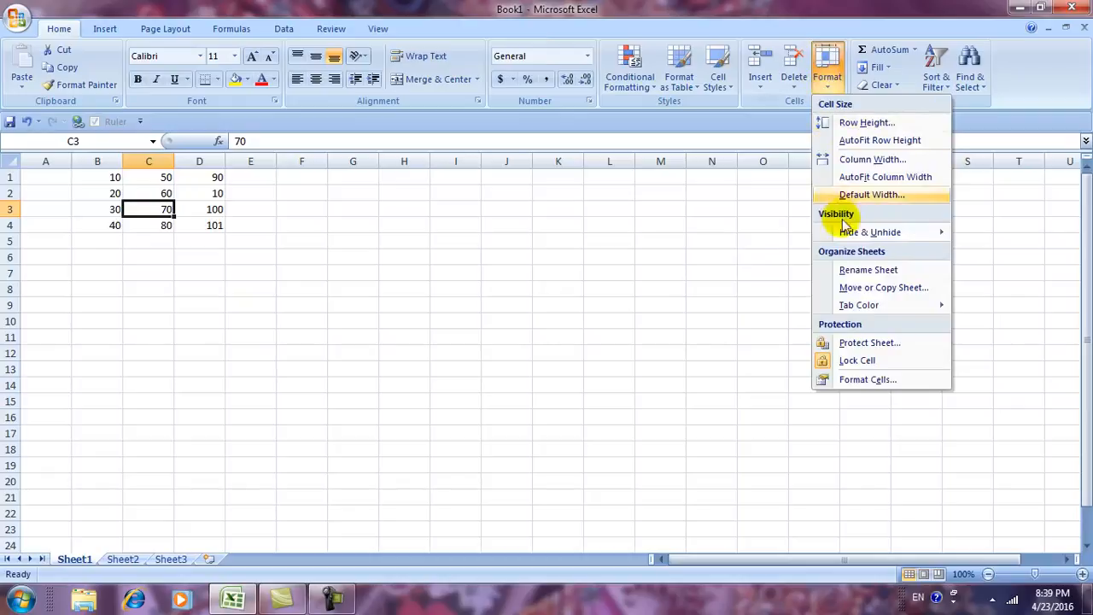
mouse_move(845, 237)
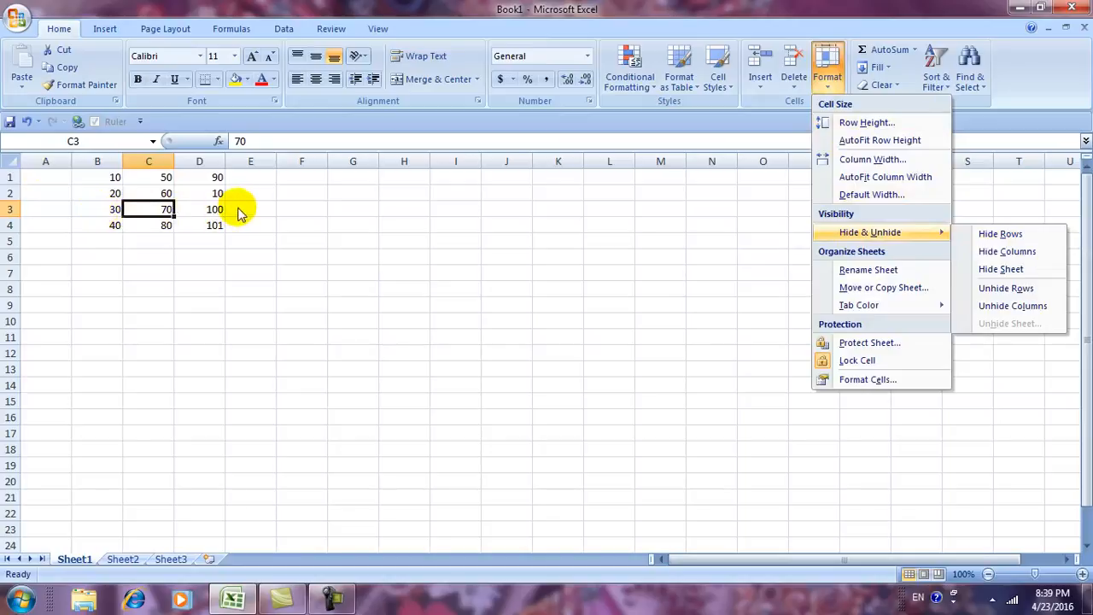
click(992, 234)
click(286, 351)
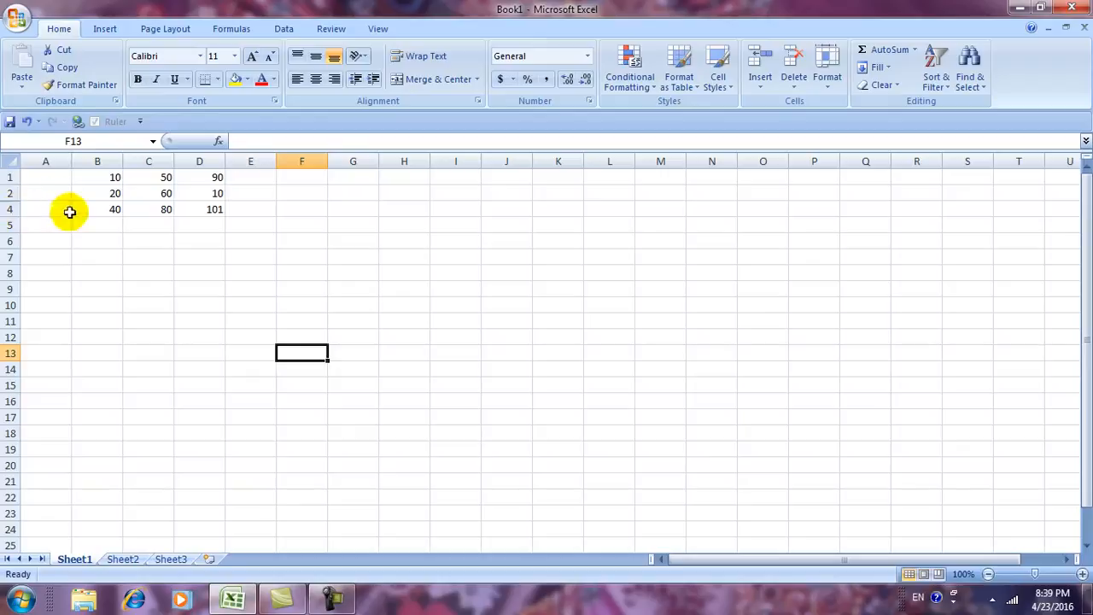
drag(45, 179, 278, 253)
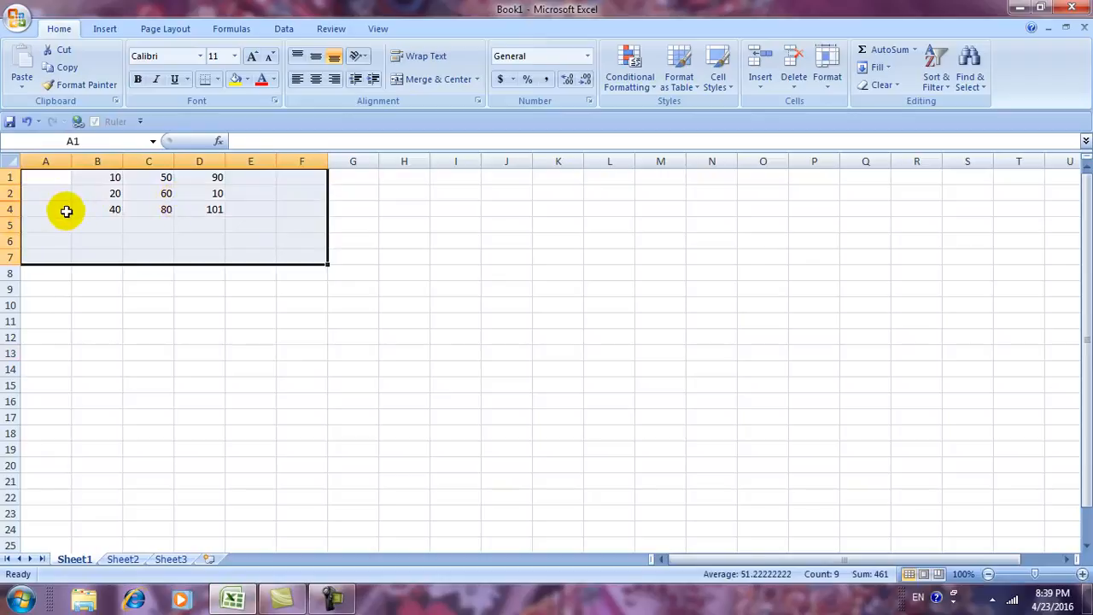
click(827, 85)
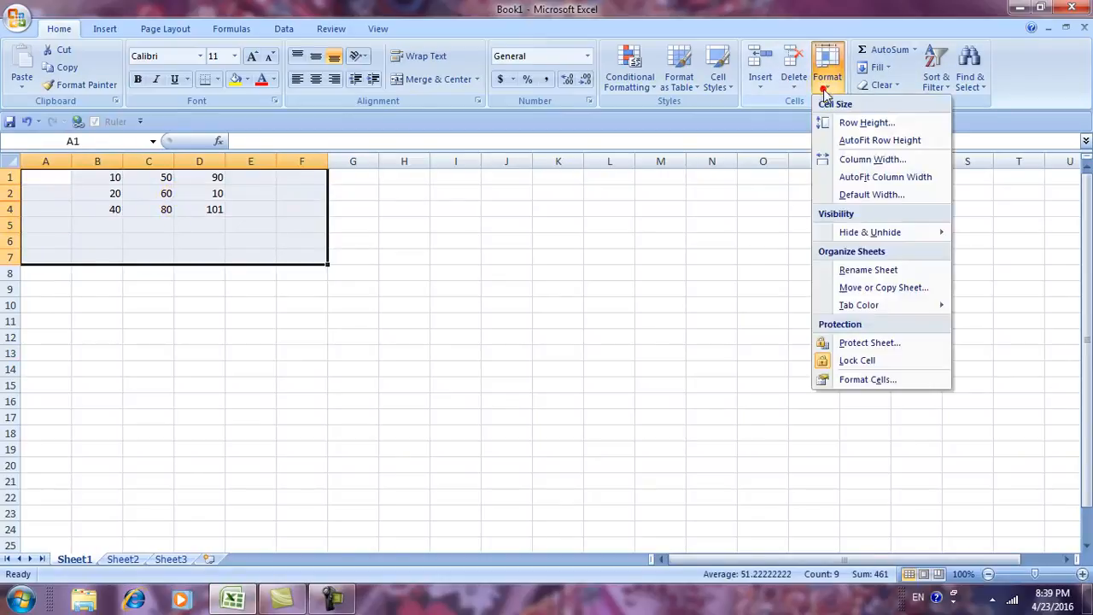
mouse_move(851, 234)
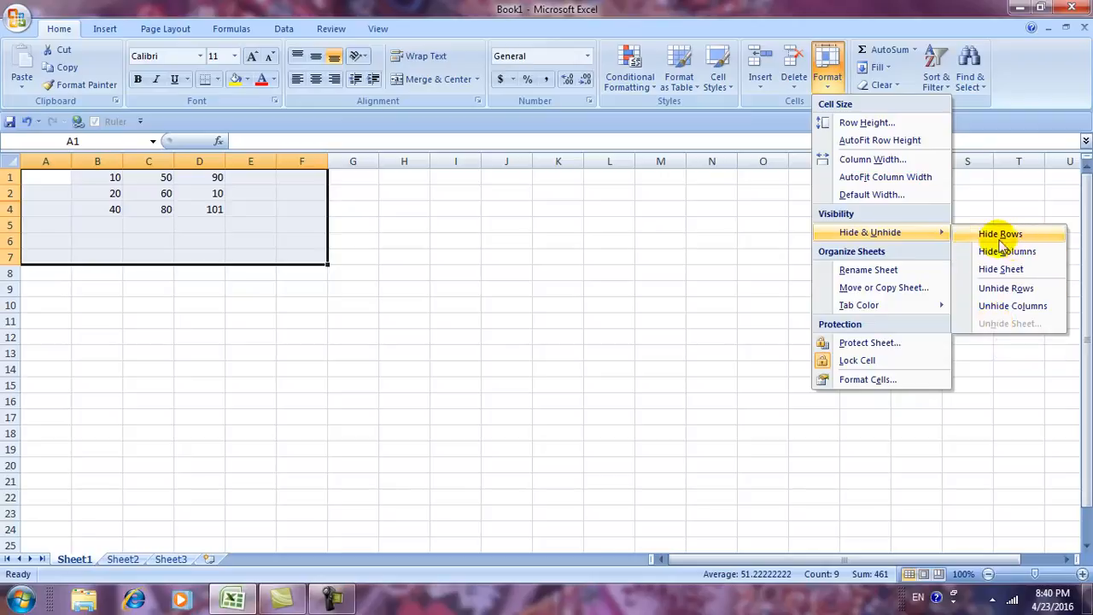
click(1004, 290)
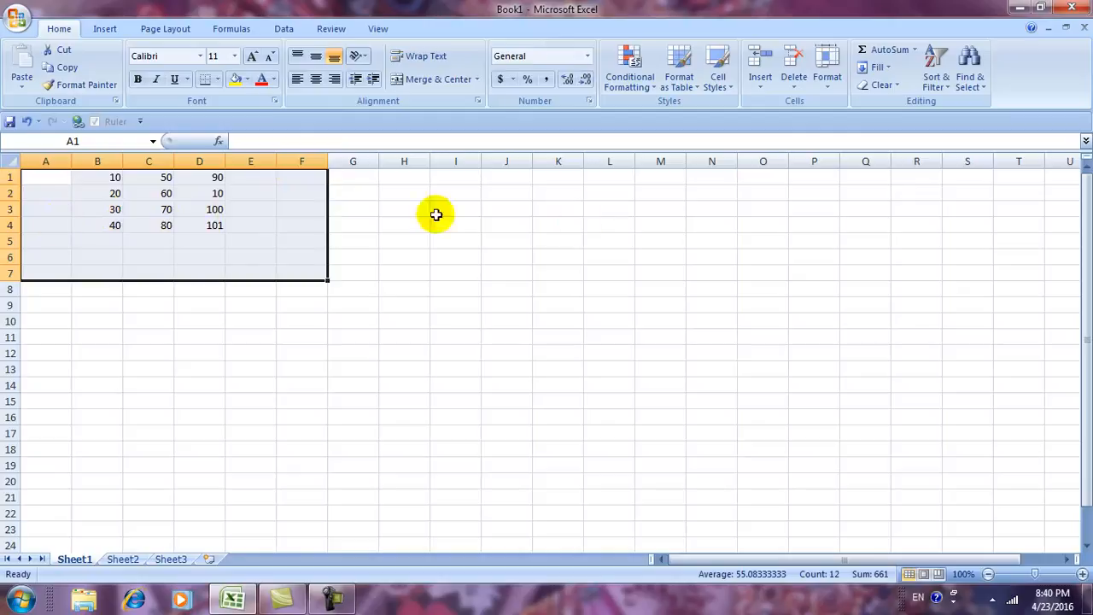
click(786, 225)
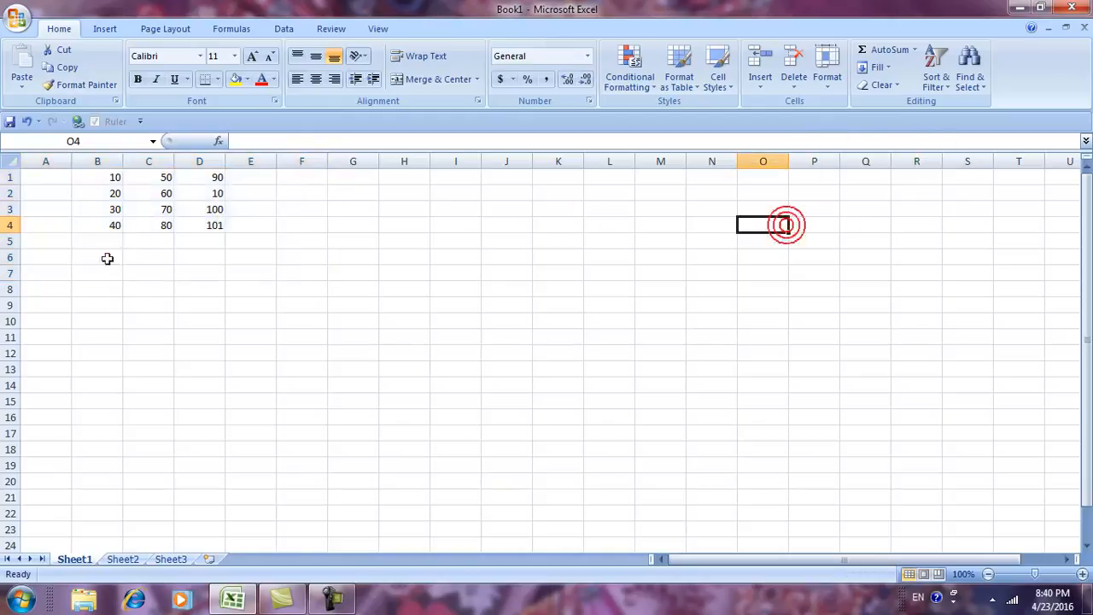
click(163, 212)
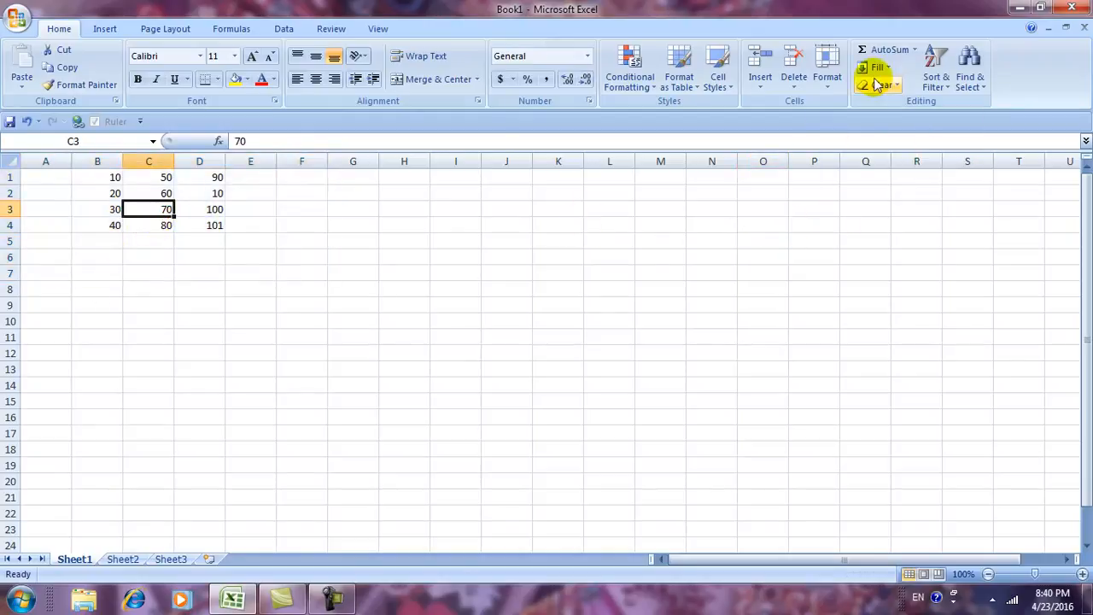
click(824, 87)
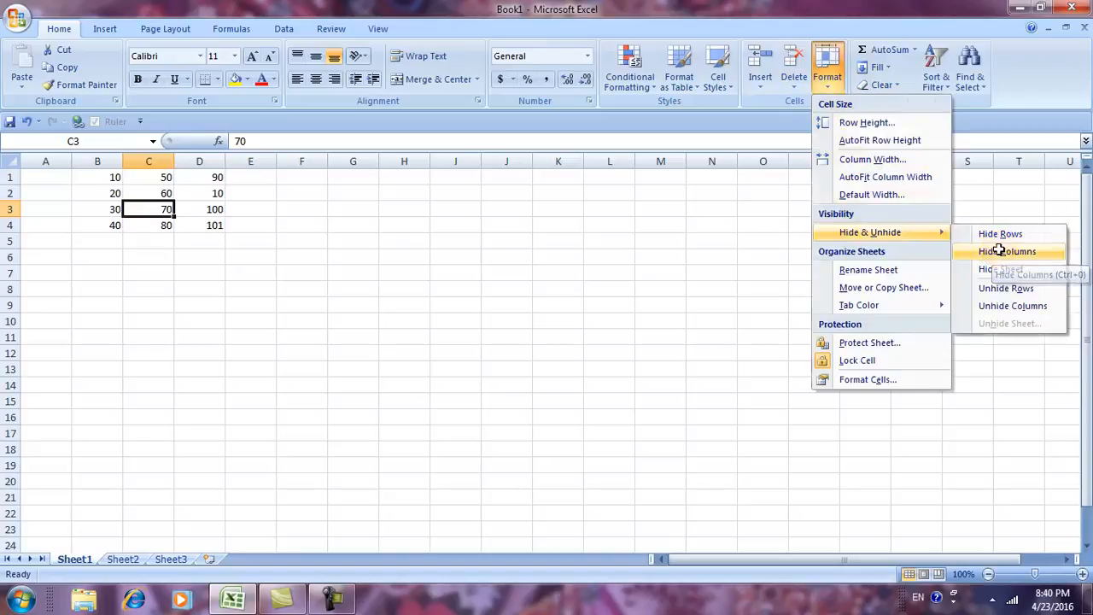
click(1001, 253)
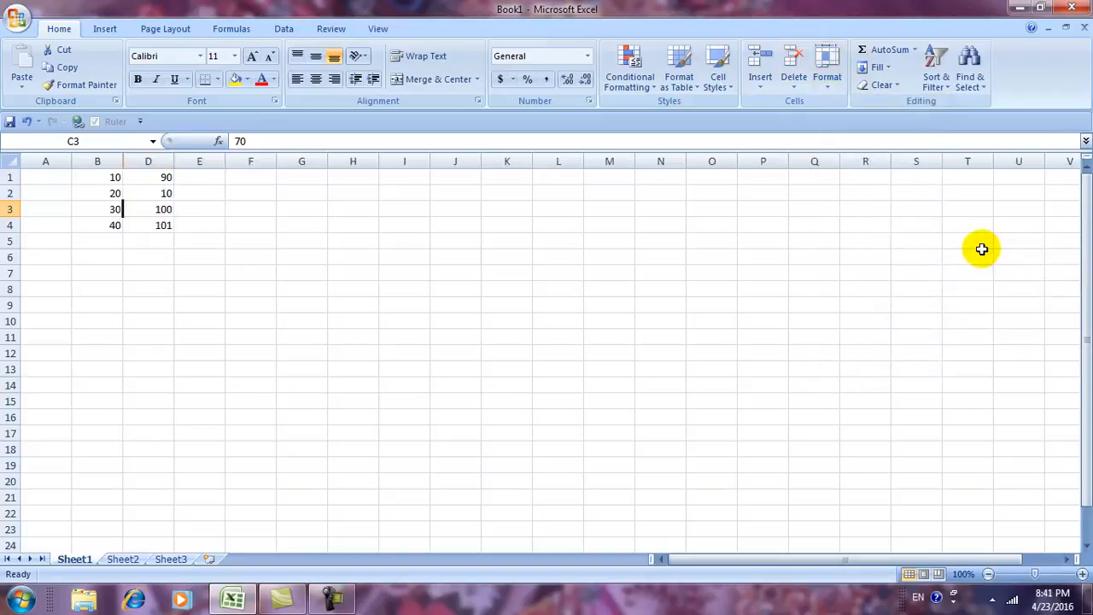
click(337, 304)
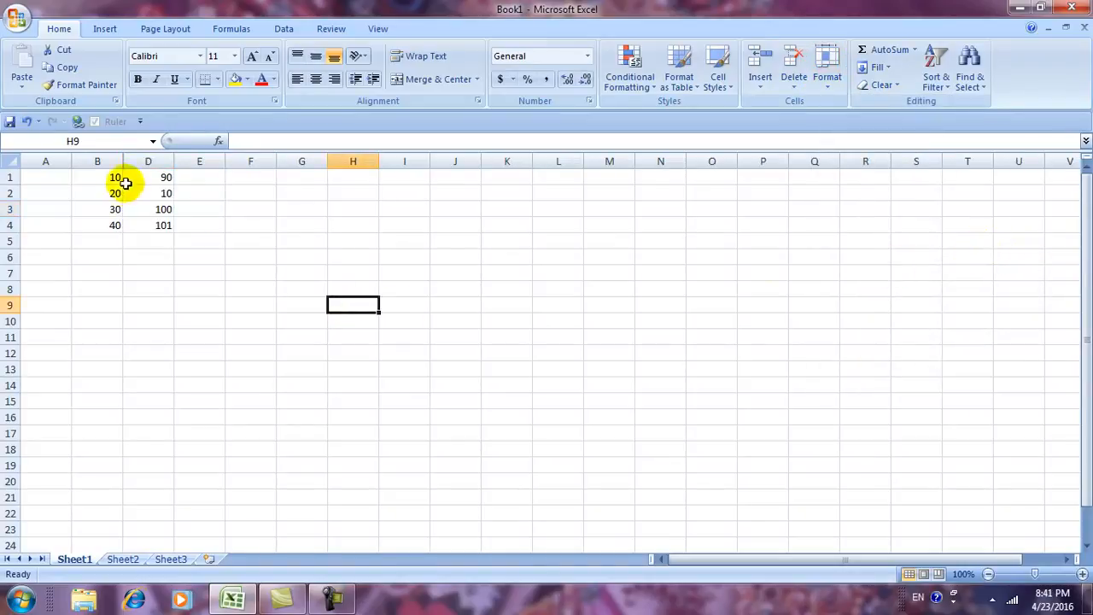
drag(52, 178, 265, 286)
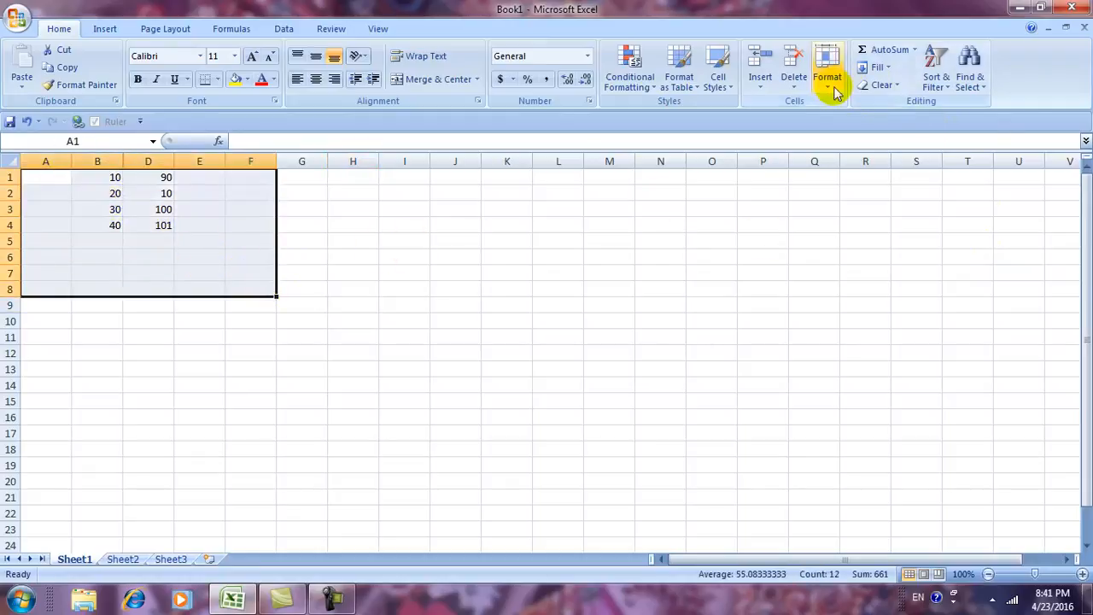
click(828, 60)
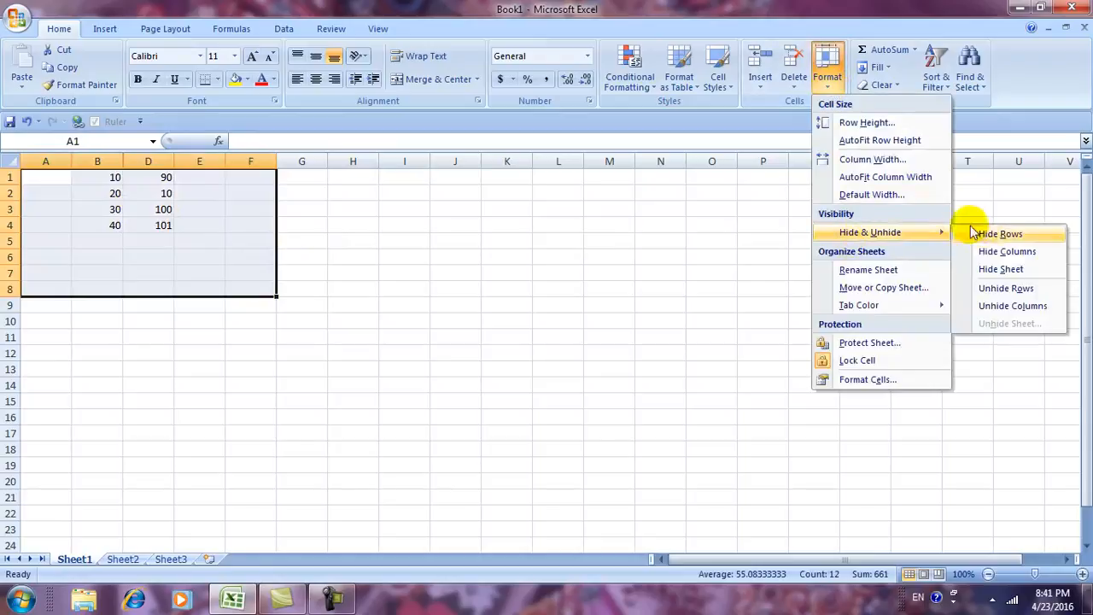
click(1013, 309)
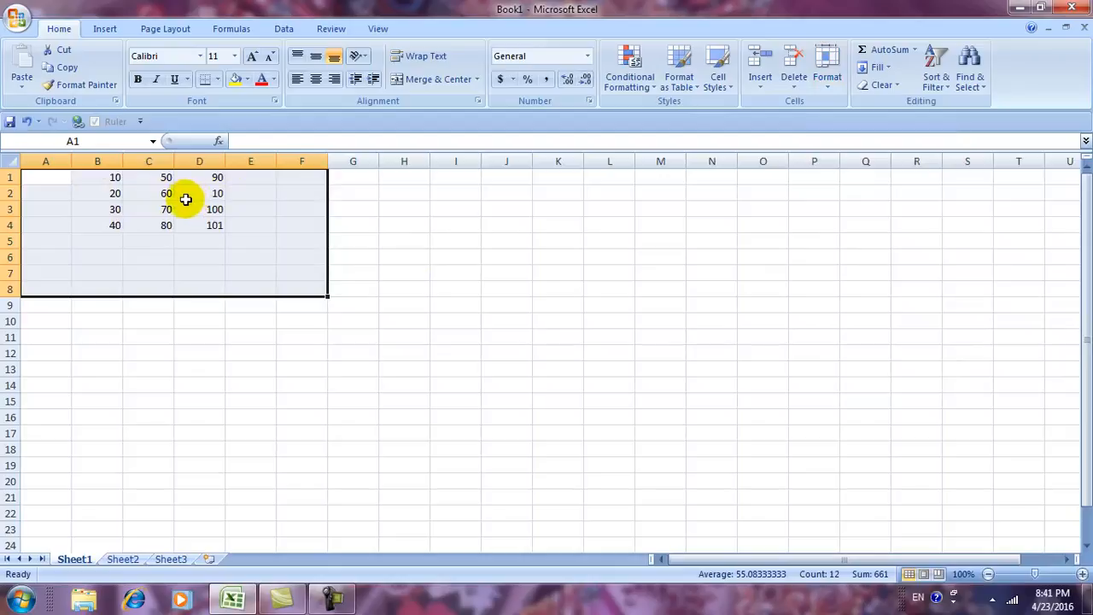
Select cell C3, glance at Sheet3 and Sheet2, and return to Sheet1.
click(508, 350)
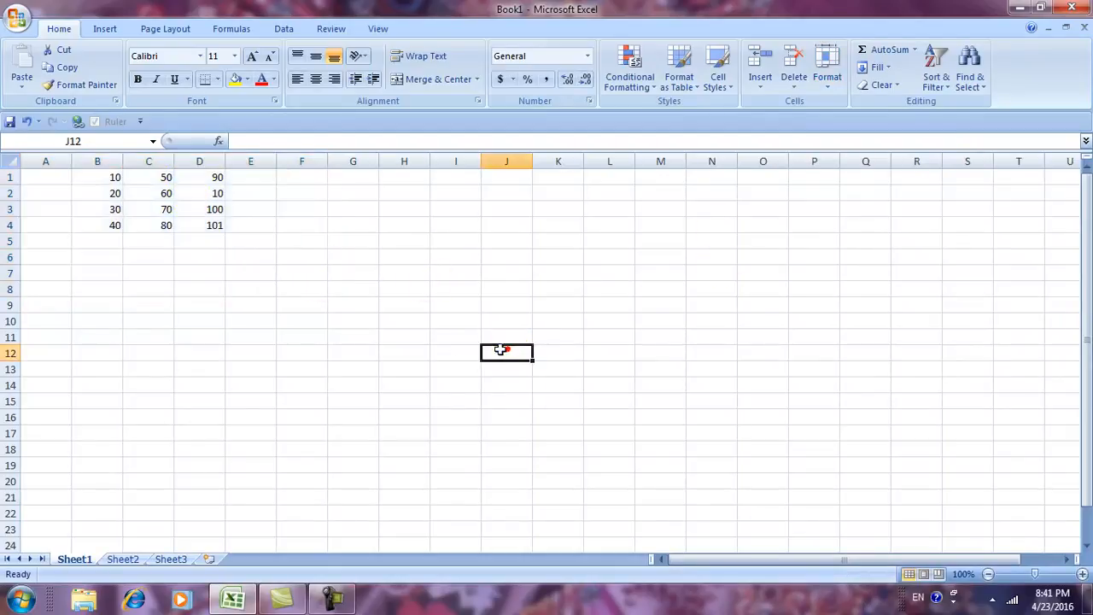
click(145, 207)
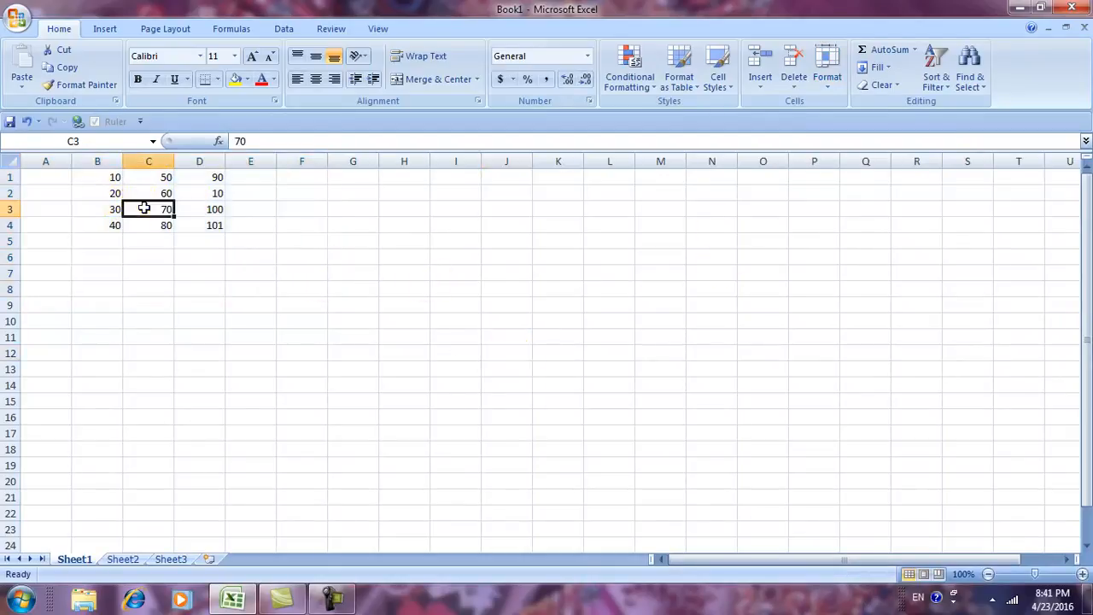
click(837, 89)
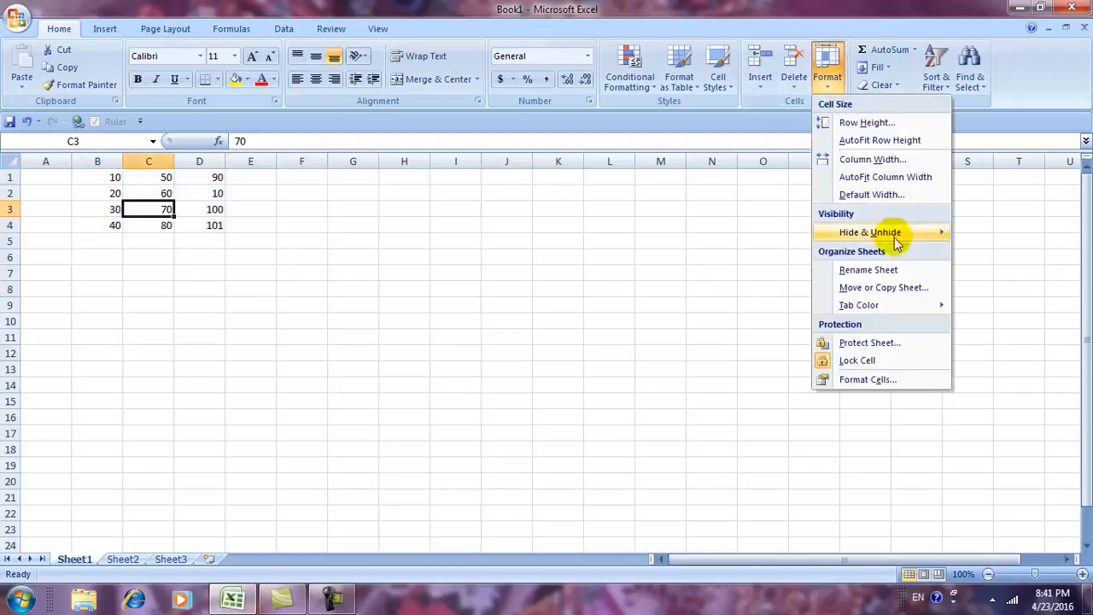
mouse_move(893, 231)
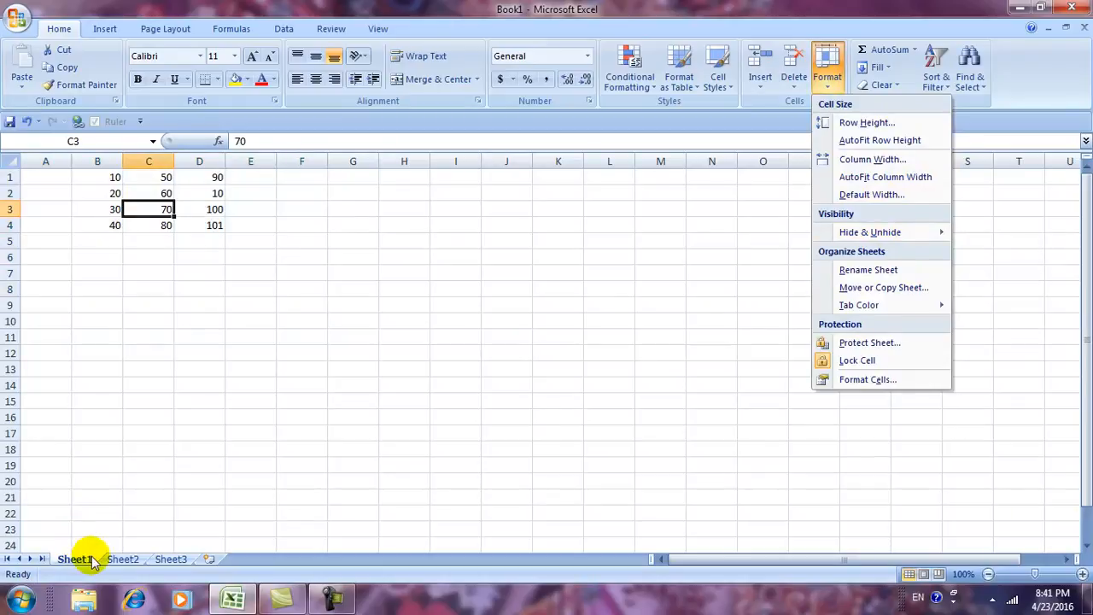
click(130, 559)
click(168, 560)
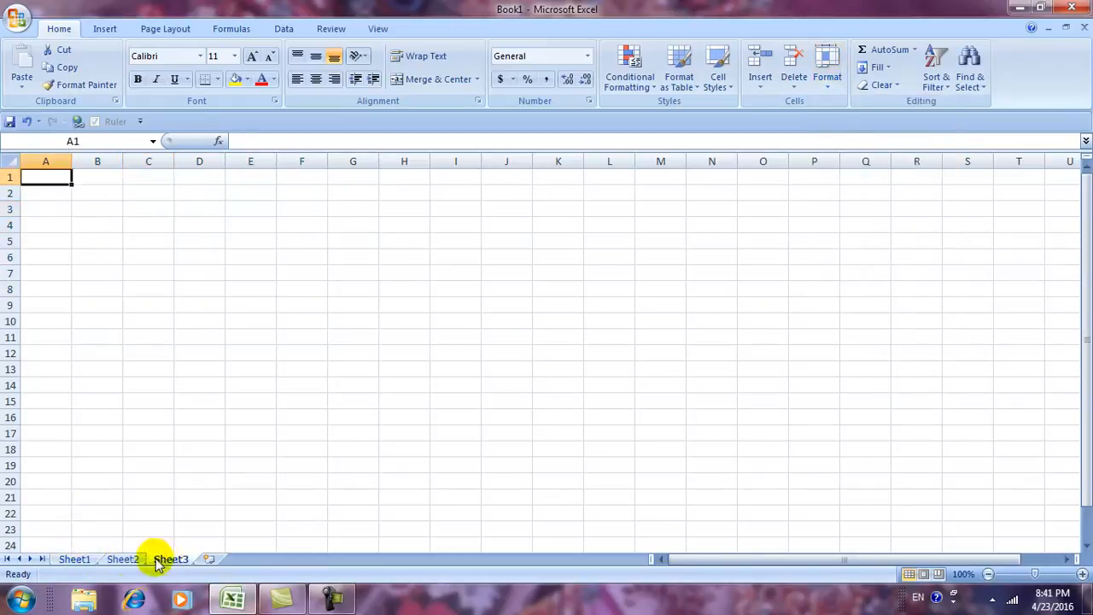
click(120, 559)
click(86, 561)
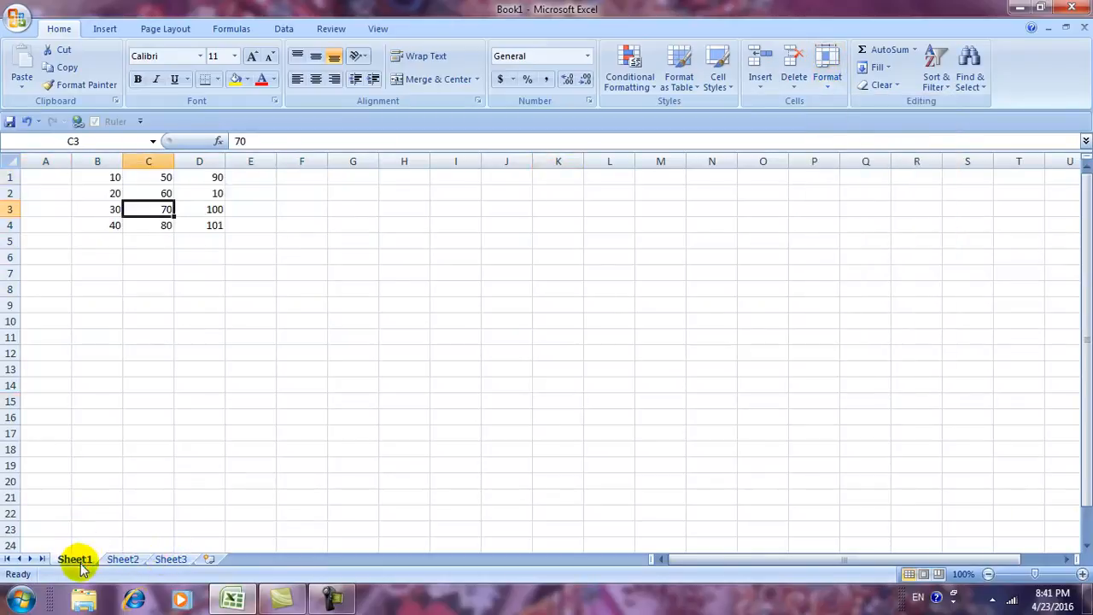
Hide Sheet1, leaving only the Sheet2 and Sheet3 tabs to switch between.
click(827, 89)
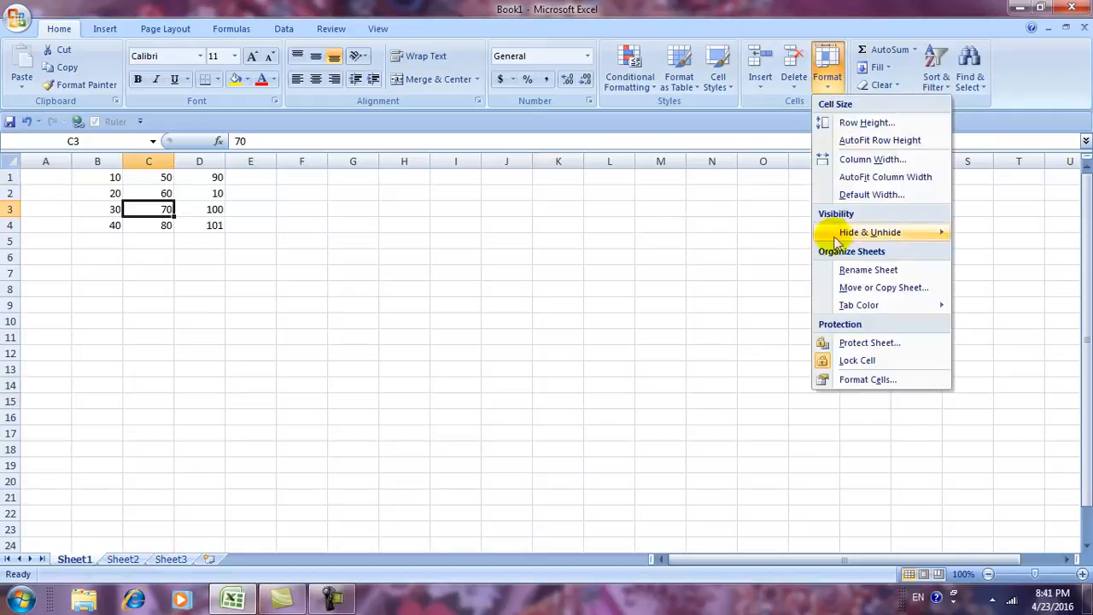
mouse_move(854, 232)
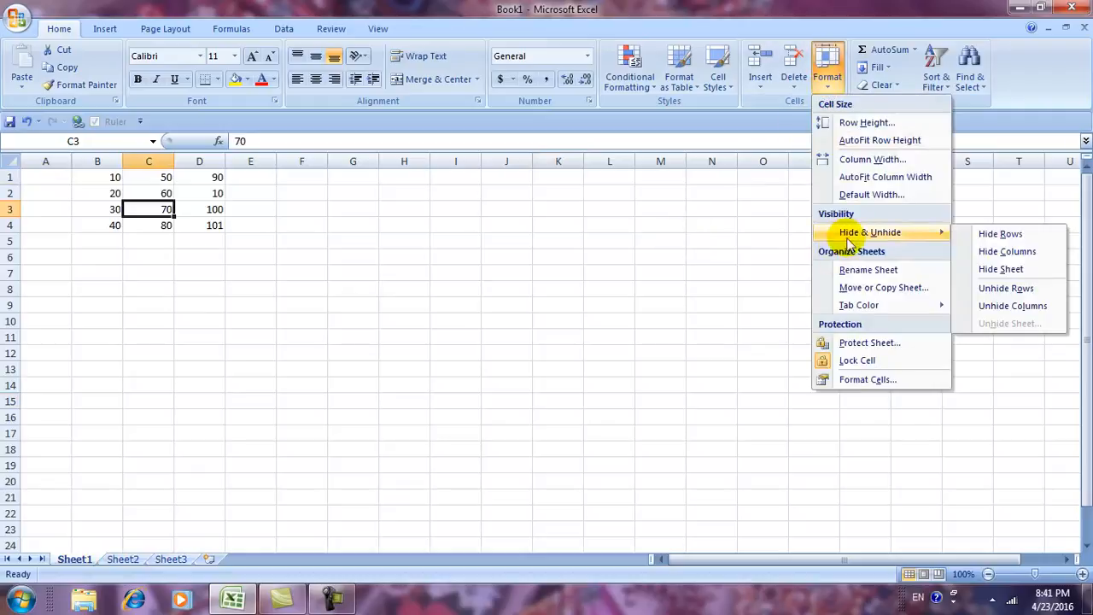
click(995, 269)
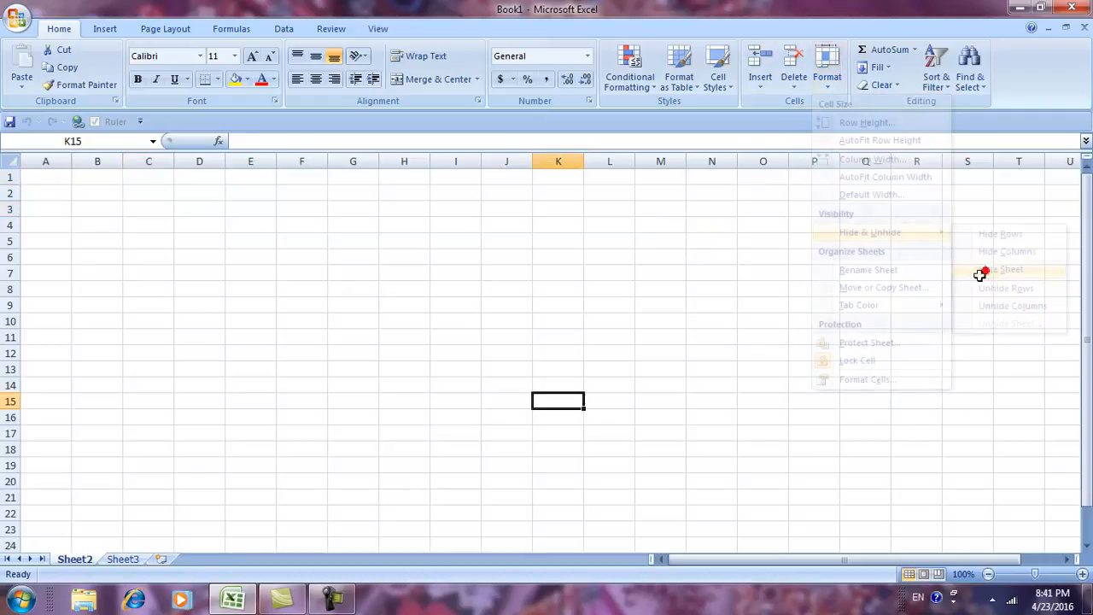
click(295, 447)
click(122, 560)
click(75, 562)
click(119, 559)
click(85, 560)
click(120, 559)
click(85, 560)
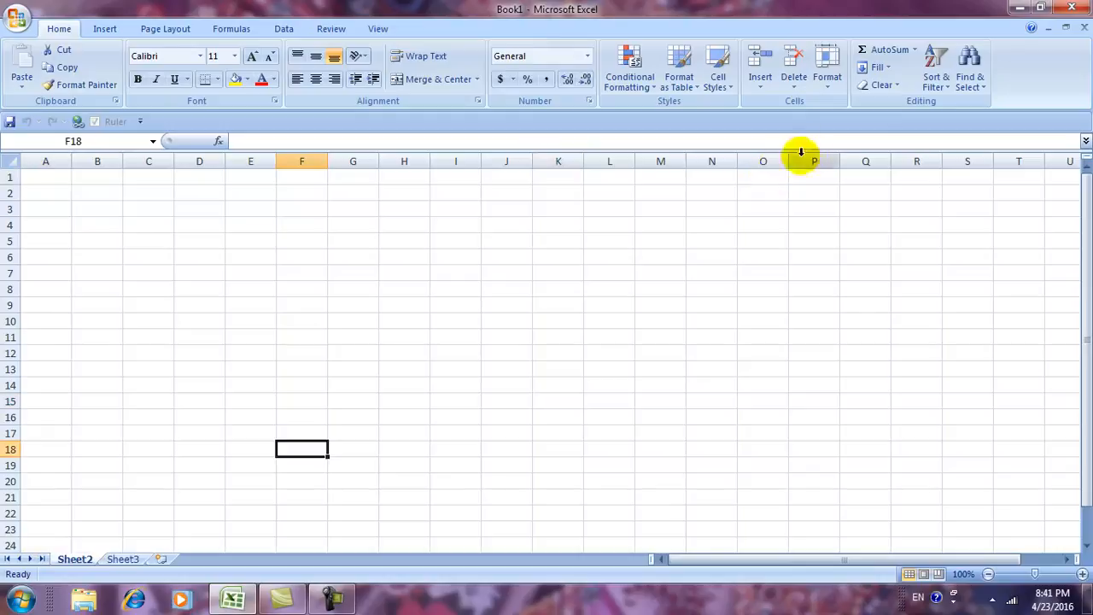
Show the Unhide list with Sheet1 available, then dismiss it unchanged.
click(830, 85)
mouse_move(853, 232)
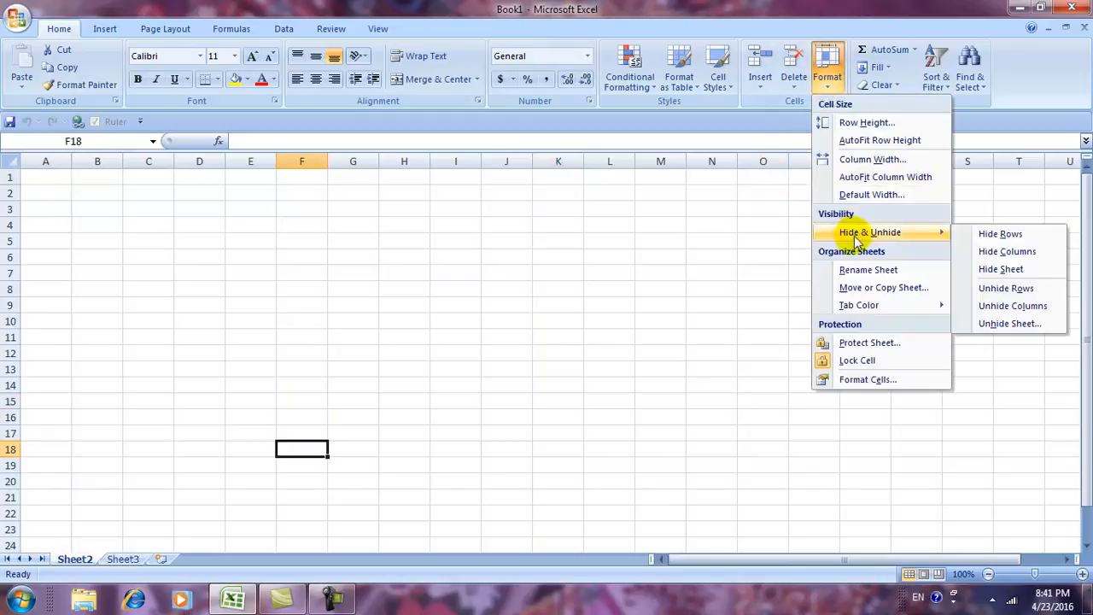
click(1009, 325)
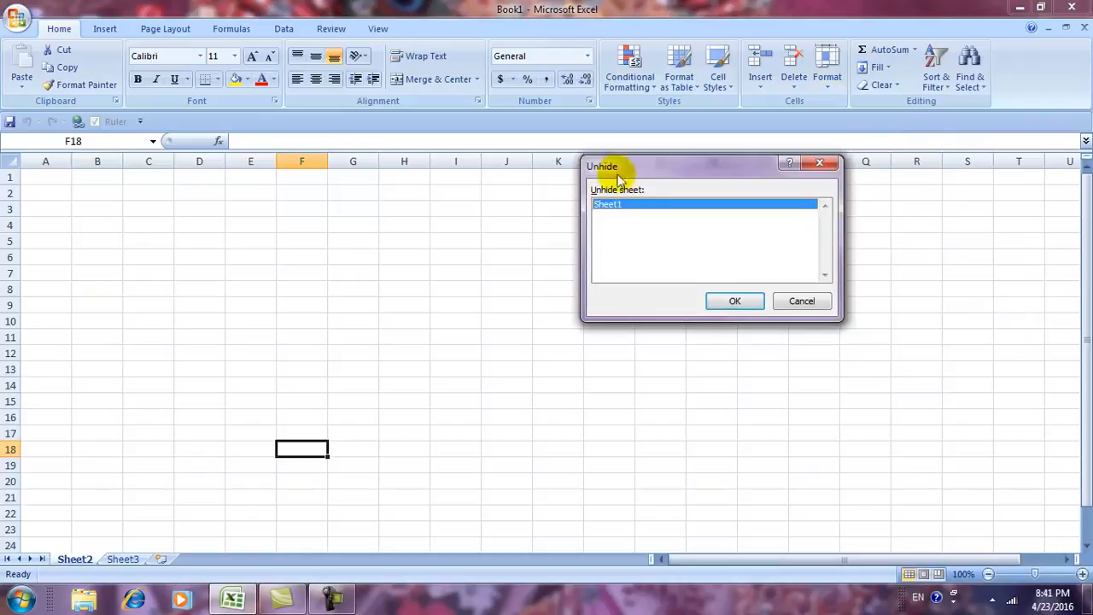
drag(623, 169, 572, 202)
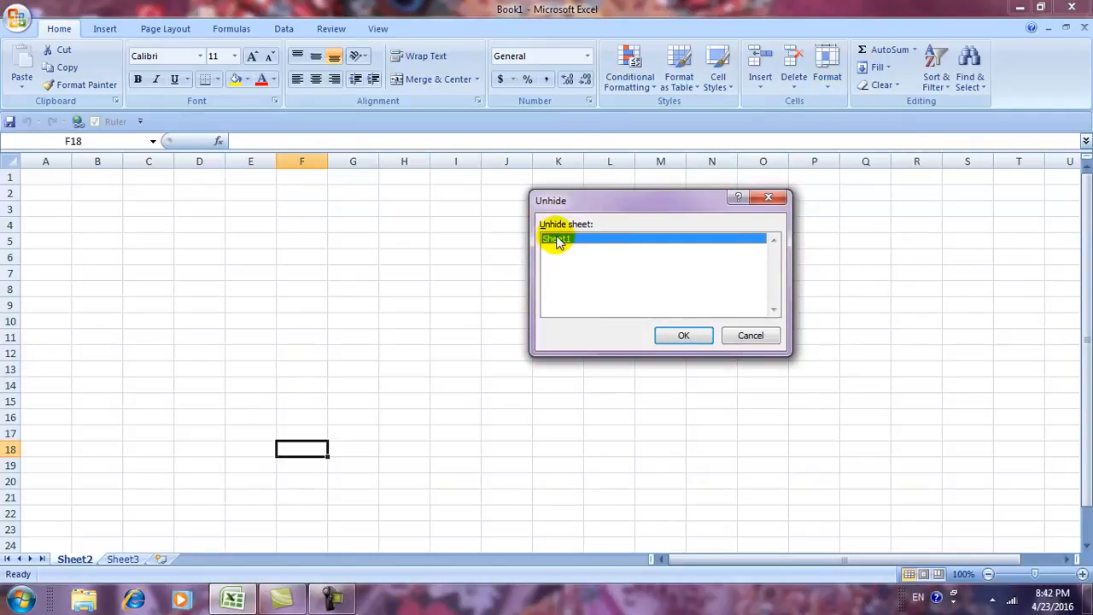
click(753, 337)
Hide Sheet2, then try hiding Sheet3 and acknowledge the last-visible-sheet warning.
click(832, 94)
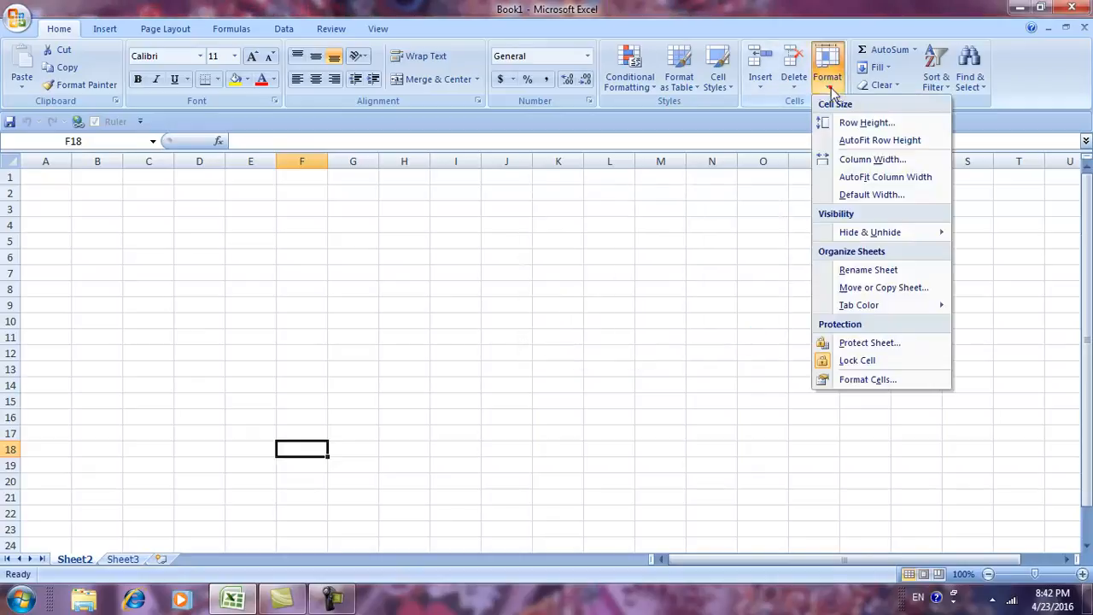
mouse_move(864, 232)
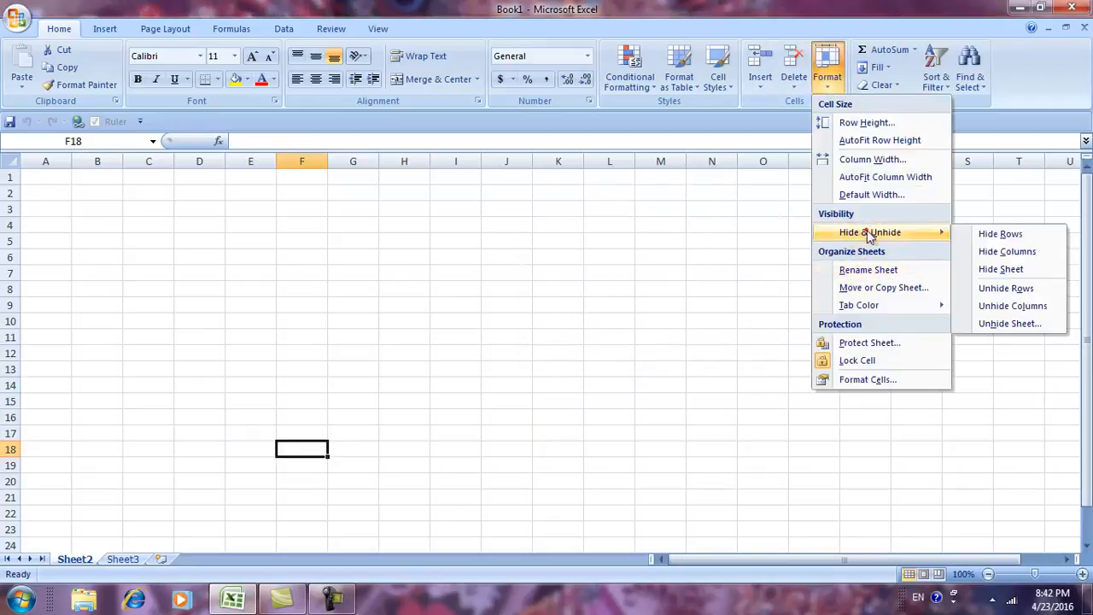
click(988, 270)
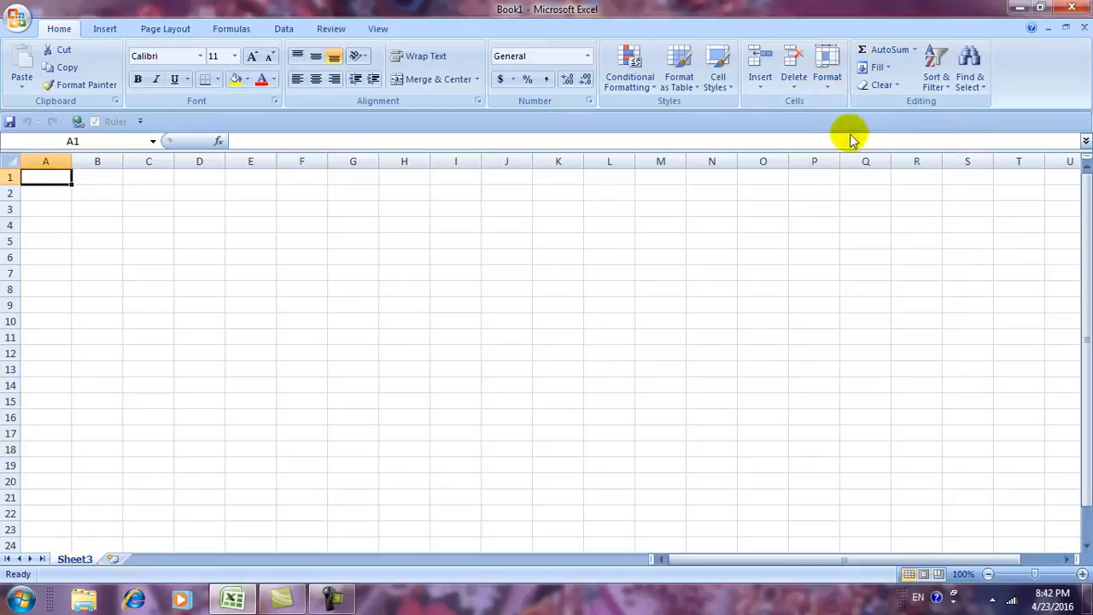
click(821, 89)
mouse_move(871, 236)
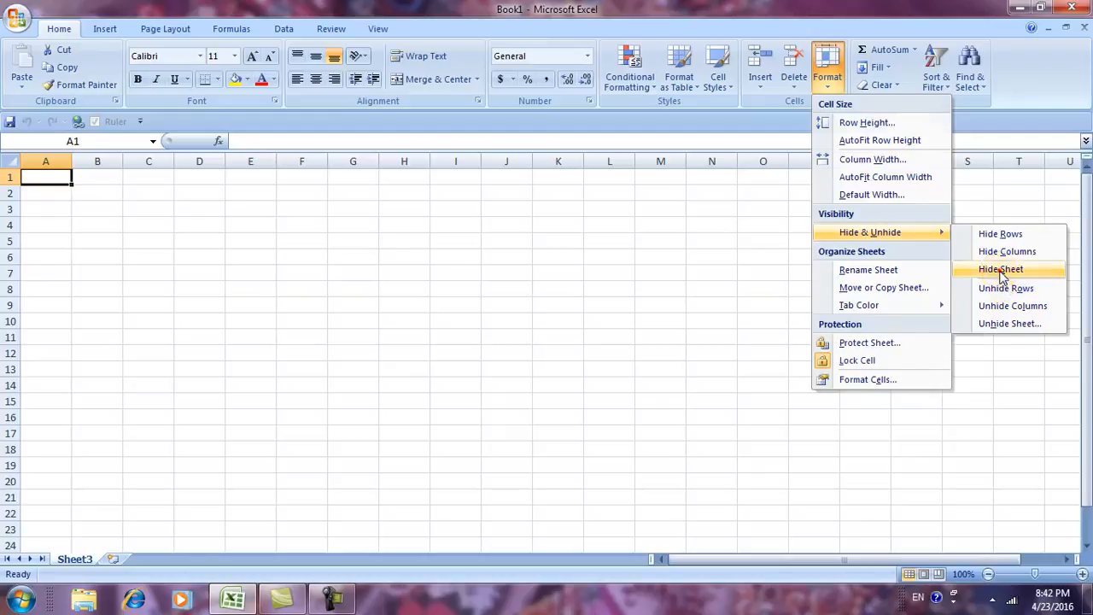
click(999, 270)
click(548, 341)
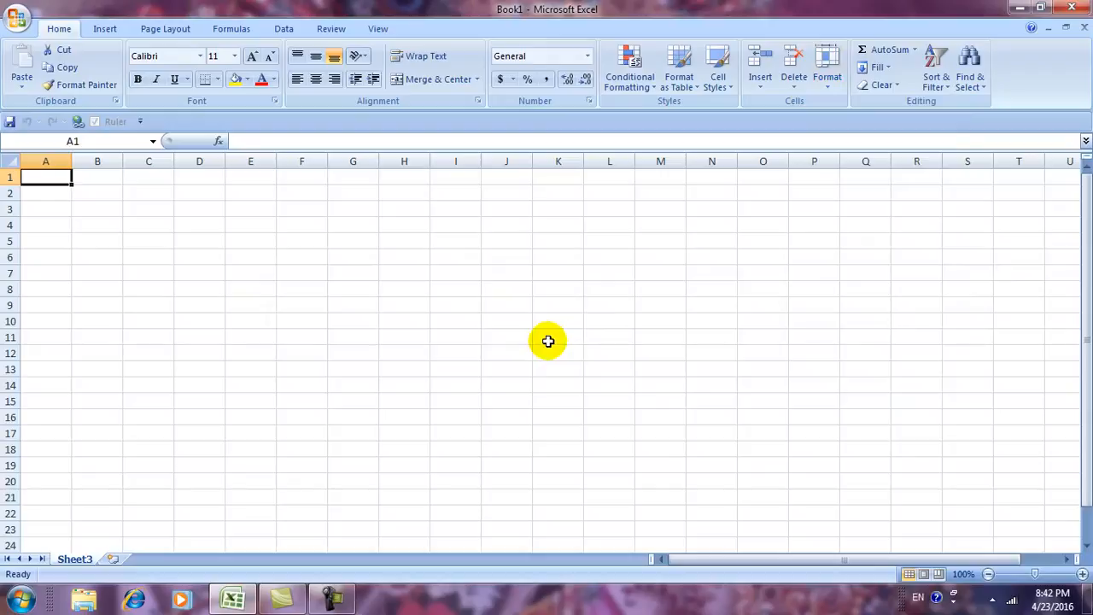
Unhide Sheet2 from the list of hidden sheets.
click(831, 86)
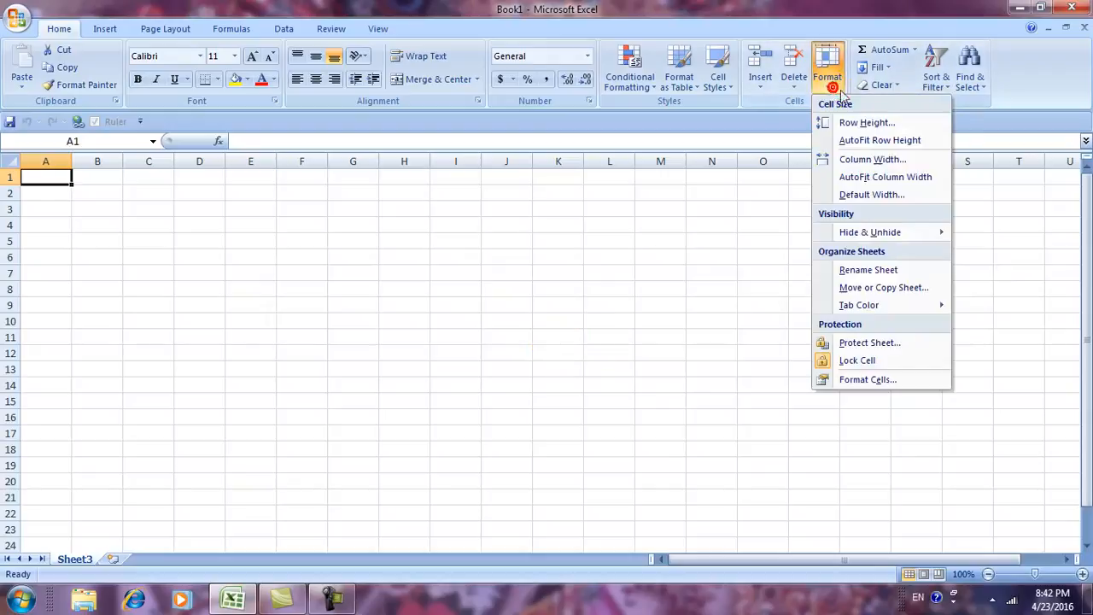
mouse_move(867, 231)
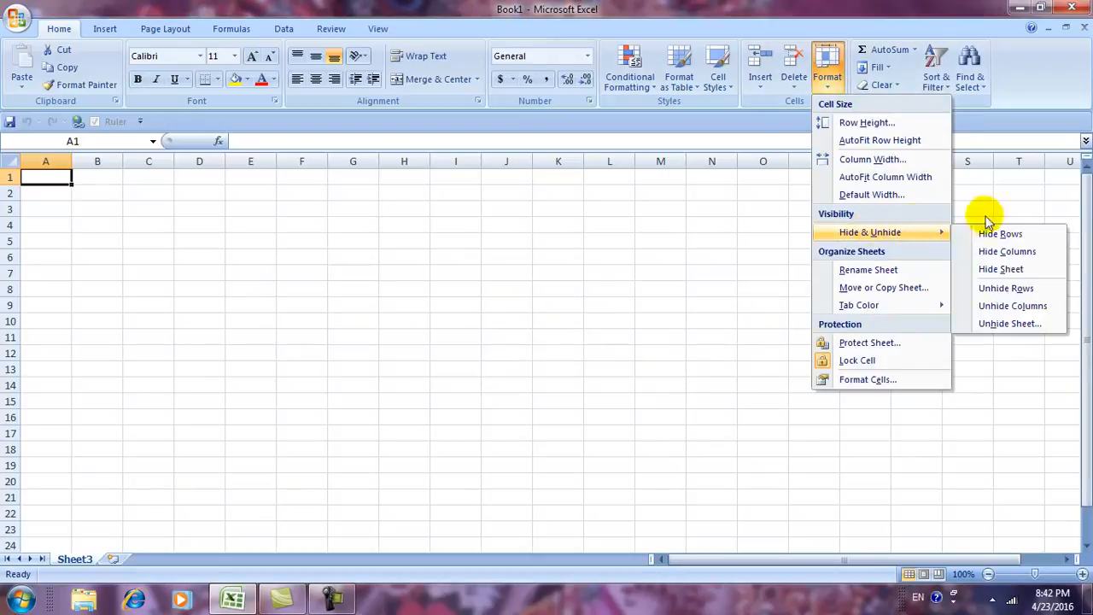
click(997, 325)
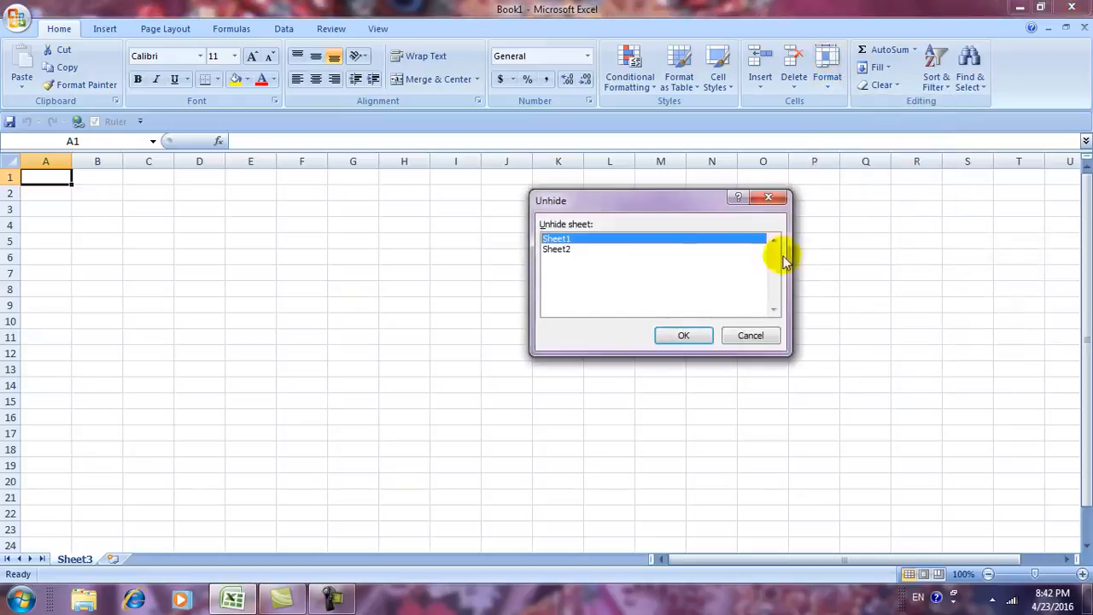
drag(659, 202, 637, 198)
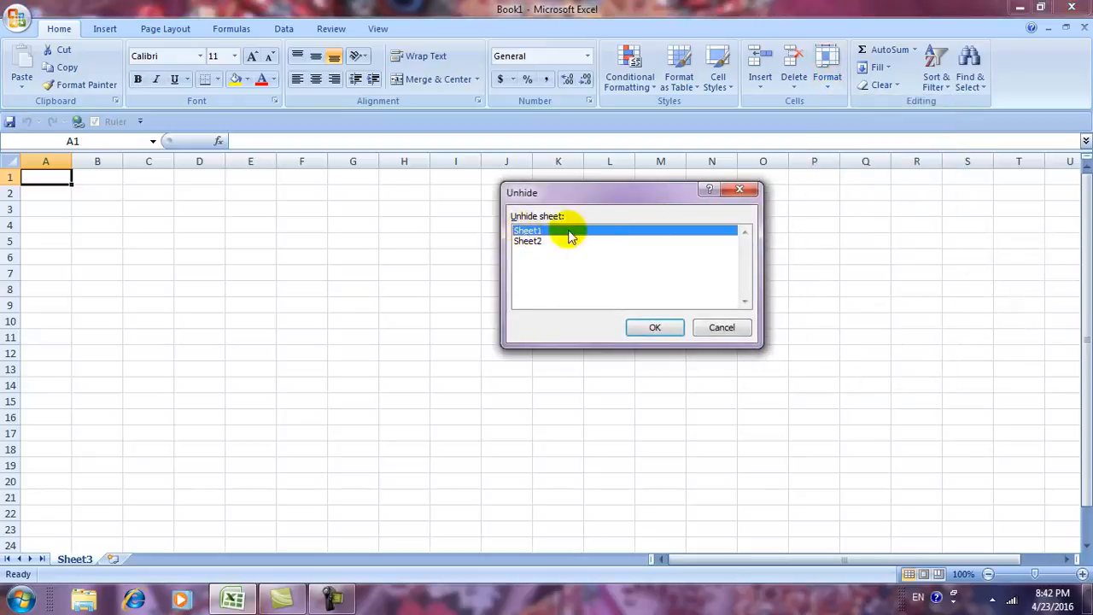
click(535, 242)
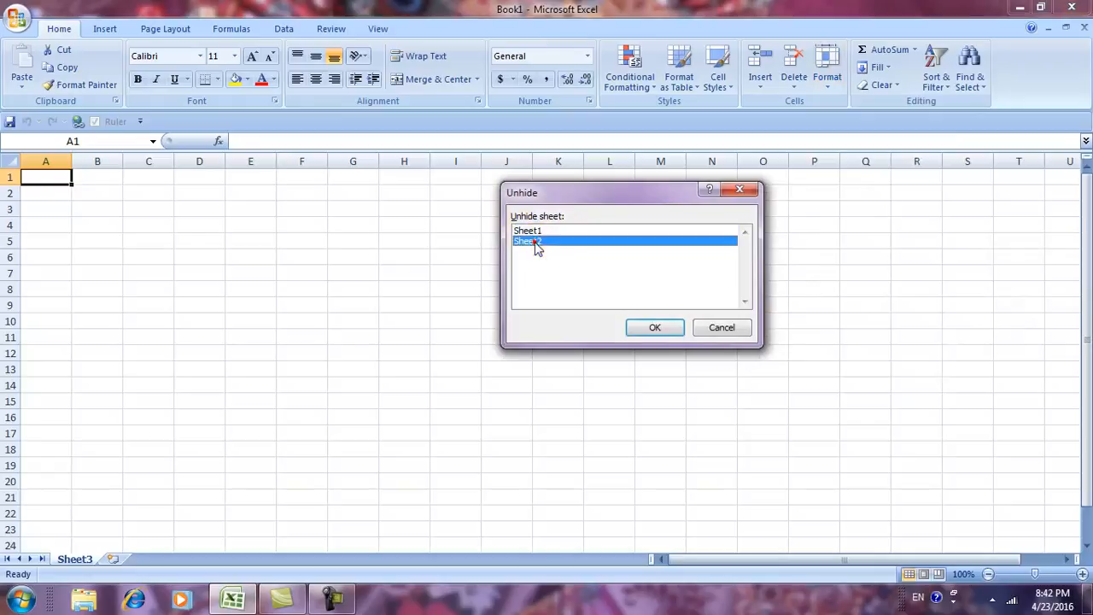
click(533, 231)
click(531, 246)
click(651, 330)
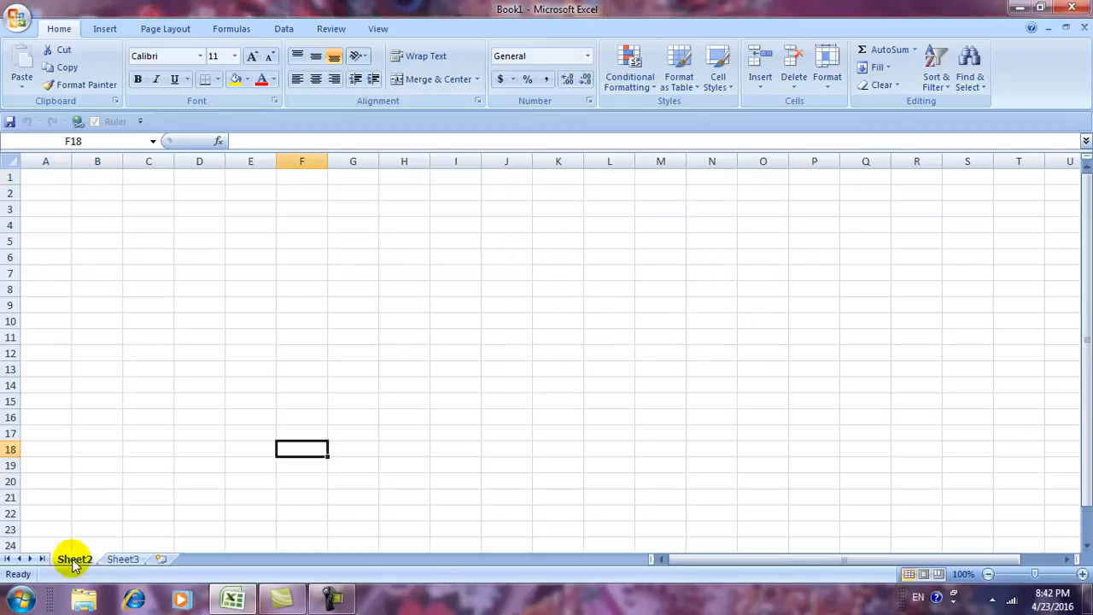
Unhide Sheet1 as well so all three sheets are visible.
click(826, 89)
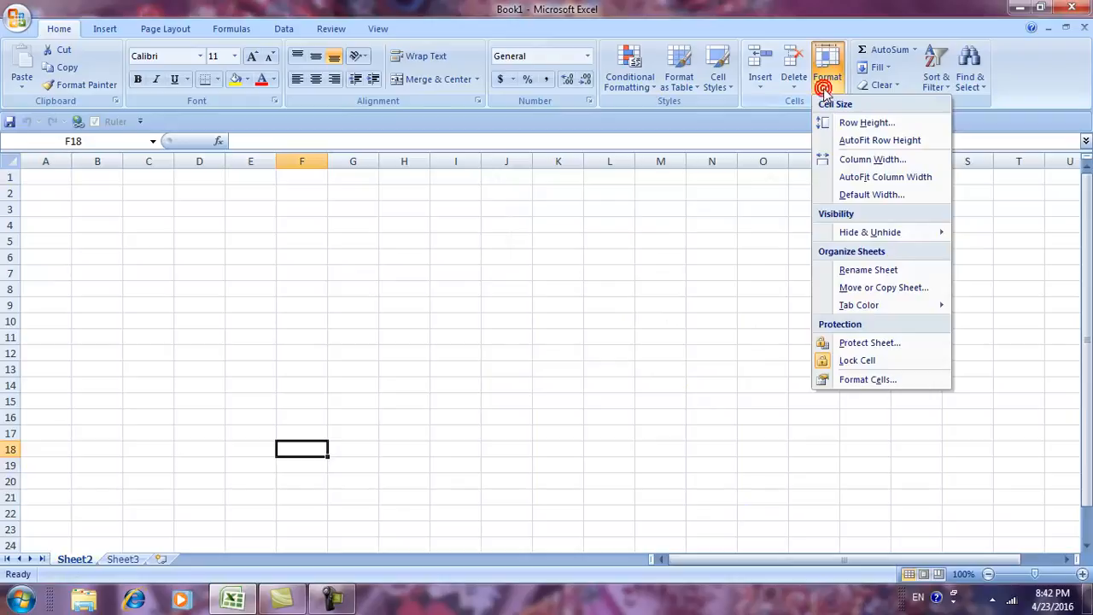
mouse_move(865, 231)
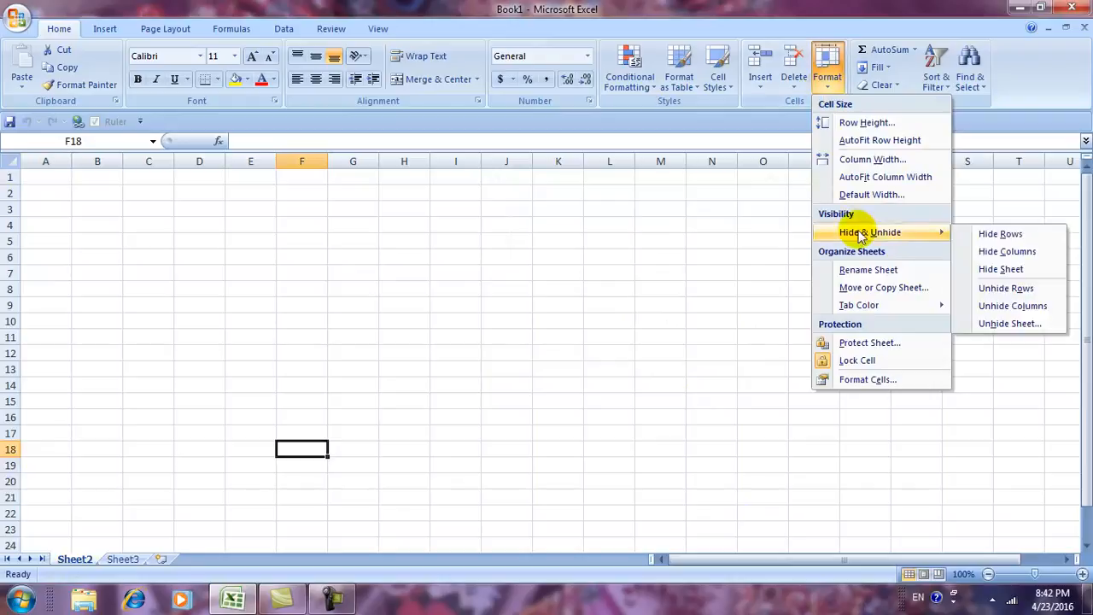
click(1001, 322)
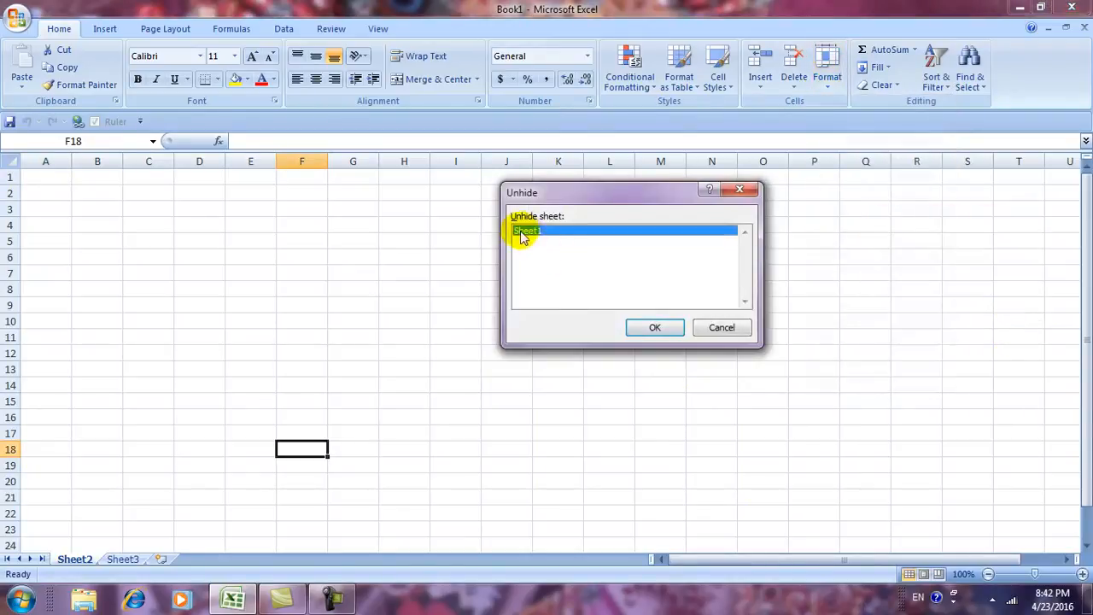
click(651, 329)
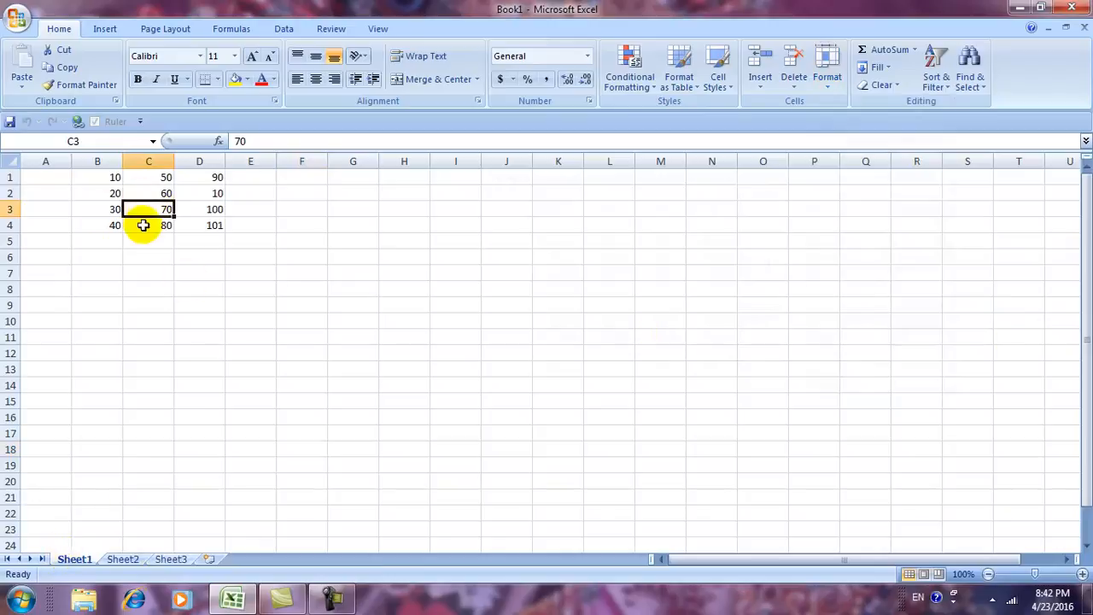
Rename Sheet1 to BALAJI through Format > Rename Sheet.
click(826, 75)
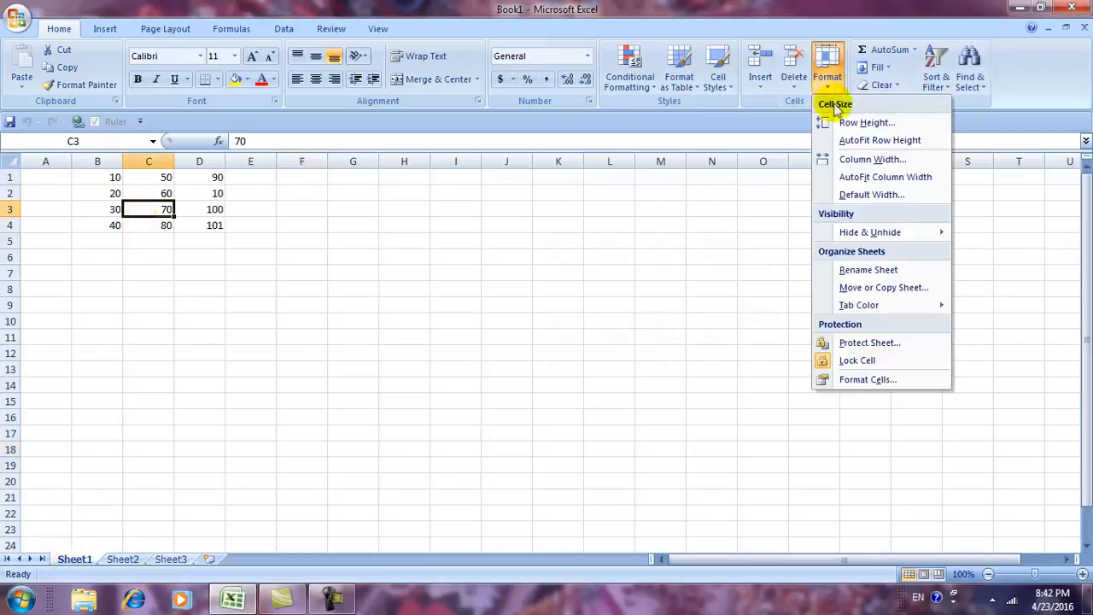
mouse_move(866, 232)
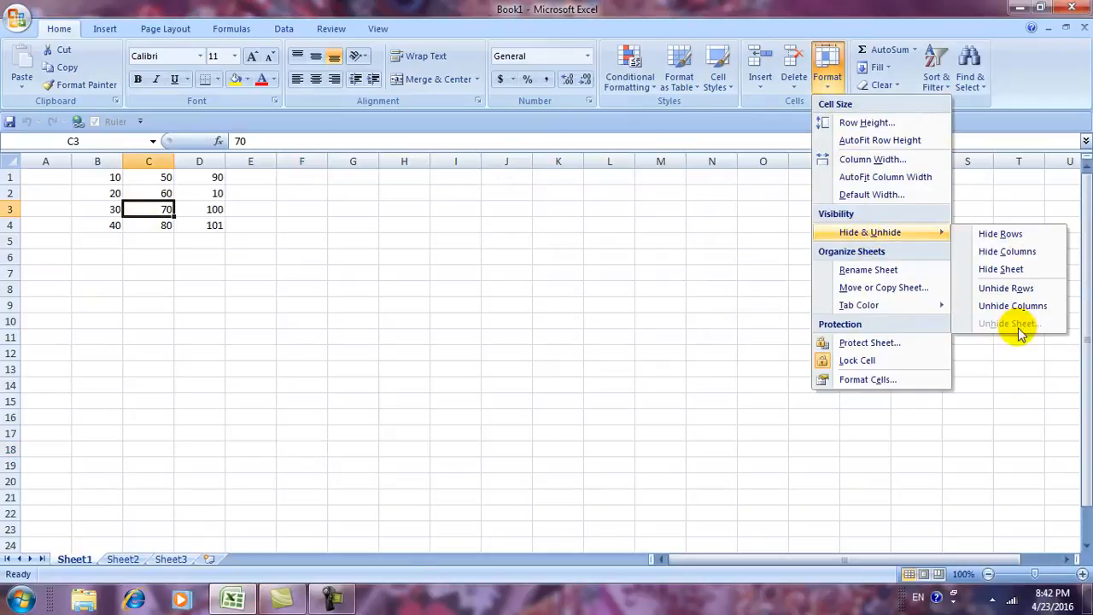
click(866, 271)
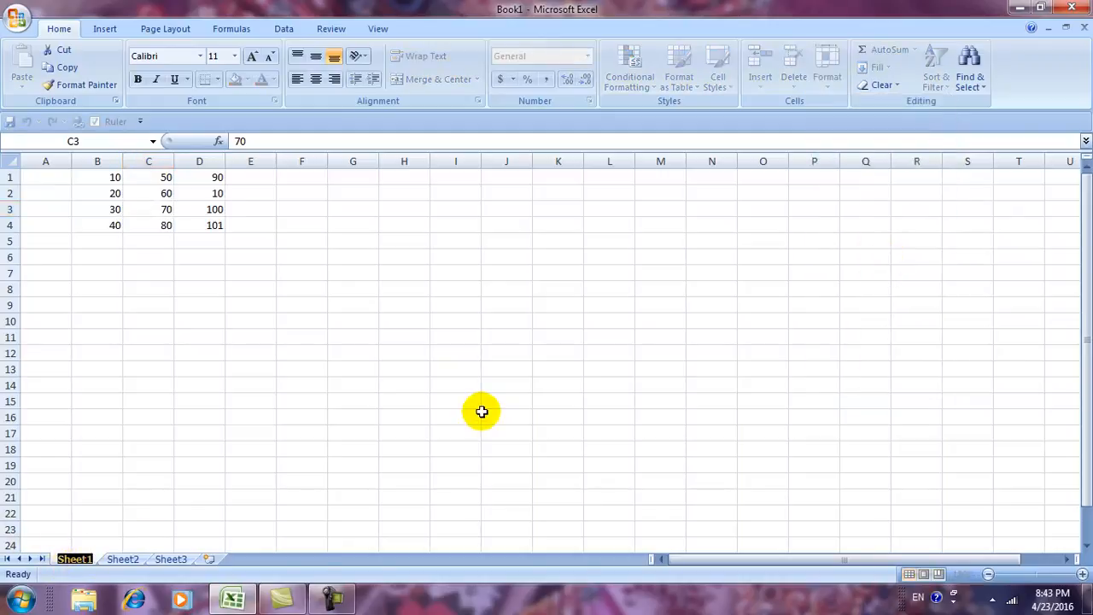
text(BALAJI)
click(400, 365)
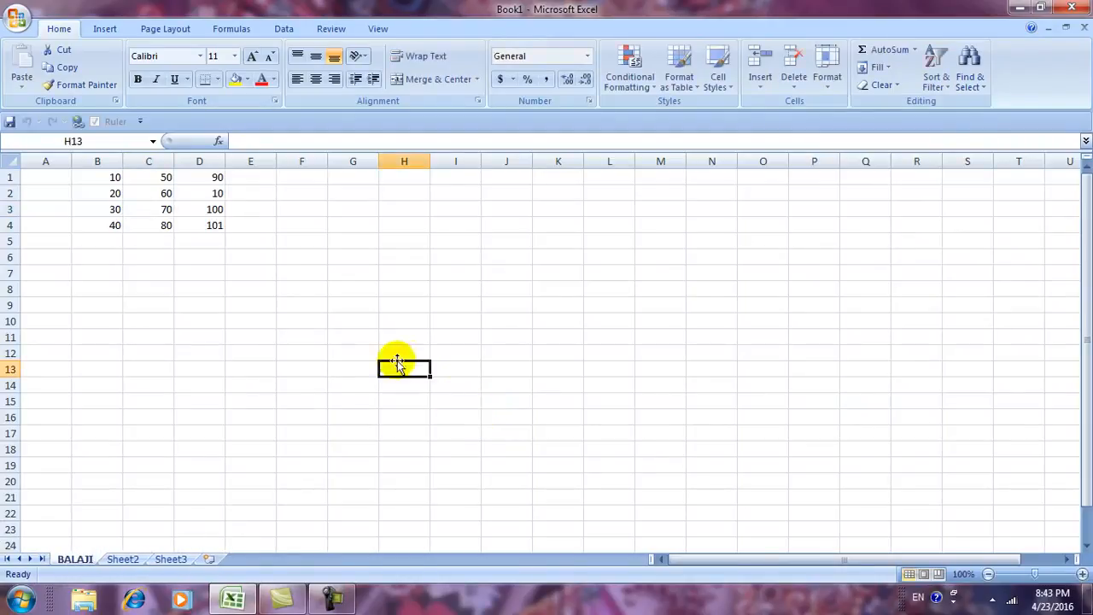
Rename the Sheet2 tab to AJAY ENTERPRISES and check it beside BALAJI.
click(122, 559)
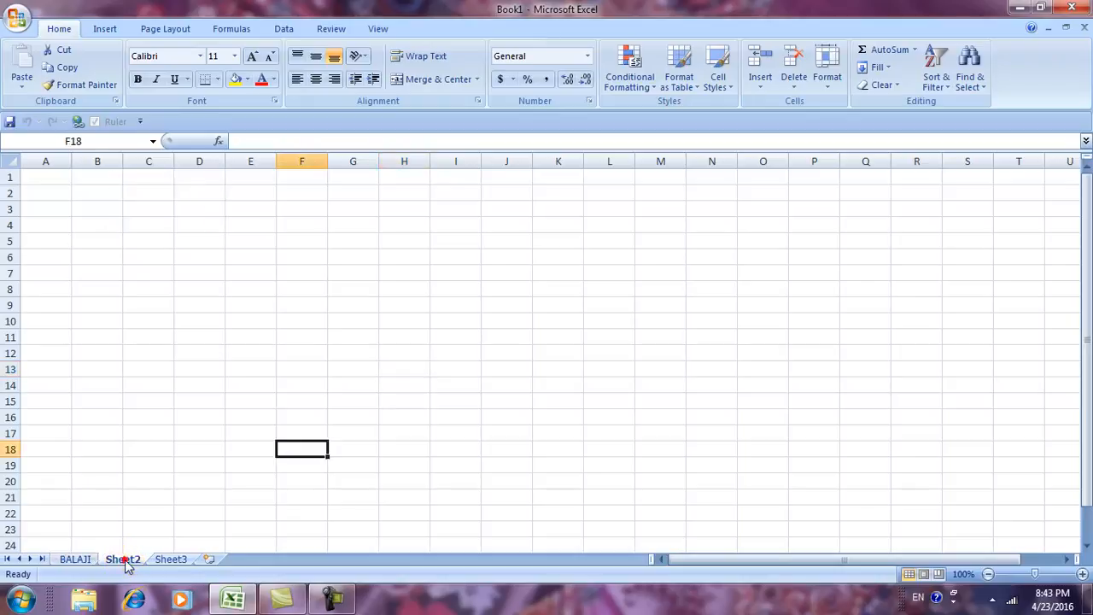
click(824, 81)
click(854, 269)
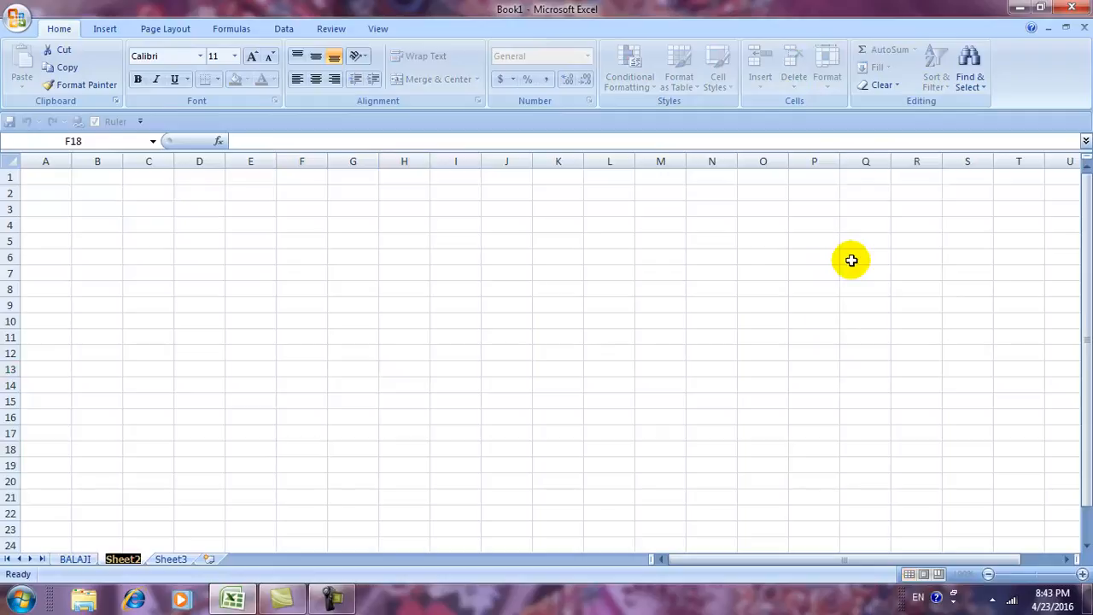
text(AJAY)
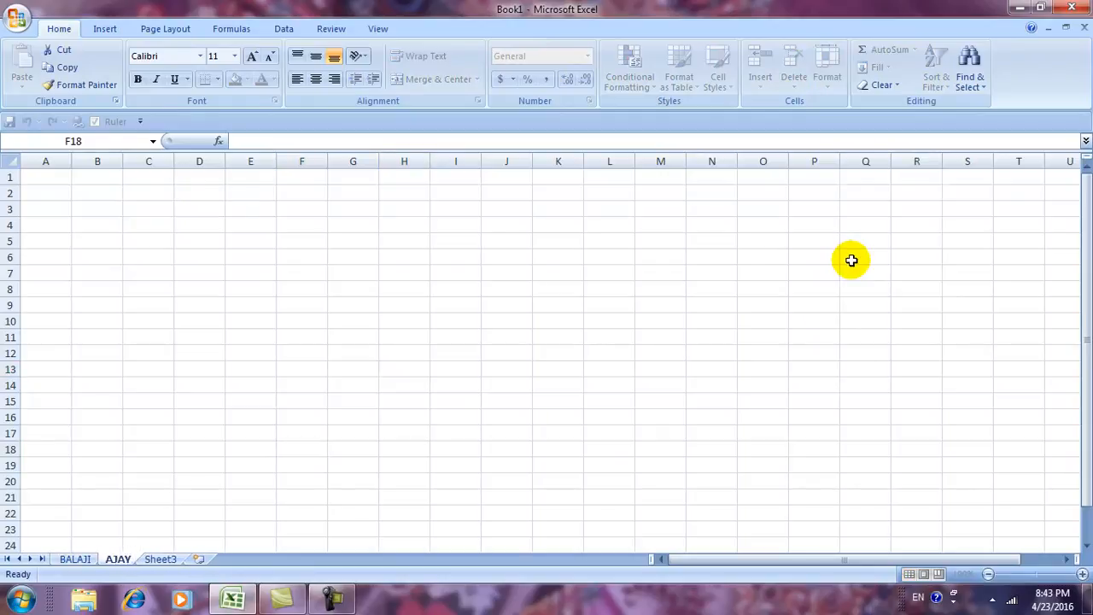
text( ENTER)
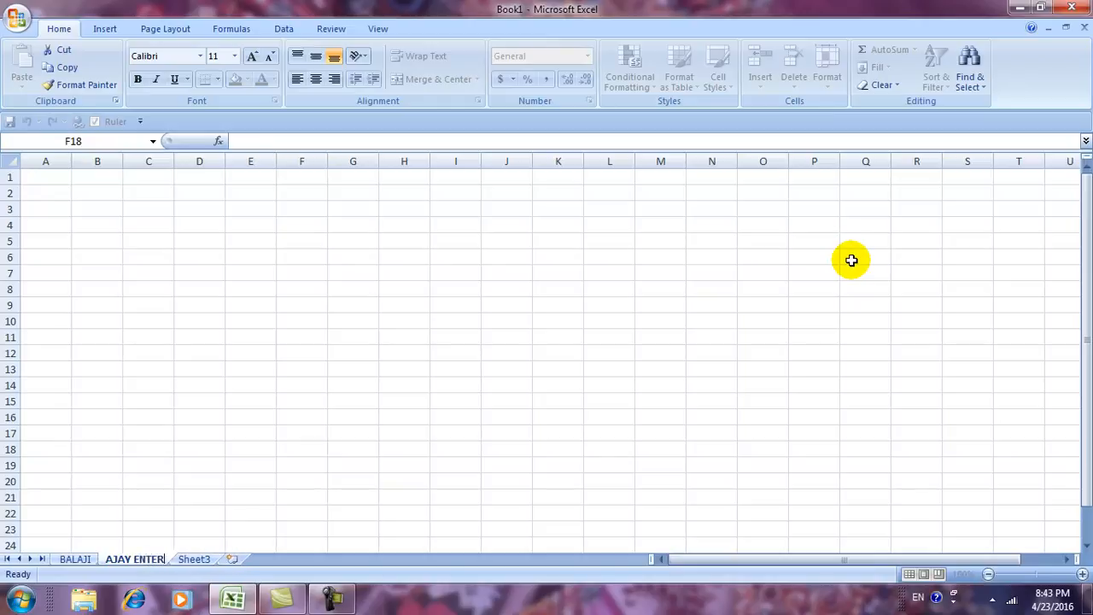
text(PRISES)
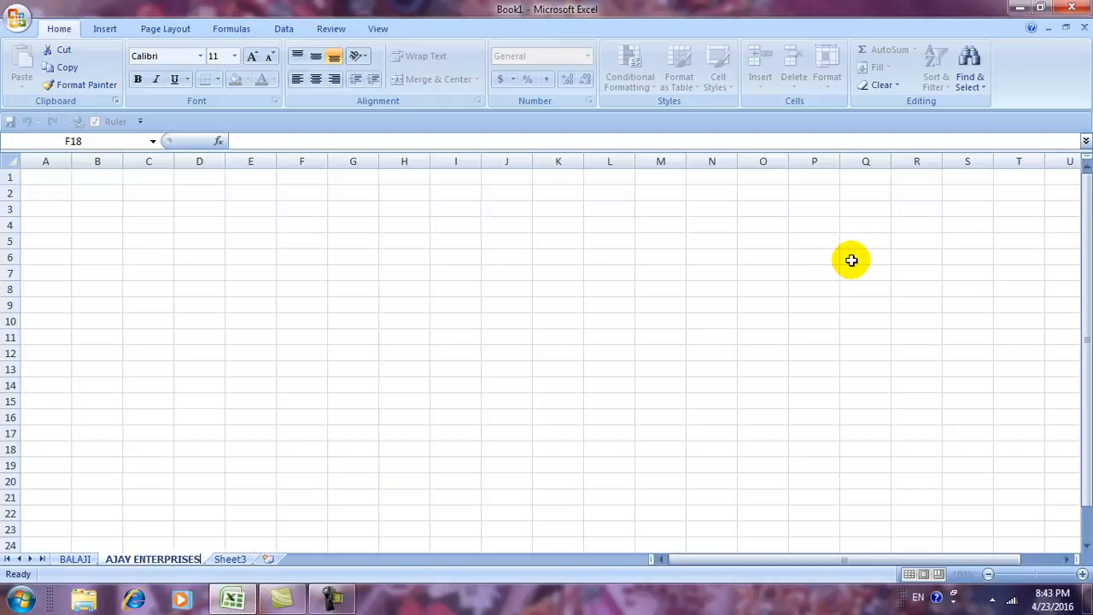
click(828, 256)
click(77, 556)
click(125, 557)
Rename Sheet3 to AMAR & SONS.
click(229, 557)
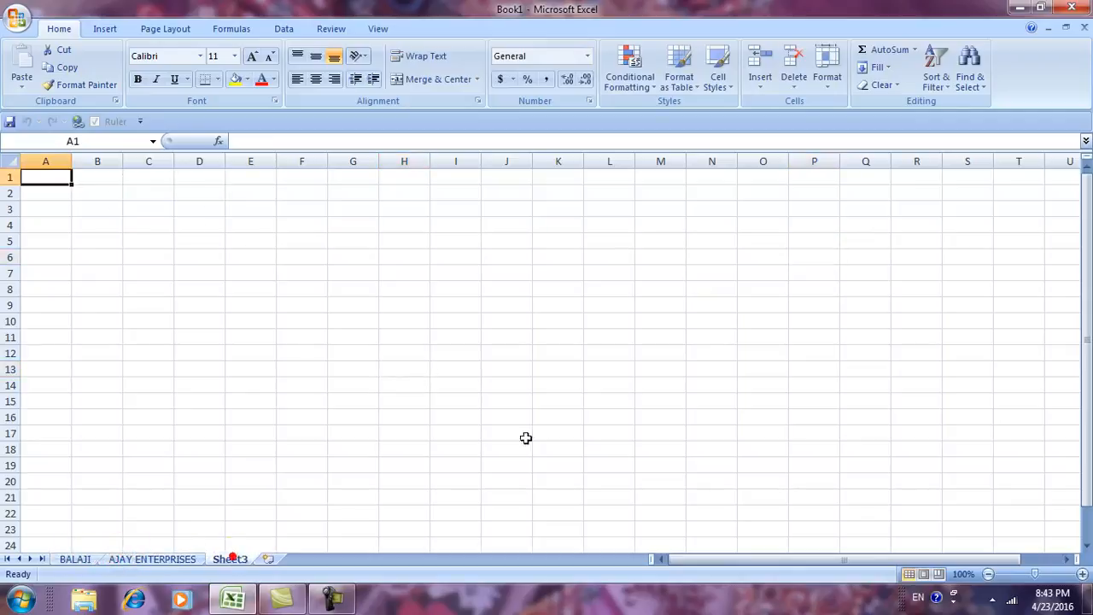
click(819, 90)
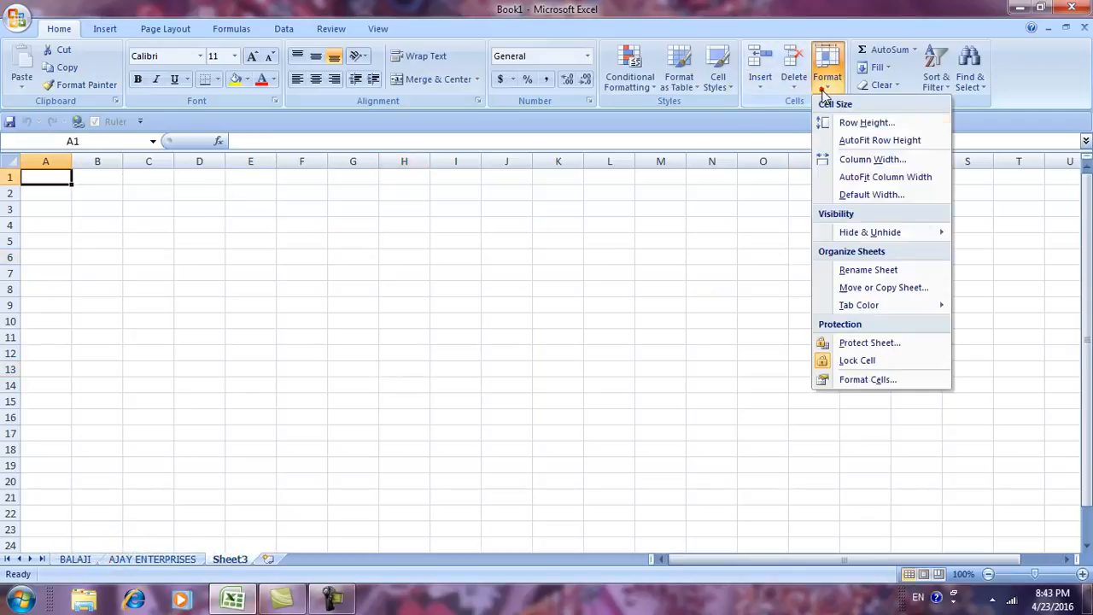
click(855, 270)
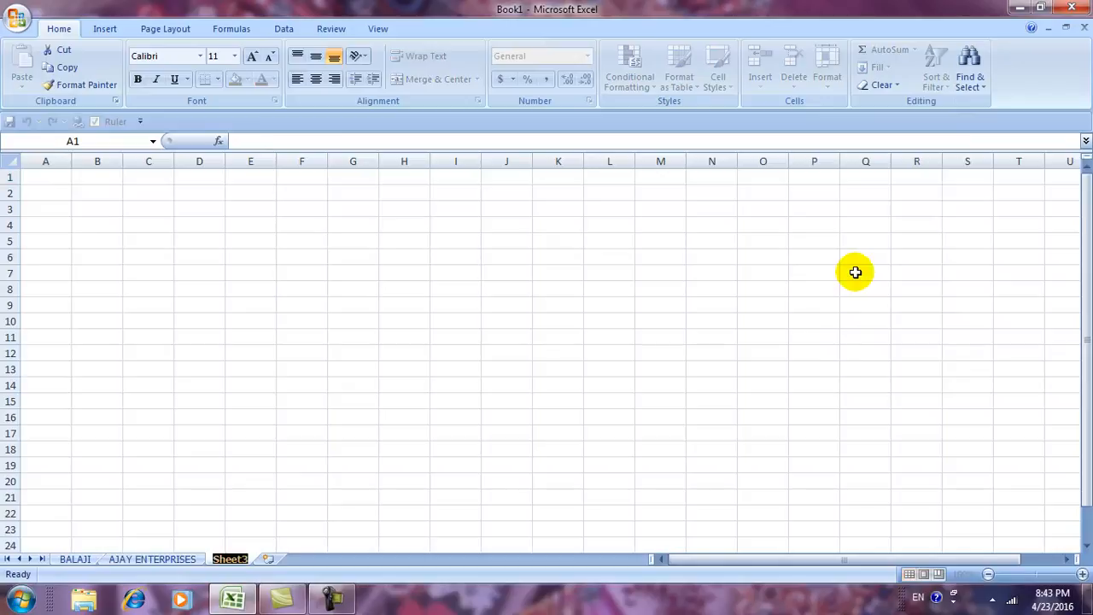
text(AMAR & SONS)
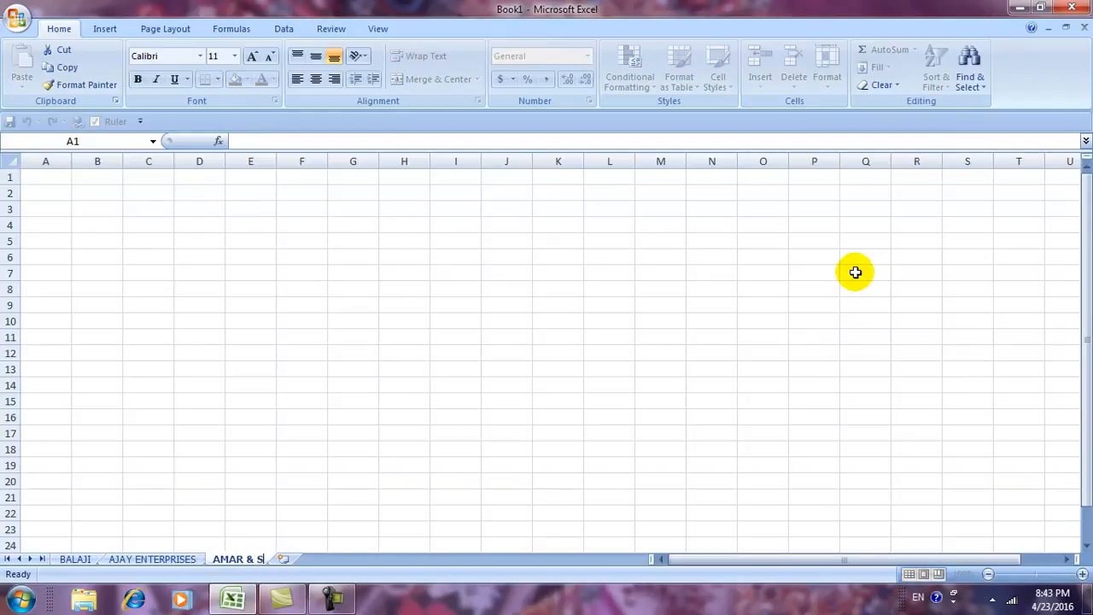
click(569, 317)
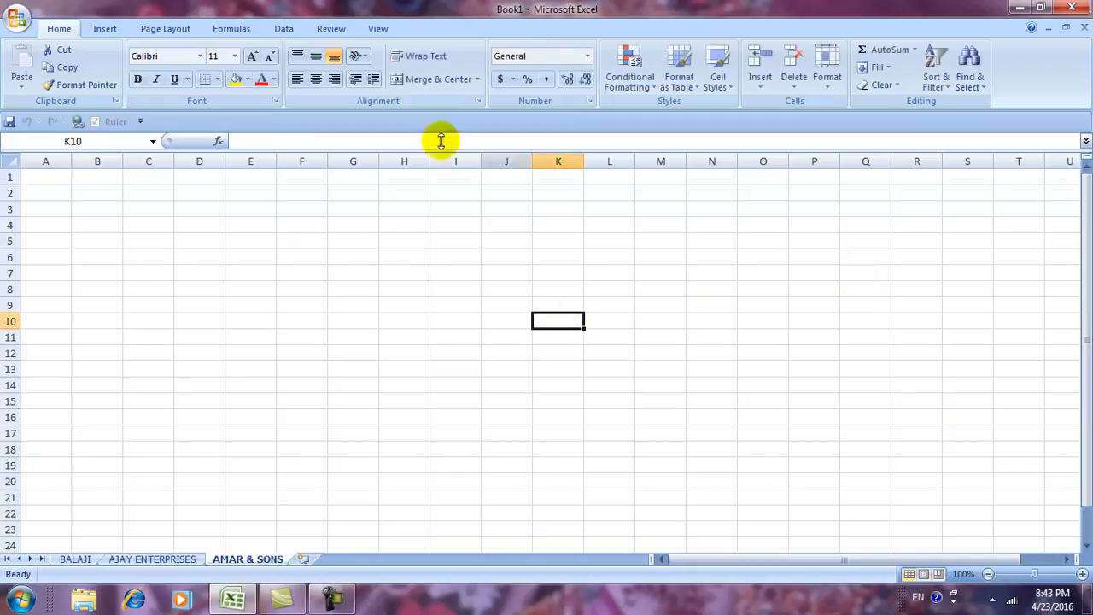
Browse the BALAJI, AJAY ENTERPRISES and AMAR & SONS tabs, ending on AMAR & SONS.
click(75, 559)
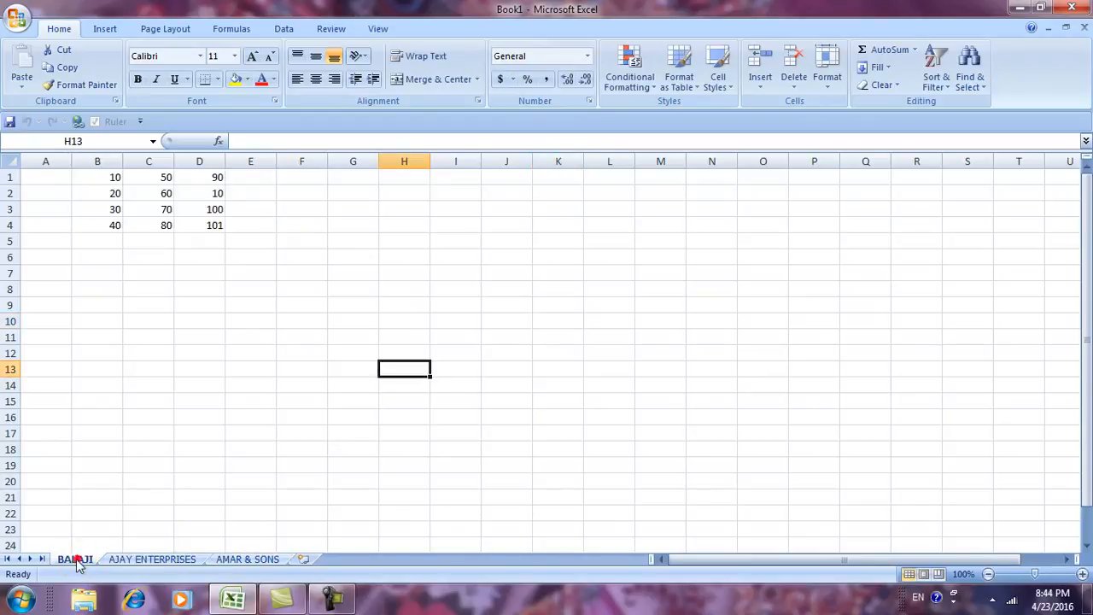
click(147, 560)
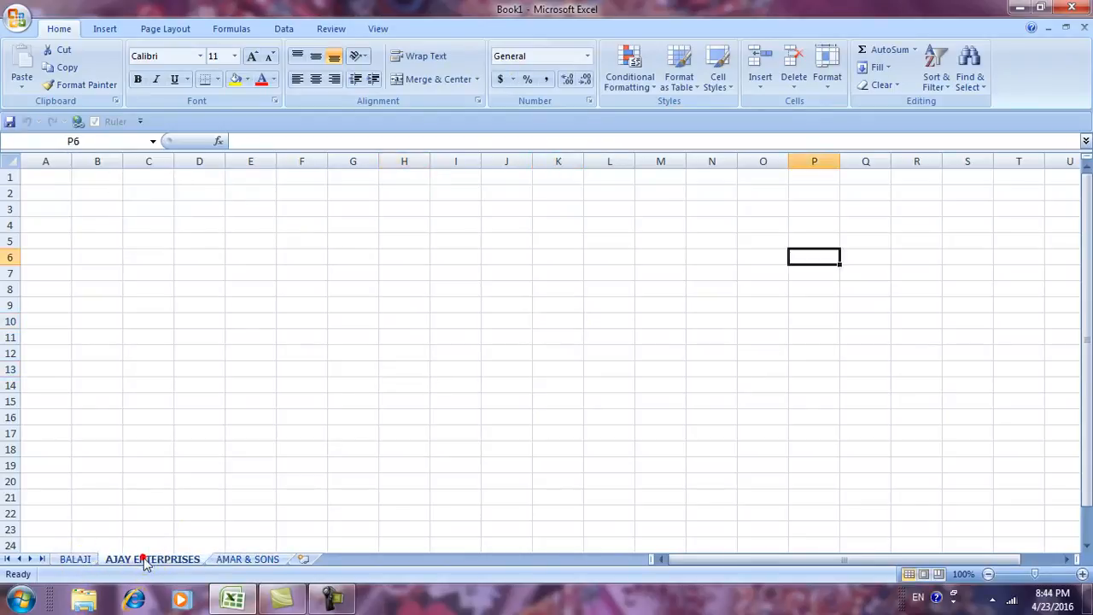
click(247, 559)
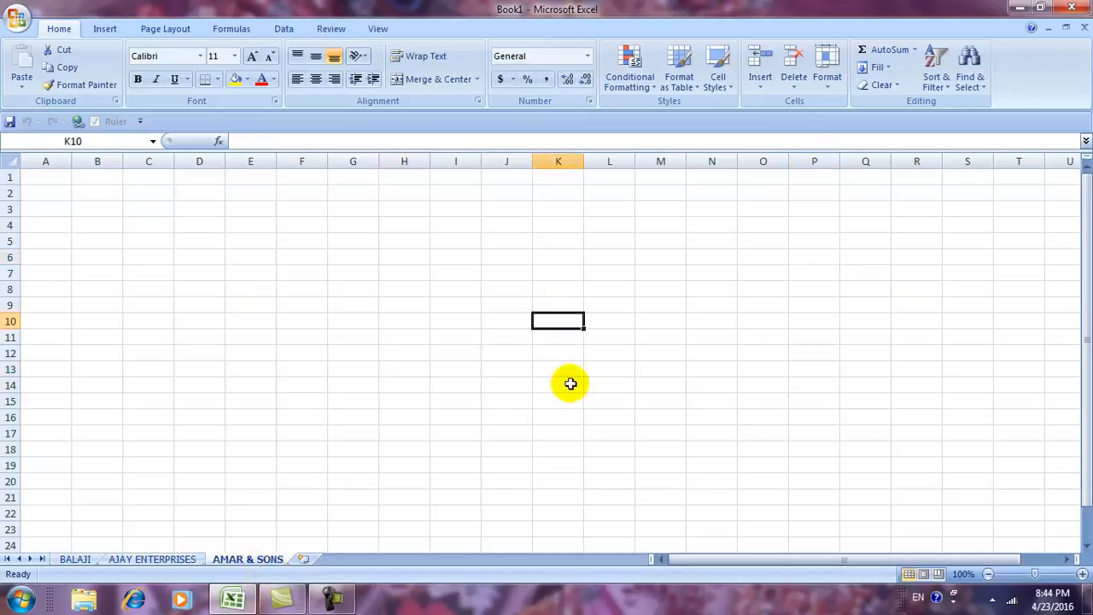
click(137, 559)
click(75, 559)
click(245, 558)
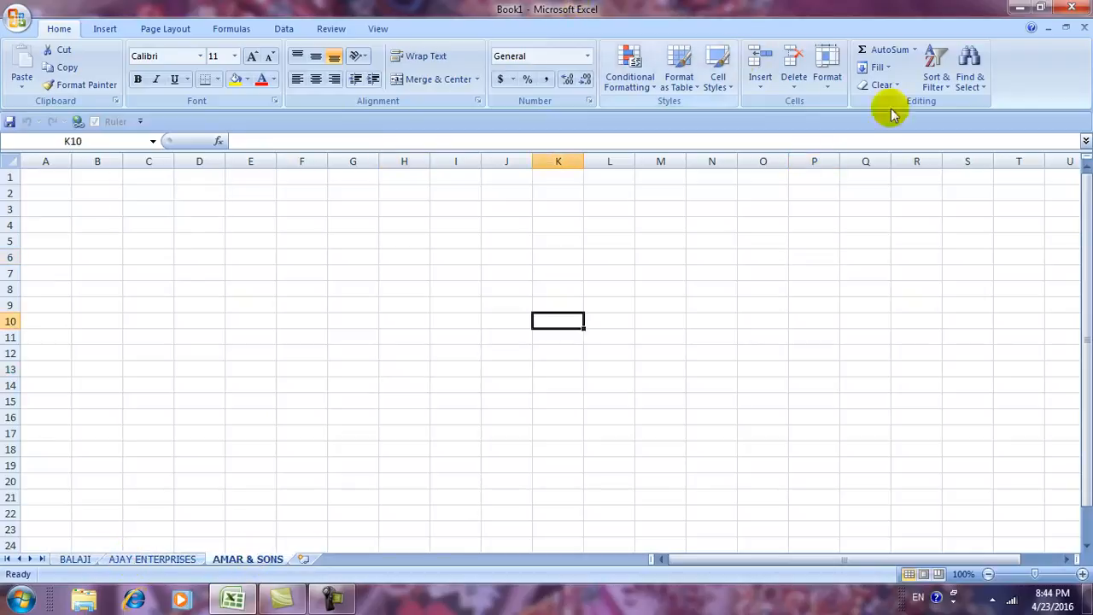
click(829, 93)
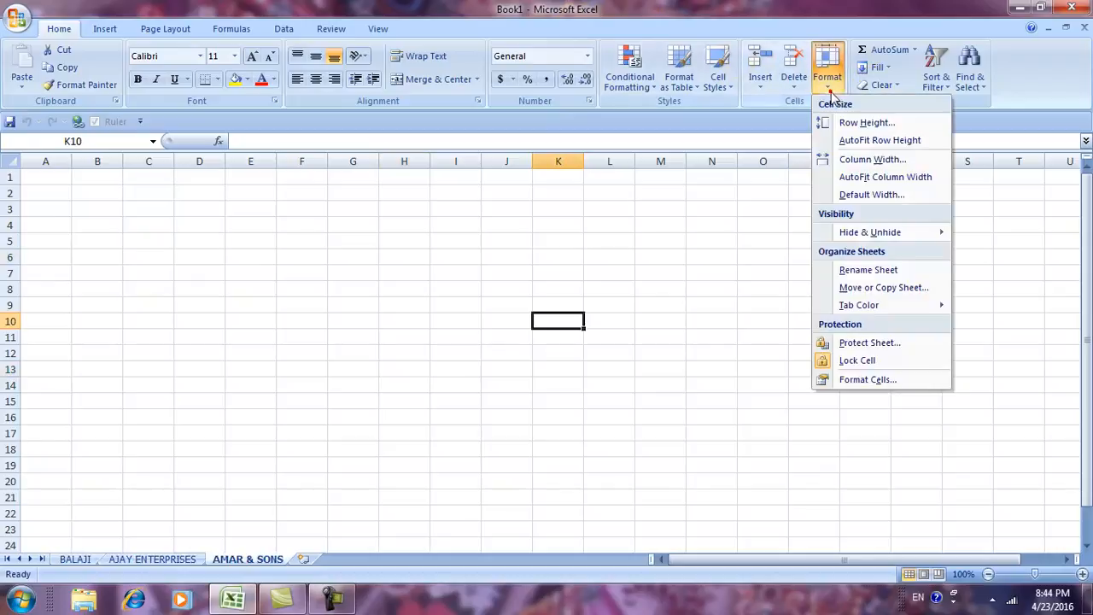
Copy the AMAR & SONS sheet before itself with Create a copy ticked.
click(867, 292)
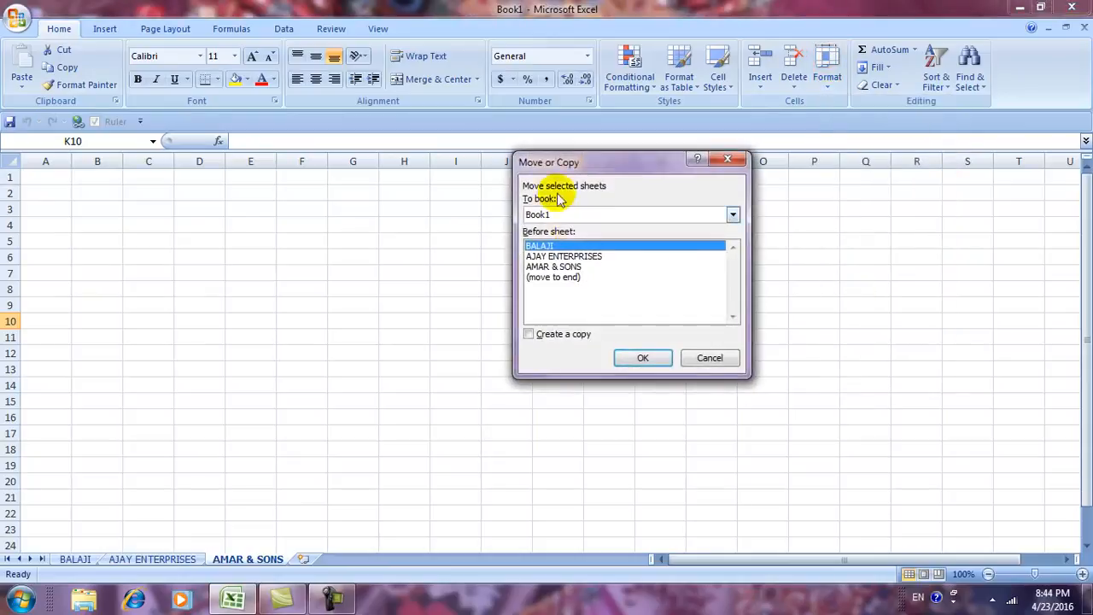
drag(563, 164, 746, 196)
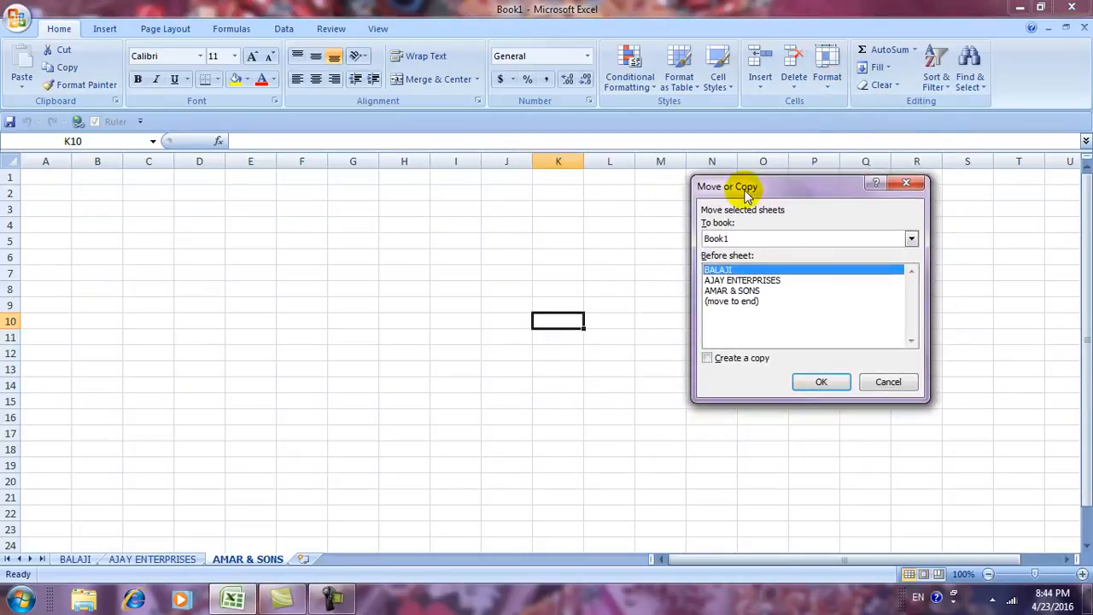
click(727, 281)
click(726, 291)
click(722, 280)
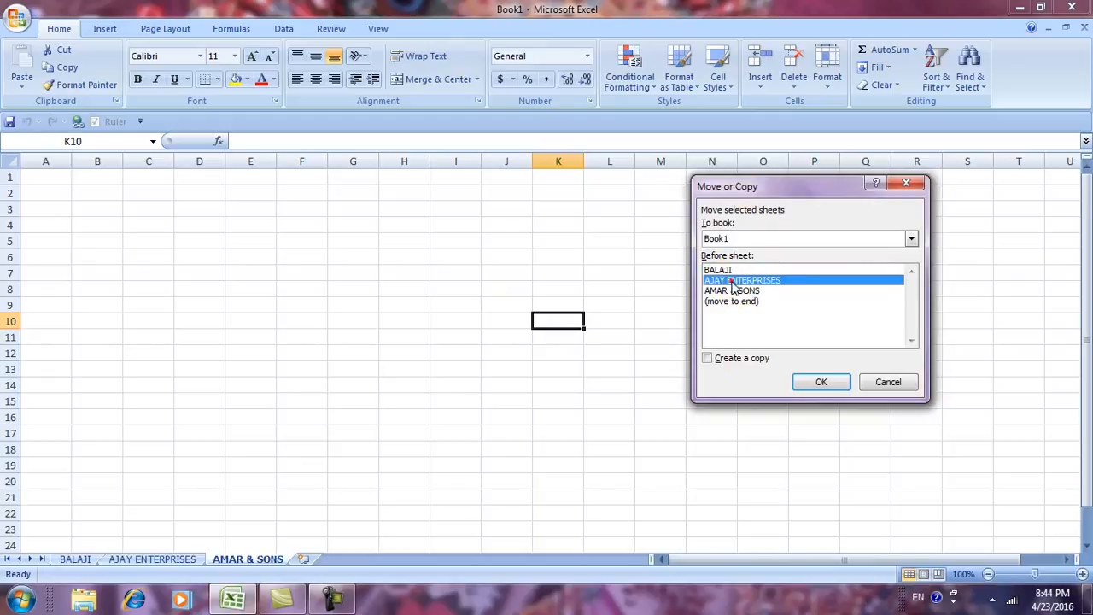
click(722, 269)
click(723, 280)
click(726, 290)
click(726, 280)
click(725, 271)
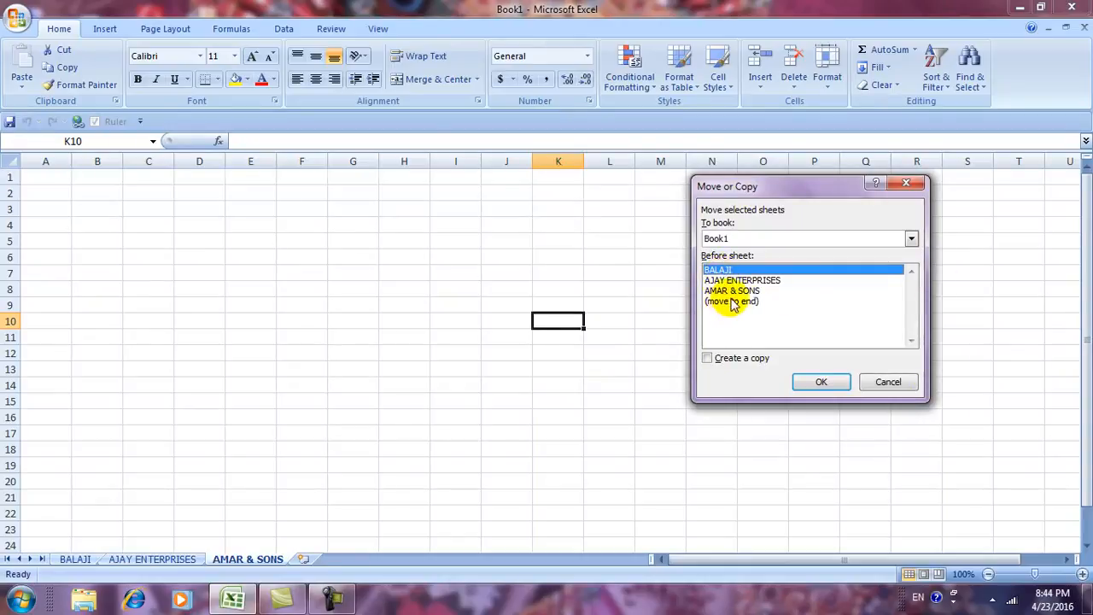
click(731, 292)
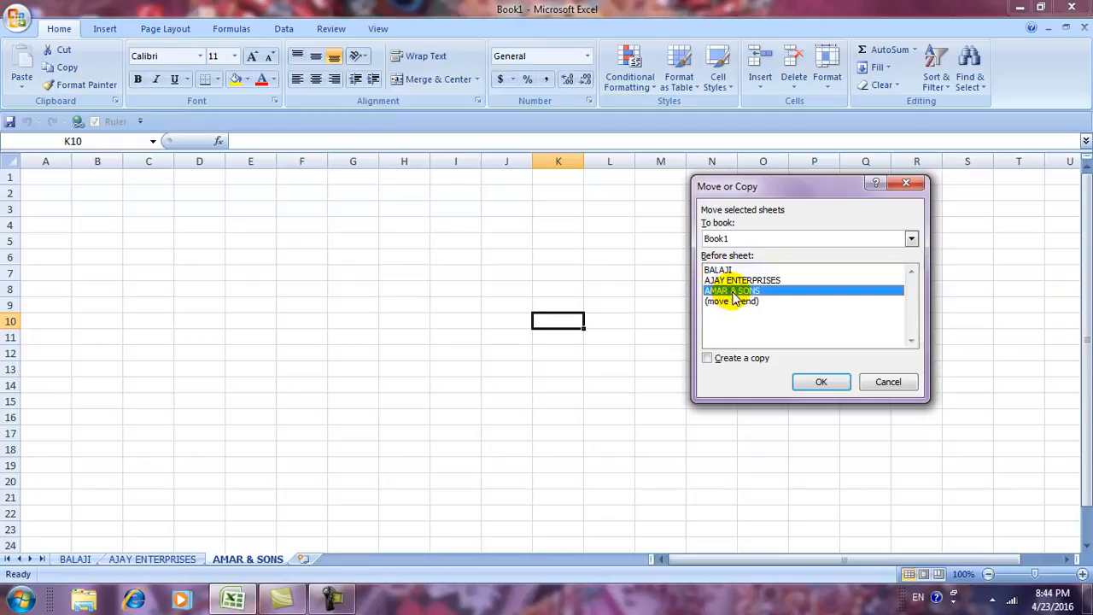
click(706, 359)
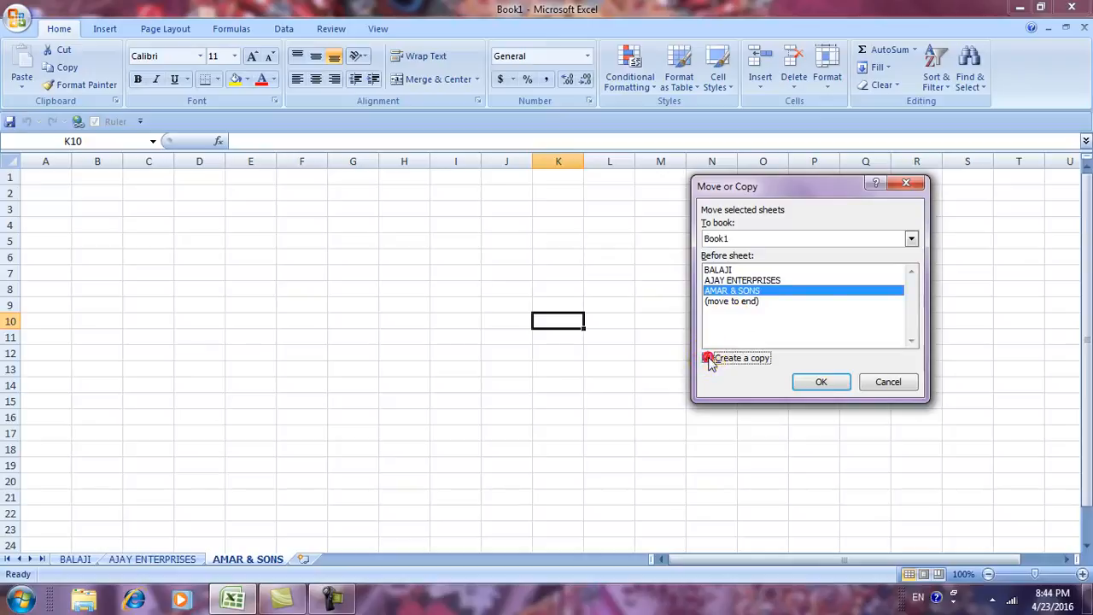
click(816, 382)
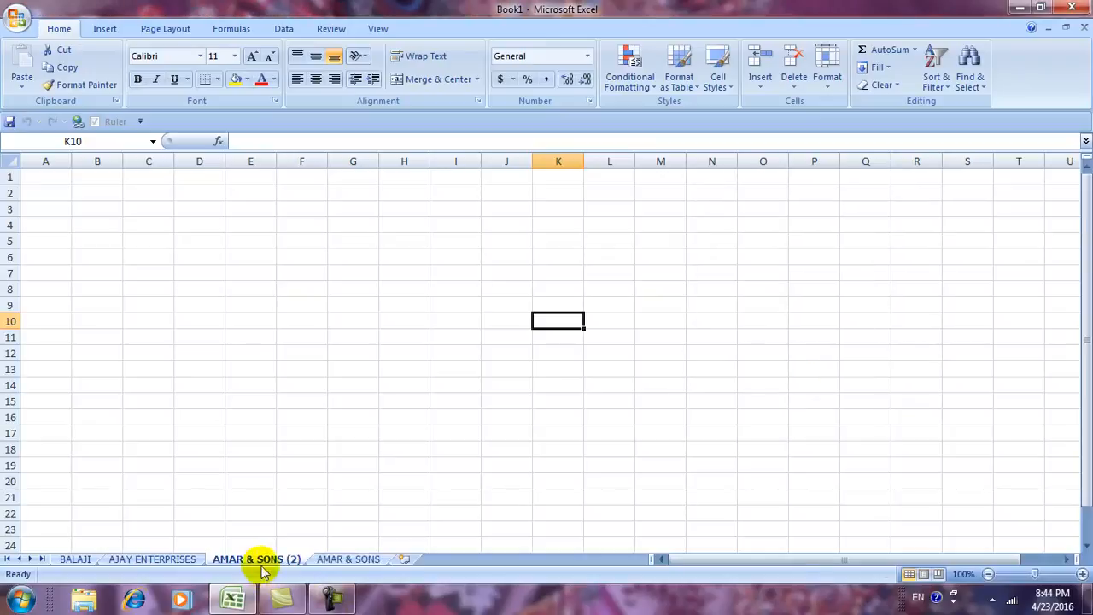
Switch between the original AMAR & SONS sheet and its AMAR & SONS (2) copy.
click(337, 560)
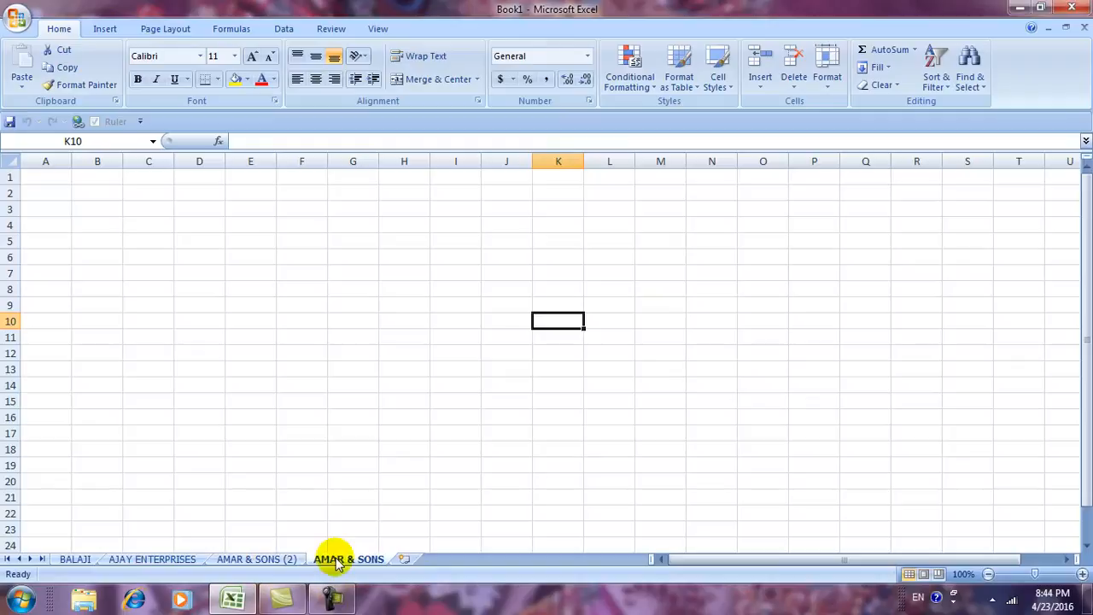
click(250, 562)
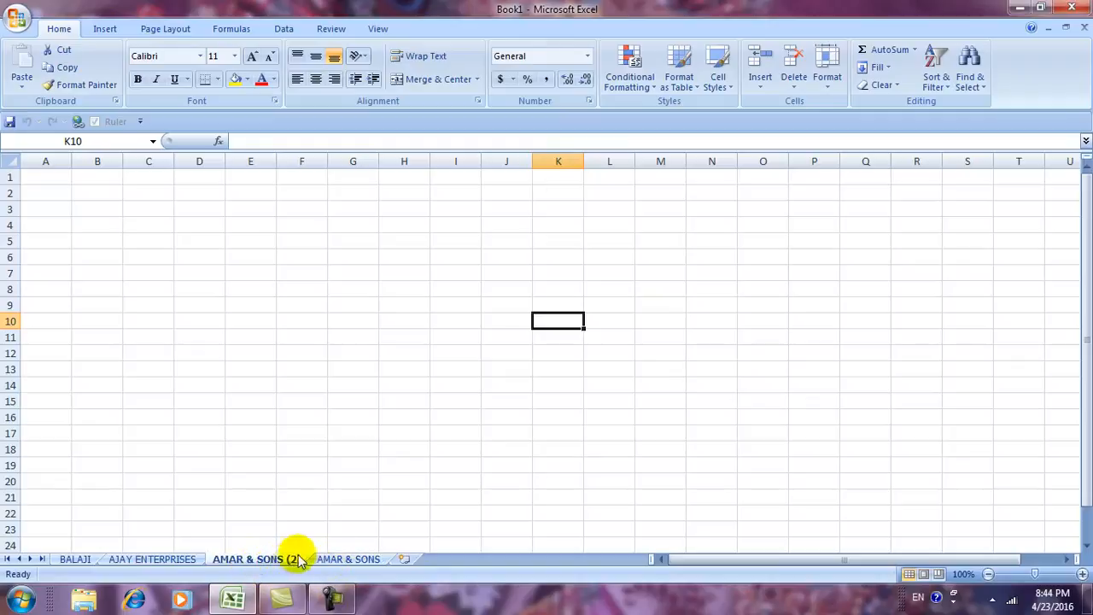
click(326, 560)
click(277, 562)
click(334, 558)
click(274, 560)
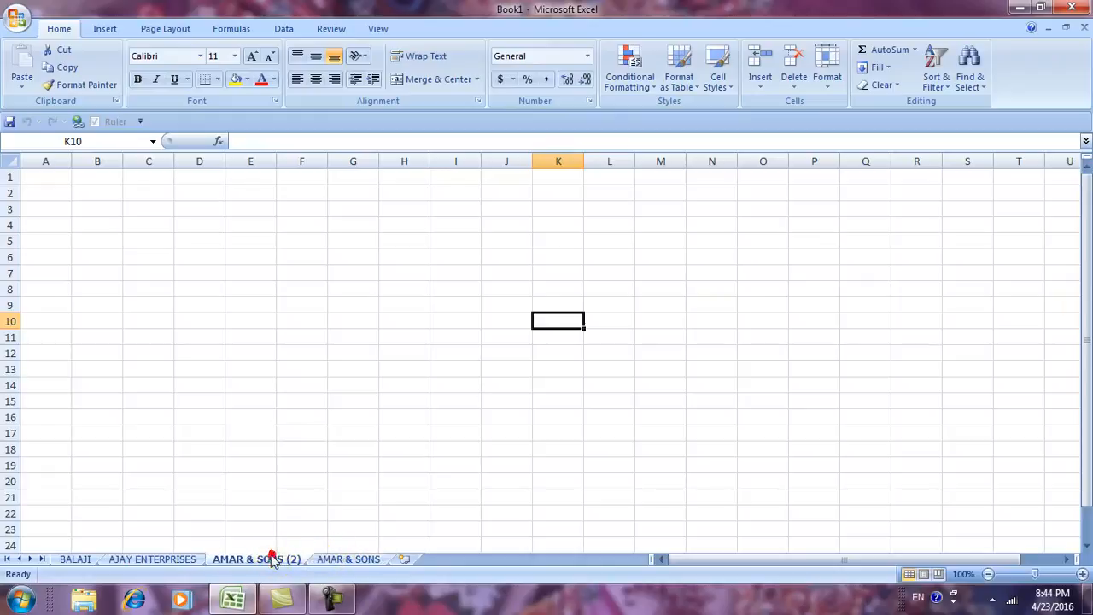
click(828, 96)
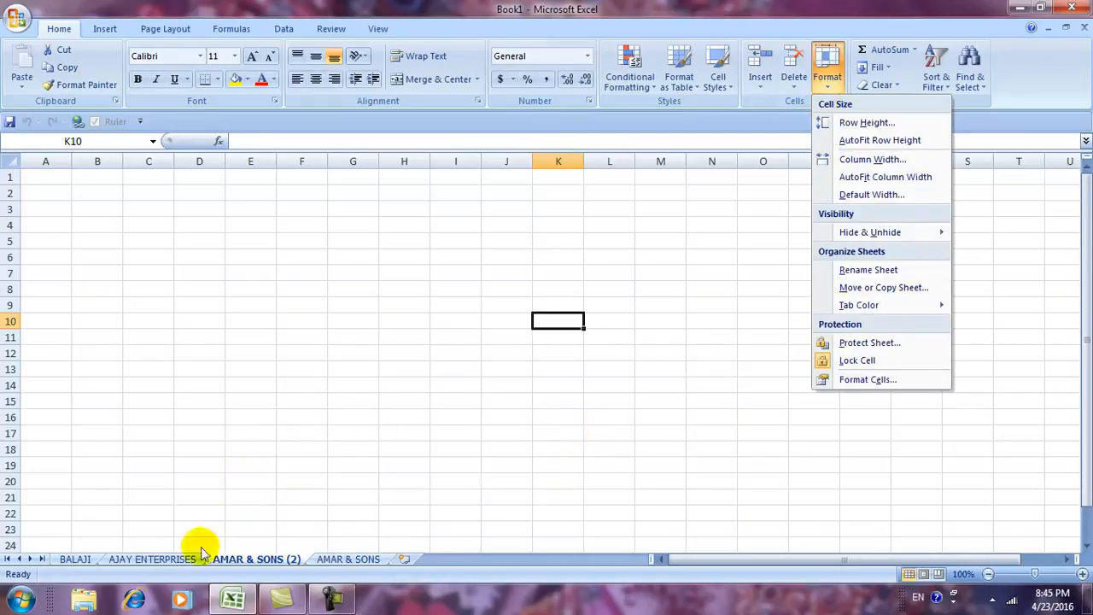
Drag the tabs into the order BALAJI, AJAY ENTERPRISES, AMAR & SONS, AMAR & SONS (2).
click(176, 555)
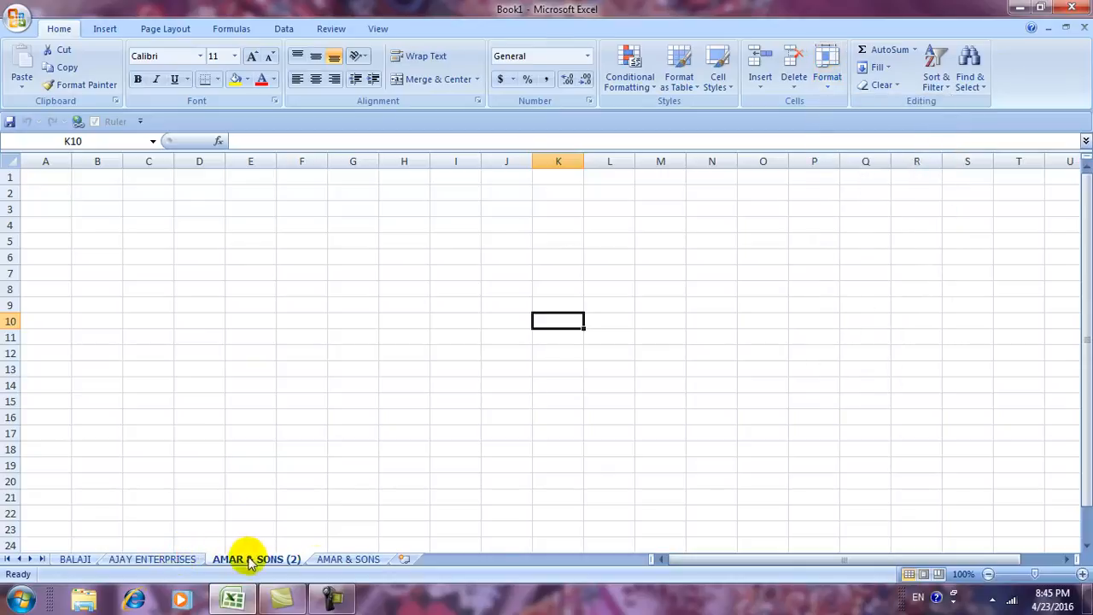
drag(353, 558, 264, 561)
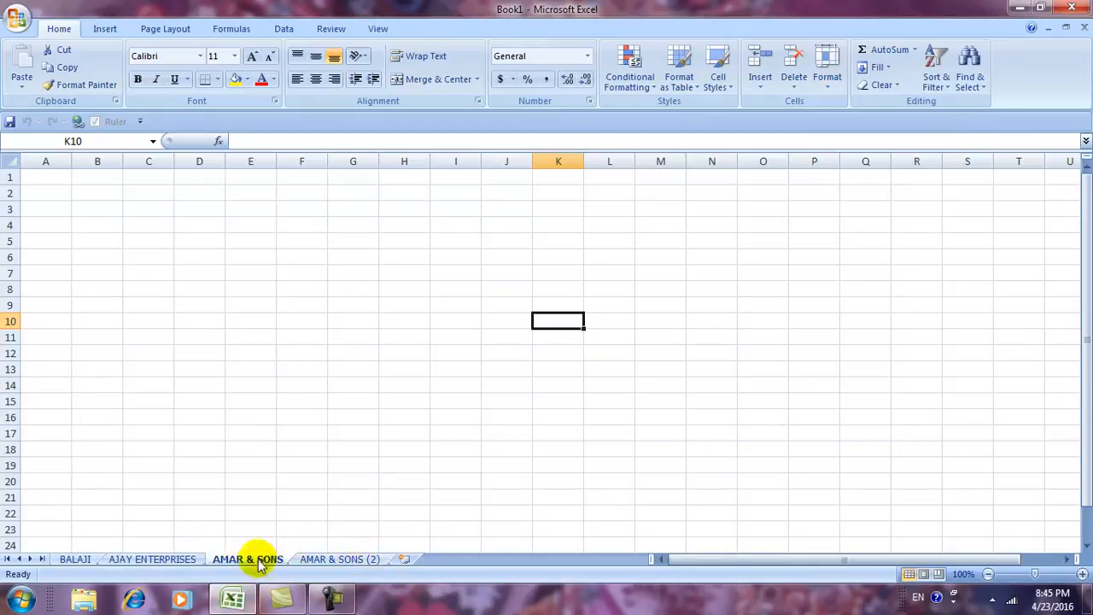
drag(258, 561, 165, 561)
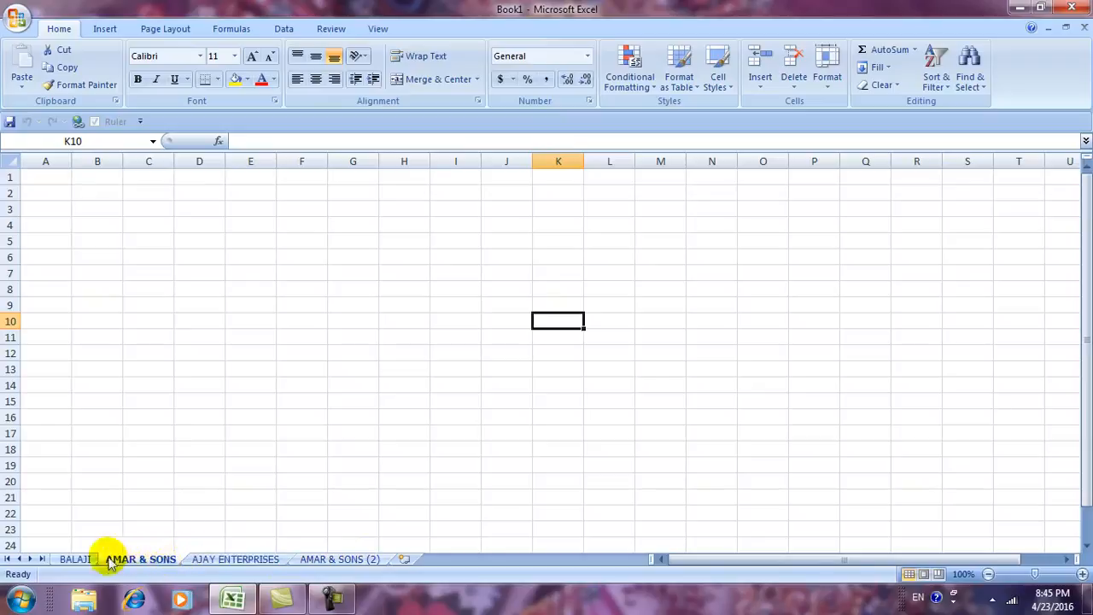
drag(134, 563, 71, 565)
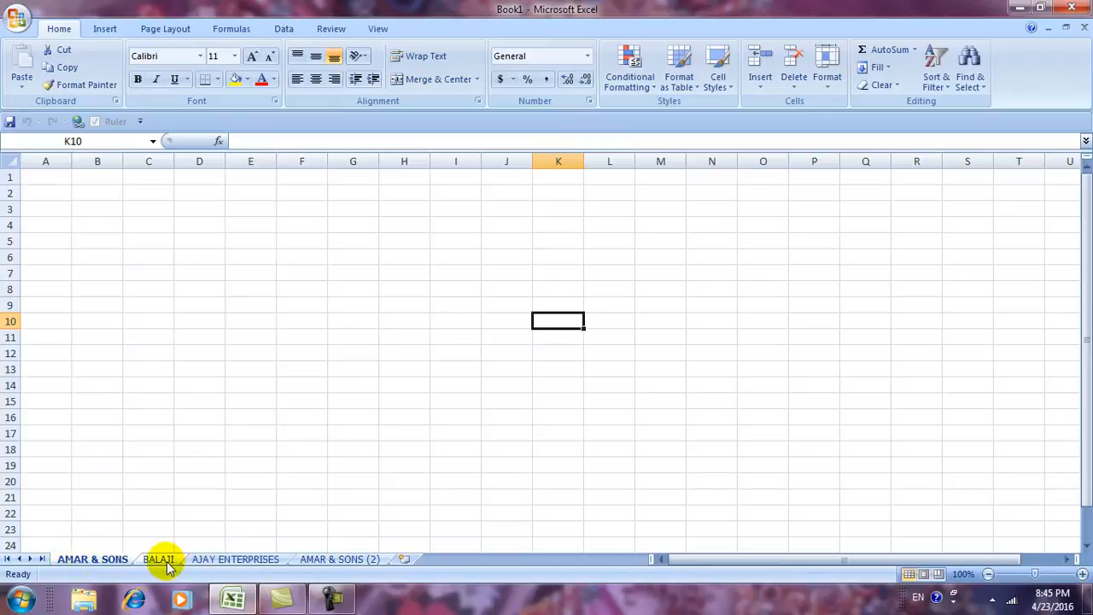
mouse_move(100, 559)
mouse_down()
mouse_move(212, 559)
mouse_move(117, 563)
mouse_up()
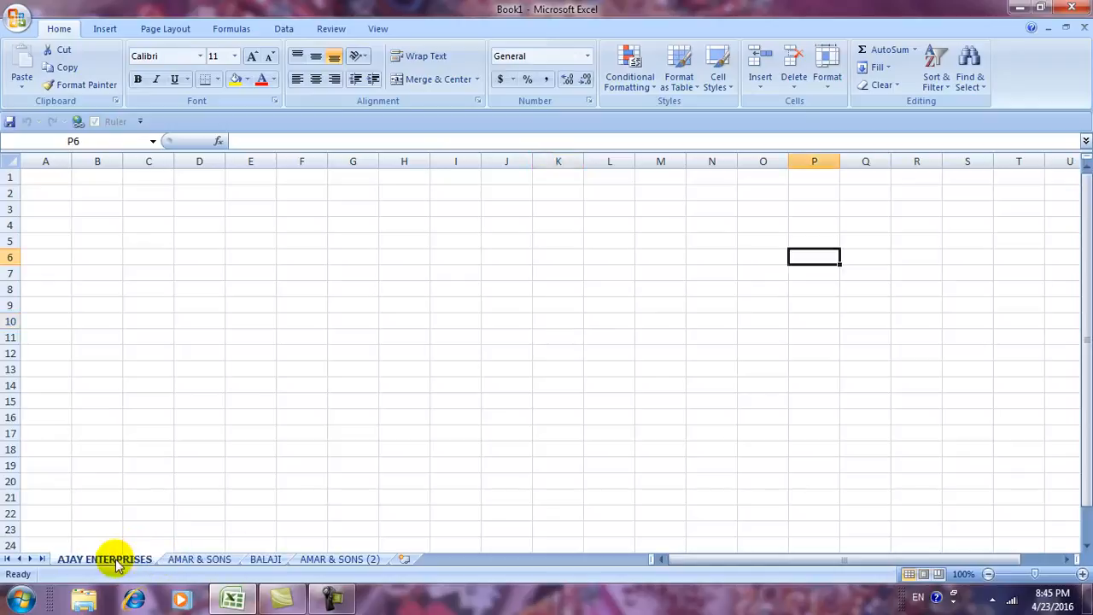
drag(266, 560, 99, 559)
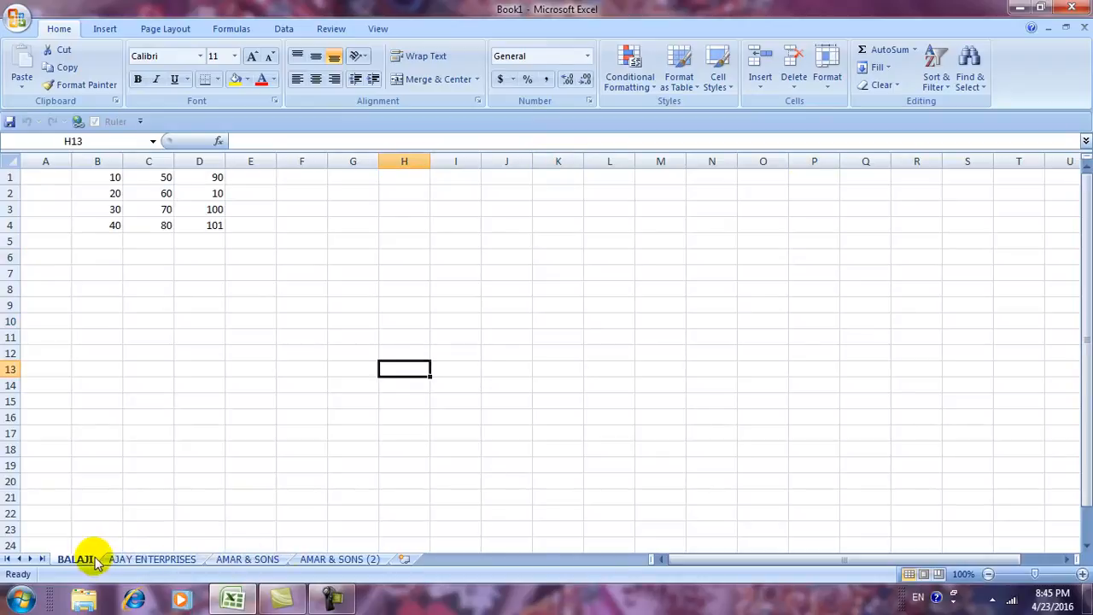
Colour the BALAJI sheet tab red.
click(827, 86)
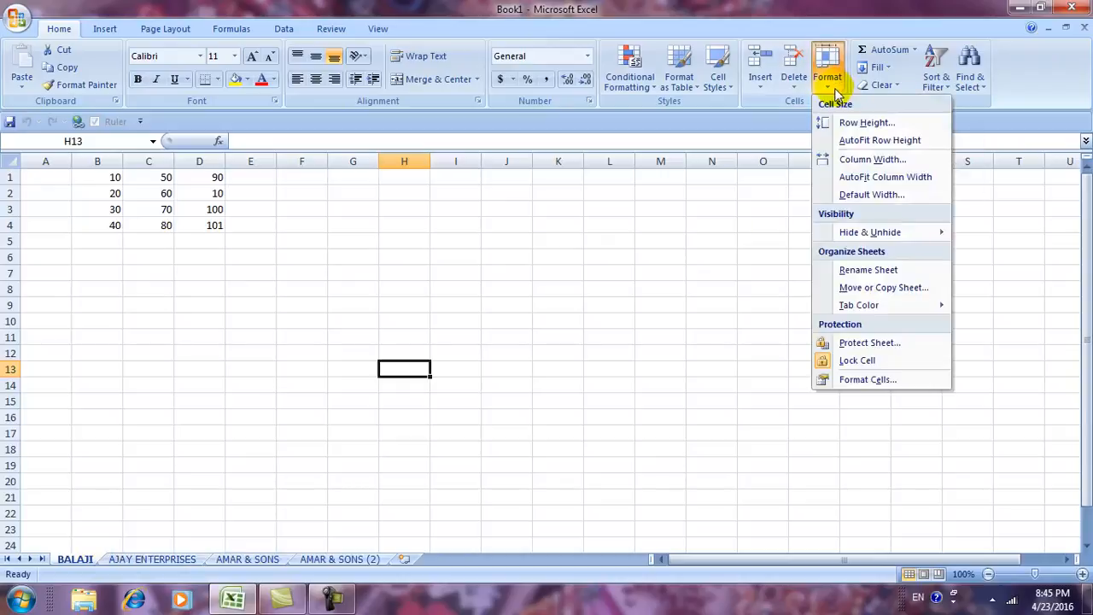
mouse_move(899, 313)
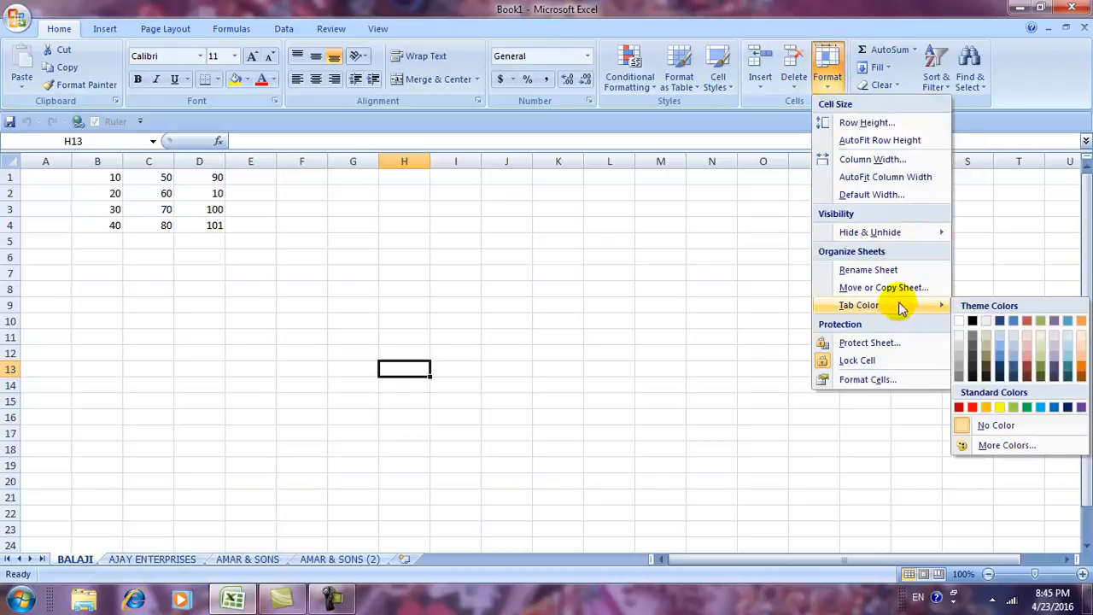
click(75, 560)
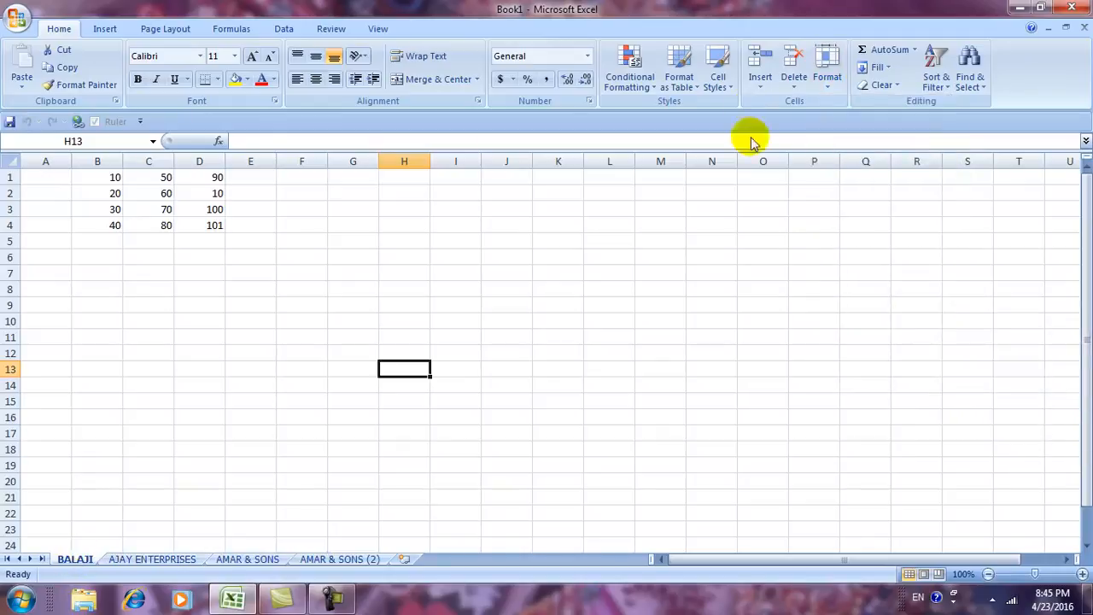
click(828, 77)
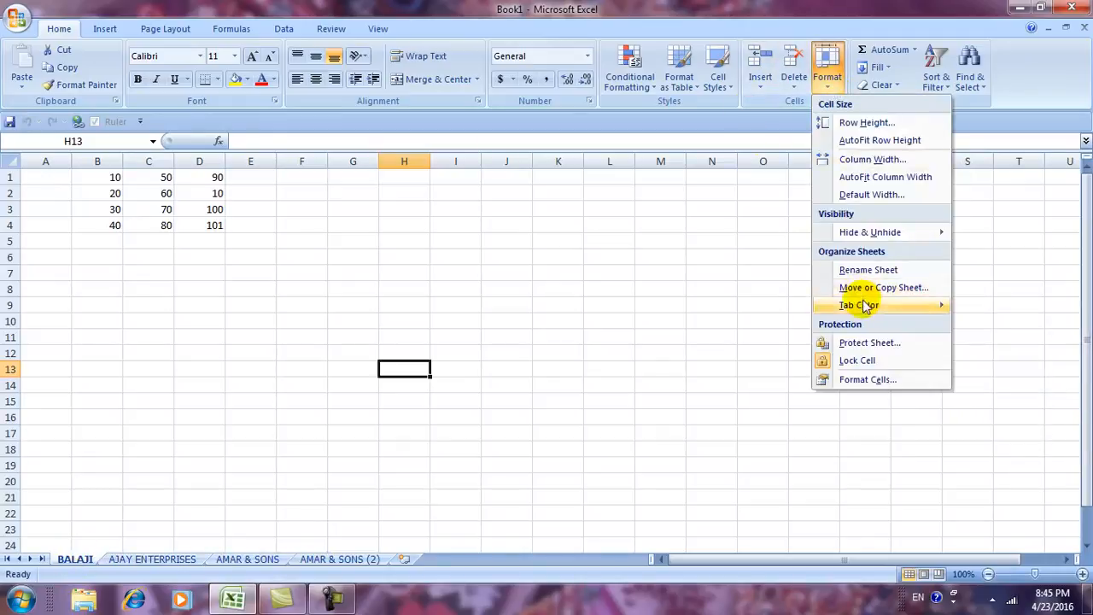
mouse_move(864, 306)
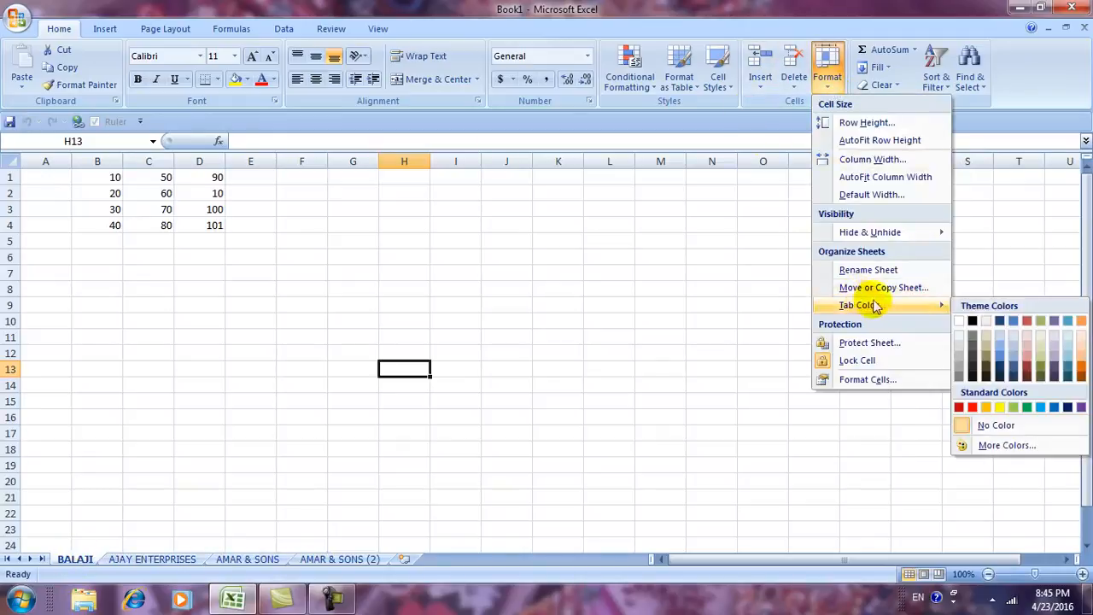
click(970, 408)
click(496, 445)
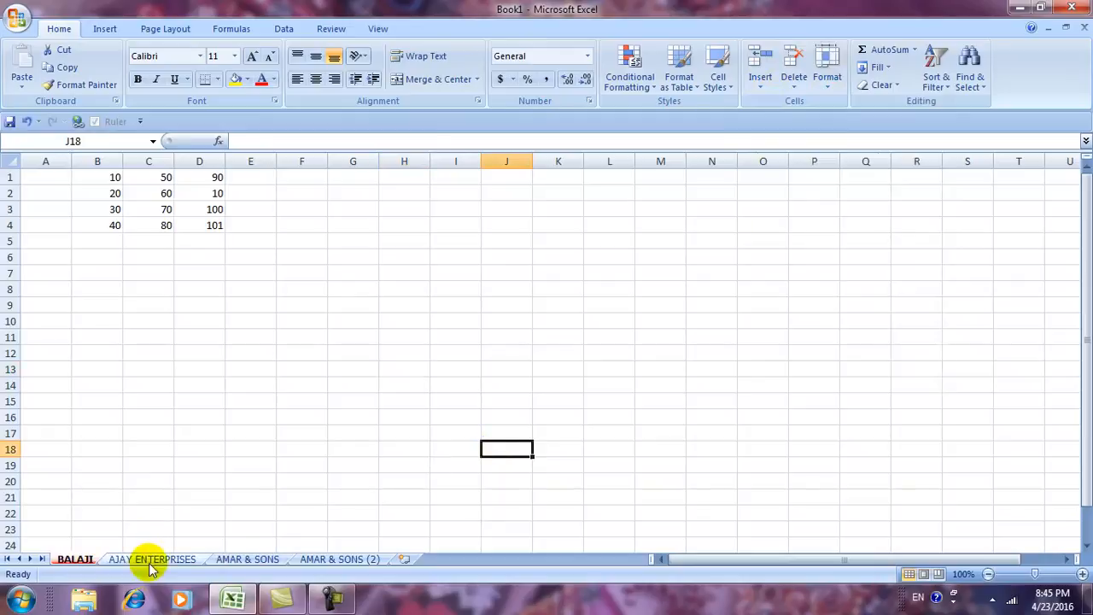
Colour the AJAY ENTERPRISES tab yellow and the AMAR & SONS tab light blue.
click(179, 561)
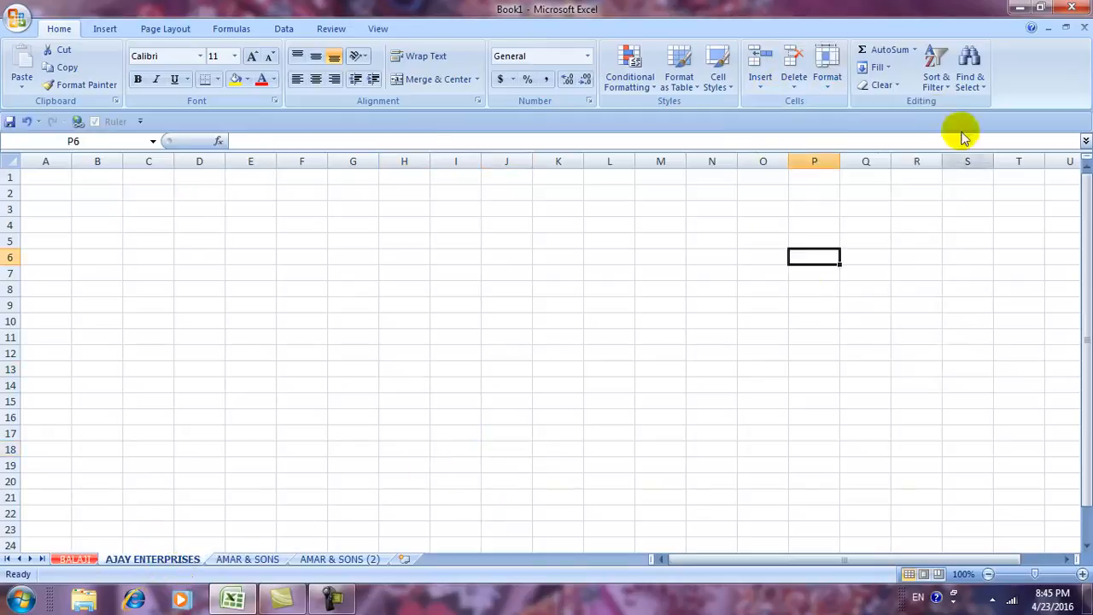
click(826, 75)
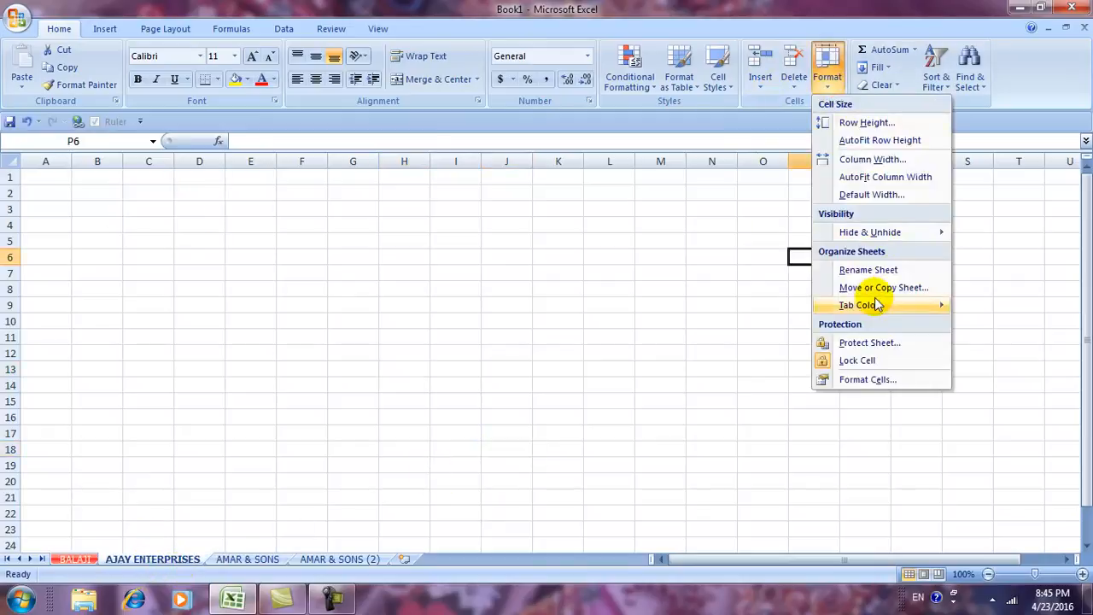
mouse_move(877, 304)
click(999, 408)
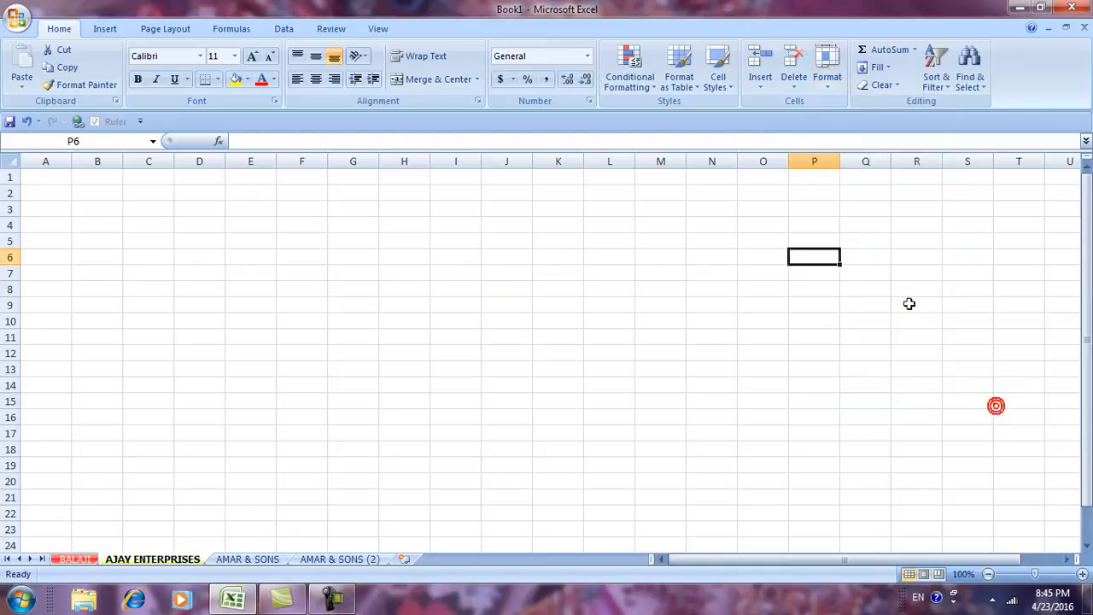
click(251, 558)
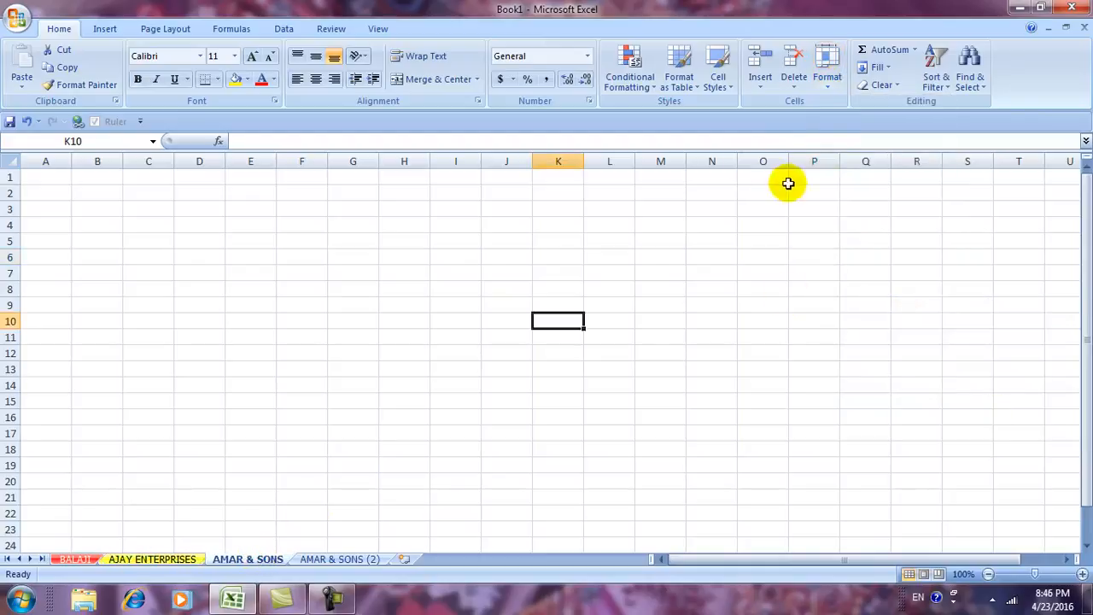
click(826, 75)
mouse_move(847, 304)
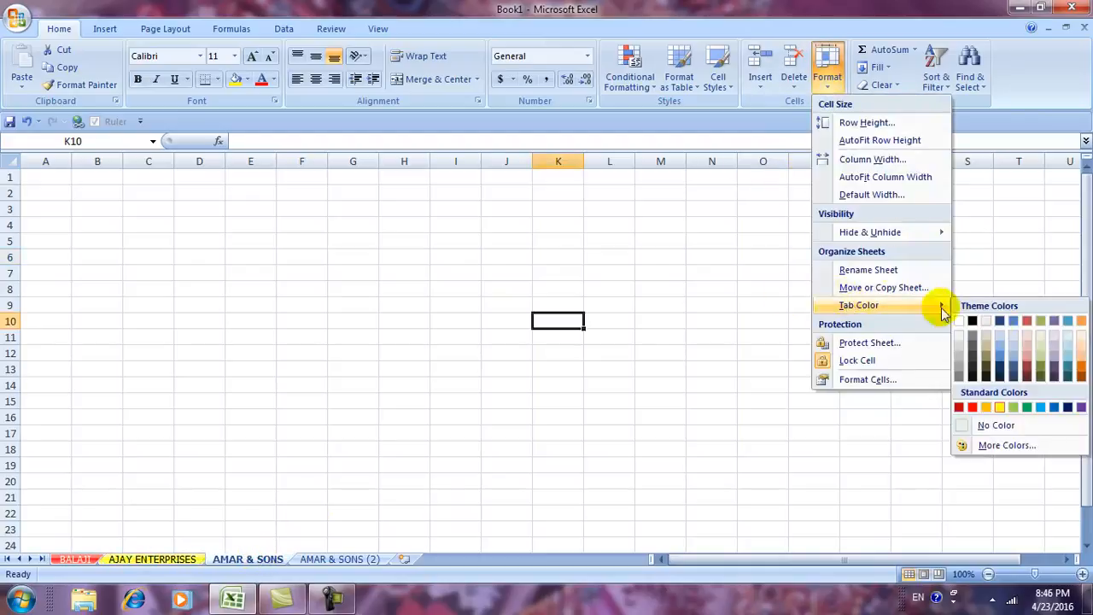
click(1040, 409)
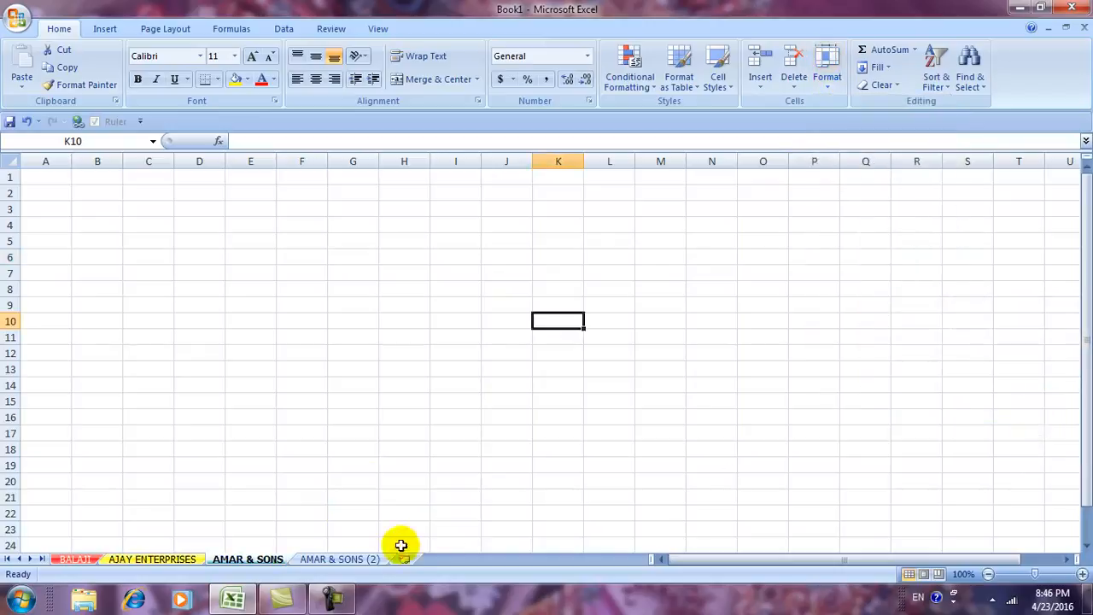
Colour the AMAR & SONS (2) tab orange.
click(337, 560)
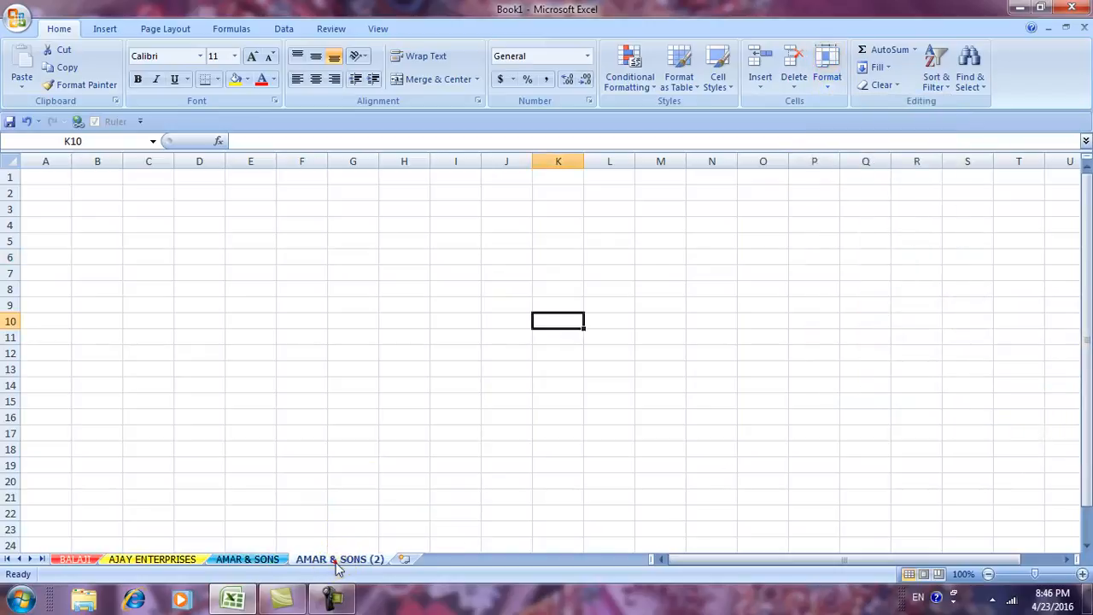
click(829, 83)
mouse_move(880, 320)
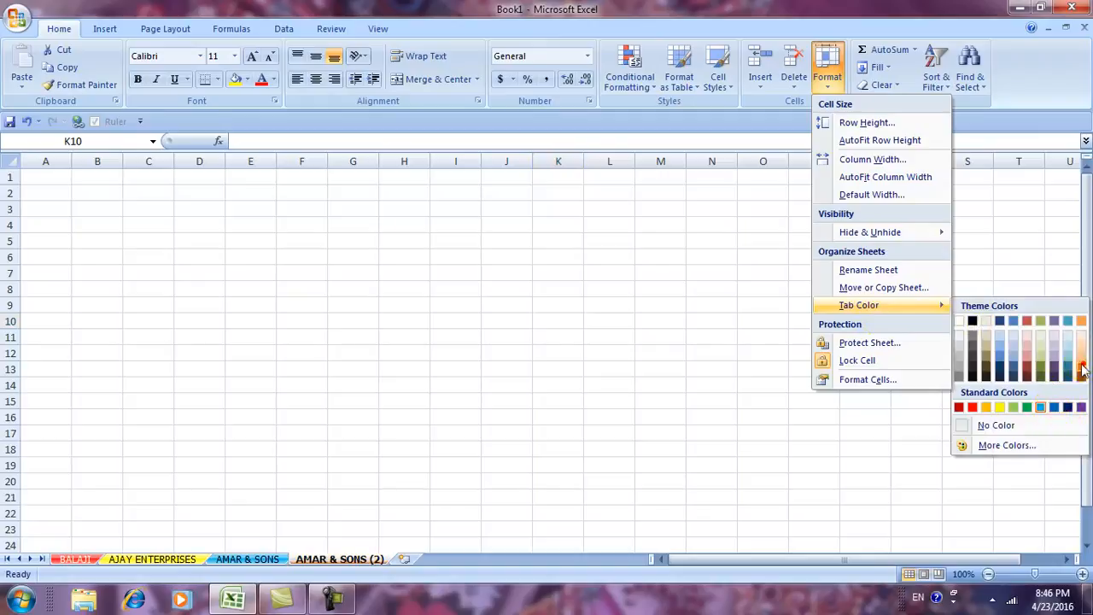
click(1056, 406)
click(512, 335)
Browse the coloured sheet tabs, ending on AJAY ENTERPRISES.
click(247, 559)
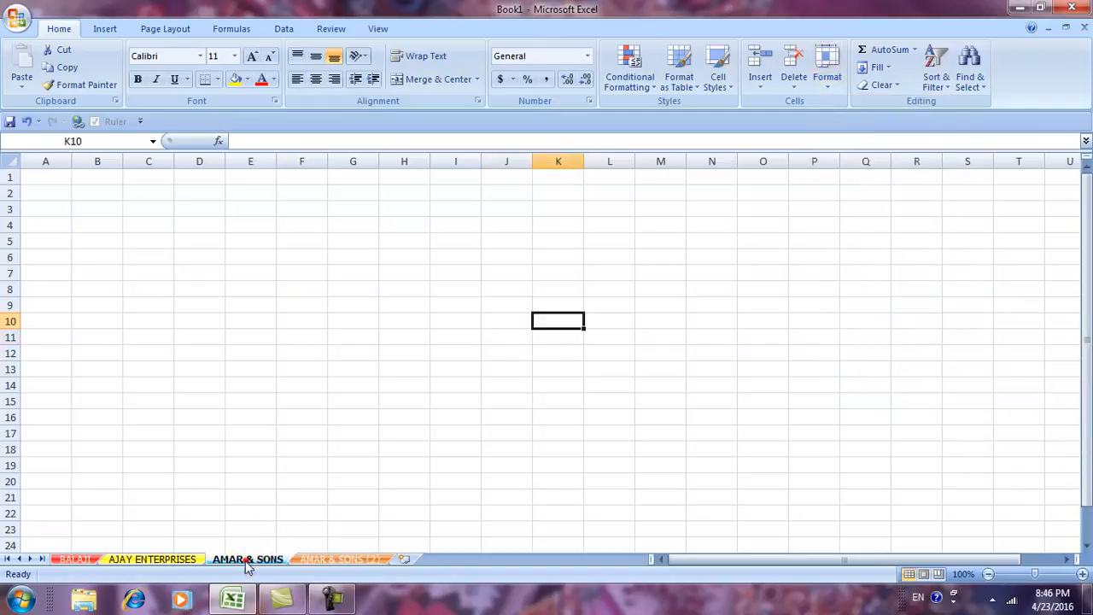
click(180, 559)
click(74, 559)
click(134, 559)
click(247, 559)
click(179, 559)
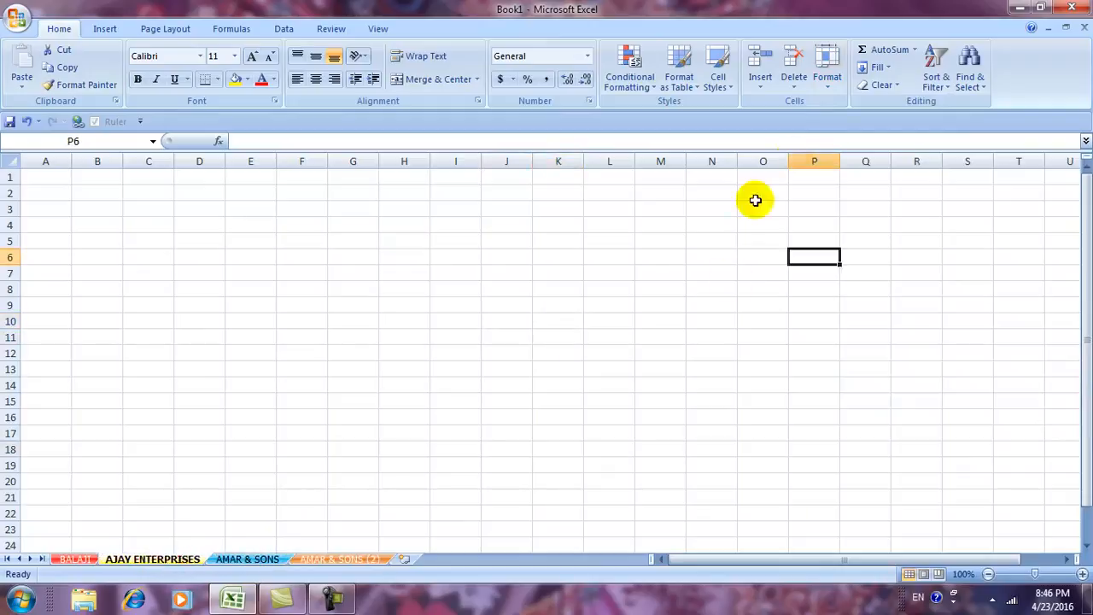
click(827, 86)
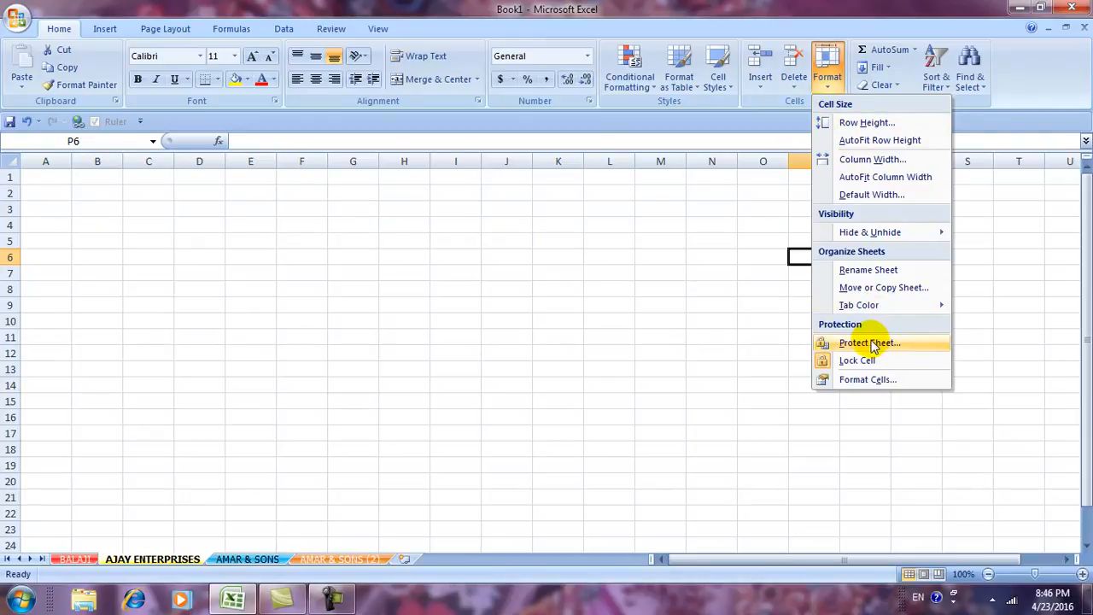
Protect the BALAJI sheet with a password, re-entering it to confirm.
click(537, 366)
click(76, 557)
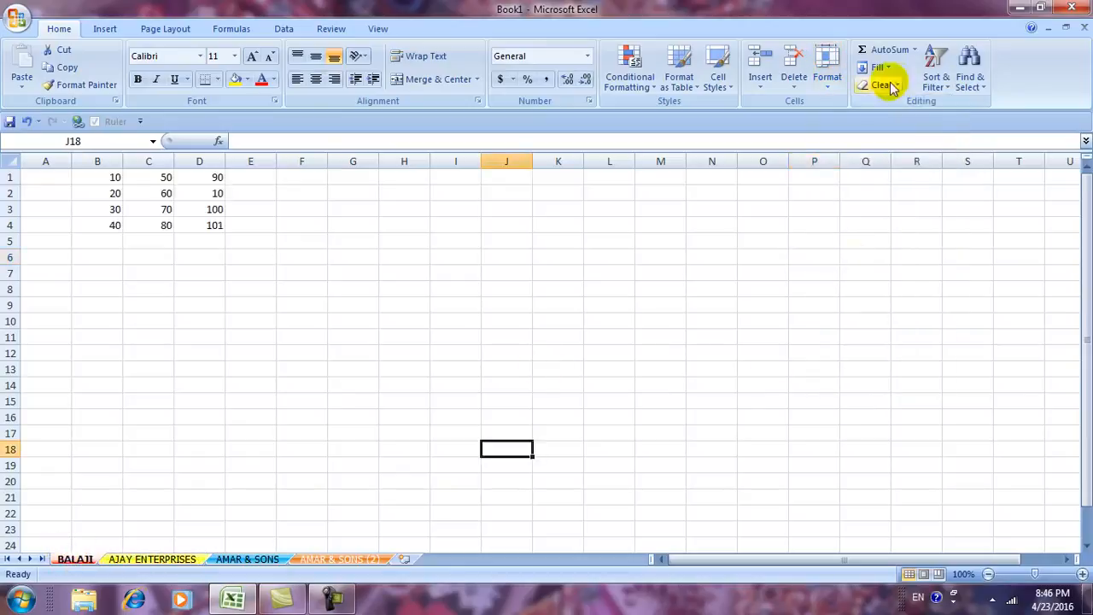
click(830, 91)
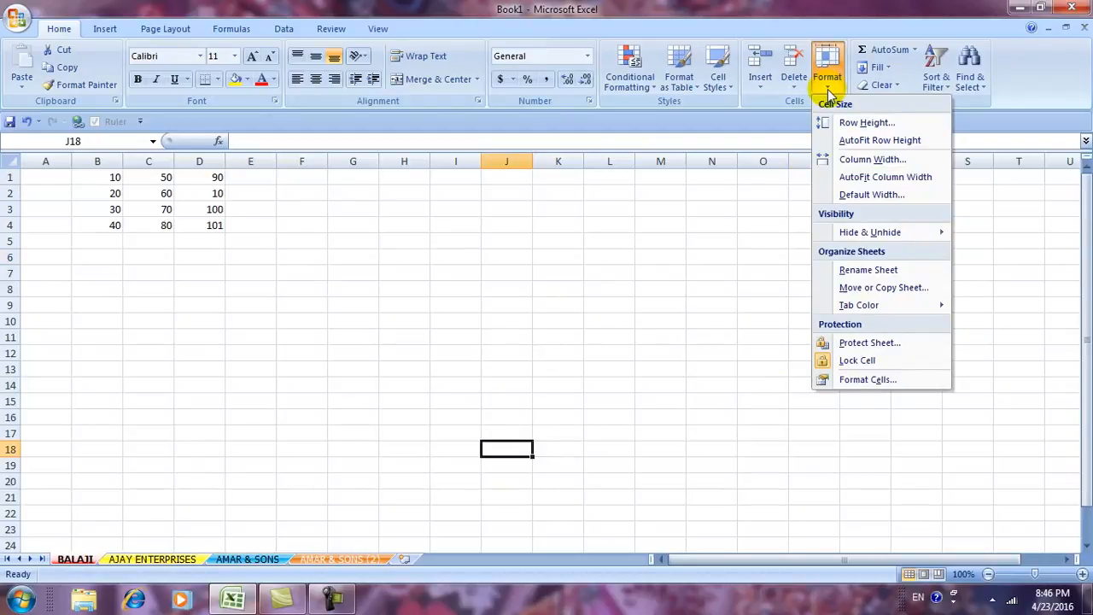
click(863, 344)
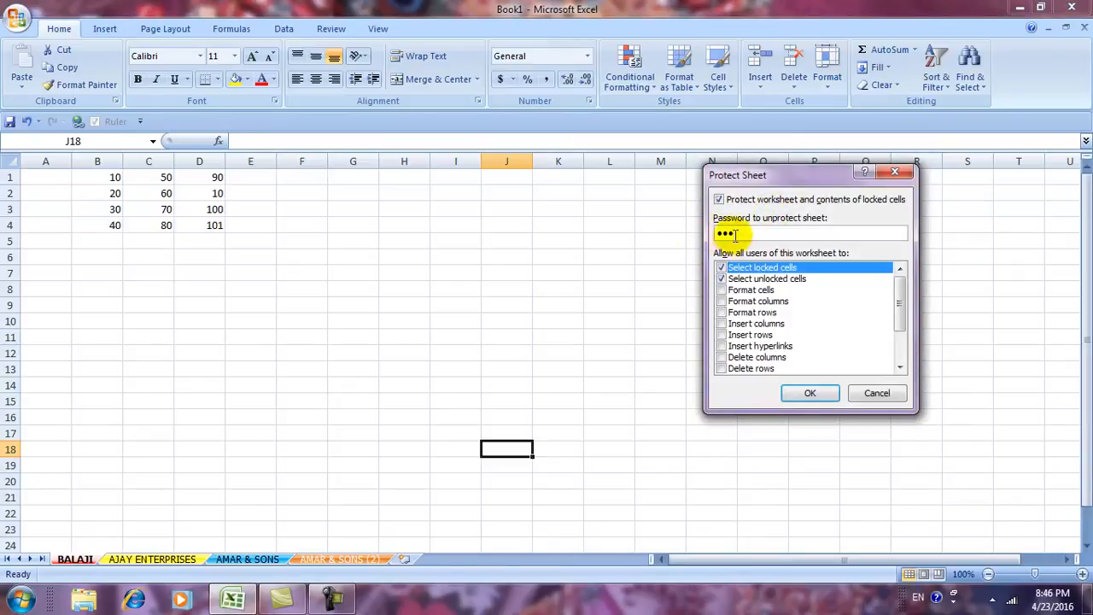
click(805, 392)
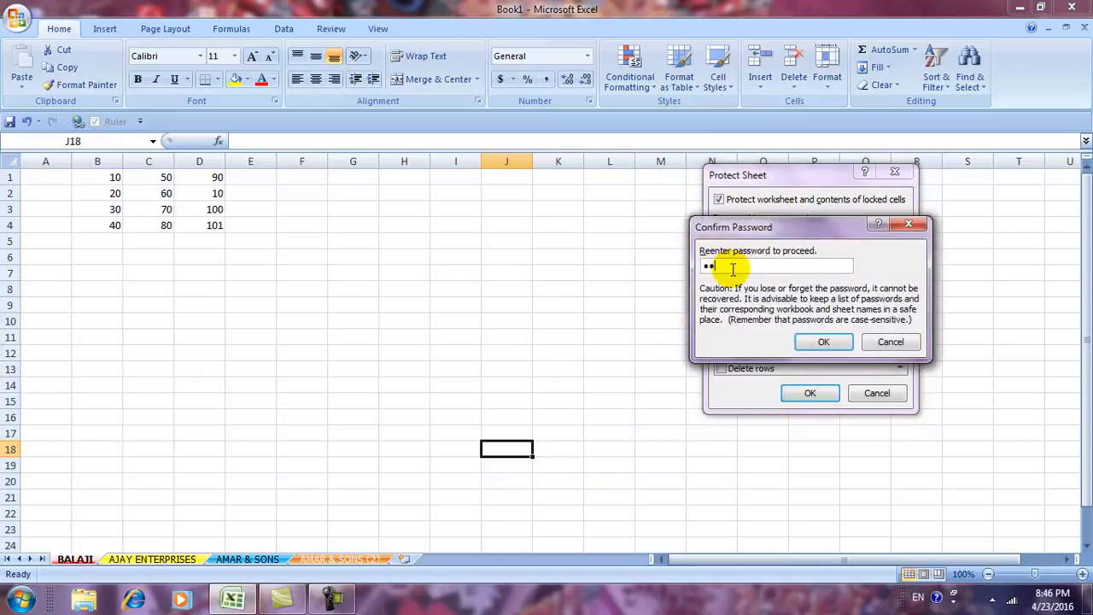
click(810, 342)
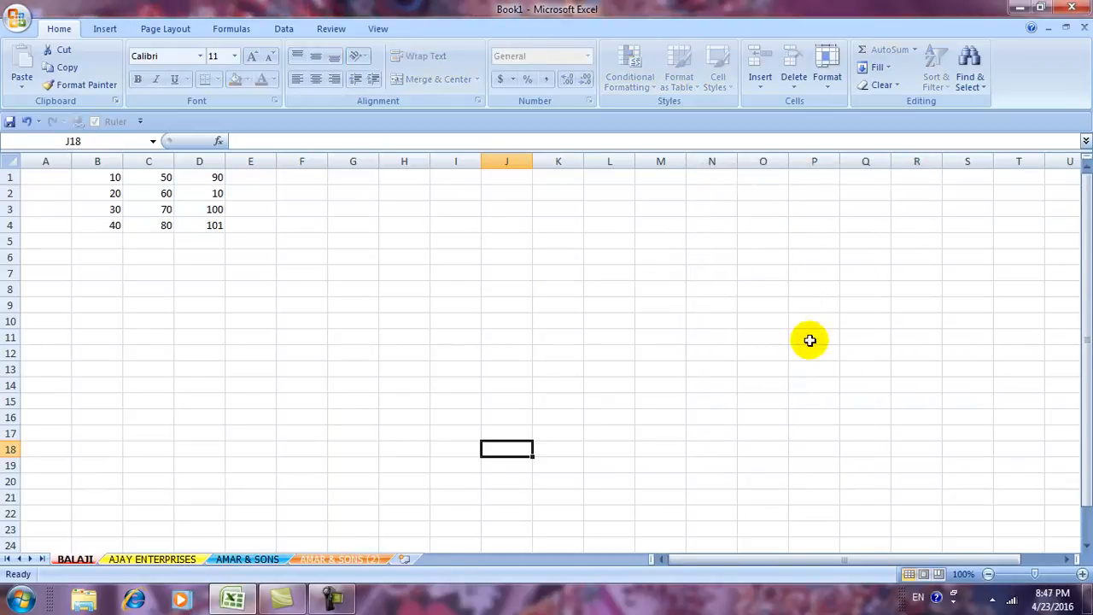
Try editing C8 on the protected BALAJI sheet and dismiss the read-only warning.
click(148, 291)
double_click(154, 293)
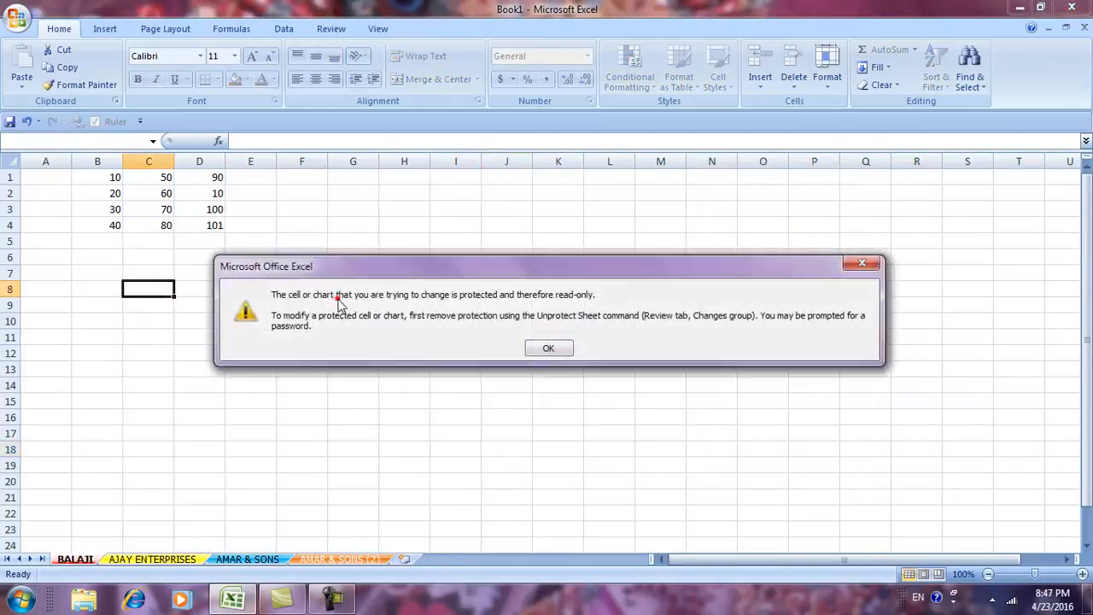
click(553, 352)
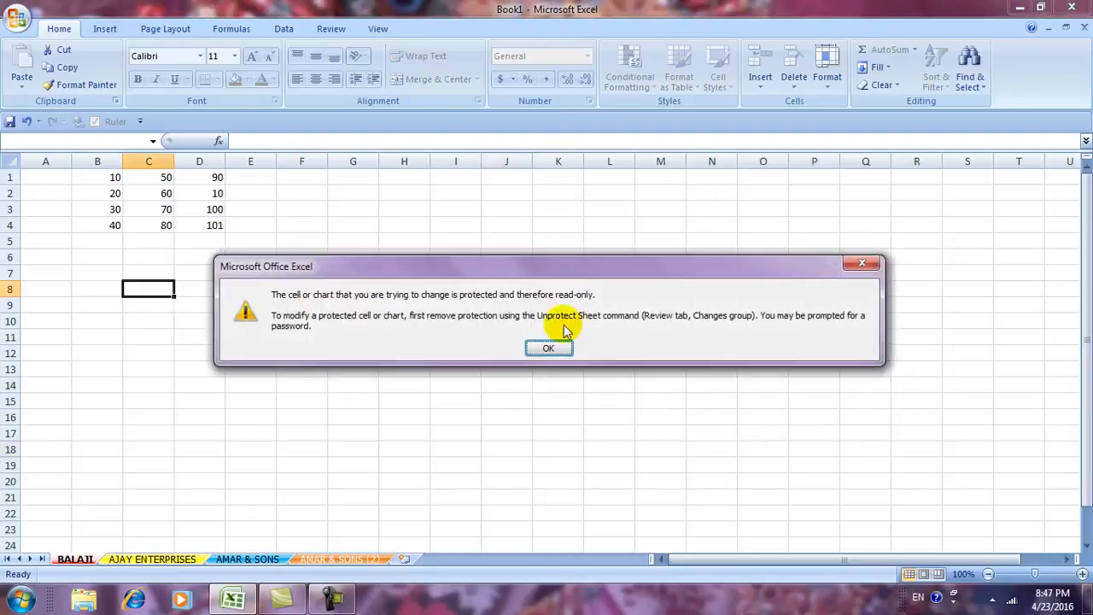
click(551, 350)
click(561, 347)
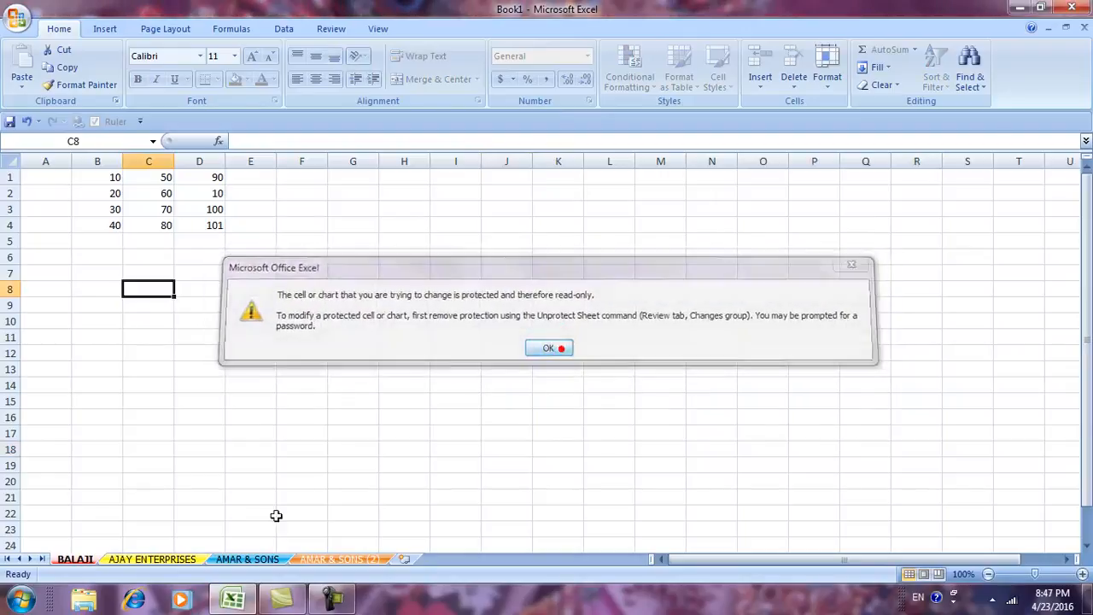
Type short test entries (UNT, UTYU, TY, U, UNTY) into scattered cells on AJAY ENTERPRISES.
click(173, 562)
click(372, 381)
text(UNT)
click(496, 382)
text(UTYU)
click(390, 348)
text(TY)
click(353, 304)
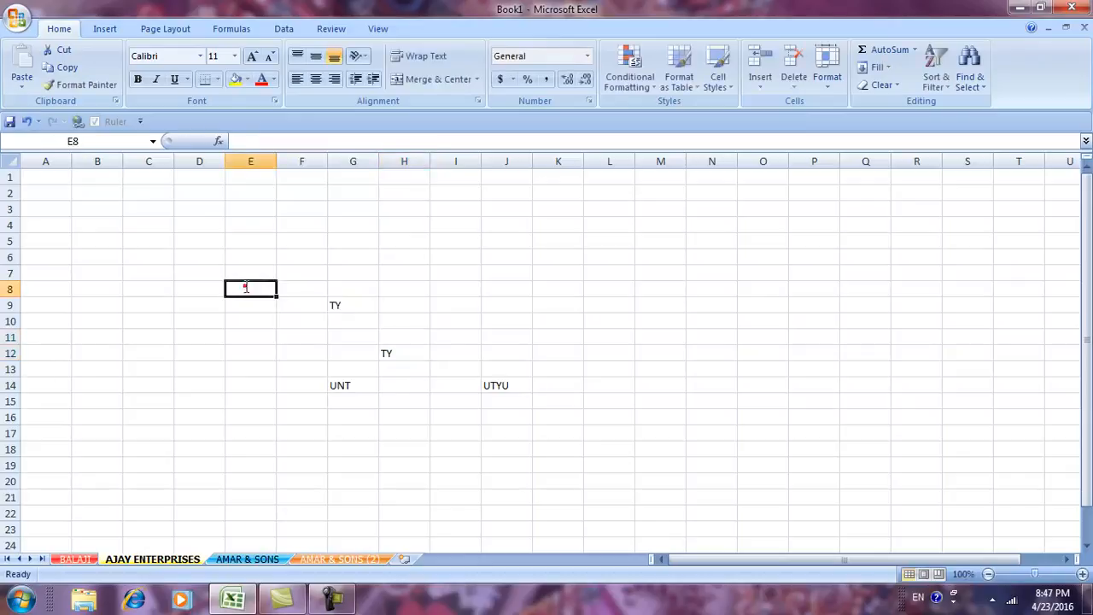
click(761, 293)
text(U)
click(506, 290)
text(U)
click(351, 284)
Overwrite G14 with YTUY and put U into L12 and another nearby cell.
text(U)
click(303, 288)
text(UN)
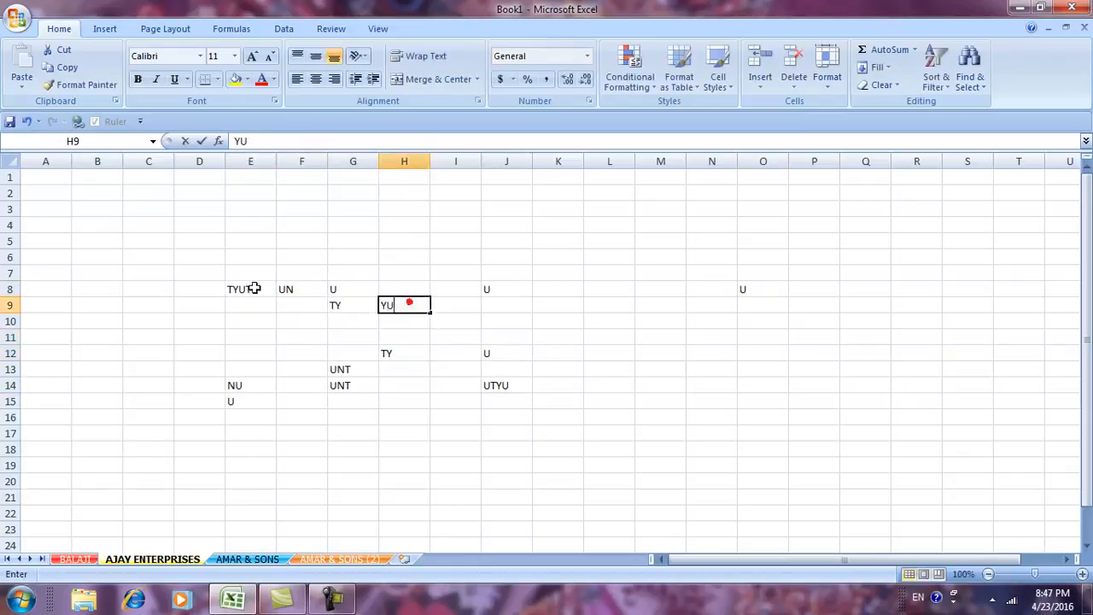
text(TY)
click(136, 562)
click(358, 390)
text(YTUY)
click(546, 369)
text(U)
click(610, 357)
On AMAR & SONS, enter test text (UTUT in G17, U, TY, TY) in scattered cells.
text(U)
click(486, 532)
click(248, 559)
click(341, 433)
text(UTUT)
click(283, 336)
On AMAR & SONS (2), enter test text U, U and YU in scattered cells.
text(U)
click(657, 289)
text(TY)
click(352, 321)
text(TY)
key(Return)
click(391, 466)
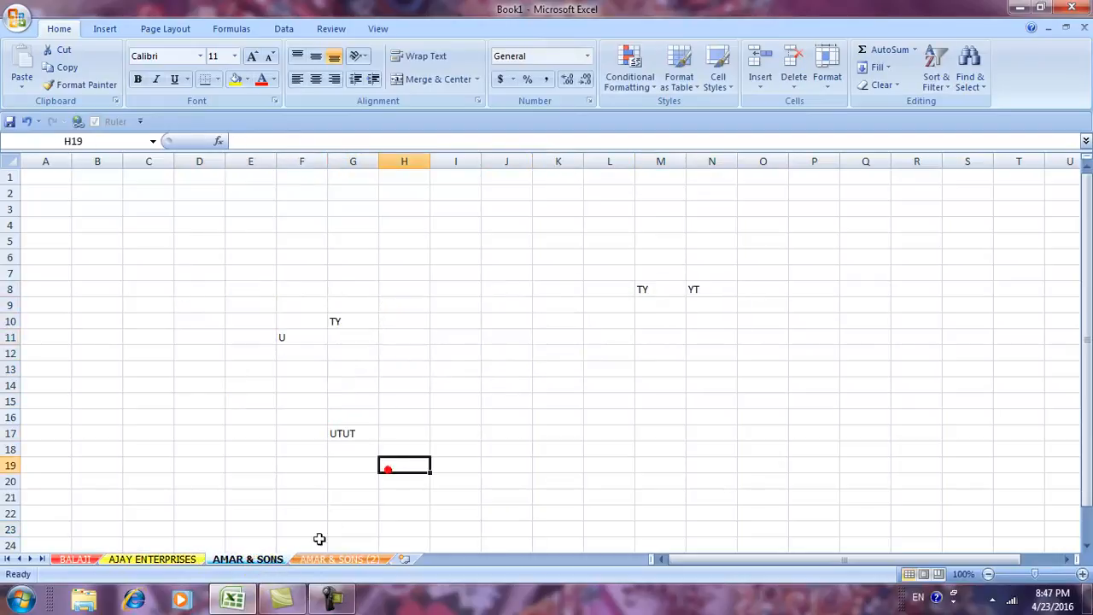
click(327, 561)
click(504, 350)
text(U)
click(464, 337)
text(U)
click(199, 321)
text(TY)
click(302, 336)
text(YU)
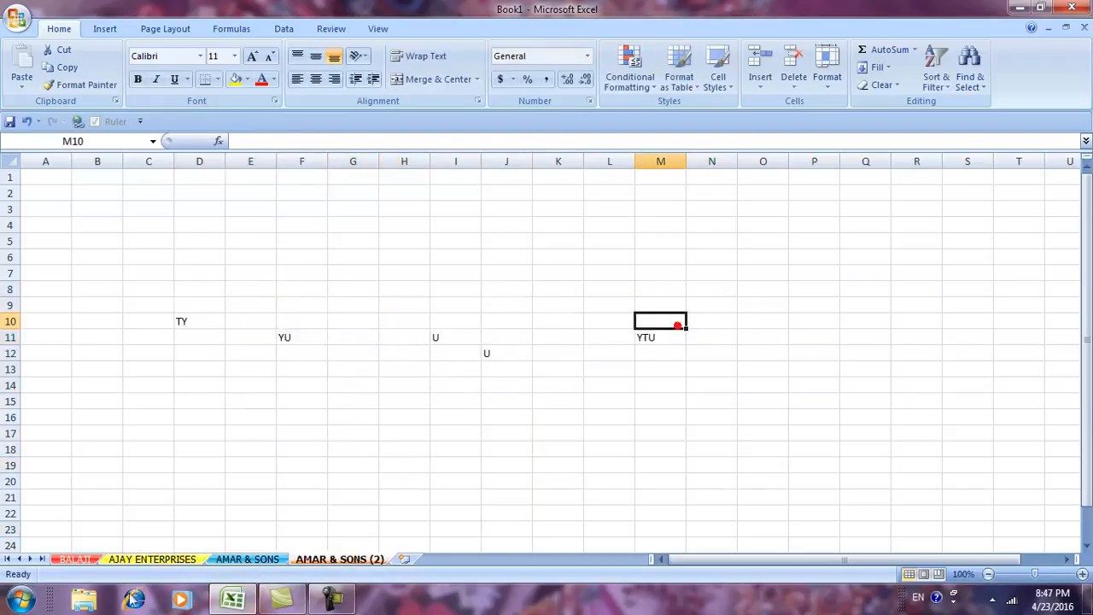
Back on BALAJI, try editing F12 and dismiss the read-only warning.
click(72, 558)
double_click(282, 353)
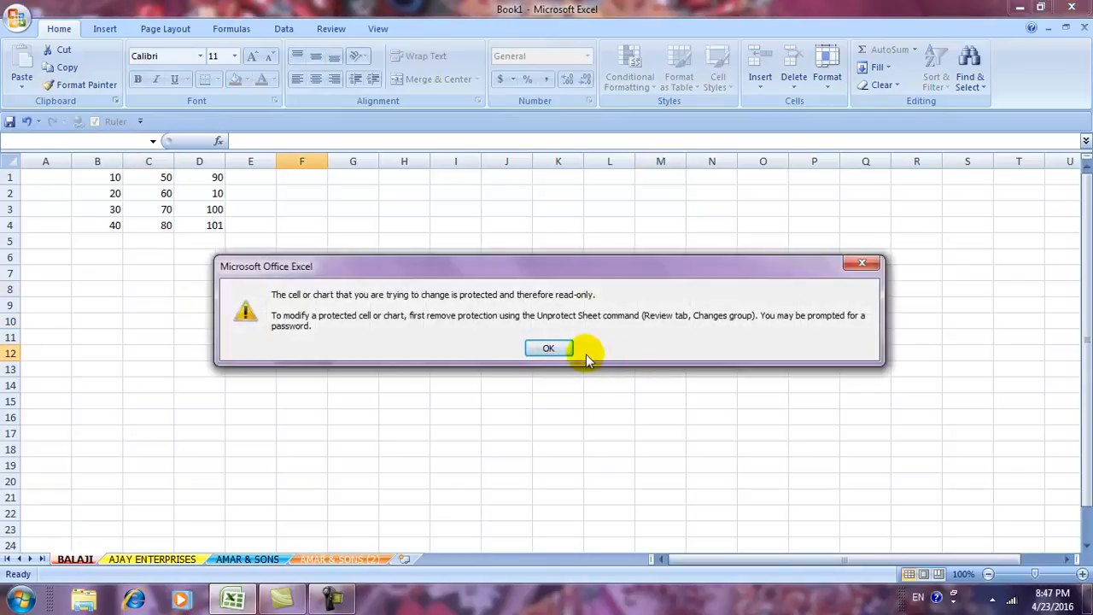
click(548, 348)
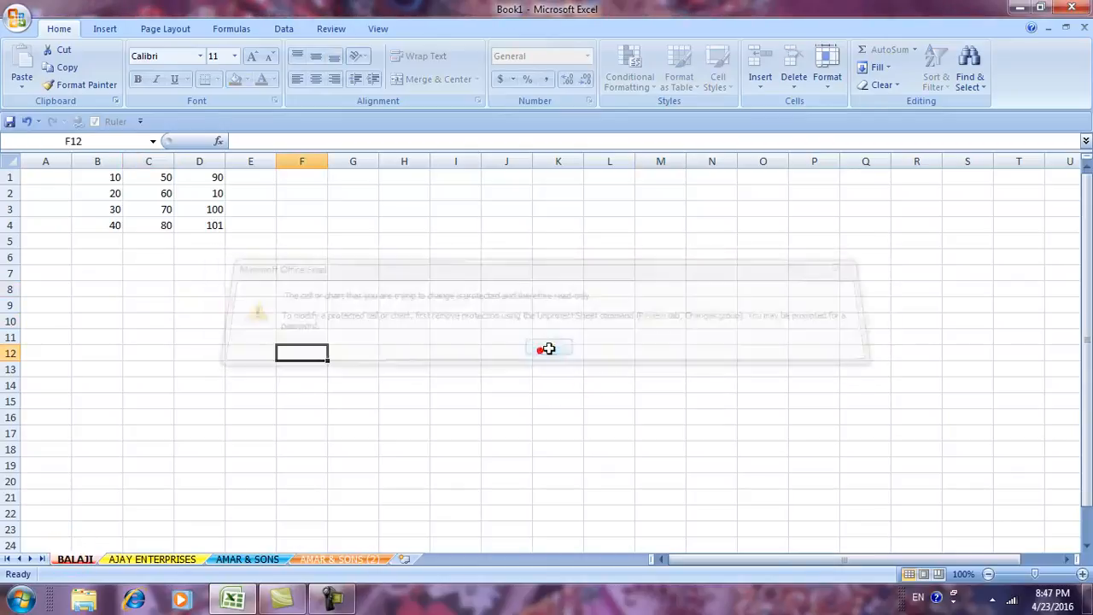
click(826, 85)
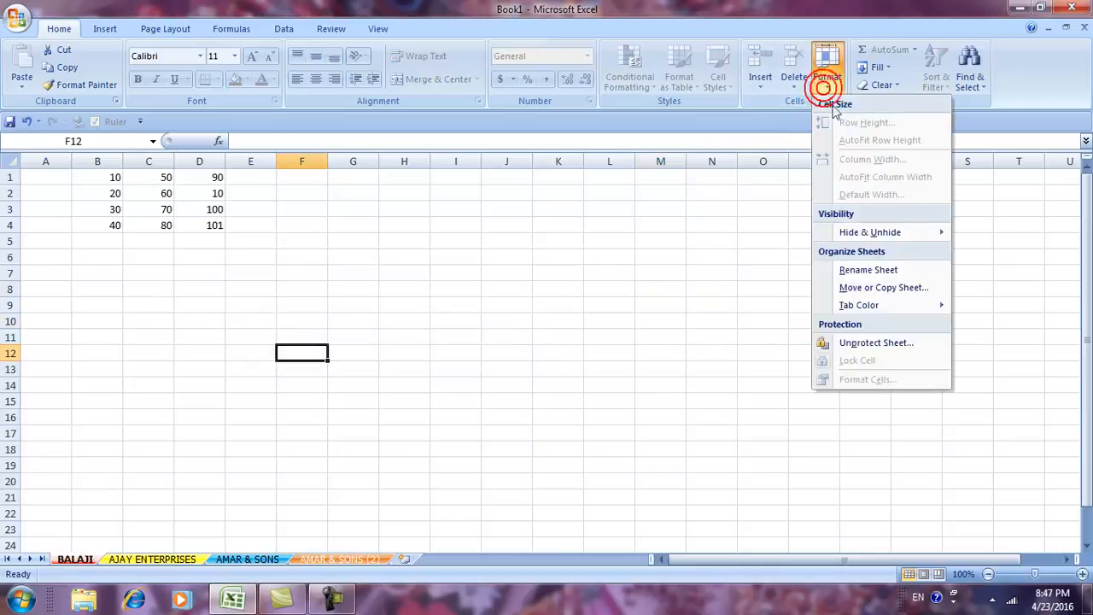
Unprotect BALAJI with its password and type test entries TRVTR in D13, TRE, ERT, T.
click(866, 343)
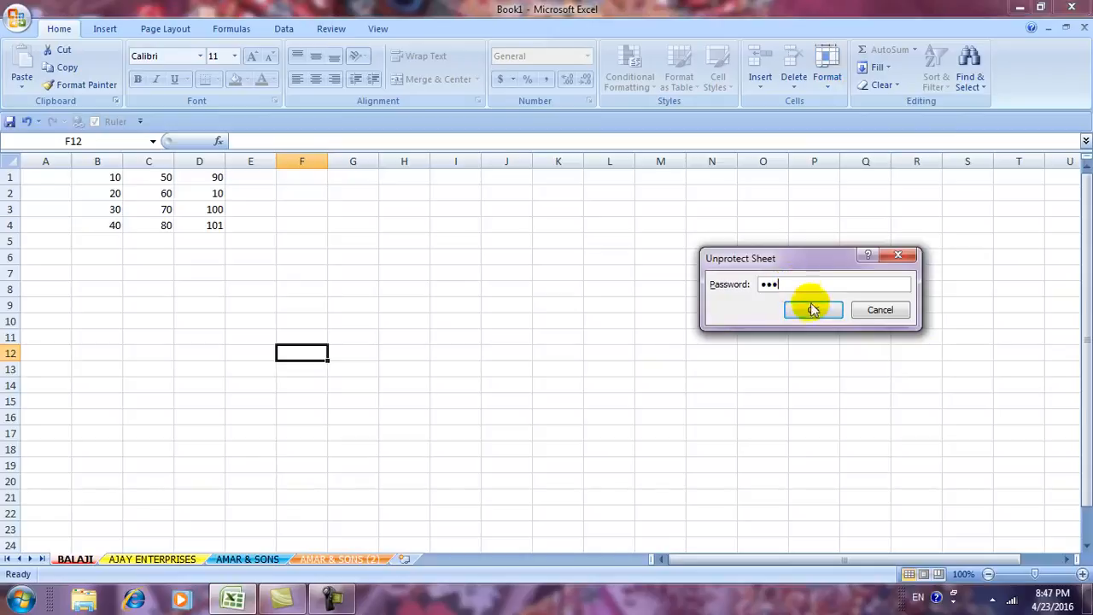
click(812, 309)
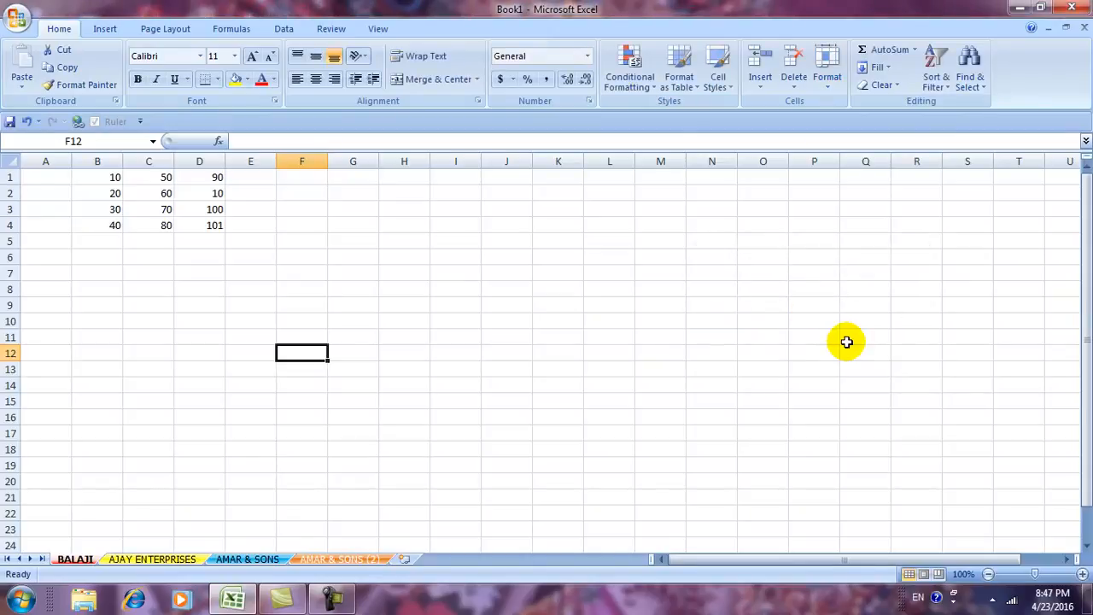
click(221, 369)
text(TRVTR)
click(397, 351)
text(TRE)
click(437, 324)
text(ERT)
click(299, 338)
text(T)
click(251, 339)
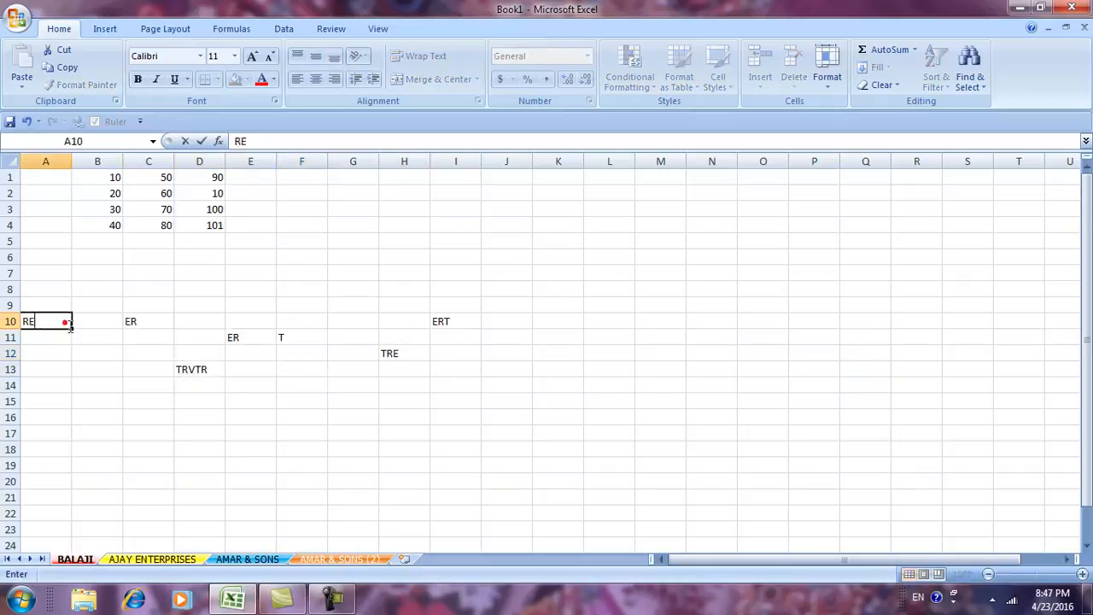
Add more test entries (RET, ET, TTR, TRER, TERTR) in rows 8–13 of BALAJI.
click(233, 368)
text(RET)
click(383, 321)
text(ET)
click(312, 288)
text(TTR)
click(214, 305)
text(TRER)
click(383, 282)
text(TERTR)
click(454, 273)
click(551, 268)
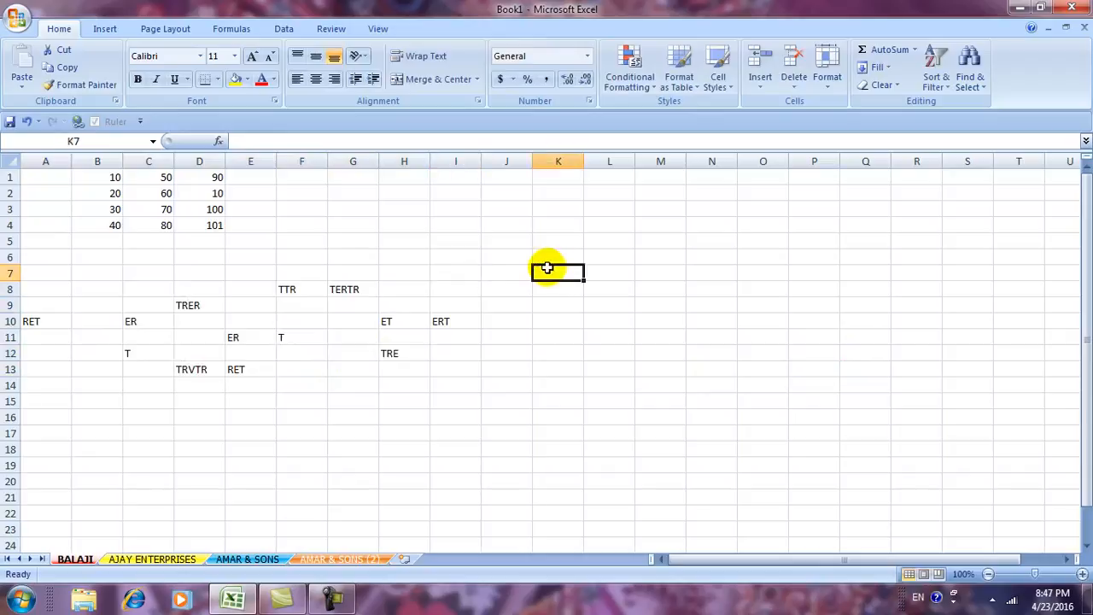
Clear all test entries from A6:L16, leaving only the B1:D4 number block.
drag(39, 262, 595, 412)
key(Delete)
click(734, 384)
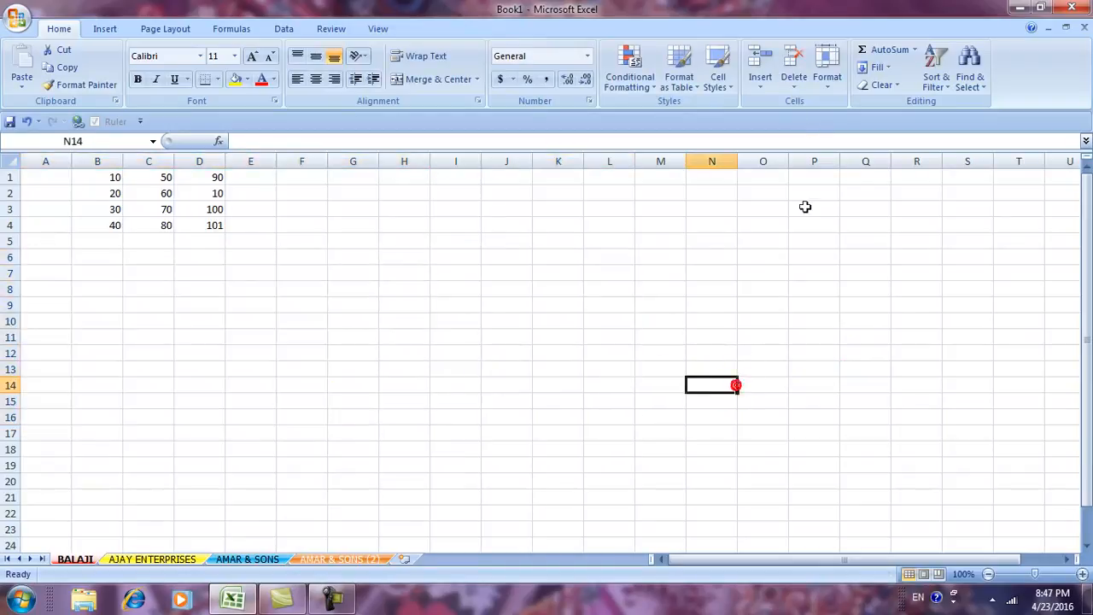
click(826, 85)
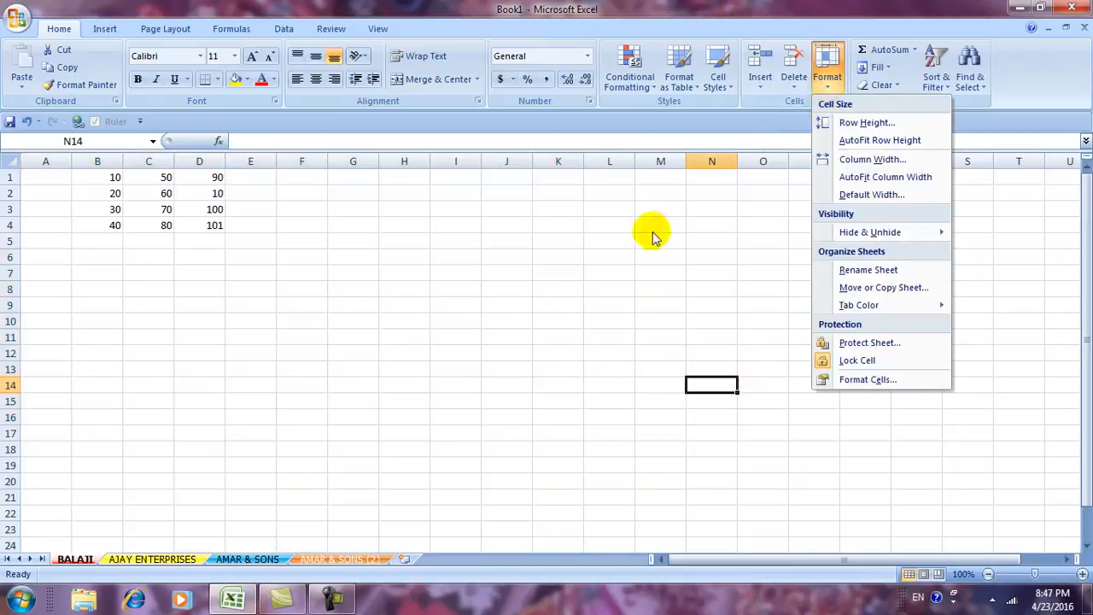
click(632, 451)
drag(70, 268, 146, 267)
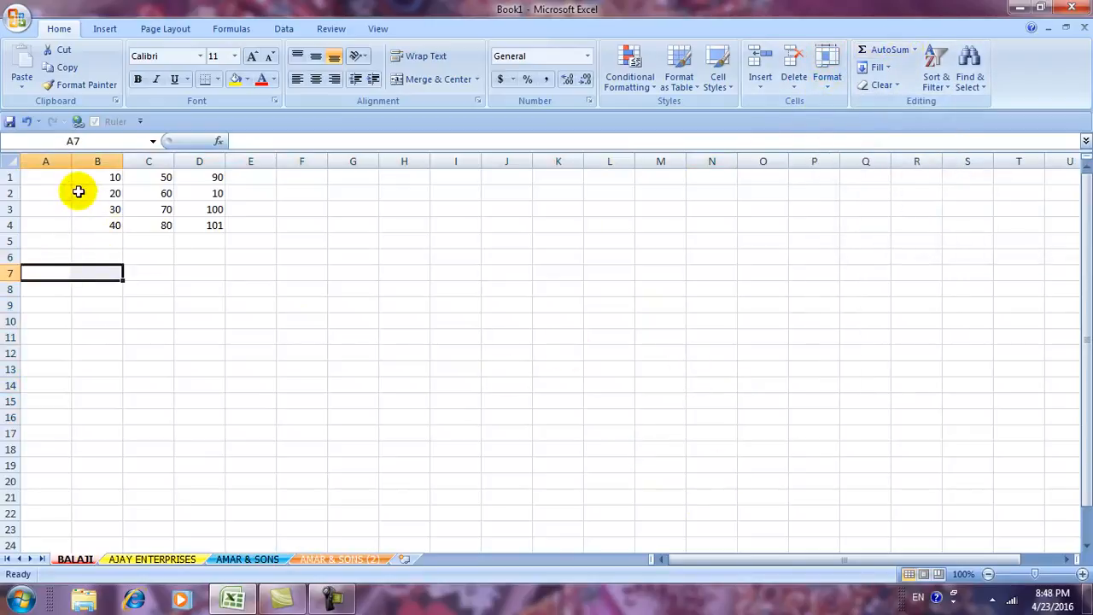
click(253, 178)
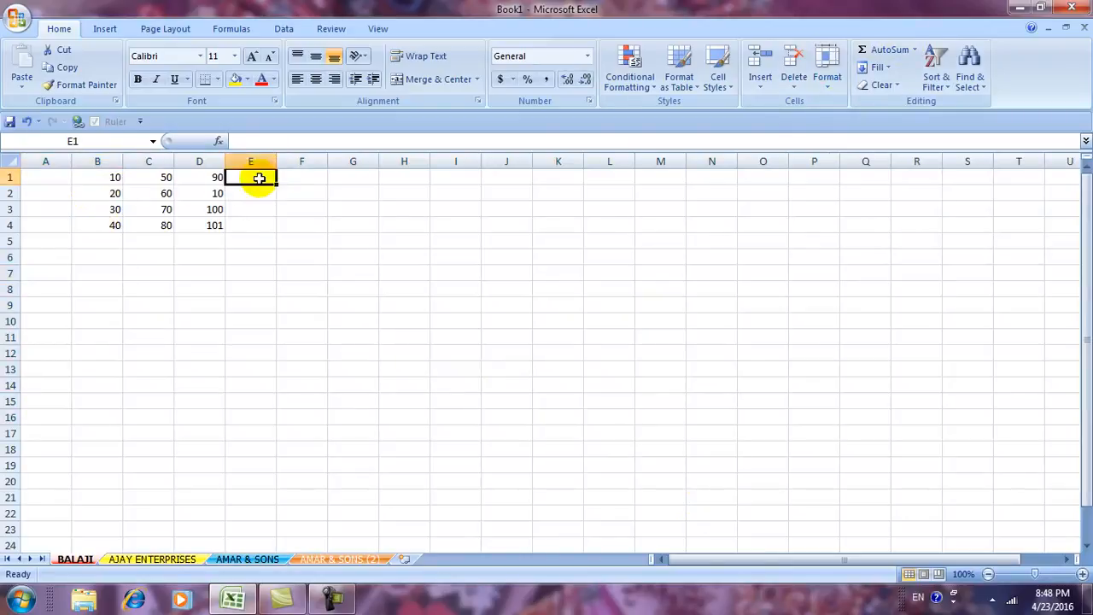
AutoSum columns B, C and D into row 5, giving 100, 260 and 301.
click(104, 240)
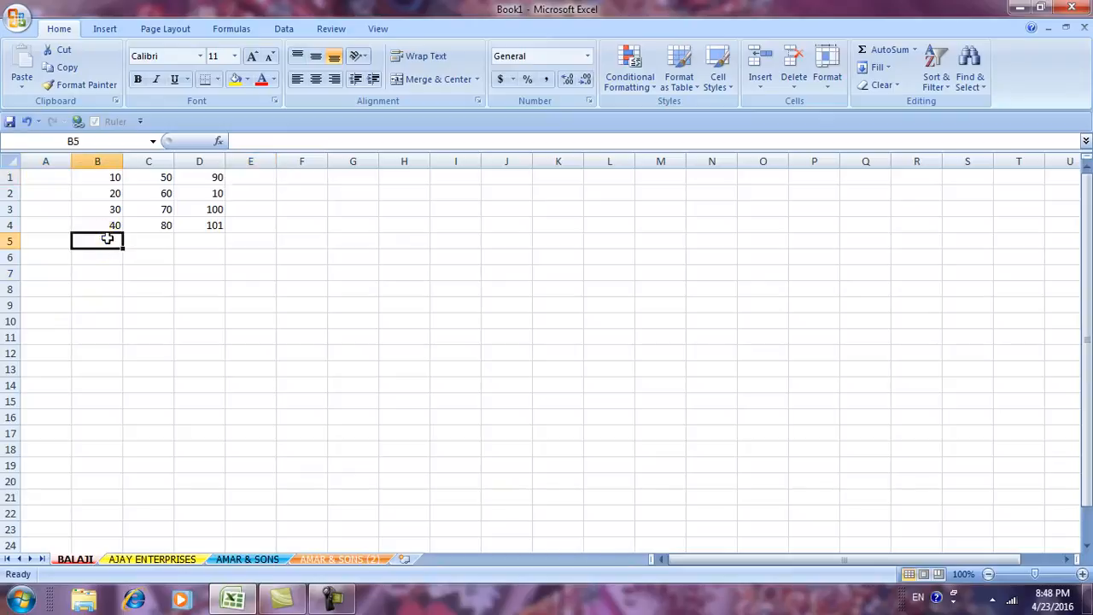
click(880, 53)
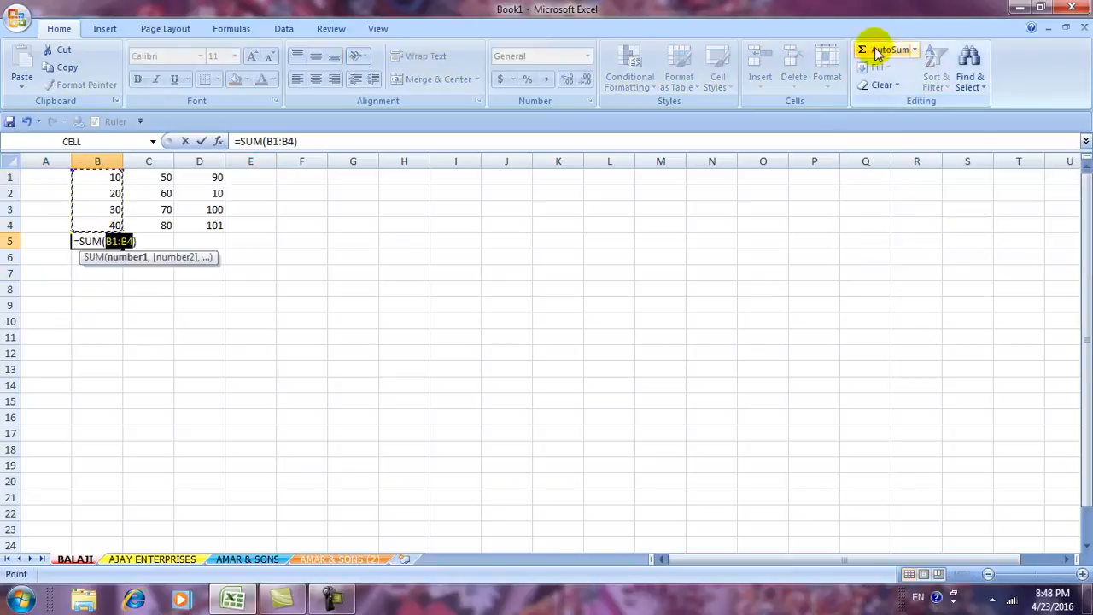
key(Return)
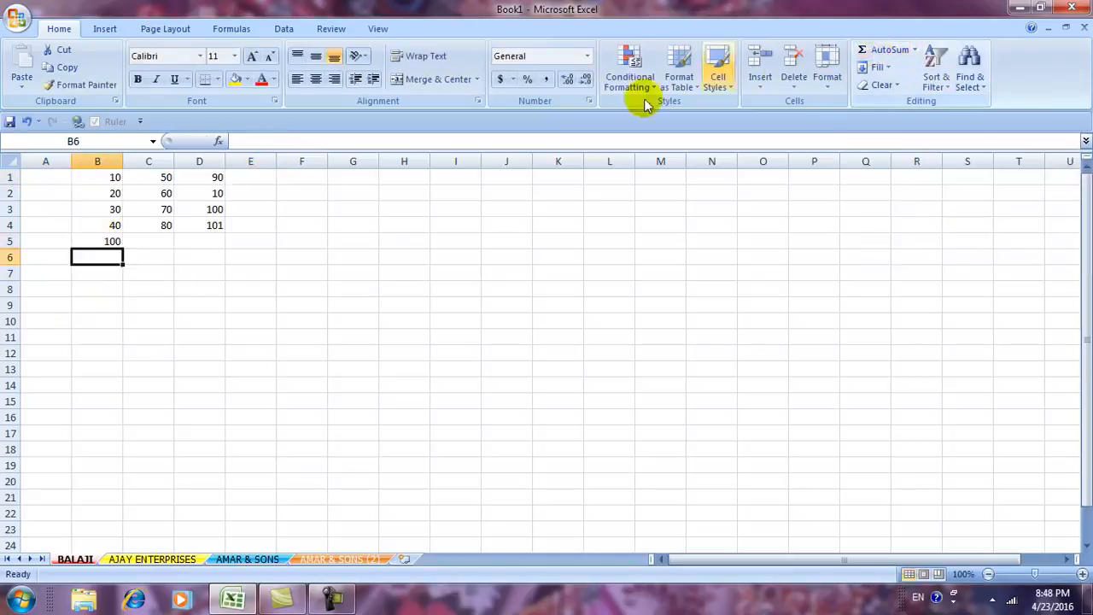
click(156, 241)
click(881, 51)
key(Return)
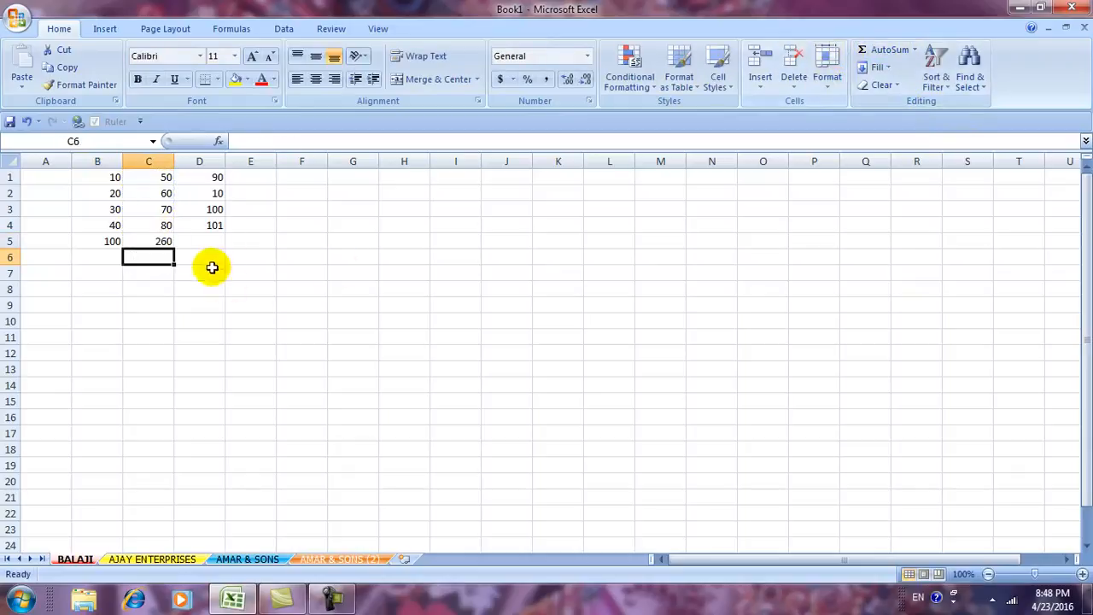
click(220, 242)
click(863, 51)
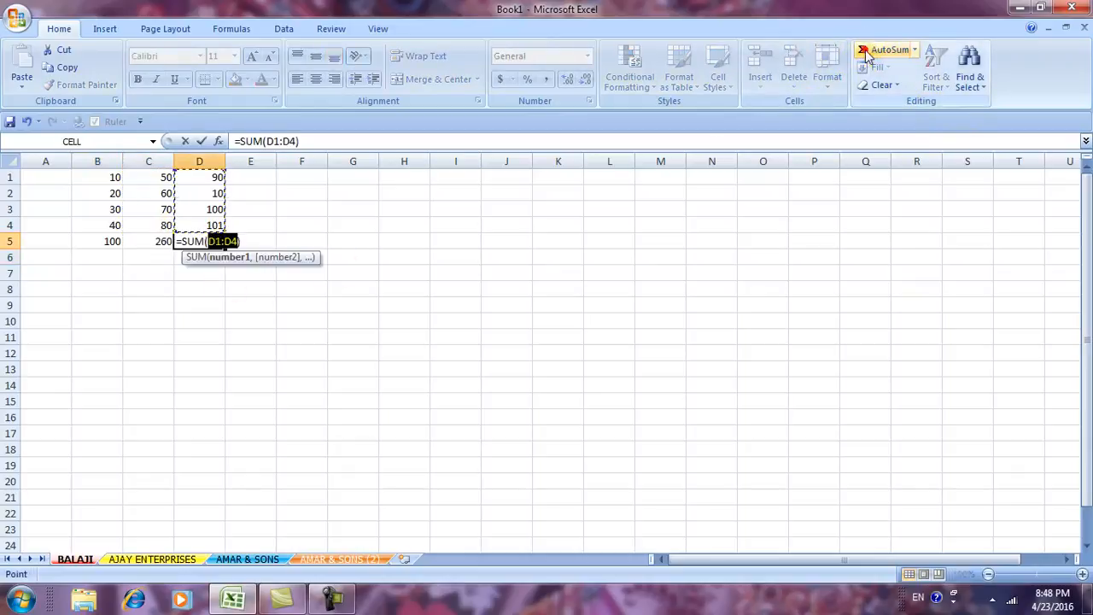
key(Return)
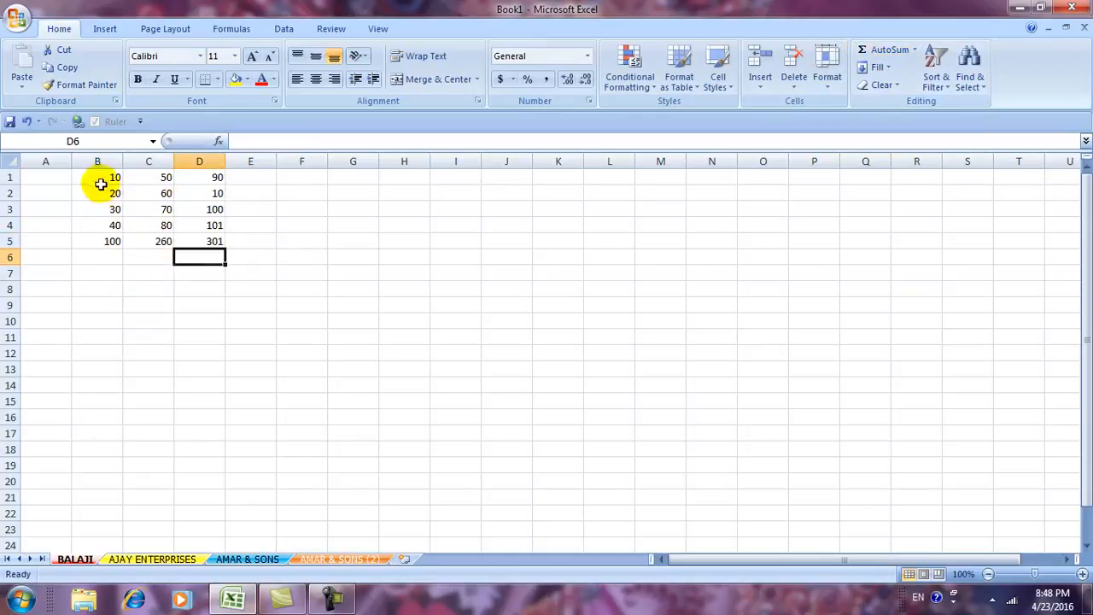
AutoSum each of rows 1–4 into E1:E4, giving 150, 90, 240 and 221.
click(256, 176)
click(888, 48)
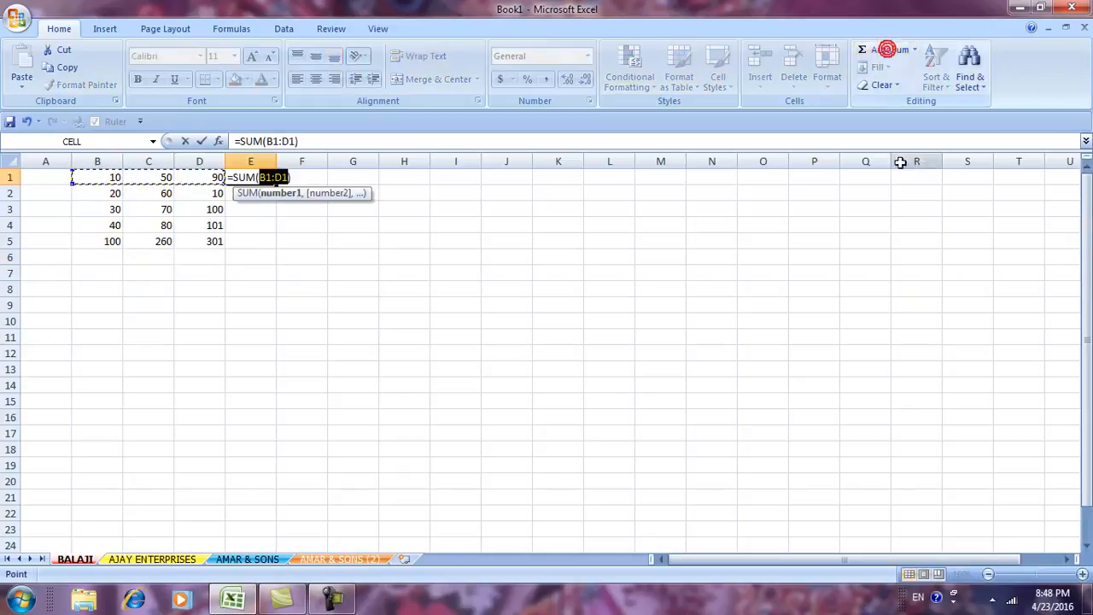
key(Return)
click(889, 51)
key(Return)
click(888, 51)
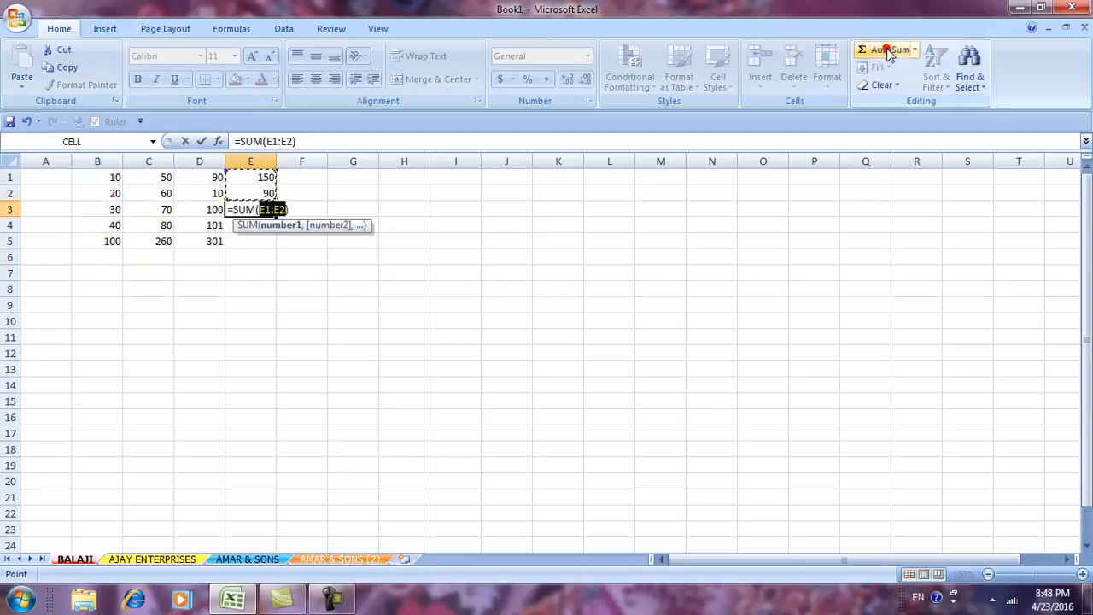
key(Return)
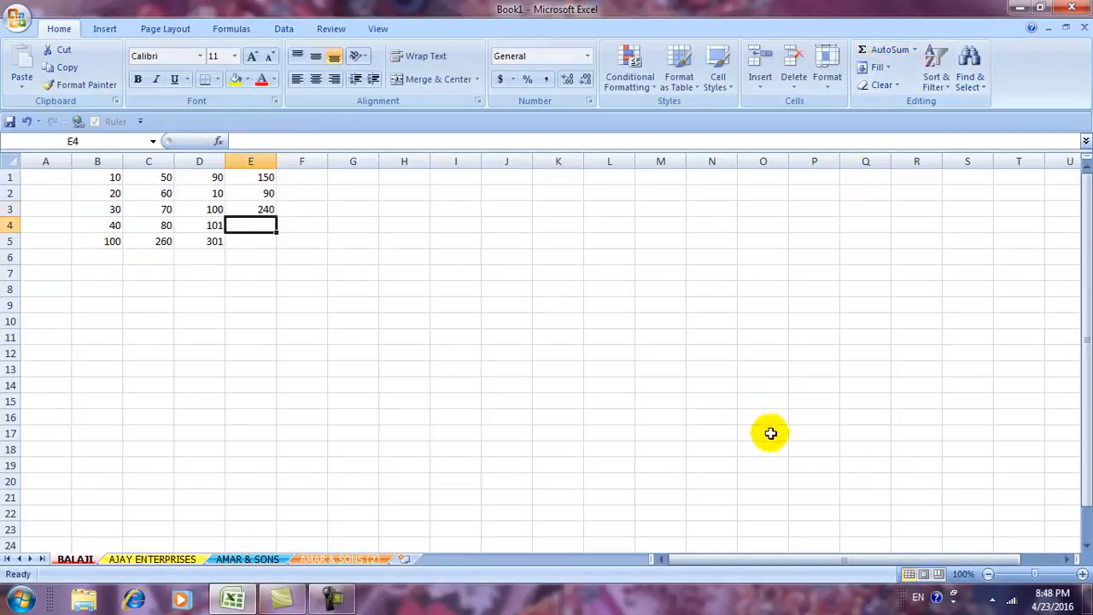
click(877, 51)
key(Return)
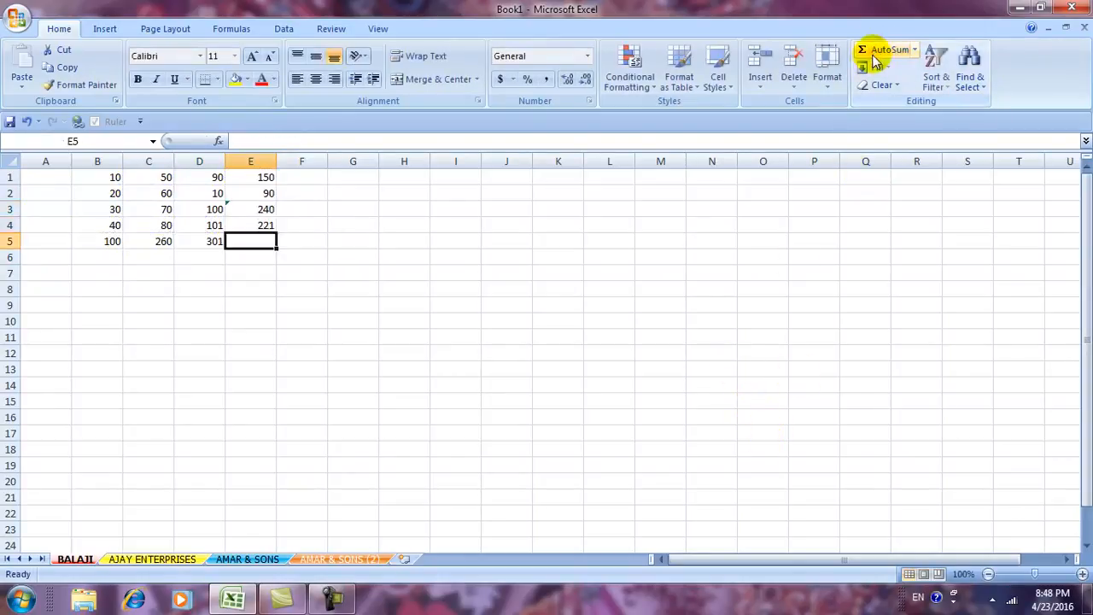
click(625, 458)
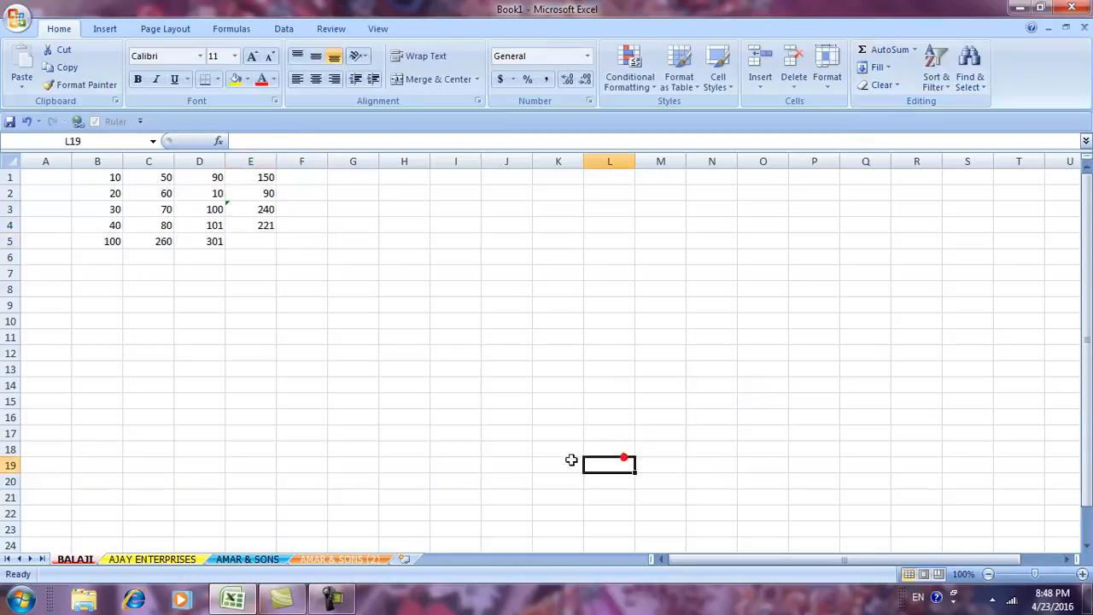
click(102, 242)
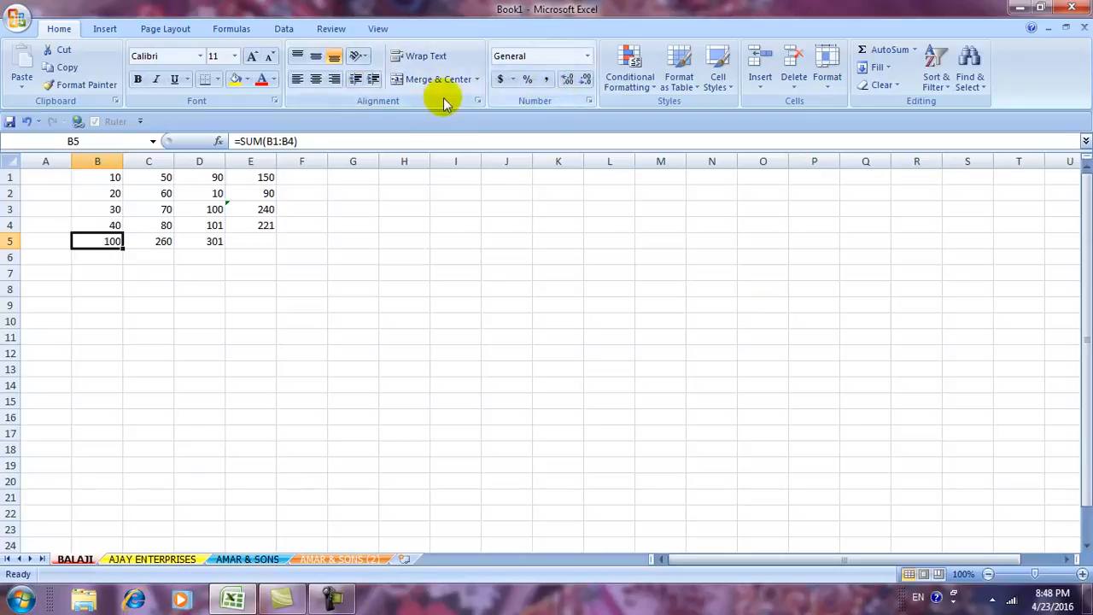
Apply a bottom double border under B4:D4 to separate the numbers from the totals.
click(220, 79)
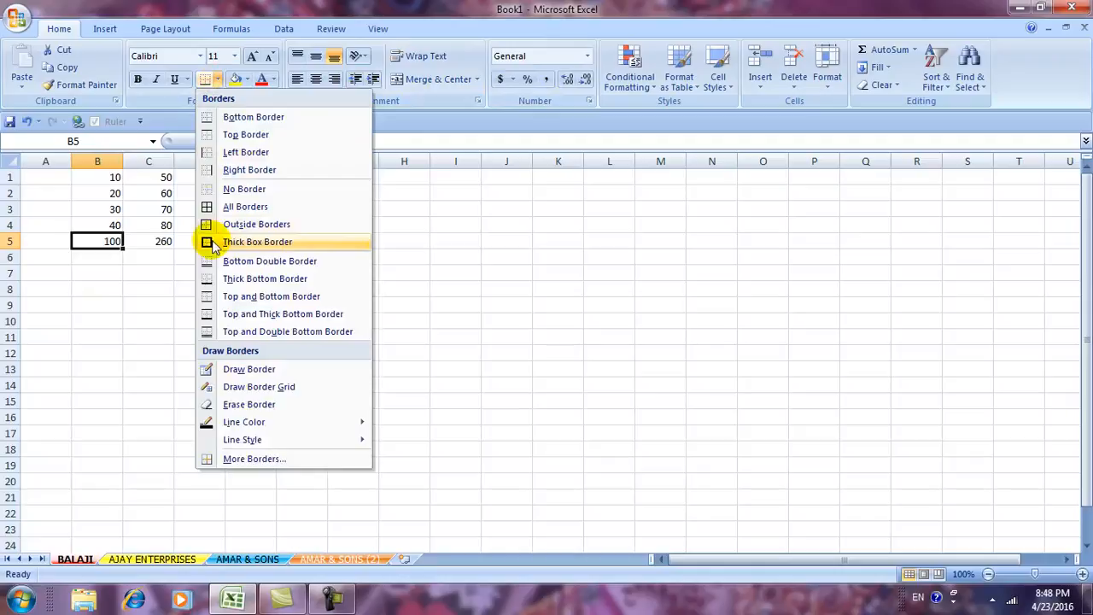
click(117, 303)
click(109, 224)
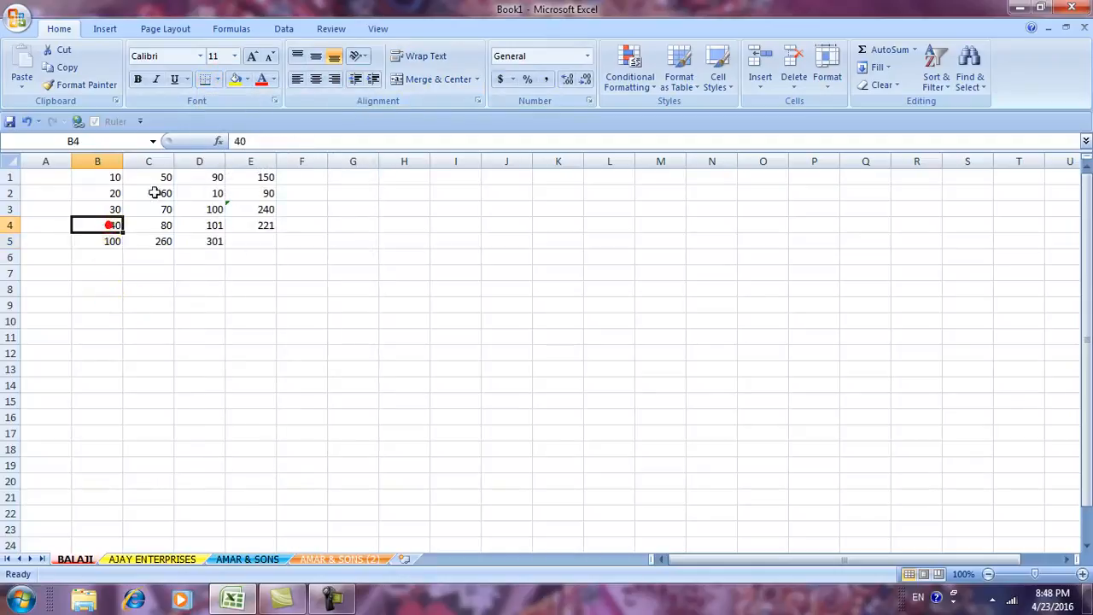
click(219, 79)
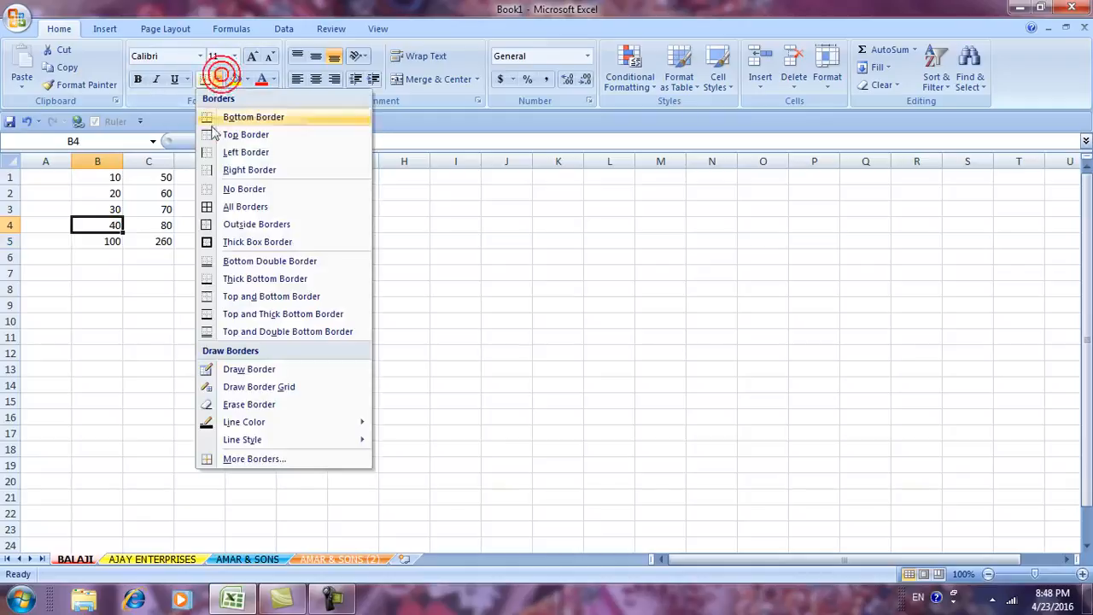
click(226, 268)
click(152, 273)
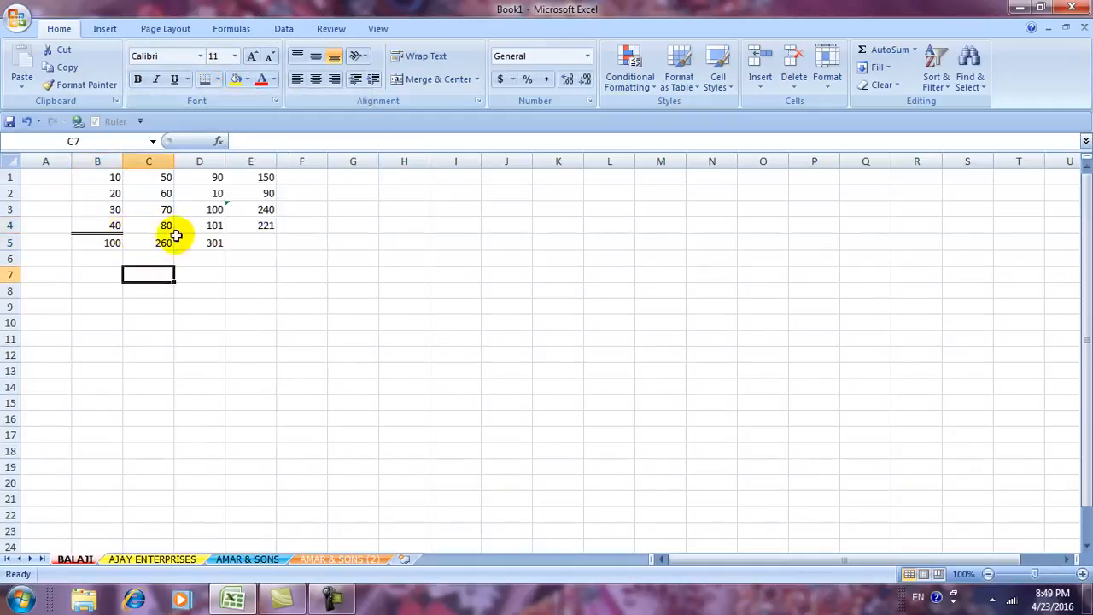
drag(112, 226, 205, 226)
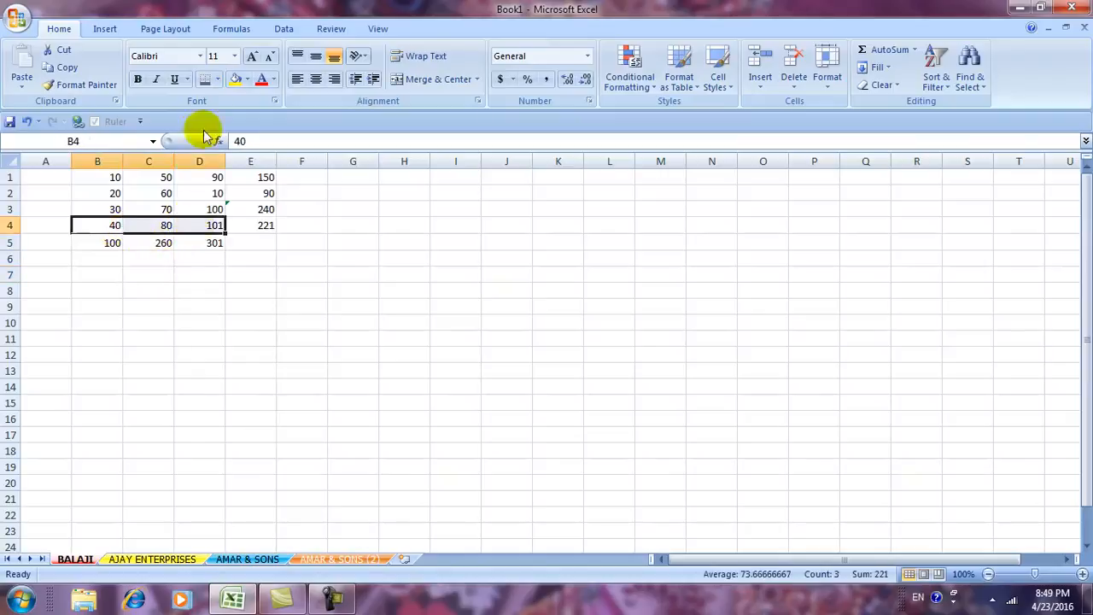
click(295, 308)
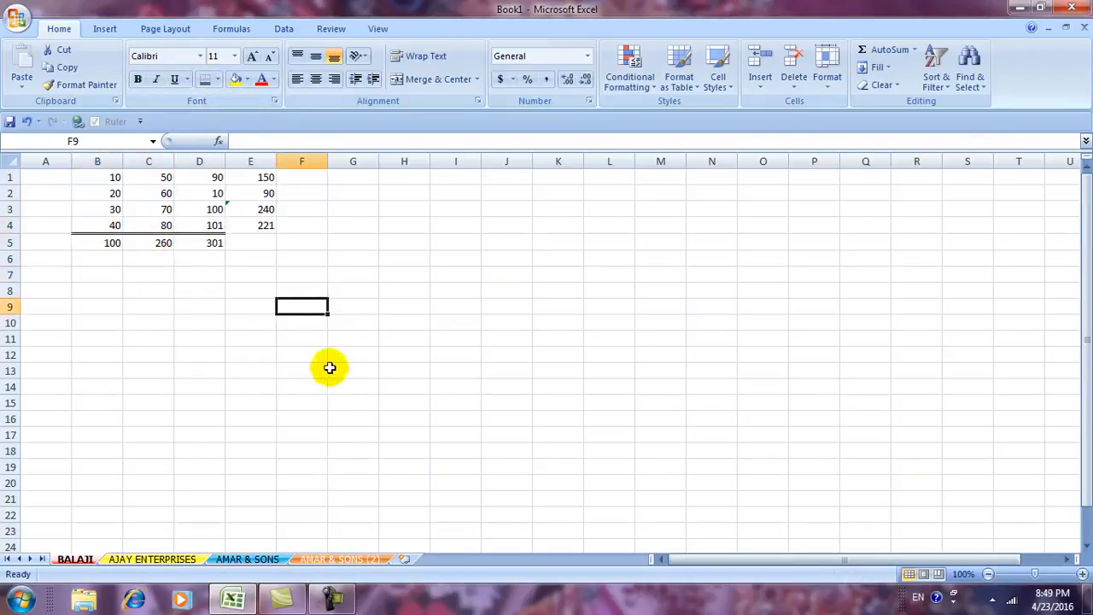
drag(214, 179, 217, 225)
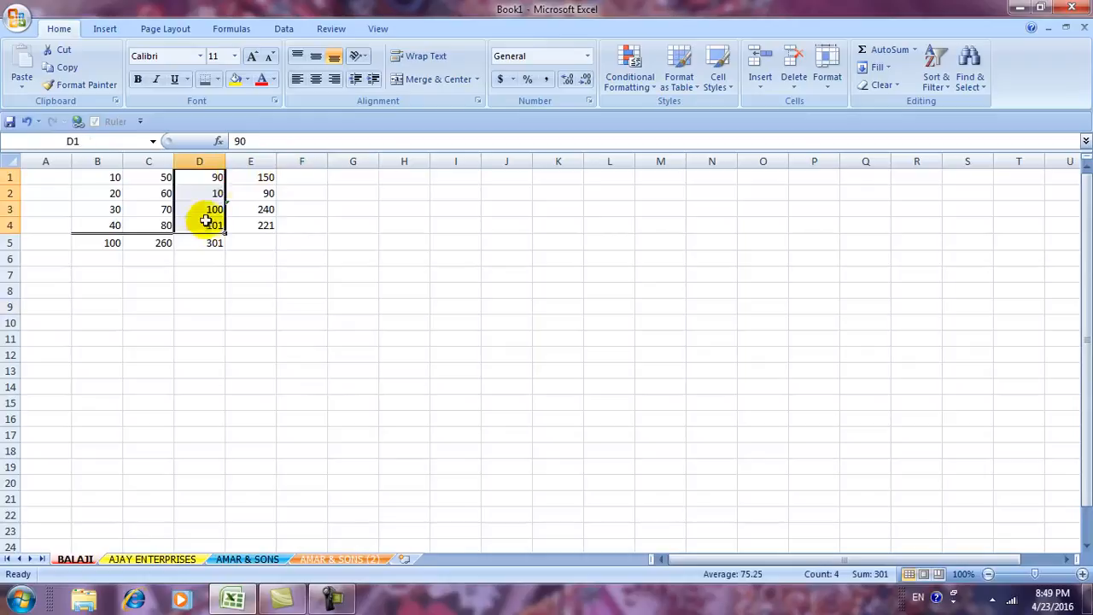
click(311, 256)
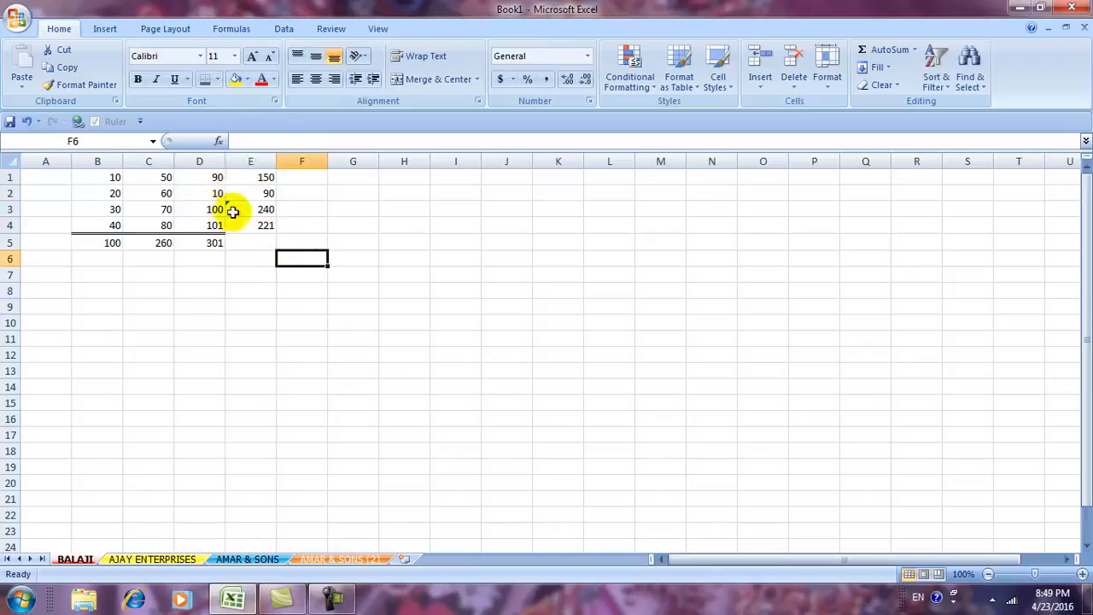
Put a thick box border around the row totals E1:E4.
drag(245, 177, 243, 222)
click(217, 79)
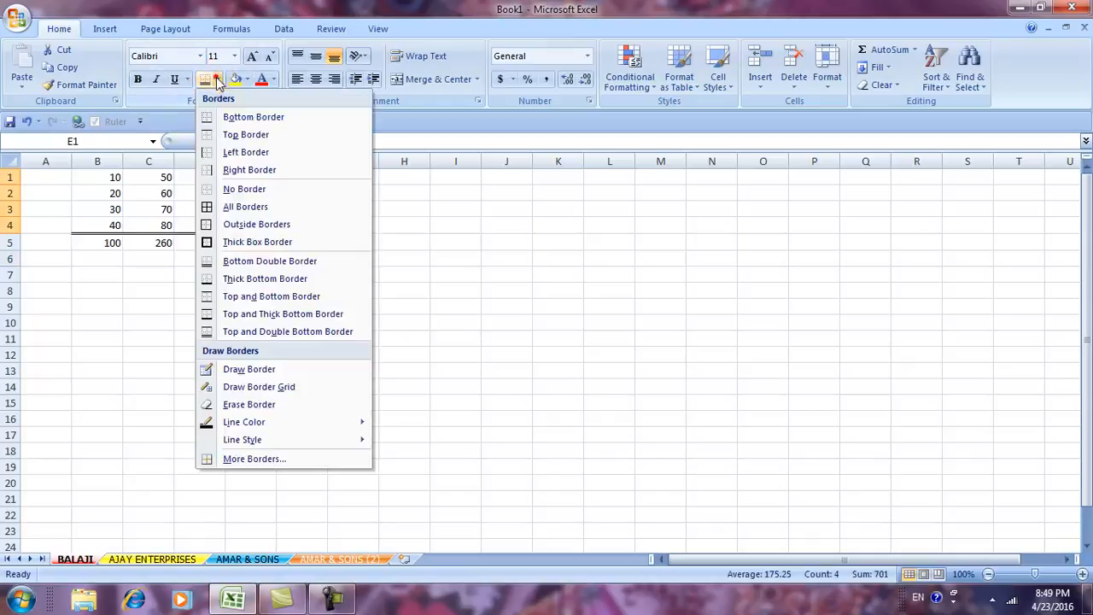
click(227, 243)
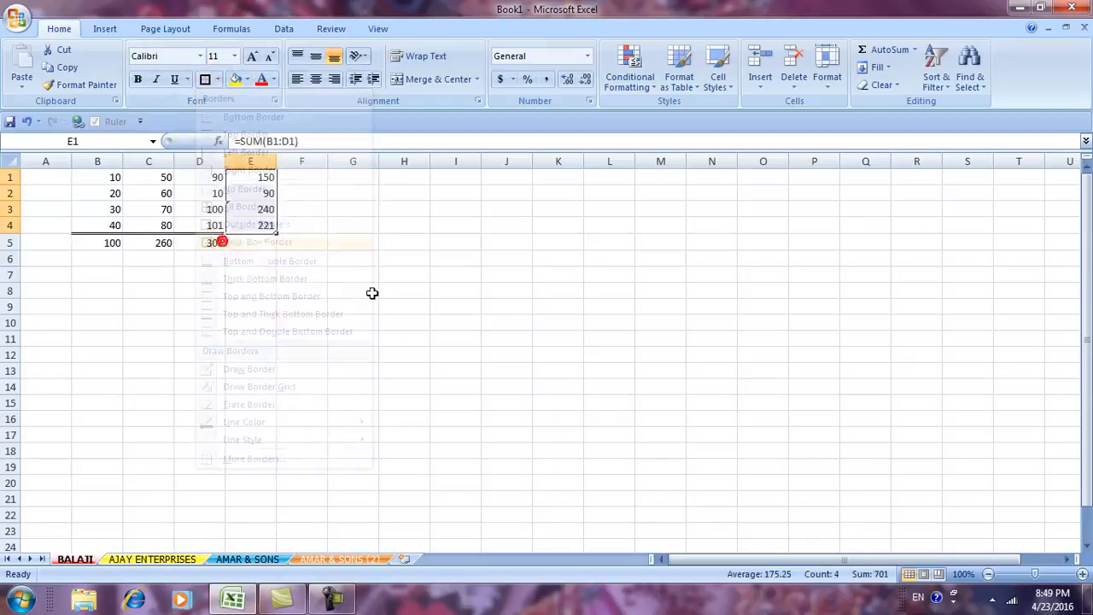
click(412, 303)
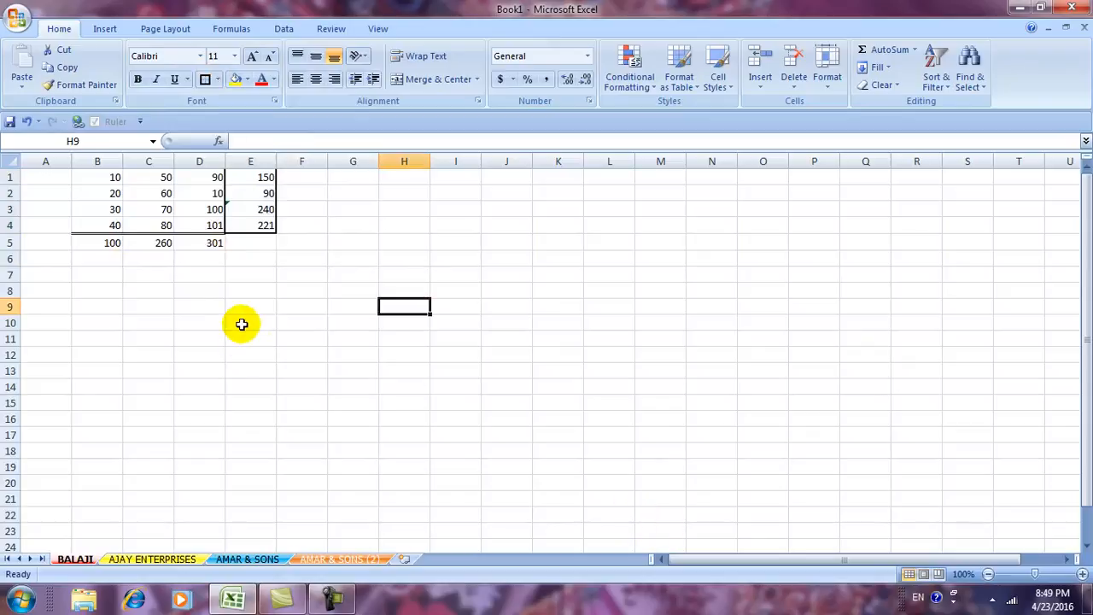
click(888, 69)
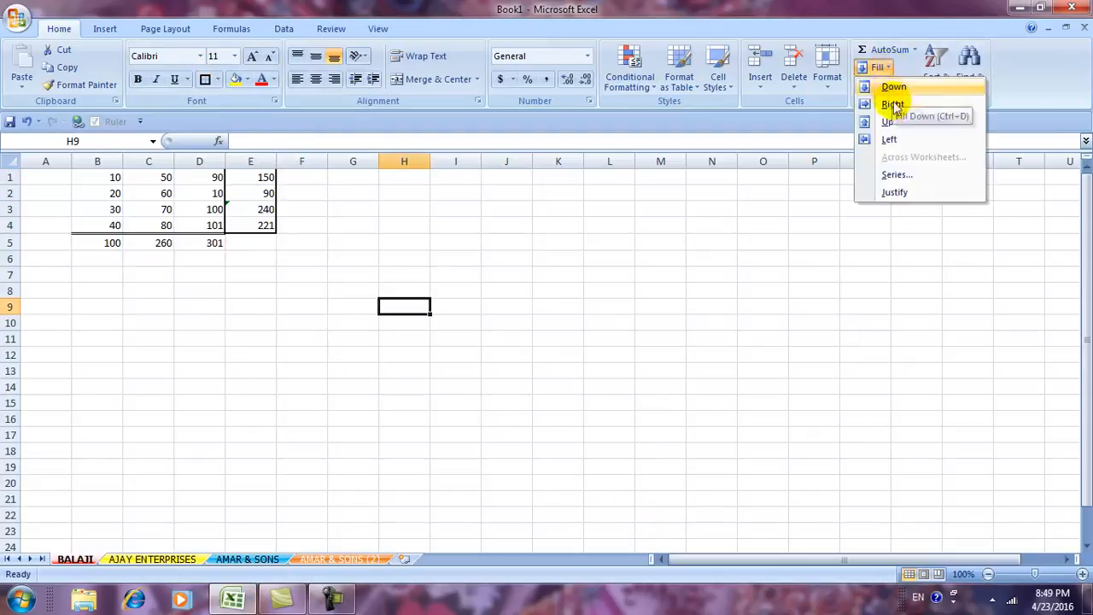
click(748, 349)
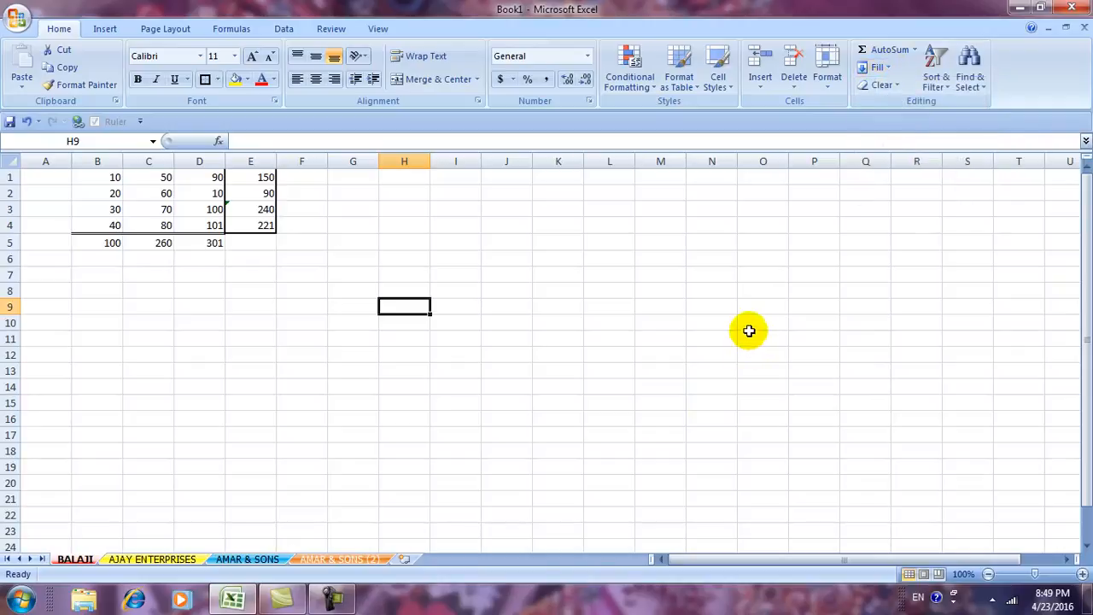
drag(598, 325, 600, 336)
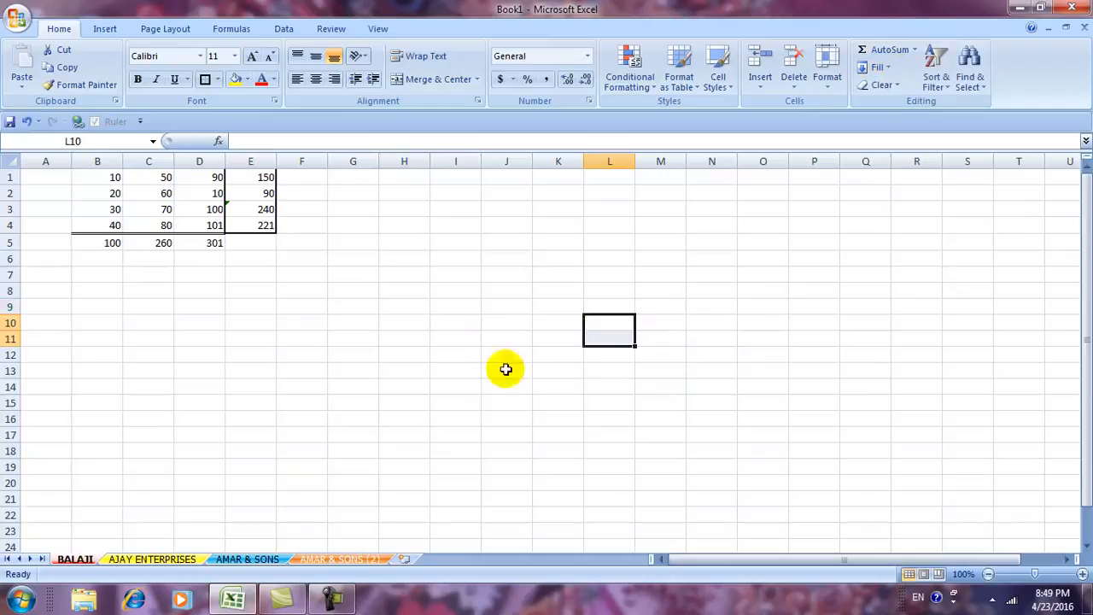
click(468, 407)
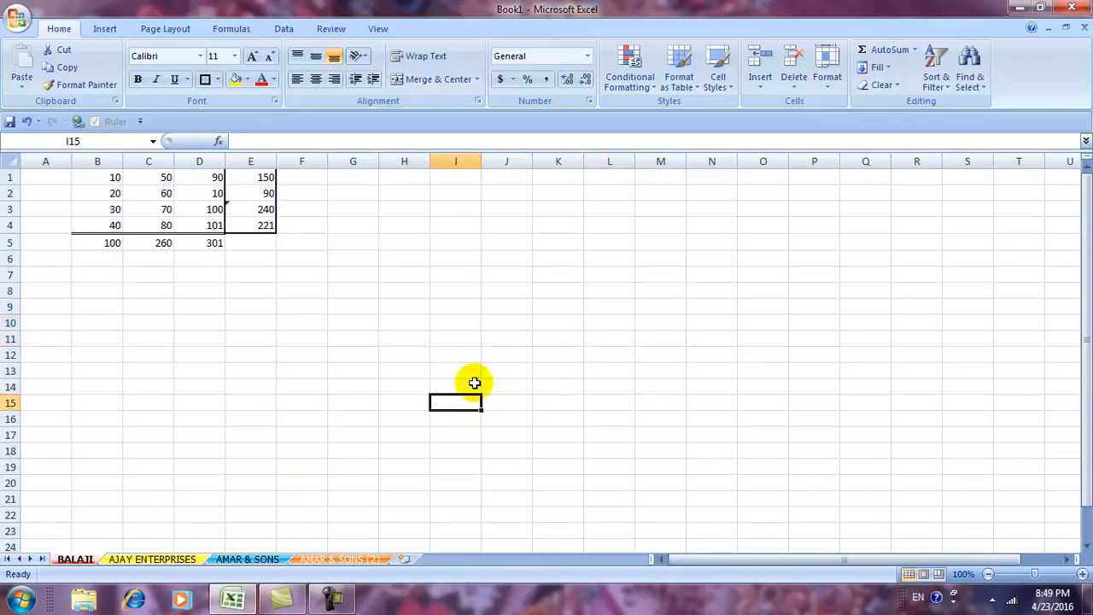
text(45)
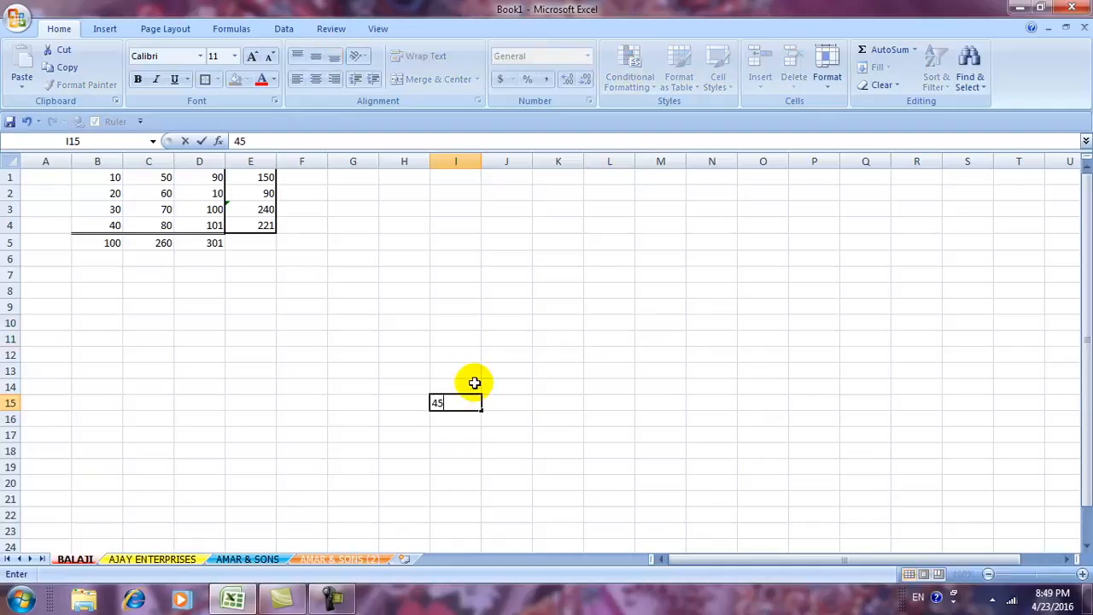
key(Return)
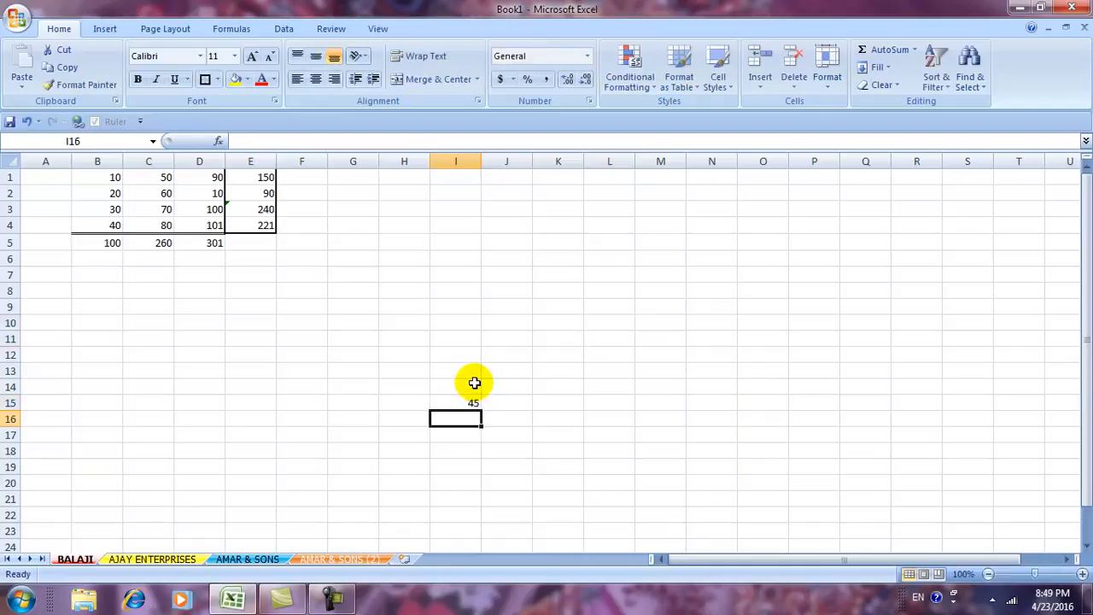
click(466, 373)
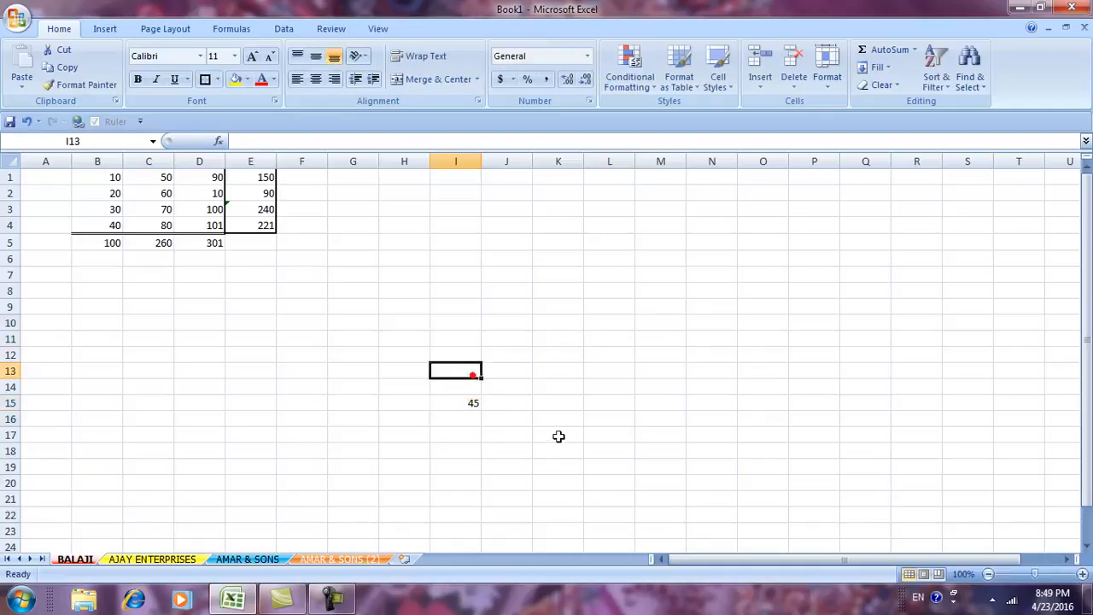
click(647, 388)
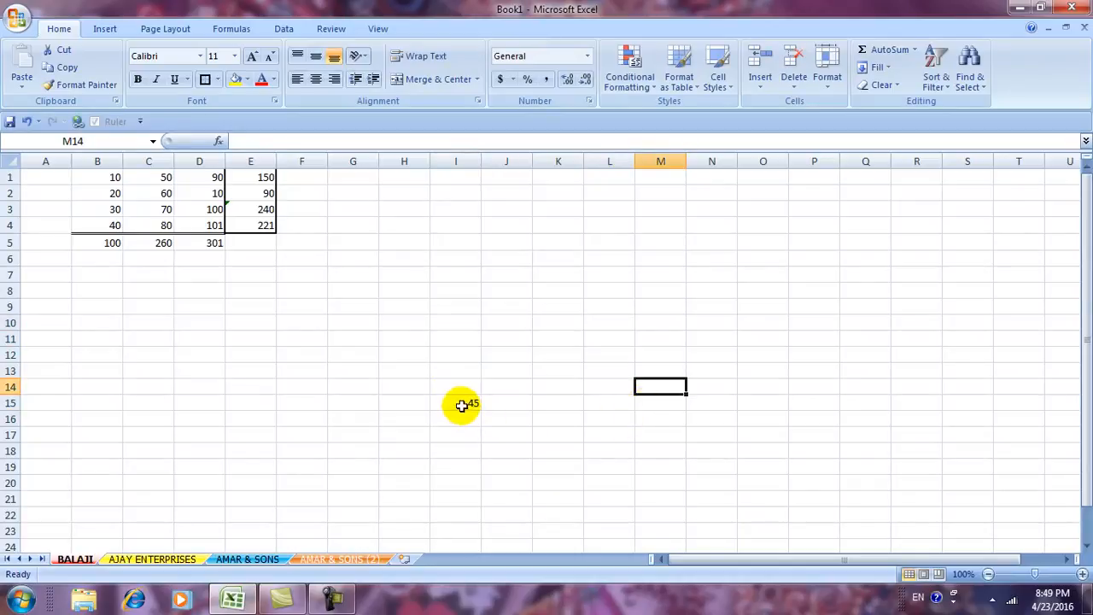
drag(461, 405, 463, 180)
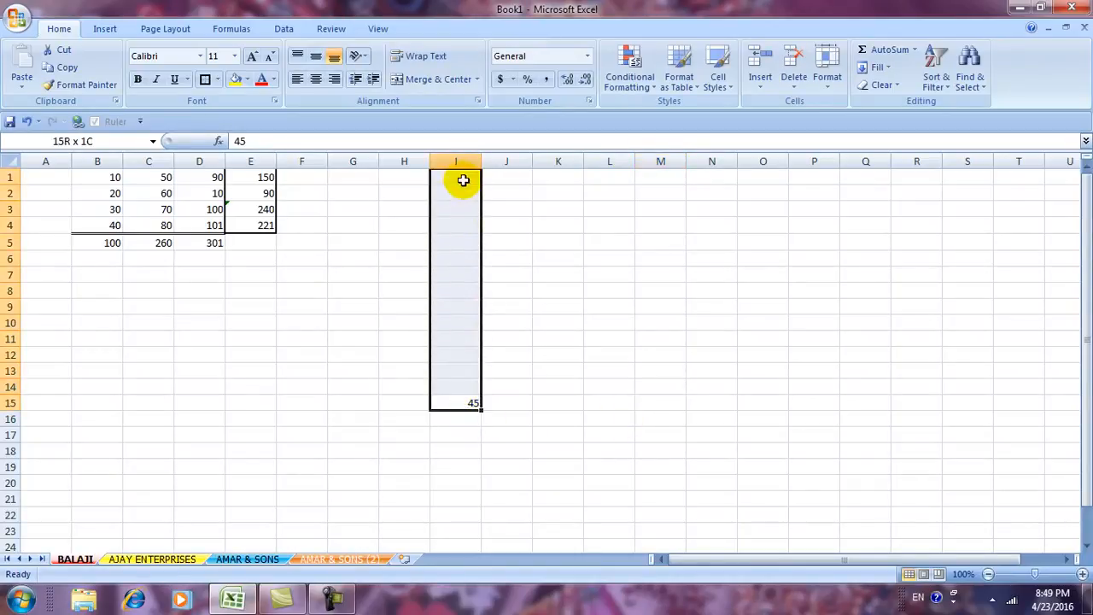
click(561, 366)
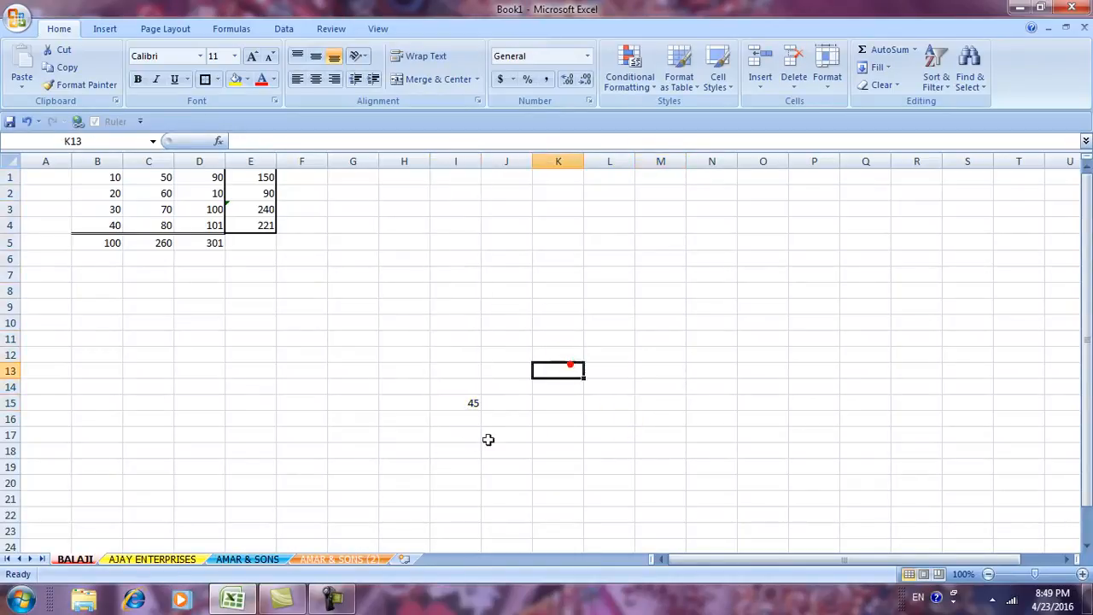
drag(458, 403, 863, 398)
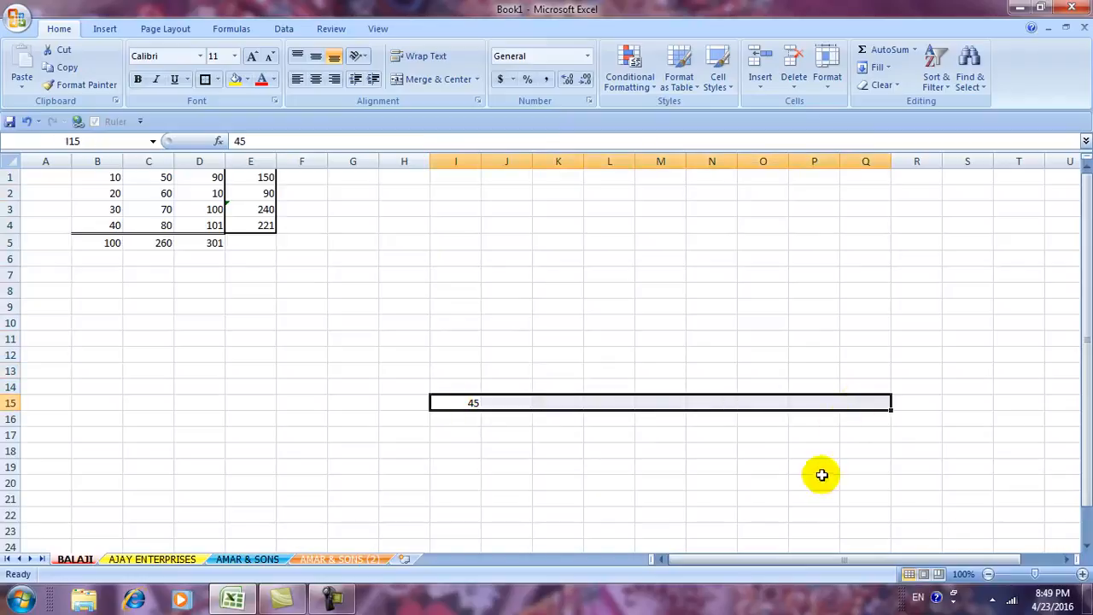
click(818, 476)
drag(445, 402, 141, 402)
click(358, 447)
drag(469, 407, 465, 512)
click(575, 453)
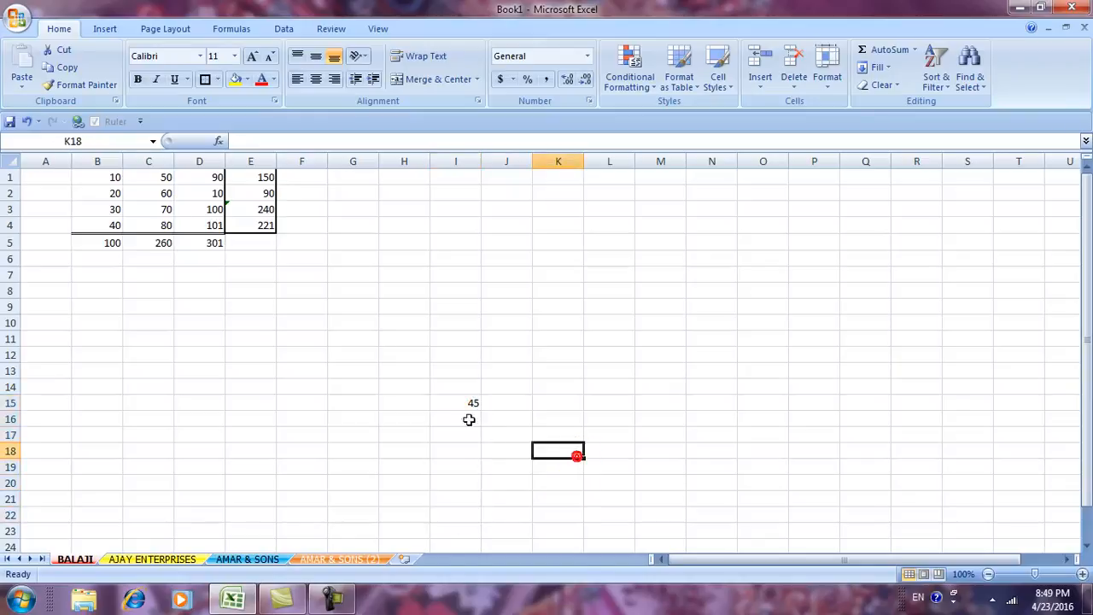
drag(453, 403, 452, 172)
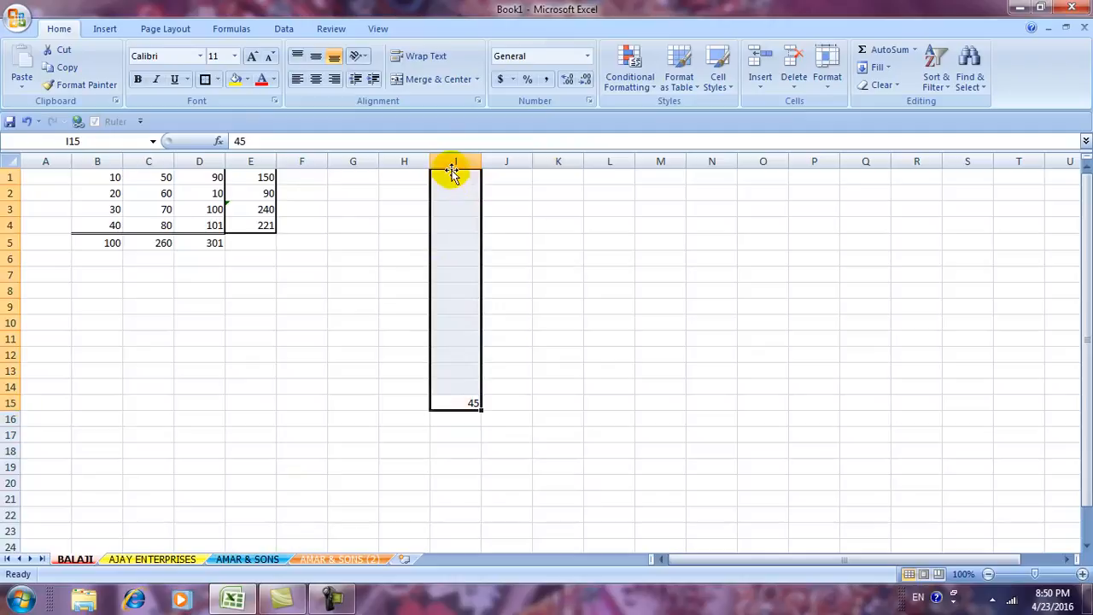
Fill 45 upward through column I above I15, then undo it.
click(884, 69)
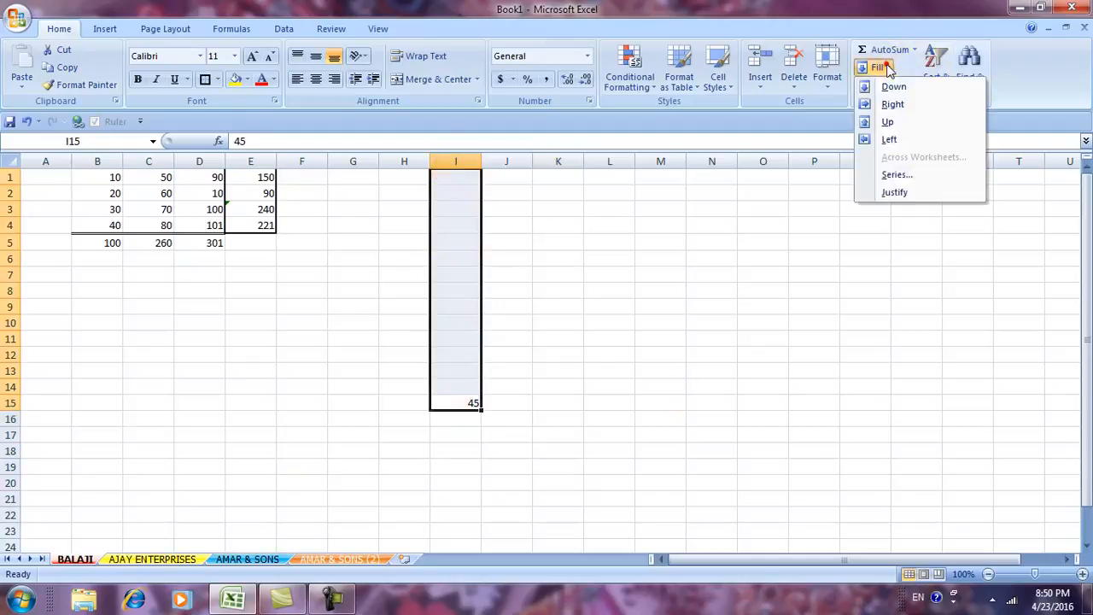
click(885, 122)
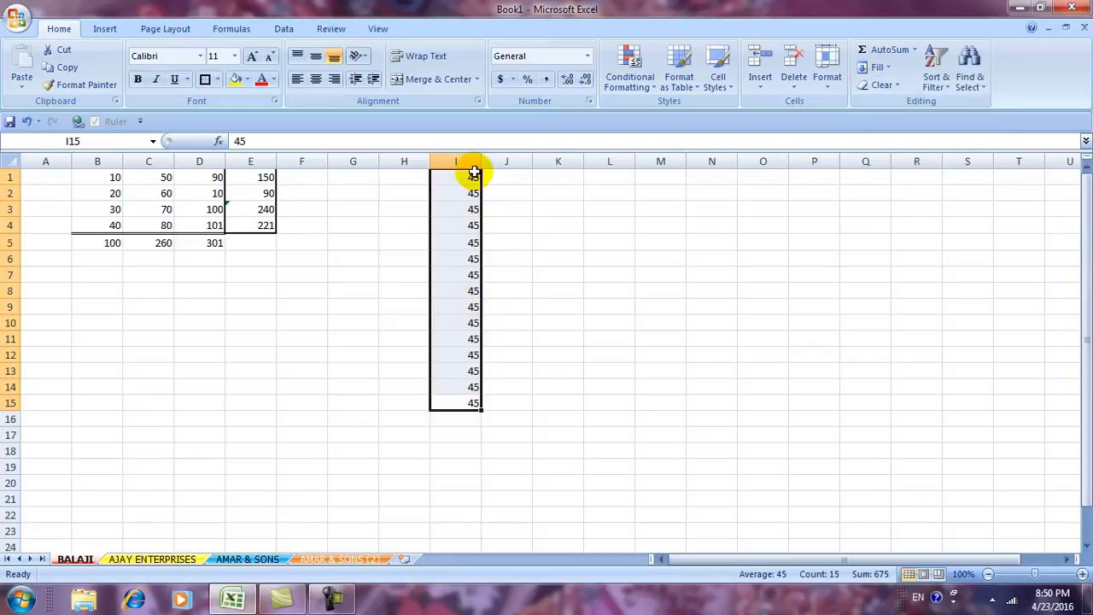
key(ctrl+z)
Fill 45 rightward across I15:Q15 with Fill Right.
click(607, 414)
drag(465, 399, 888, 367)
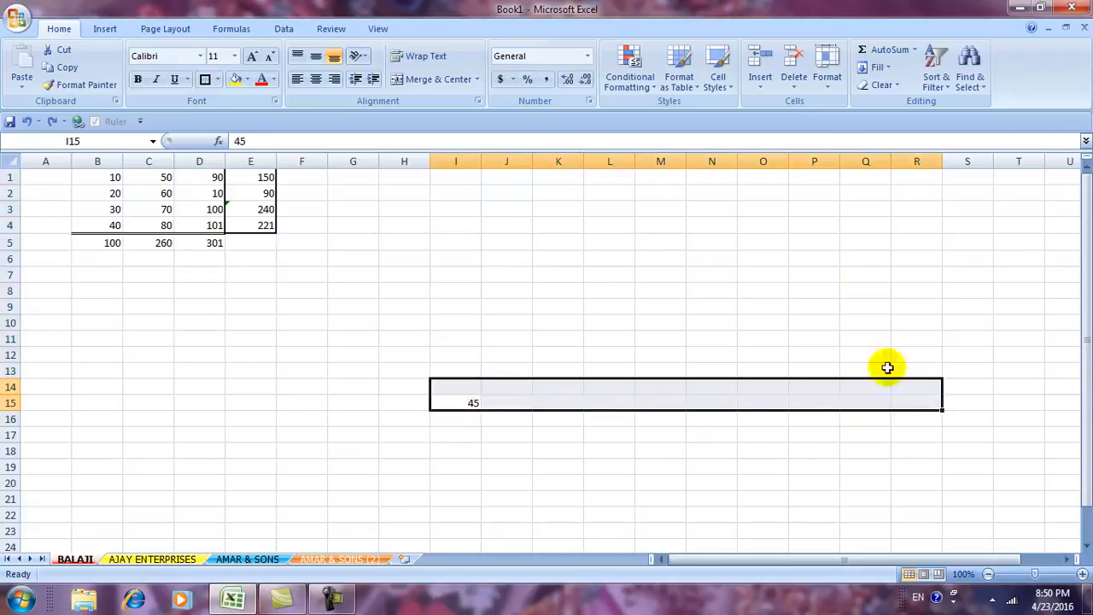
drag(469, 402, 854, 402)
click(884, 67)
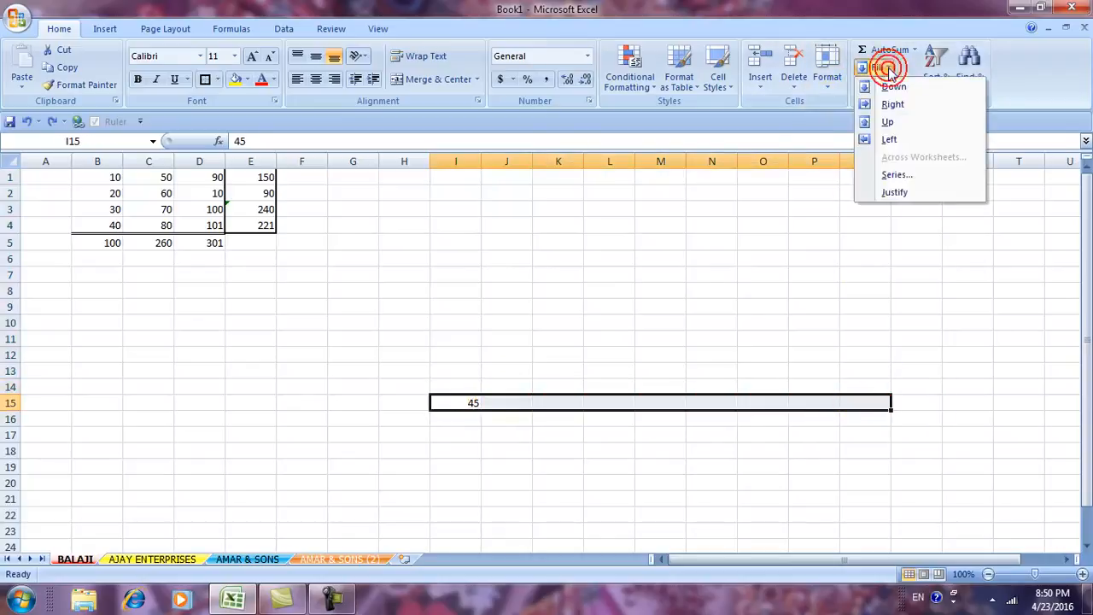
click(893, 103)
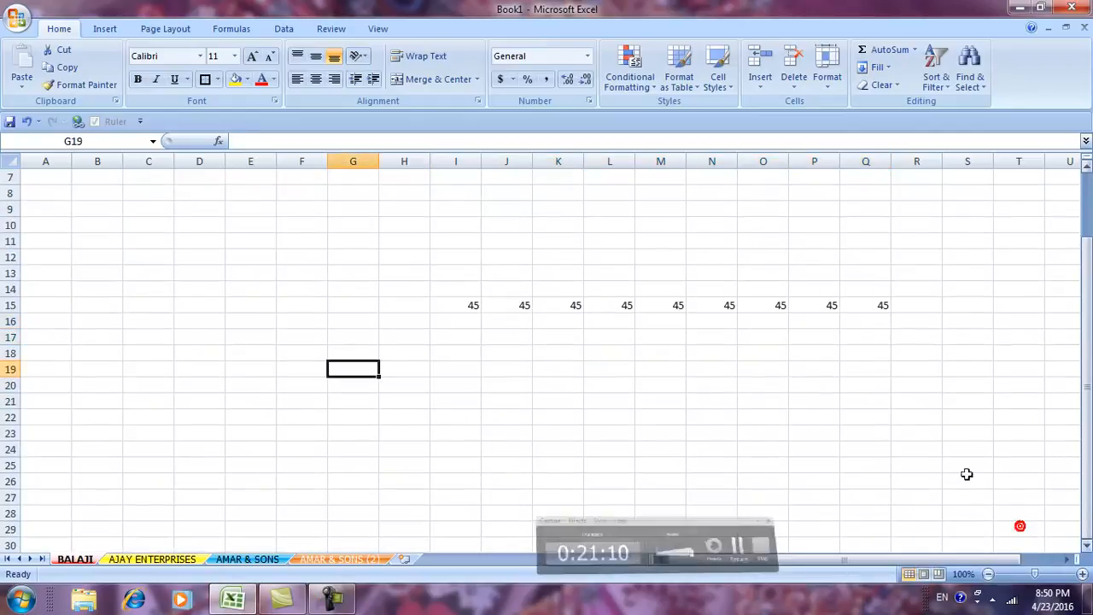
Fill 45 down column I from I15 to I29.
click(810, 385)
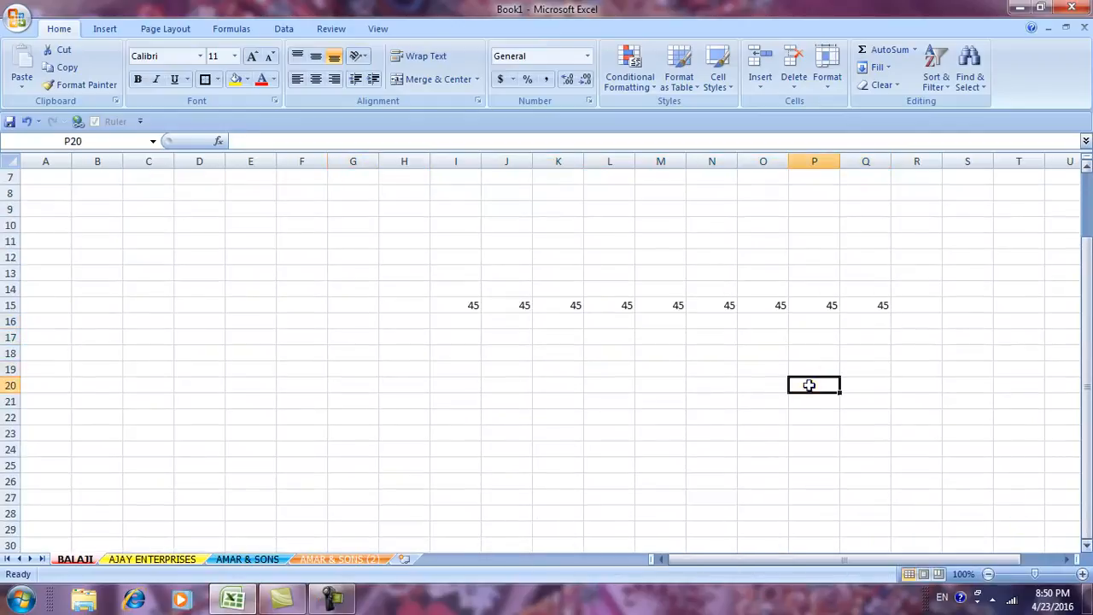
click(453, 308)
drag(453, 307, 456, 529)
click(881, 67)
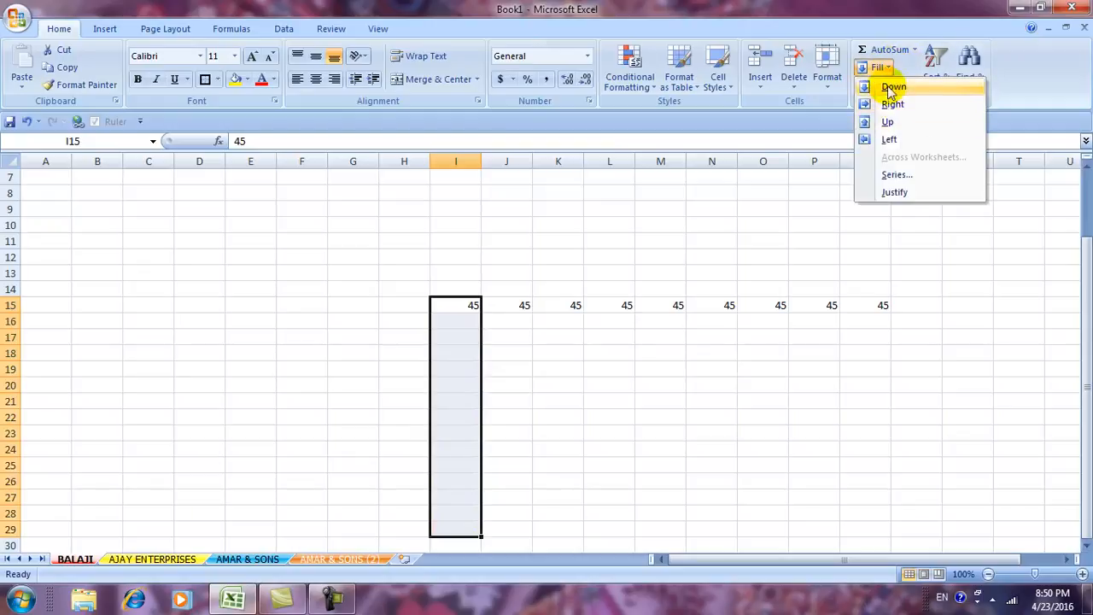
click(890, 88)
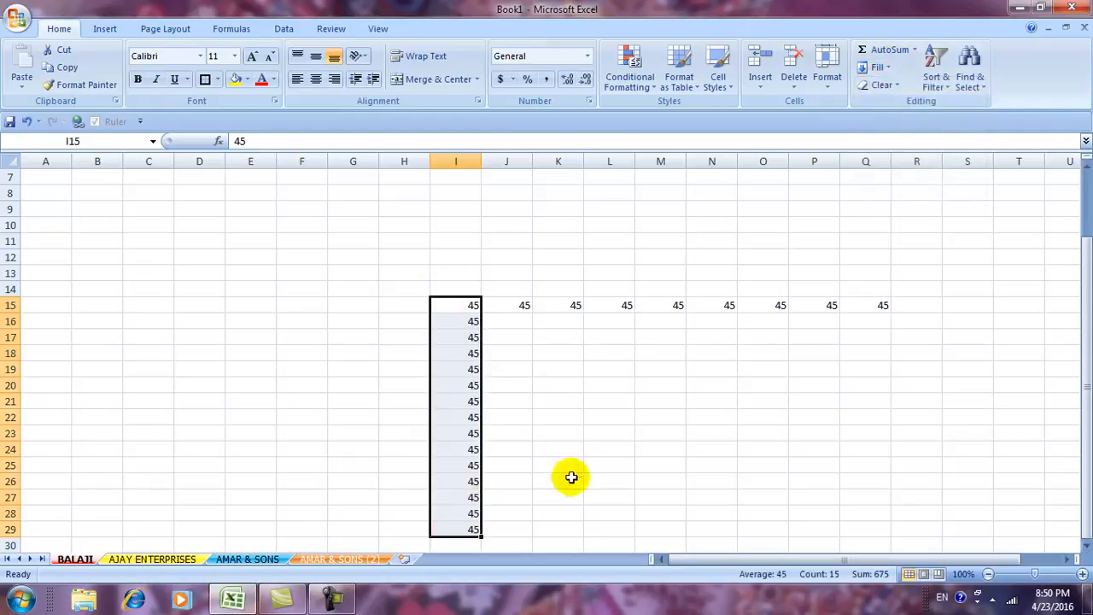
click(609, 480)
Fill 45 leftward along row 15 into B15 through H15.
drag(459, 304, 103, 303)
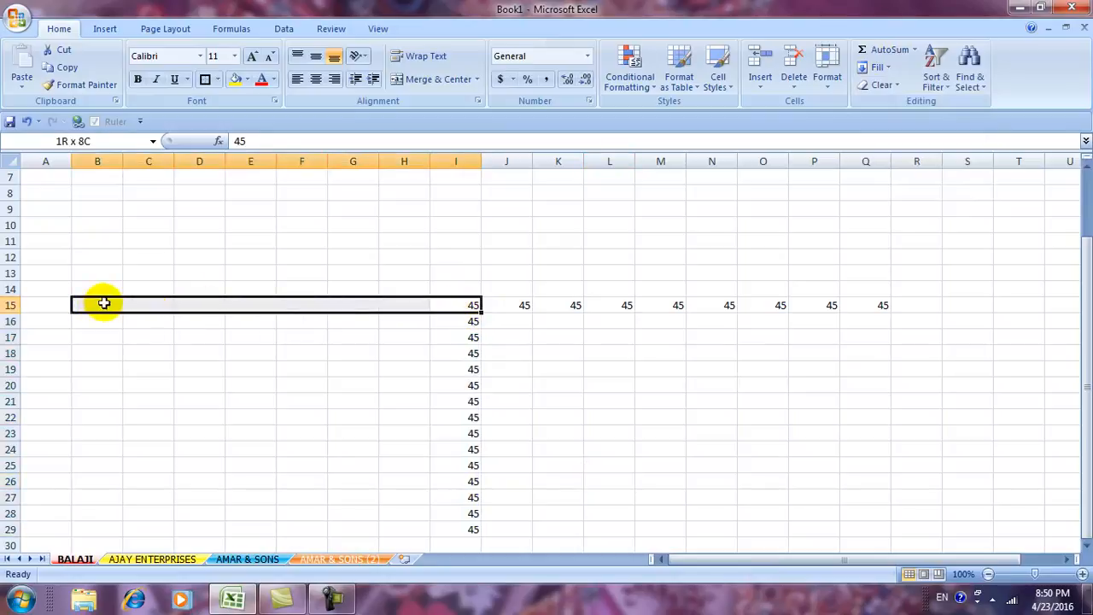
click(886, 68)
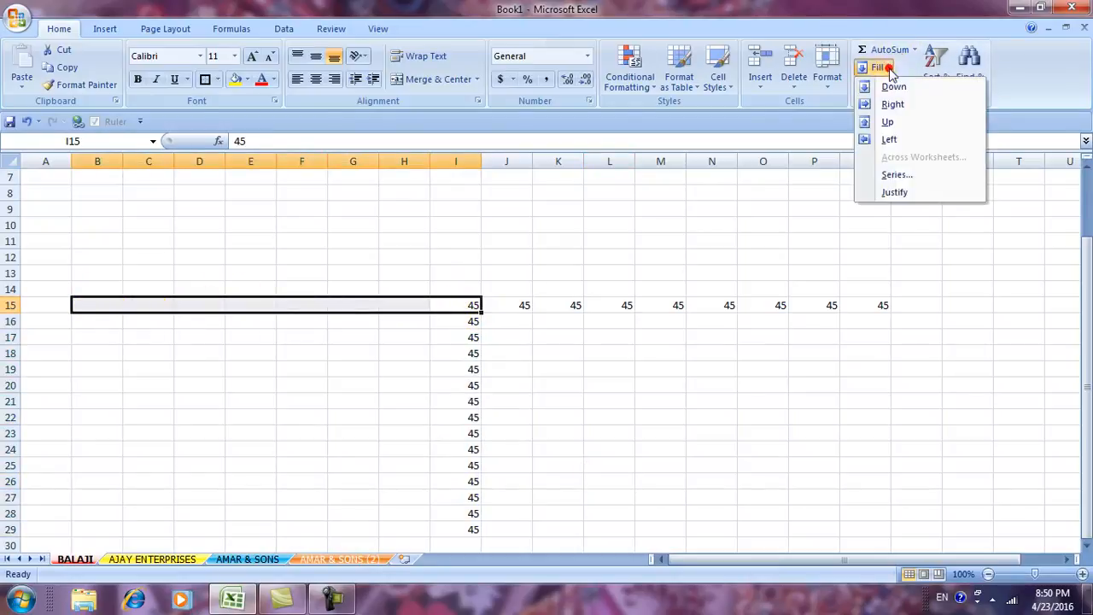
click(888, 139)
click(856, 335)
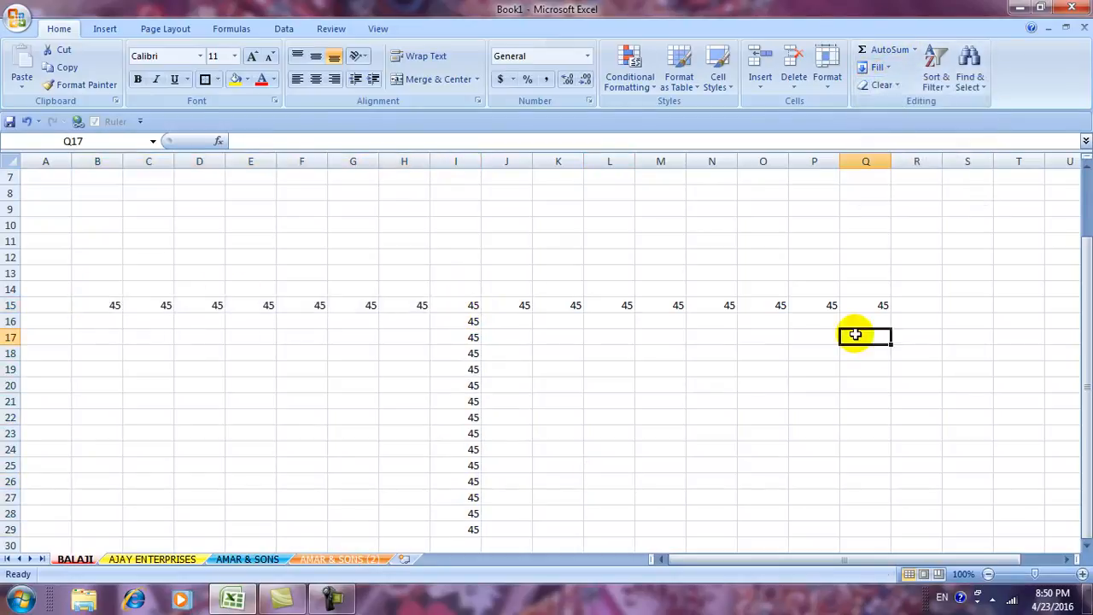
click(884, 67)
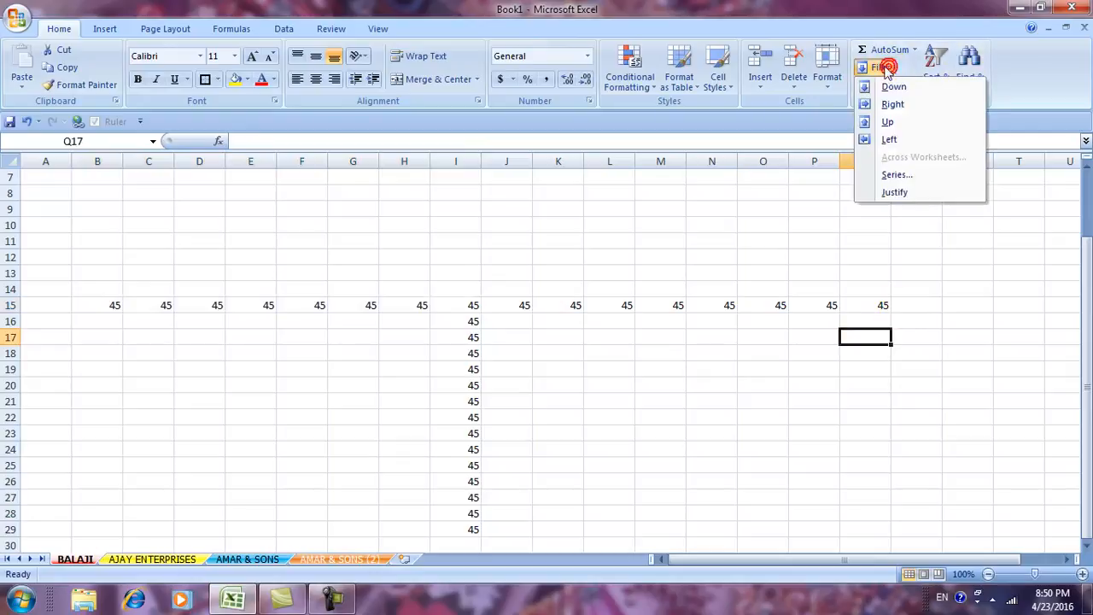
click(803, 313)
Delete all contents from the BALAJI sheet, then from the AJAY ENTERPRISES sheet.
scroll(802, 312, down, 1)
scroll(800, 312, up, 3)
key(ctrl+a)
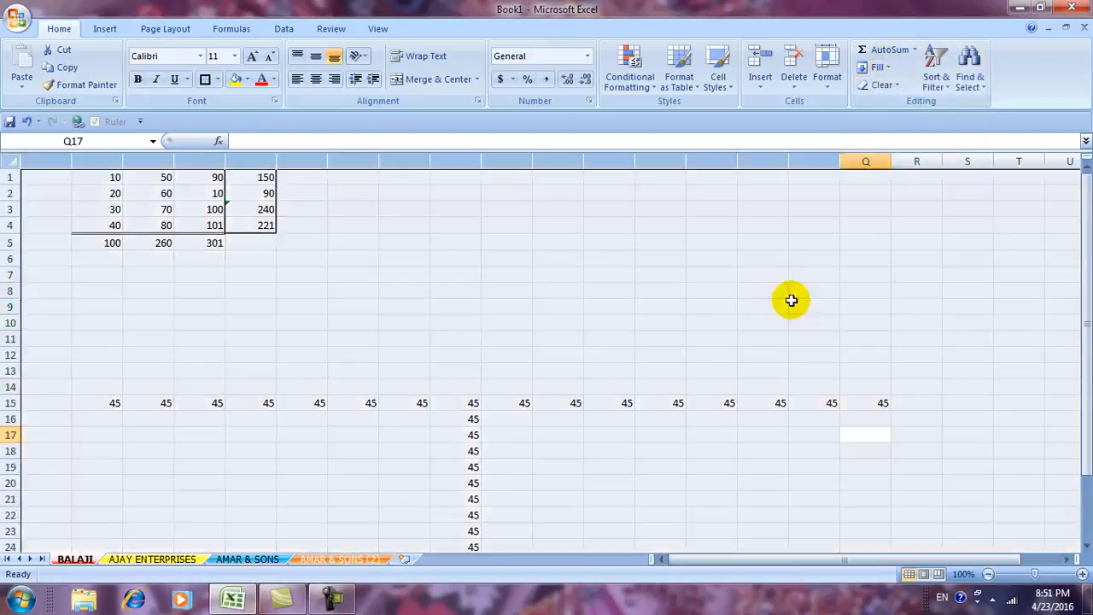
key(Delete)
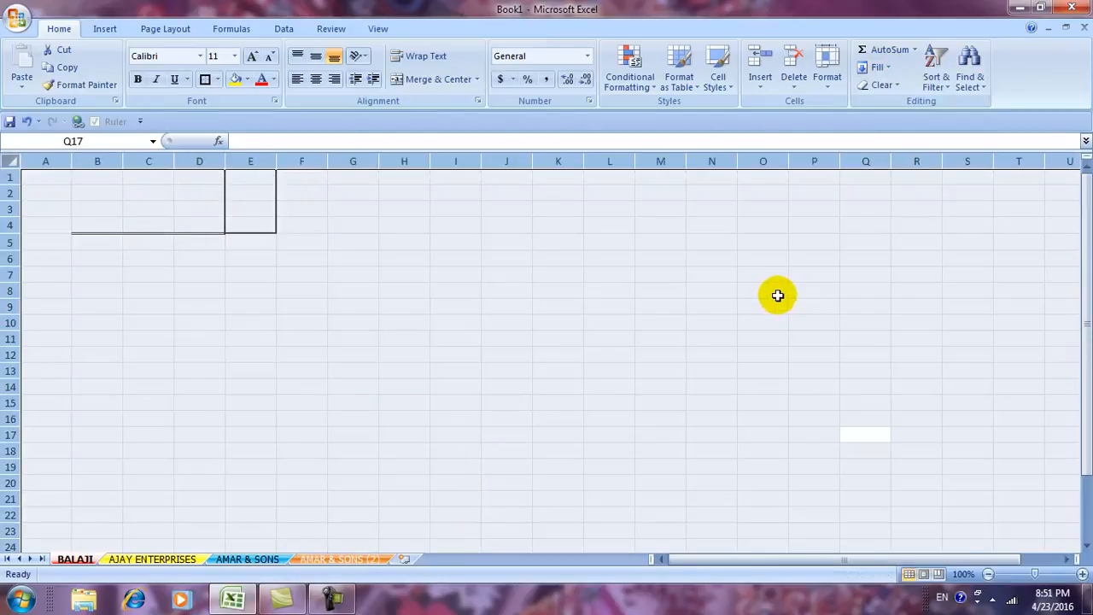
click(151, 558)
drag(124, 424, 114, 422)
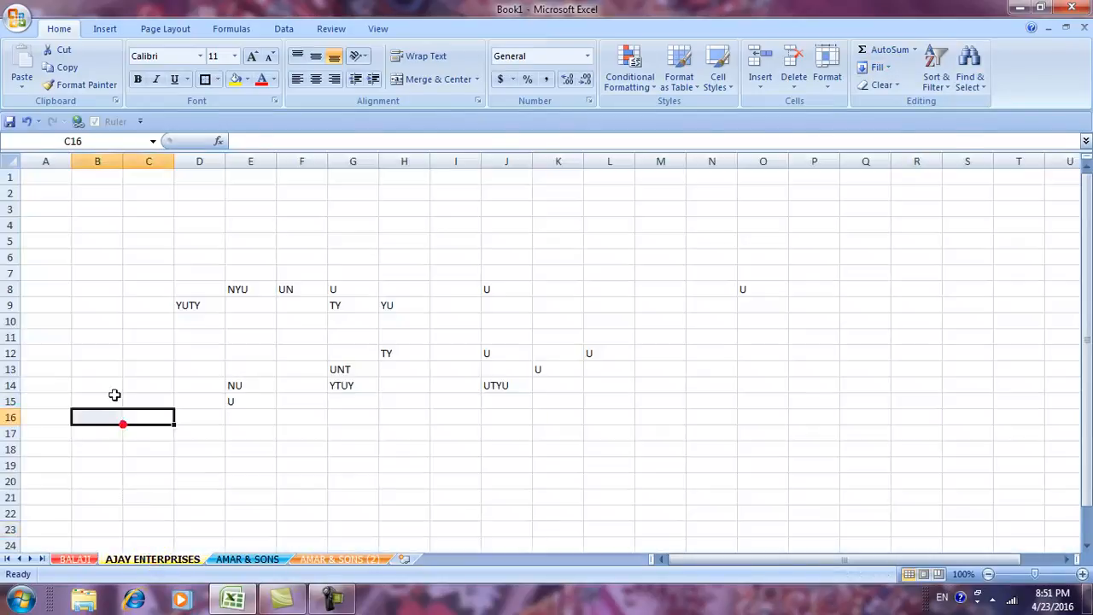
key(ctrl+a)
key(Delete)
click(112, 305)
Enter 1 in cell A1 of the AJAY ENTERPRISES sheet.
click(47, 179)
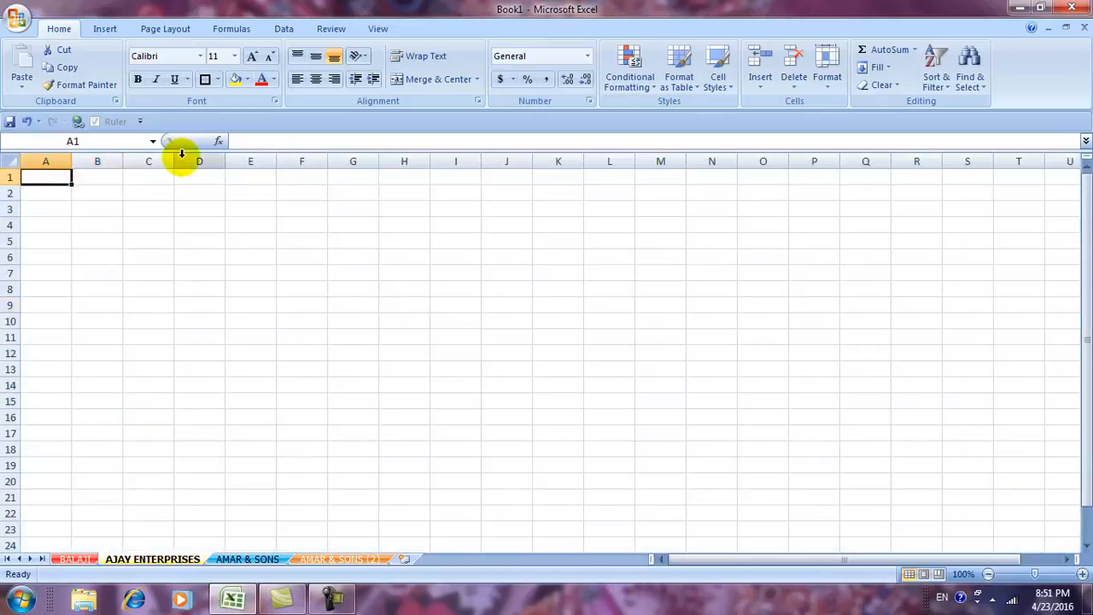
text(1)
click(212, 397)
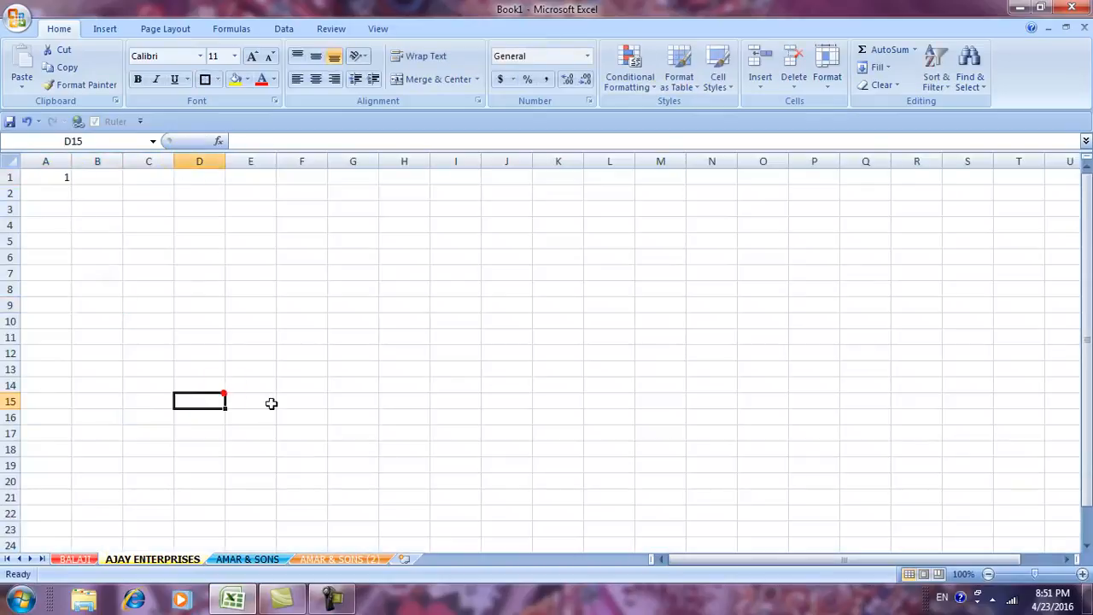
click(344, 364)
click(35, 178)
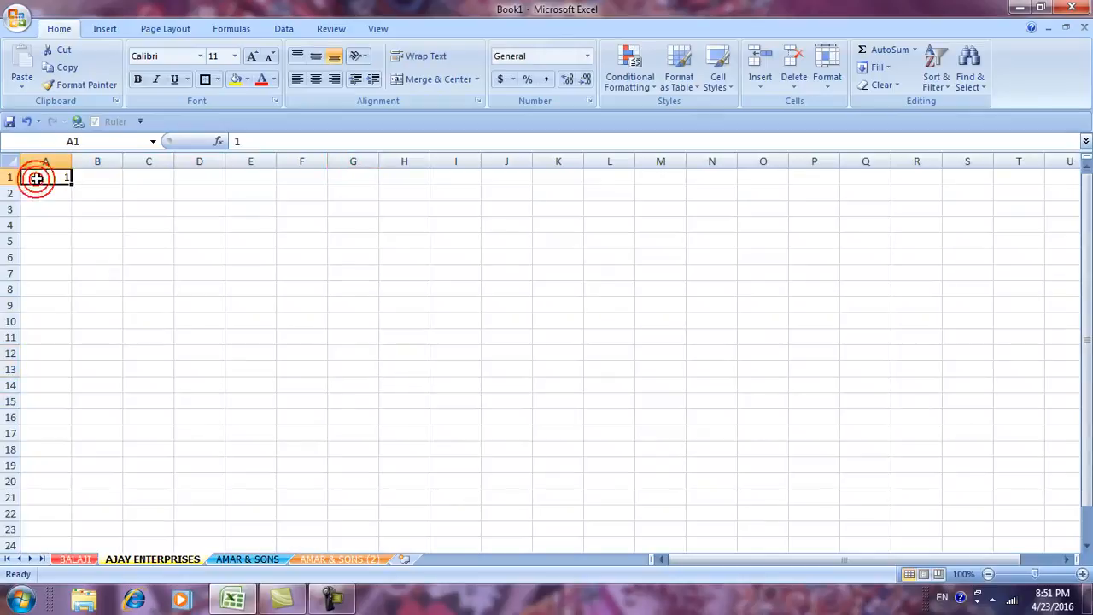
Select A1:A20 and bring up the Fill Series dialog.
drag(44, 180, 42, 476)
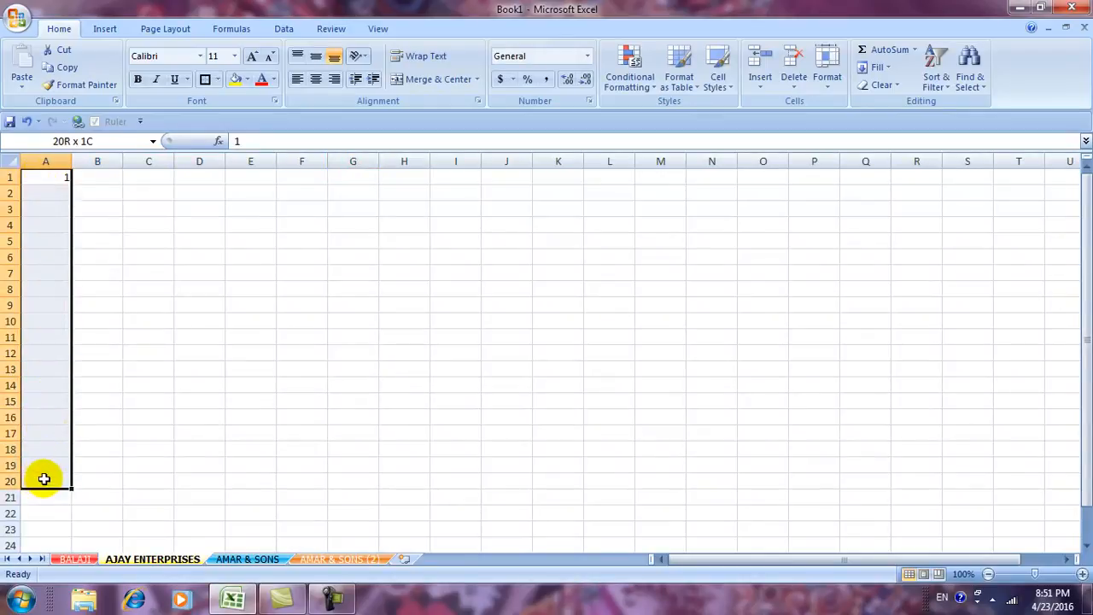
click(888, 70)
click(888, 176)
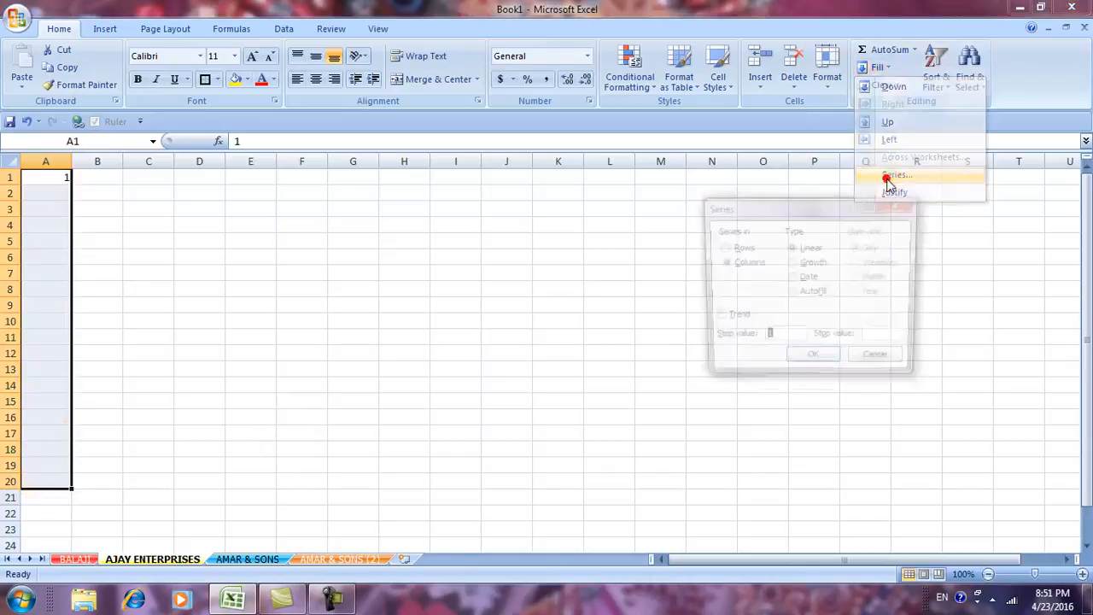
drag(773, 210, 672, 180)
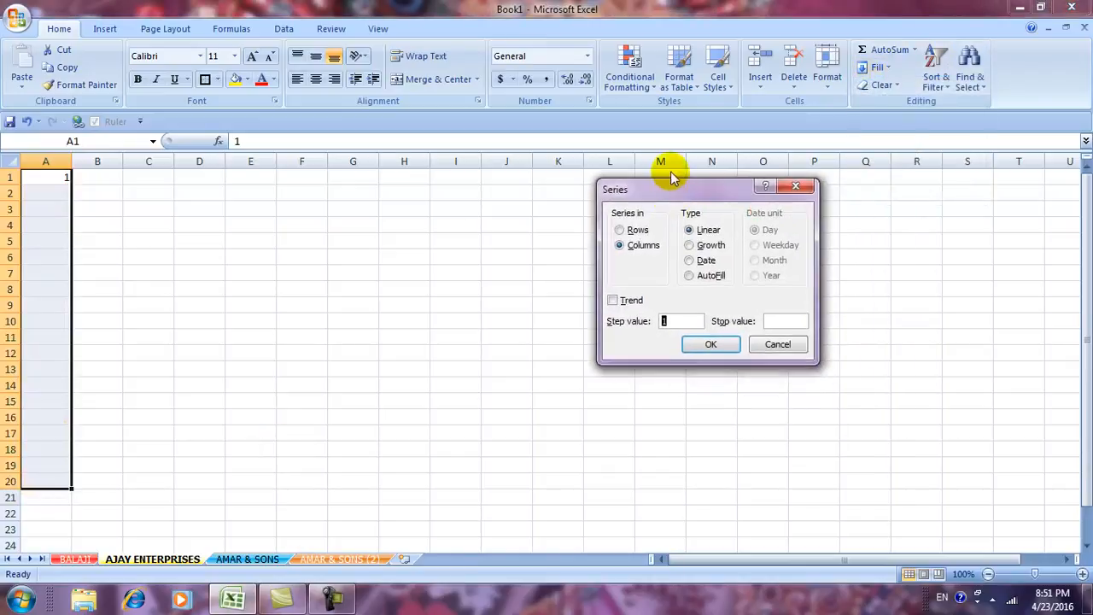
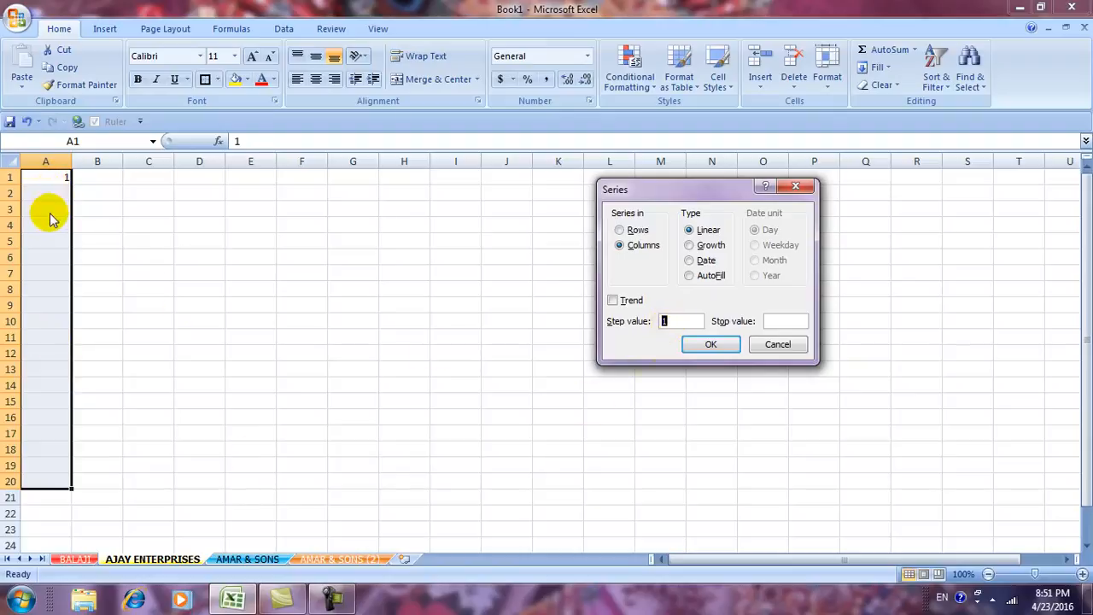
Fill A1:A20 with a linear series 1 to 20, then redo it with step value 2.
click(711, 345)
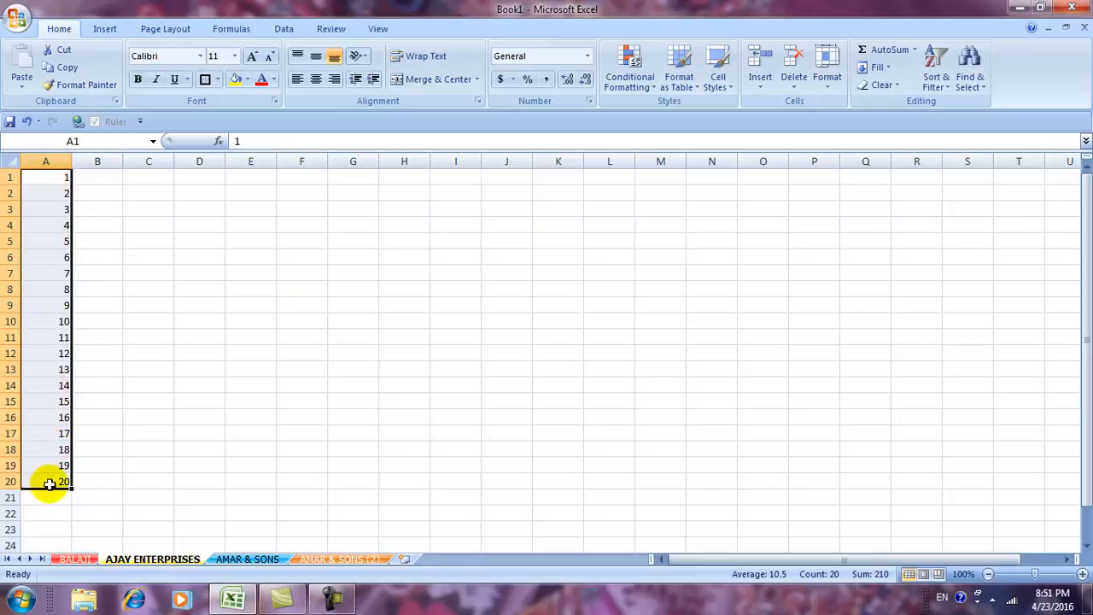
click(888, 68)
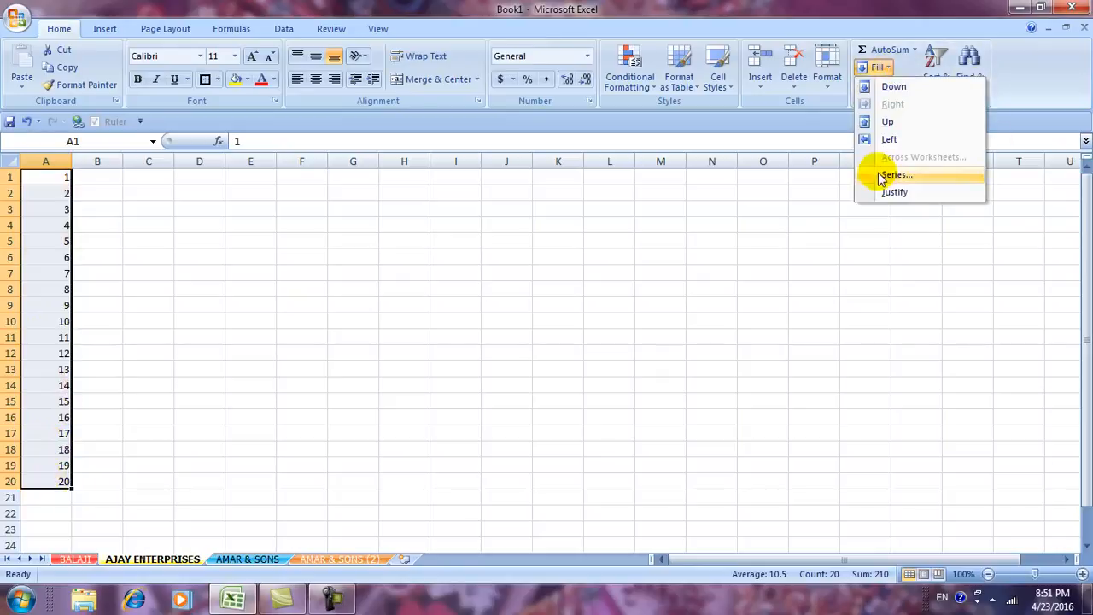
click(894, 175)
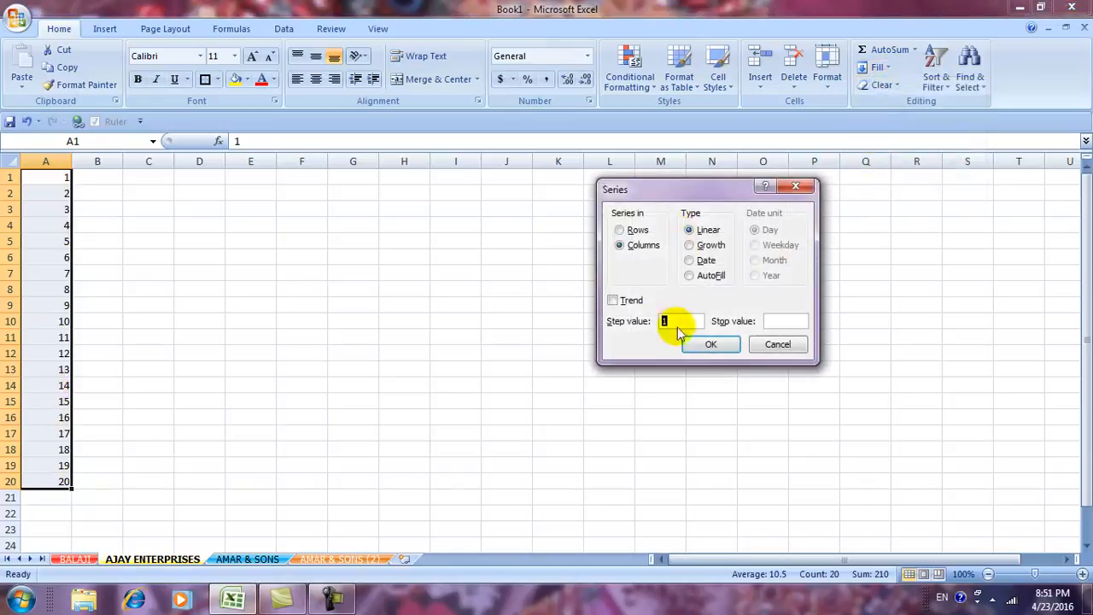
drag(671, 322, 656, 316)
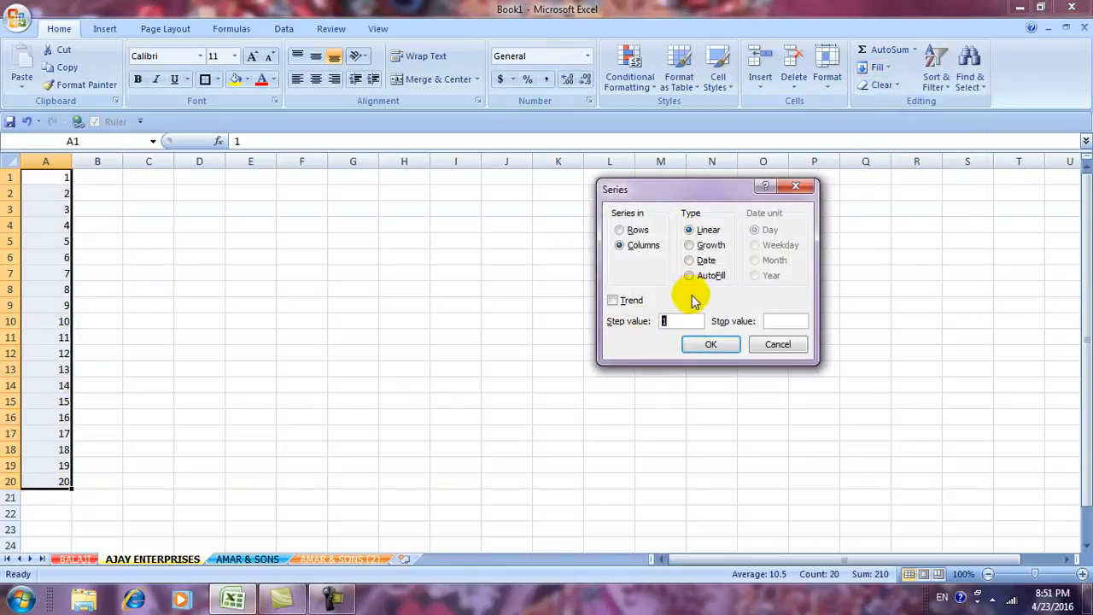
text(2)
click(692, 342)
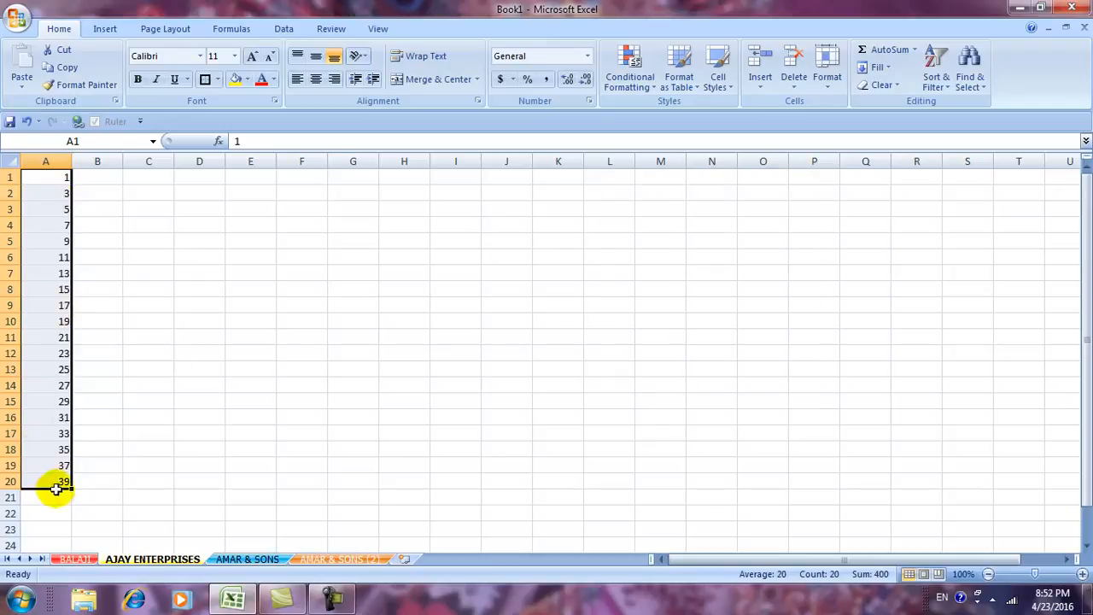
Refill A1:A20 as a linear series with step value 3, running 1 to 58.
click(879, 68)
click(895, 176)
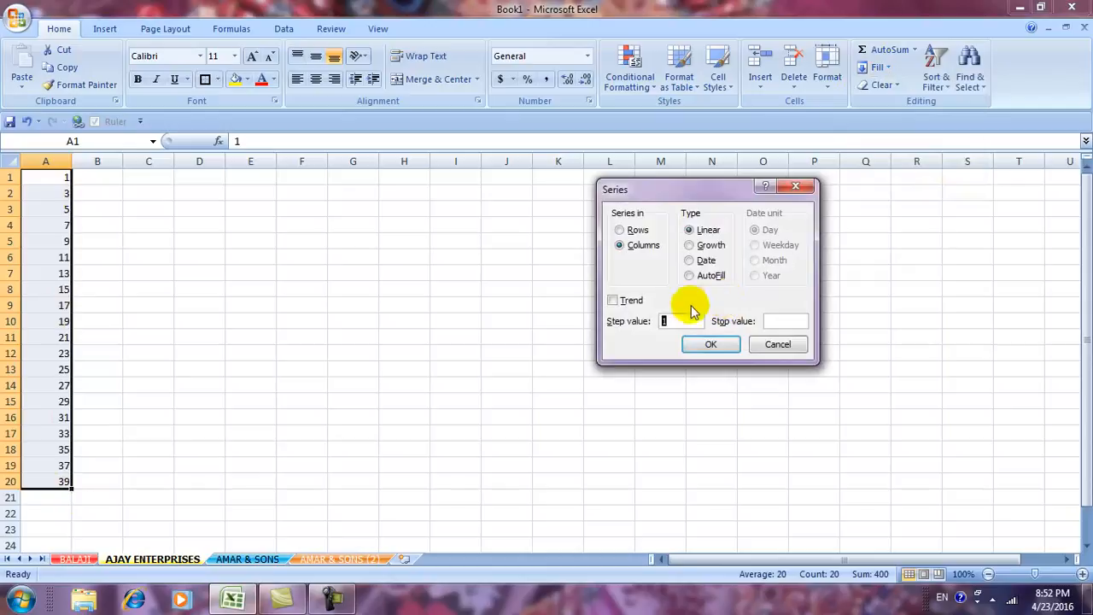
text(3)
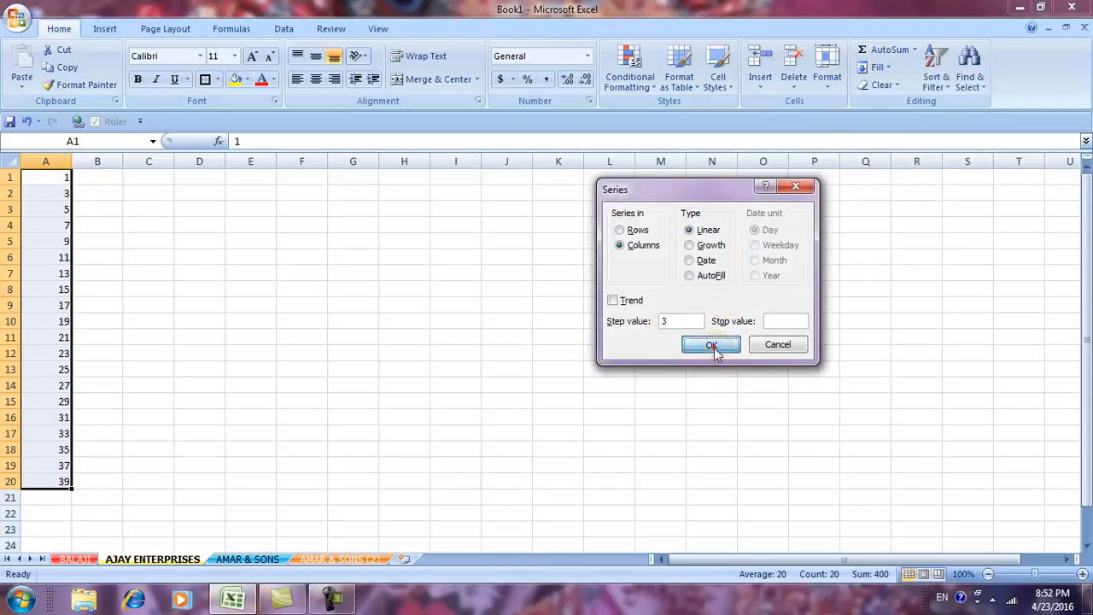
click(710, 344)
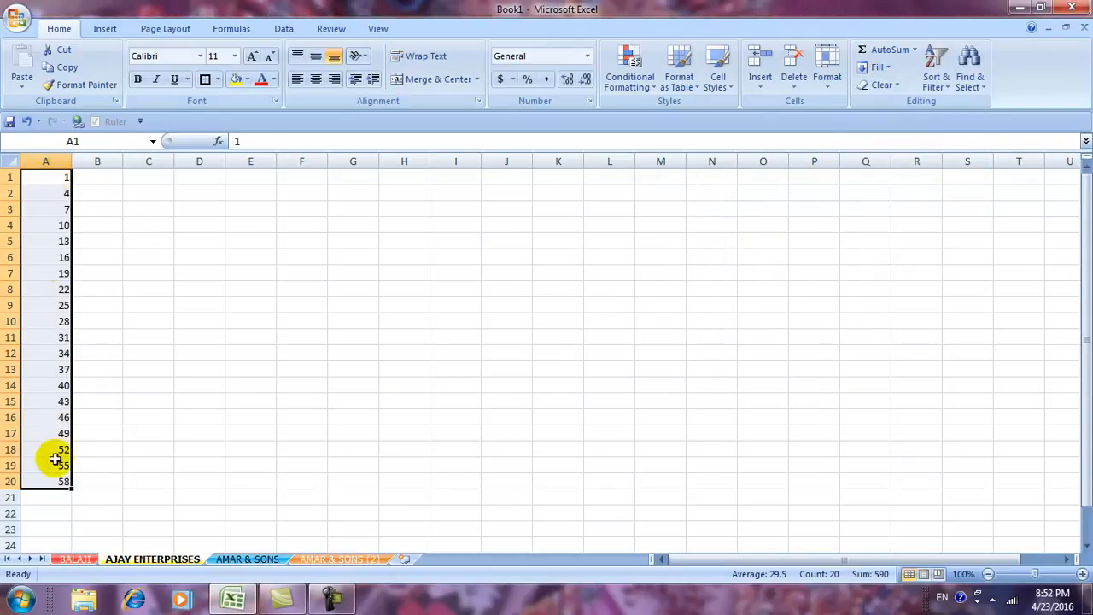
click(879, 67)
Reapply the Series fill to column A with step value 3 and a stop value.
click(880, 174)
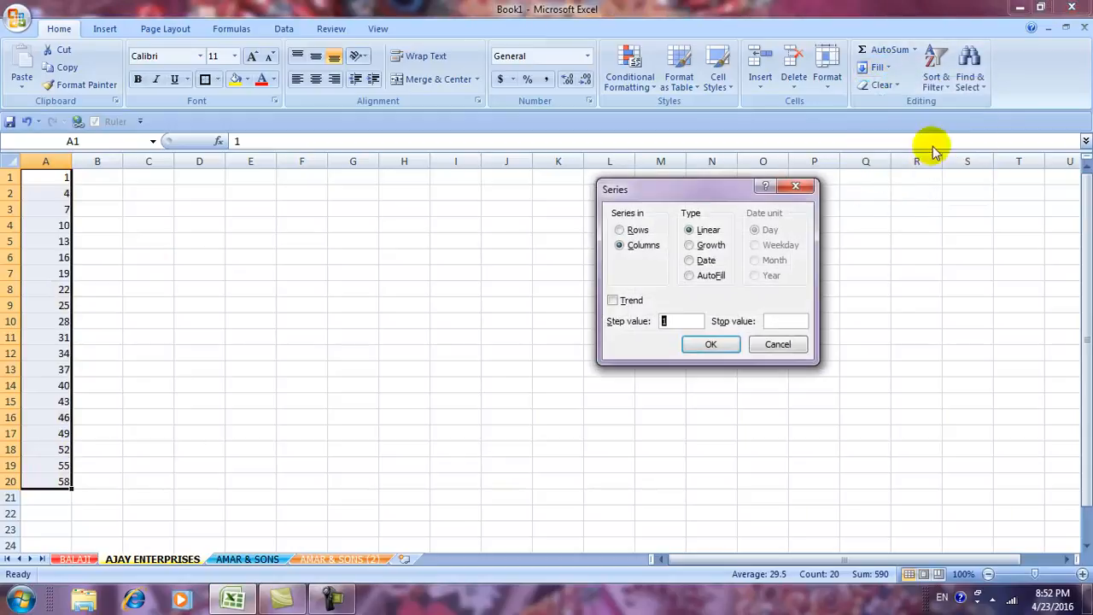
click(771, 321)
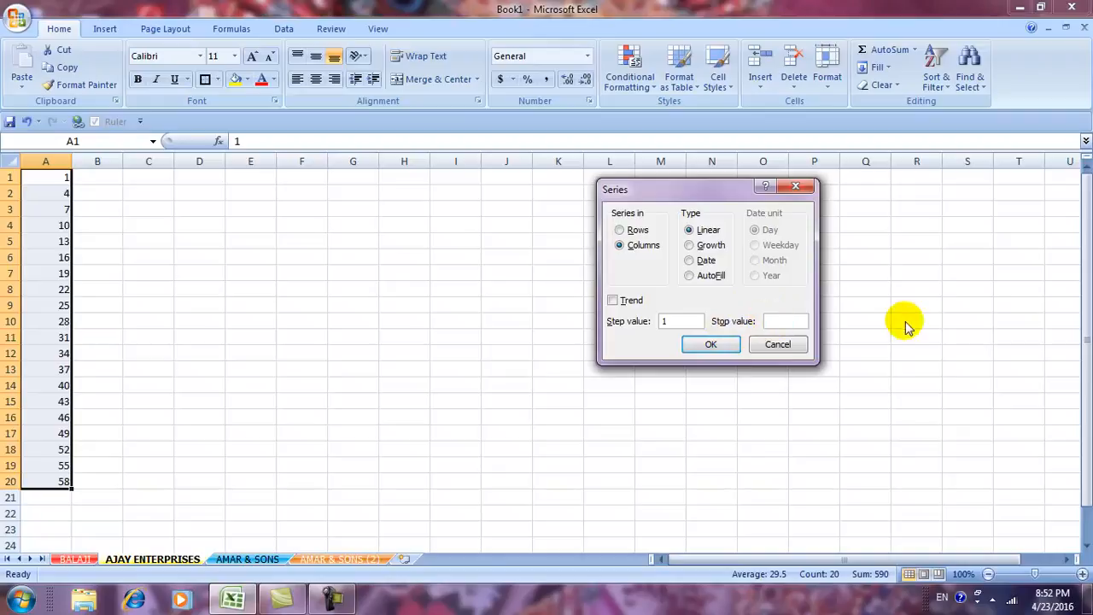
double_click(679, 321)
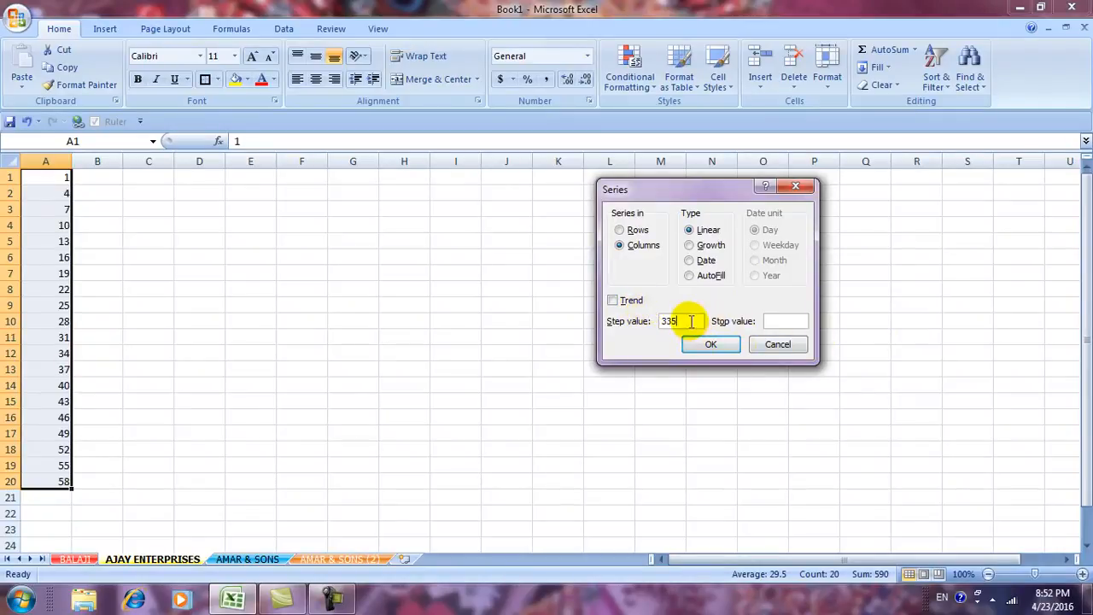
key(BackSpace)
key(BackSpace)
click(796, 321)
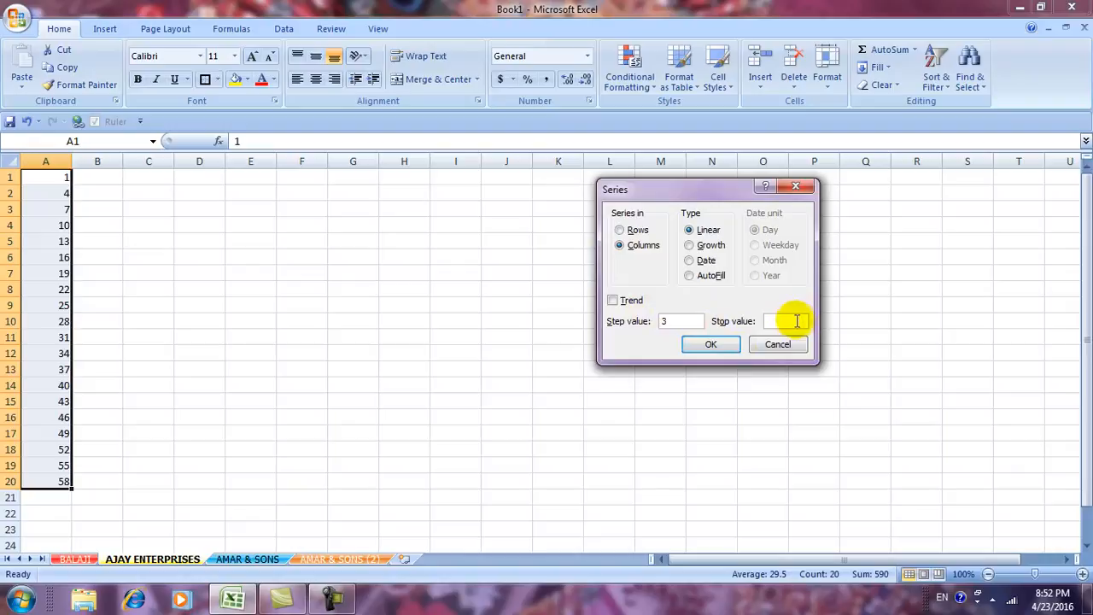
click(690, 344)
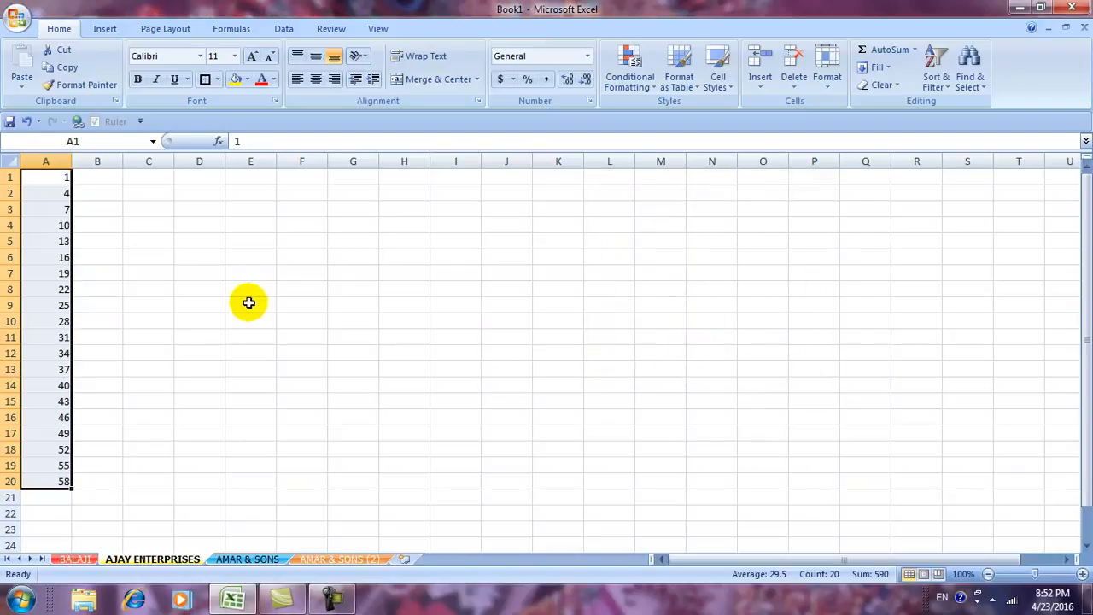
Clear A2:A20, keeping 1 in A1, and reselect A1:A20.
click(52, 177)
drag(61, 196, 68, 481)
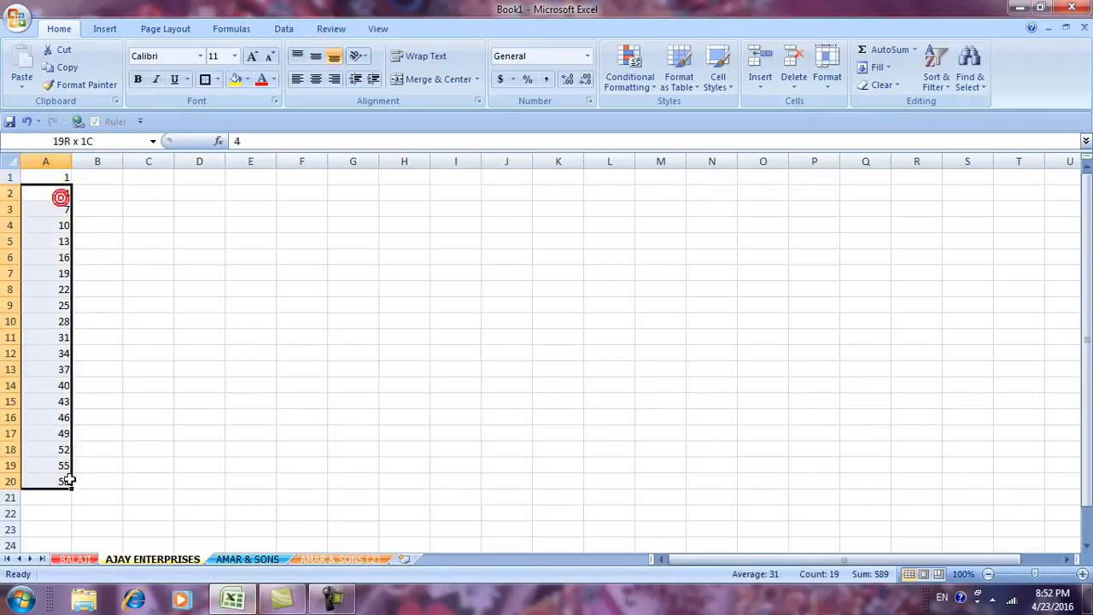
key(Delete)
click(227, 469)
click(59, 177)
drag(59, 177, 45, 478)
Fill A1:A20 with step value 3 and stop value 35, so the series ends at 34 in A12.
click(886, 84)
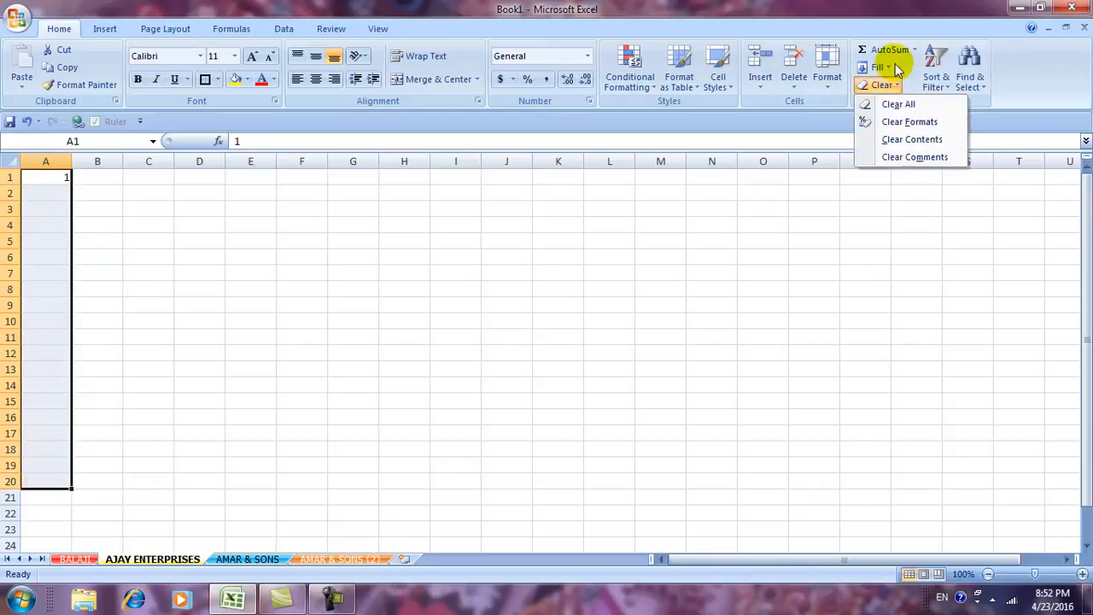
click(879, 67)
click(888, 173)
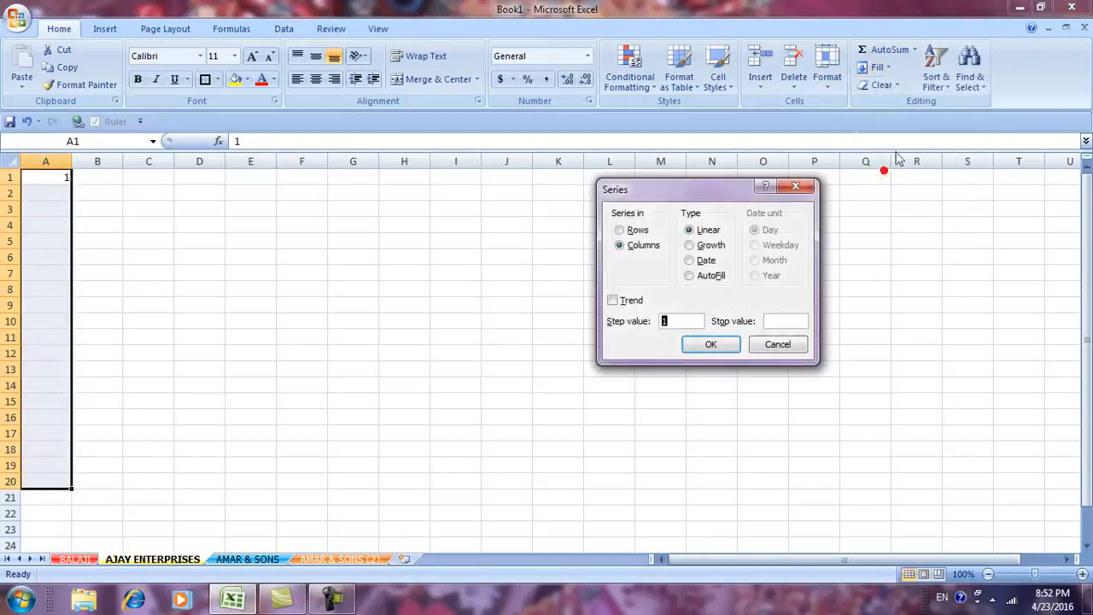
click(673, 322)
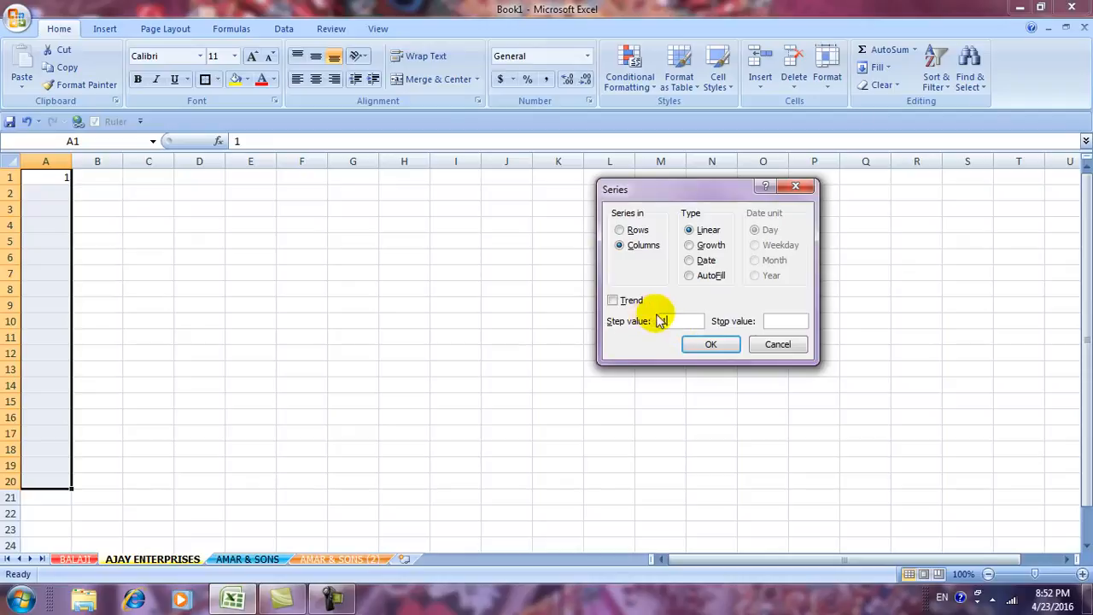
key(BackSpace)
text(3)
click(777, 321)
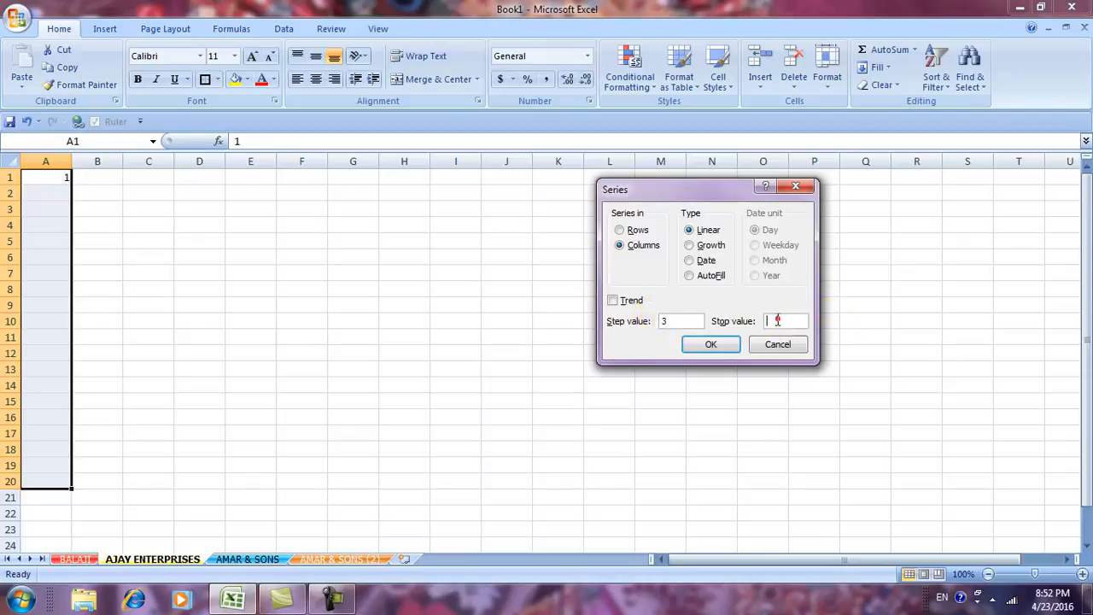
click(708, 348)
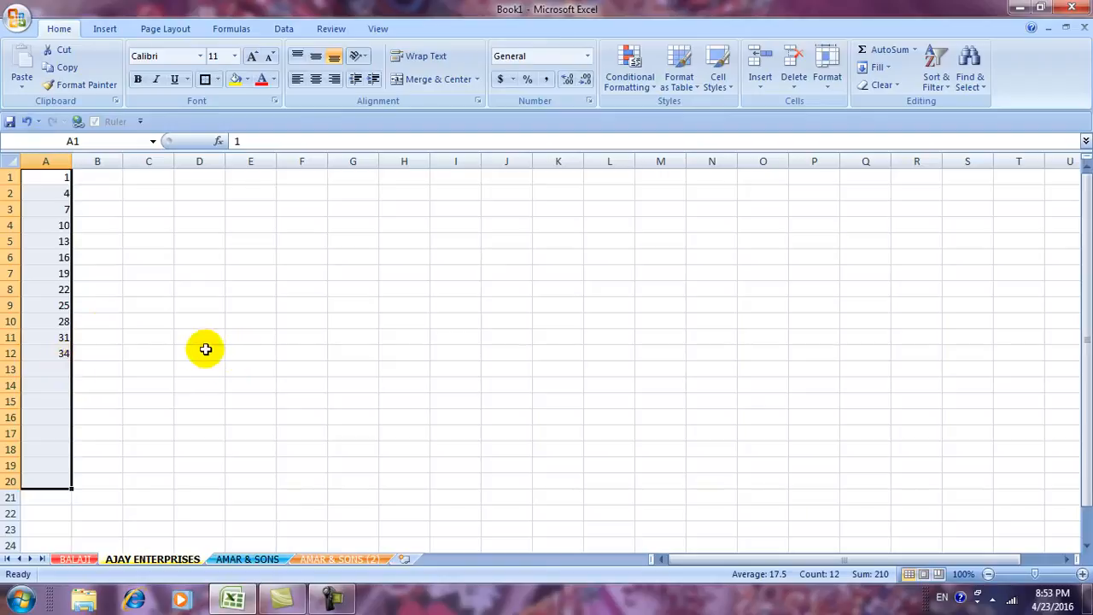
drag(56, 179, 38, 481)
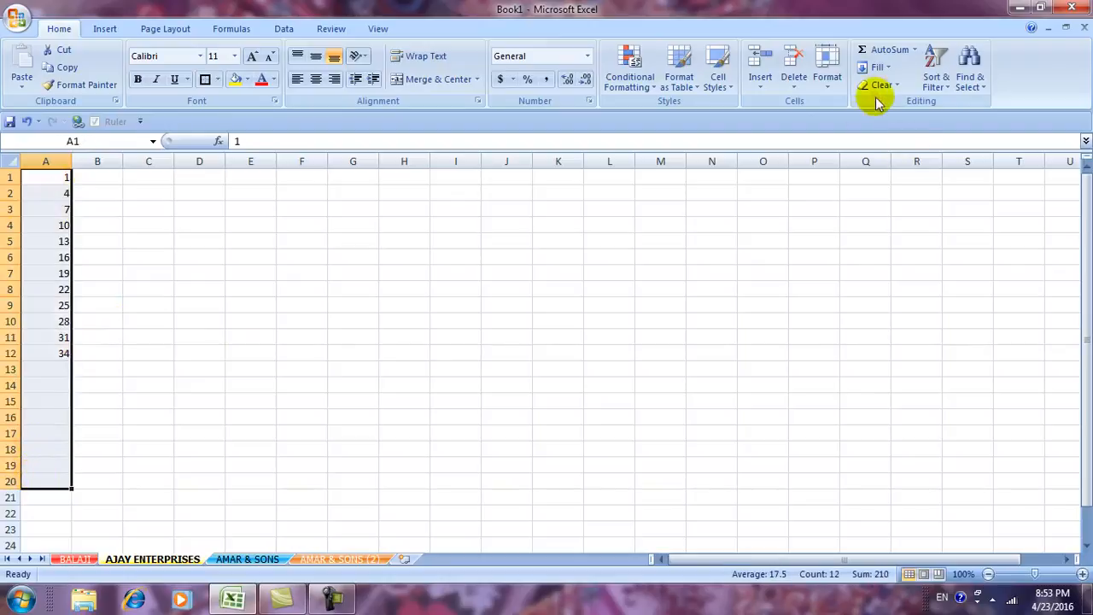
Clear column A, enter 1 in A1, and select A1:A20.
click(878, 67)
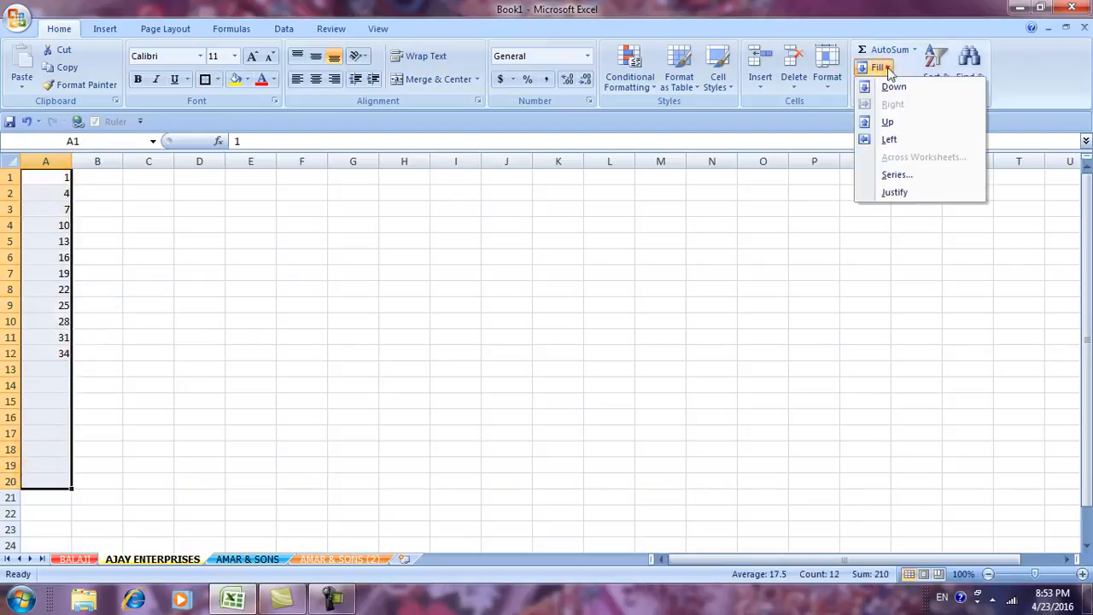
click(896, 174)
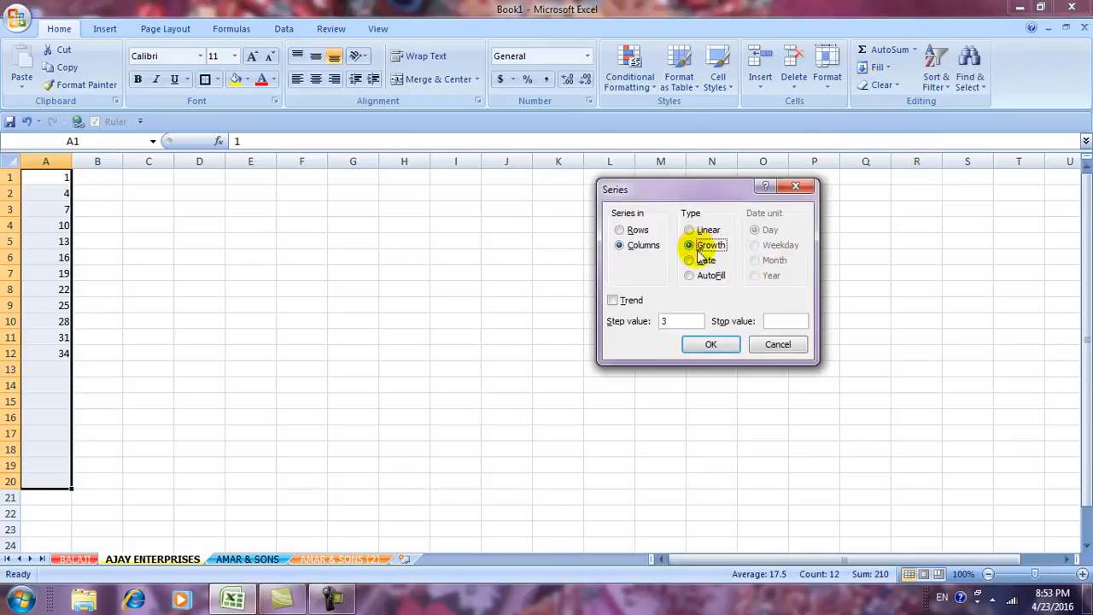
click(777, 344)
key(Delete)
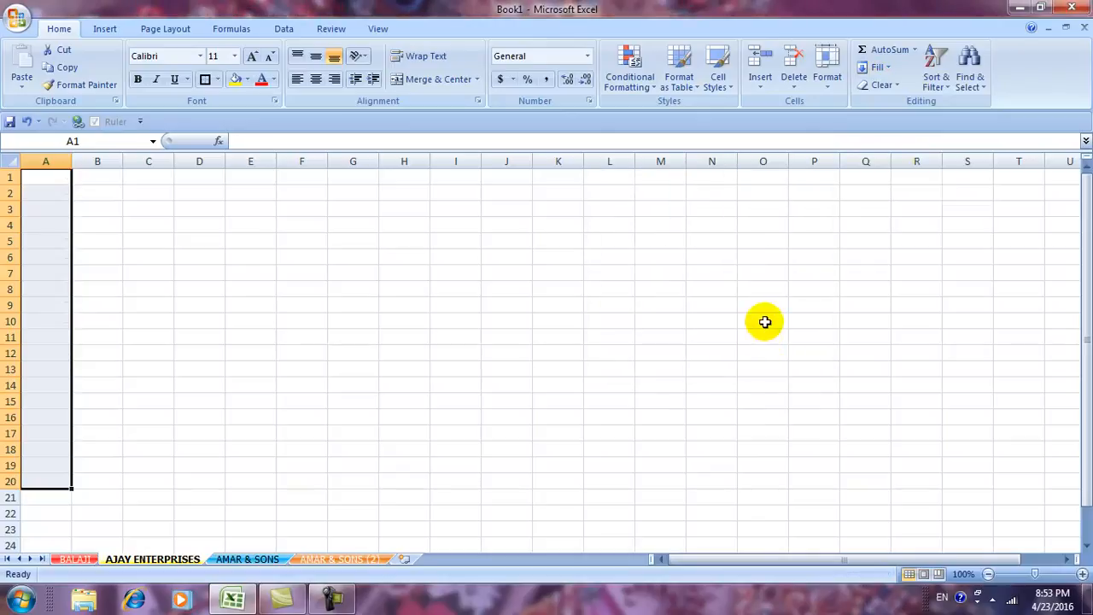
text(1)
click(540, 383)
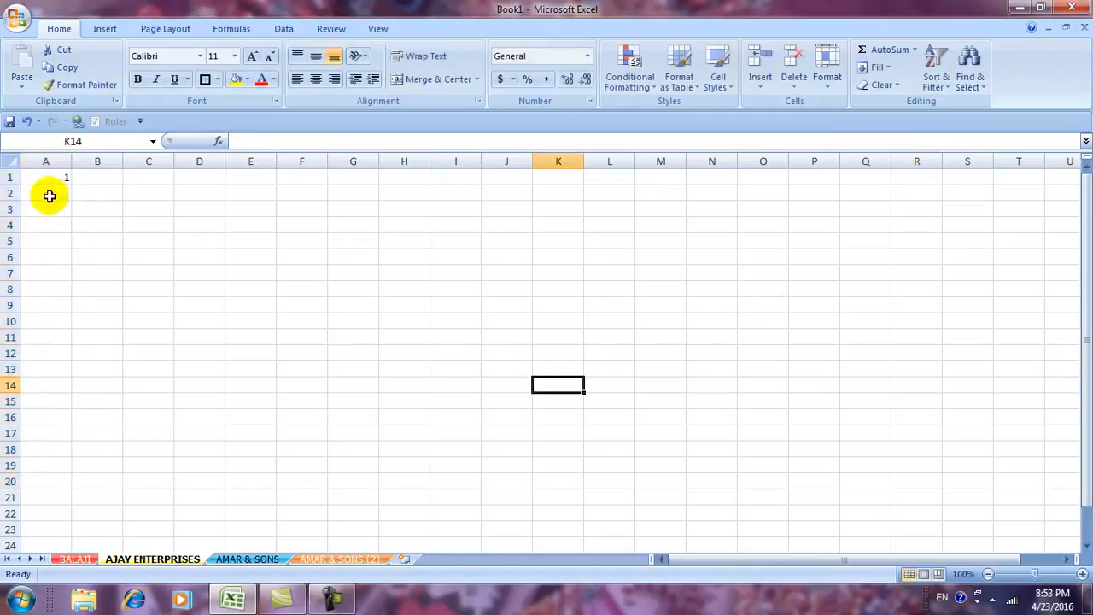
drag(52, 179, 26, 482)
Fill A1:A20 with a Growth series of step 2, doubling from 1 to 524288.
click(877, 67)
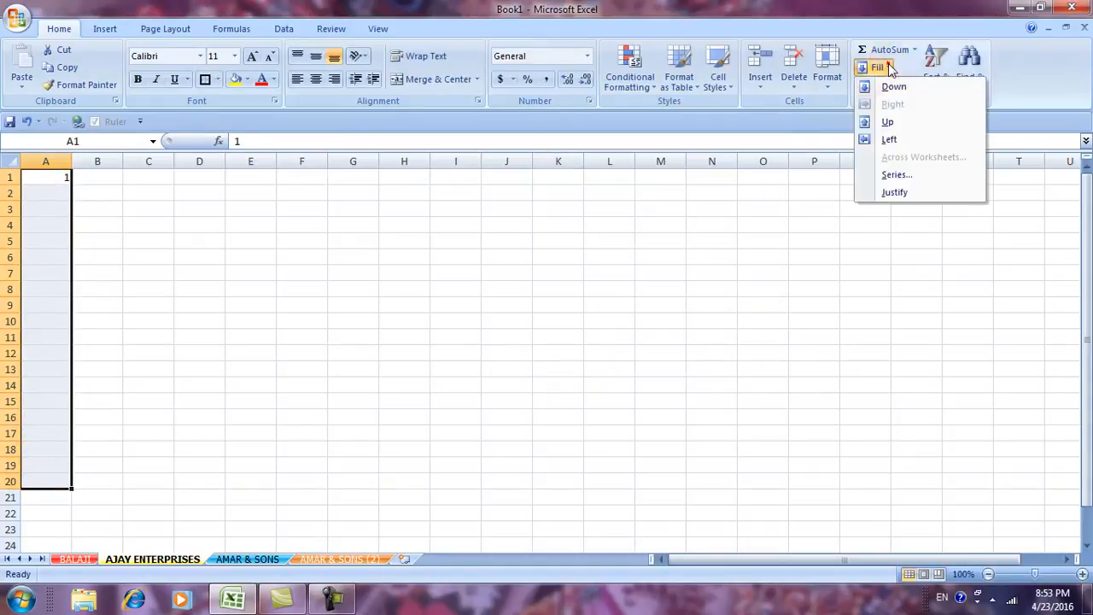
click(893, 176)
click(688, 246)
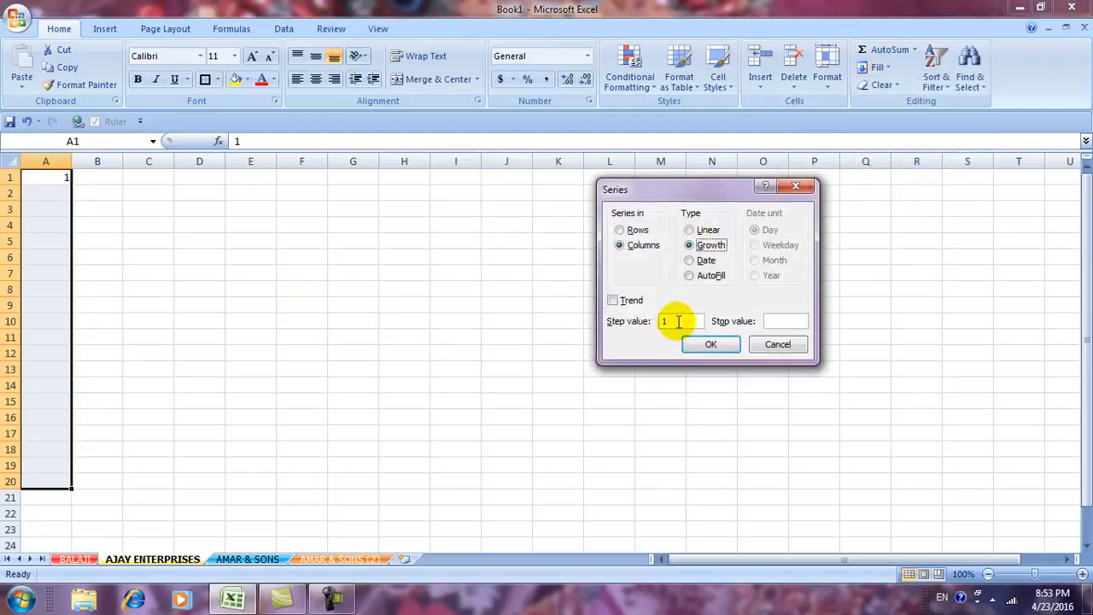
click(678, 321)
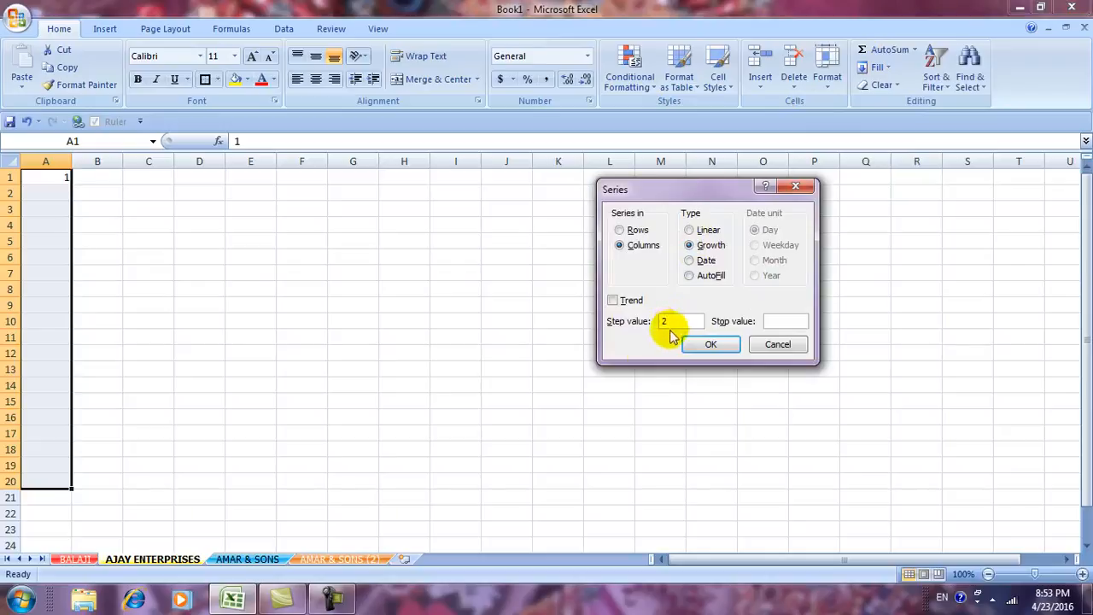
text(2)
click(702, 345)
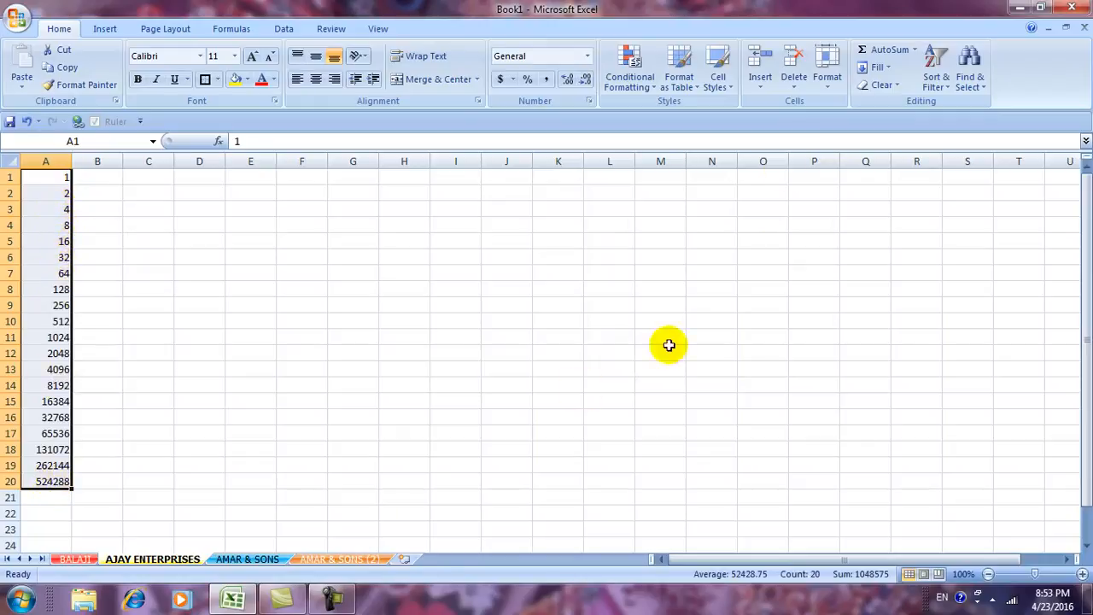
click(884, 70)
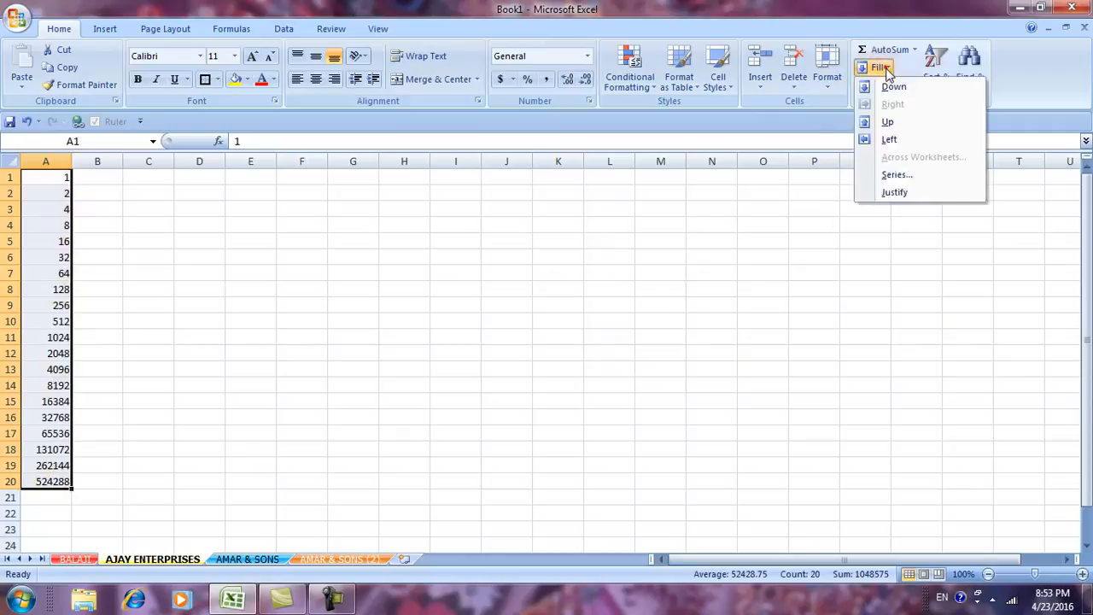
Apply a linear series stepping by 3 to column A.
click(888, 175)
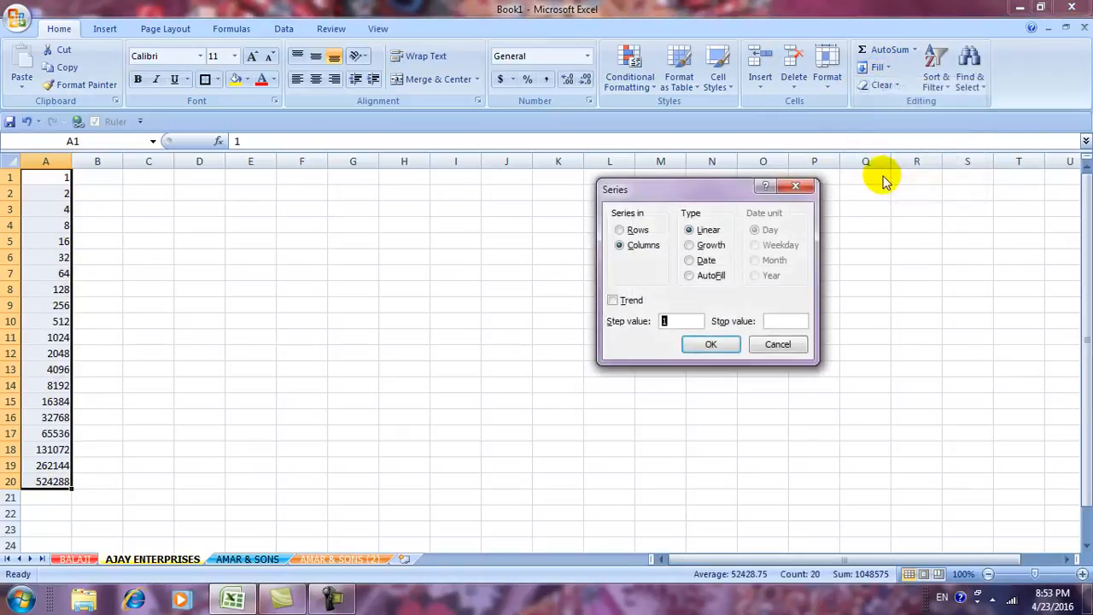
click(780, 321)
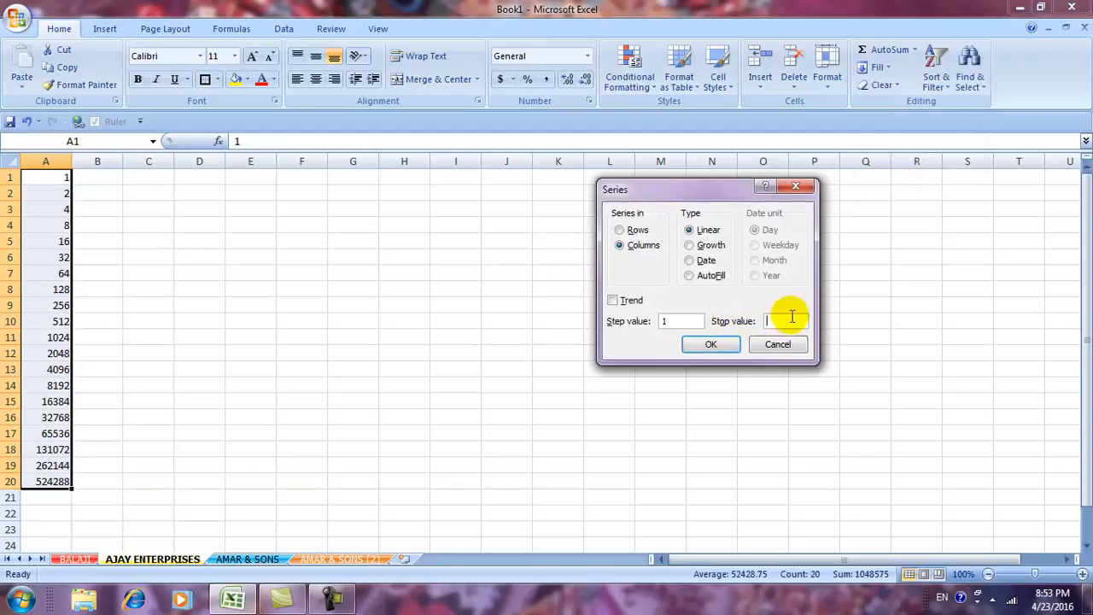
click(689, 321)
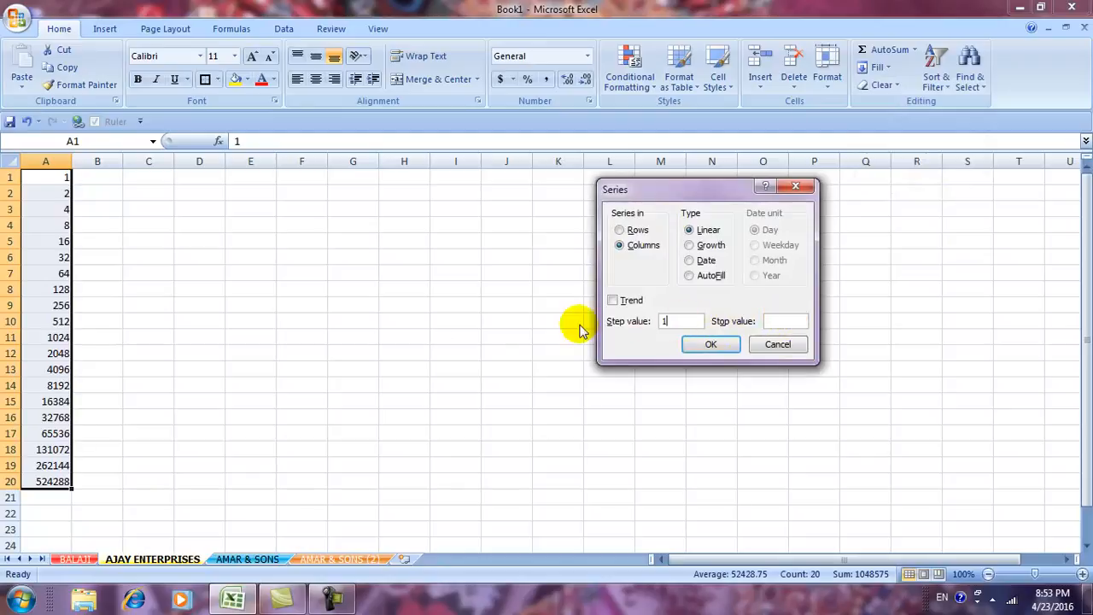
text(3)
click(708, 343)
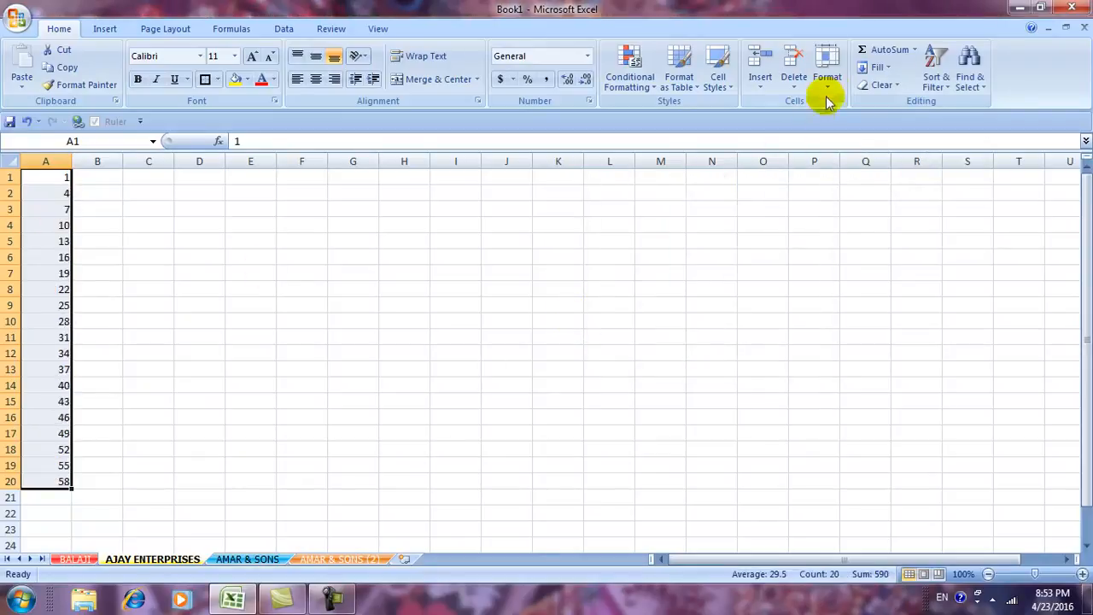
click(884, 68)
click(895, 174)
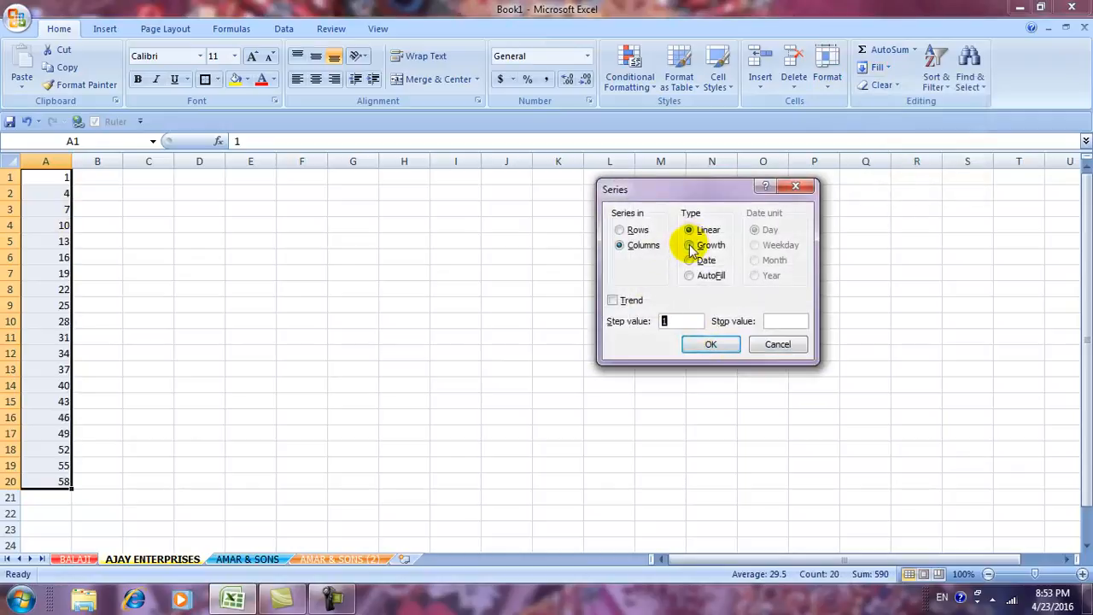
click(690, 245)
click(667, 323)
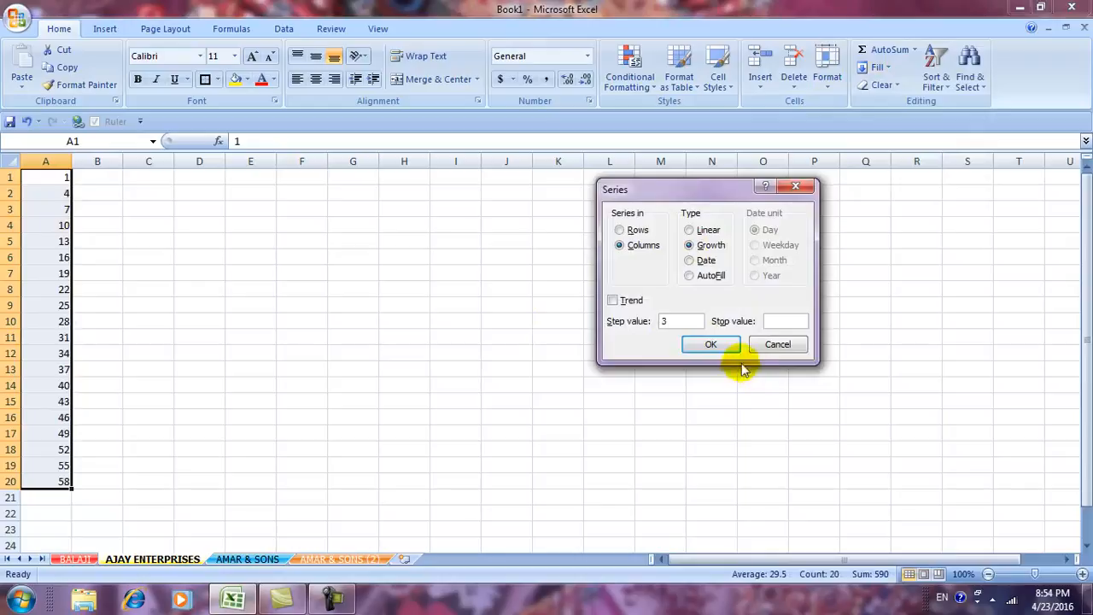
click(720, 344)
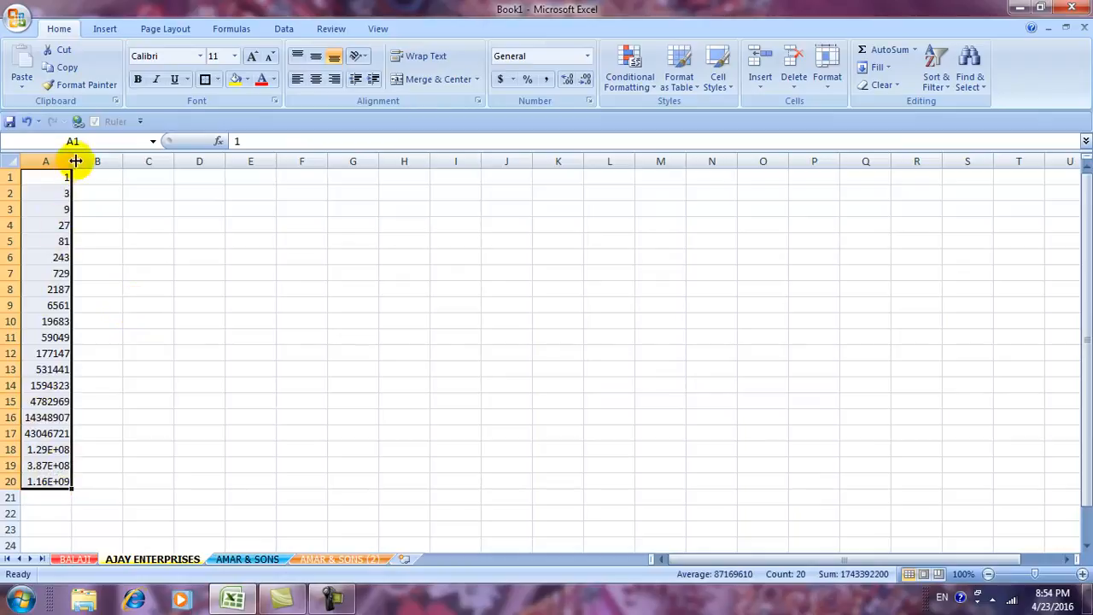
drag(72, 160, 106, 166)
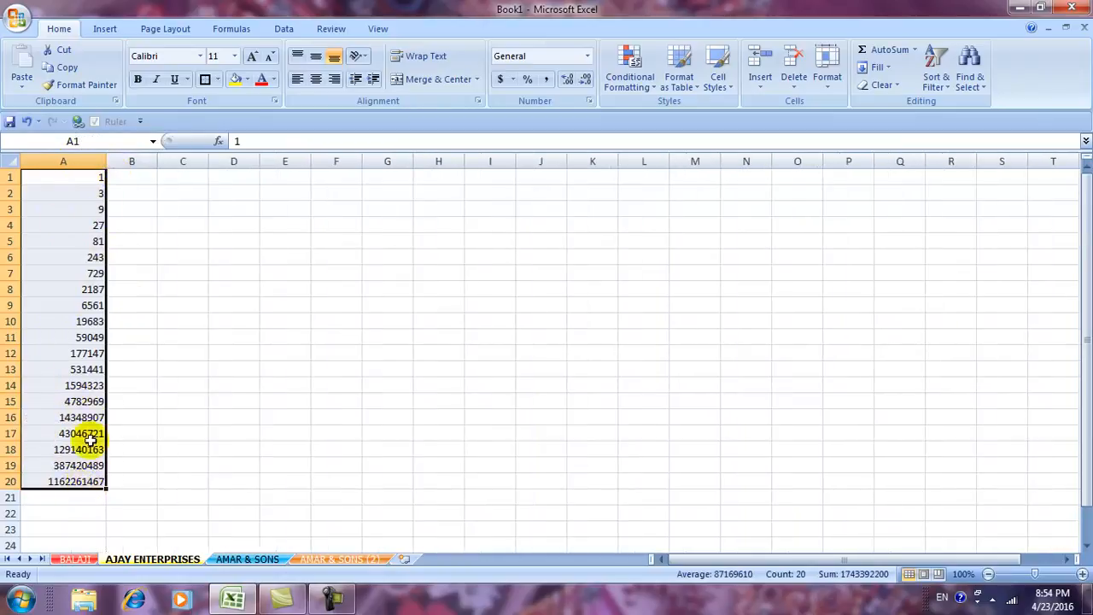
Clear the numbers from column A and insert today's date, 4/23/2016, in A1.
click(888, 68)
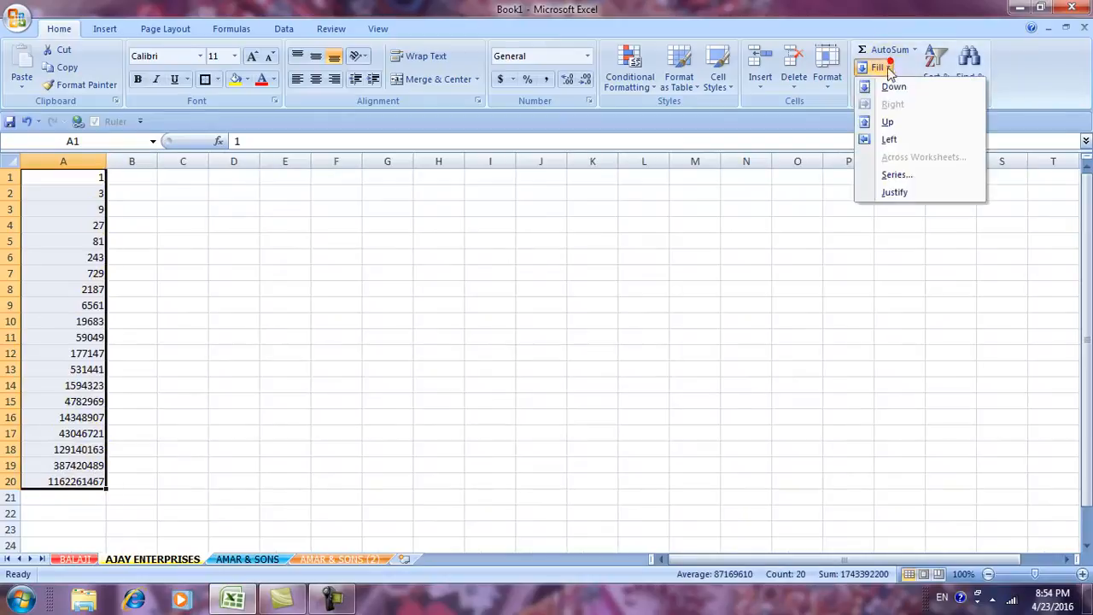
click(895, 174)
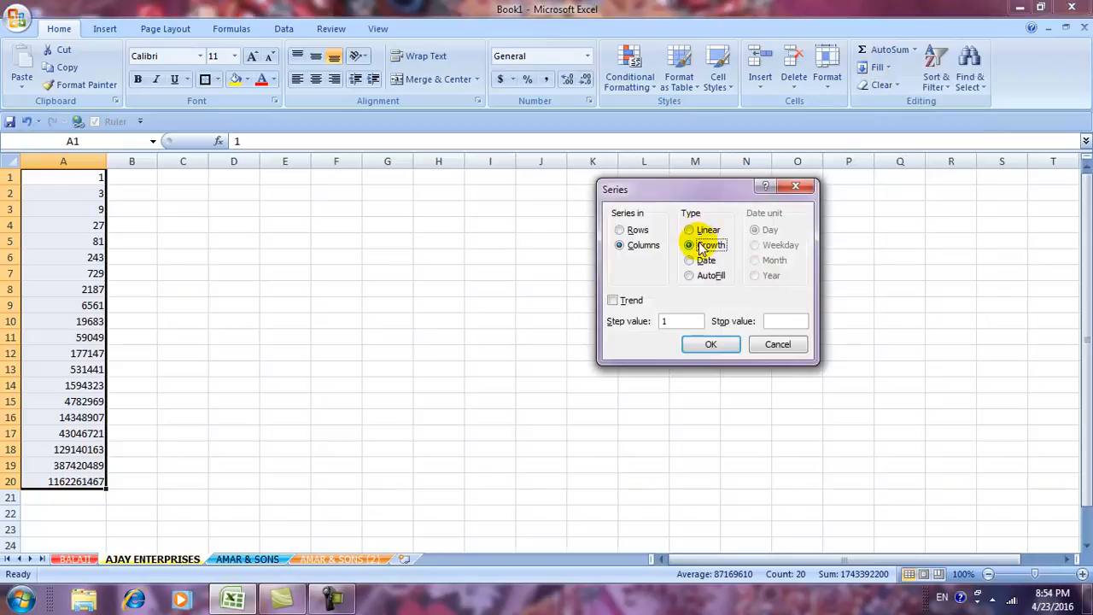
click(778, 344)
key(Delete)
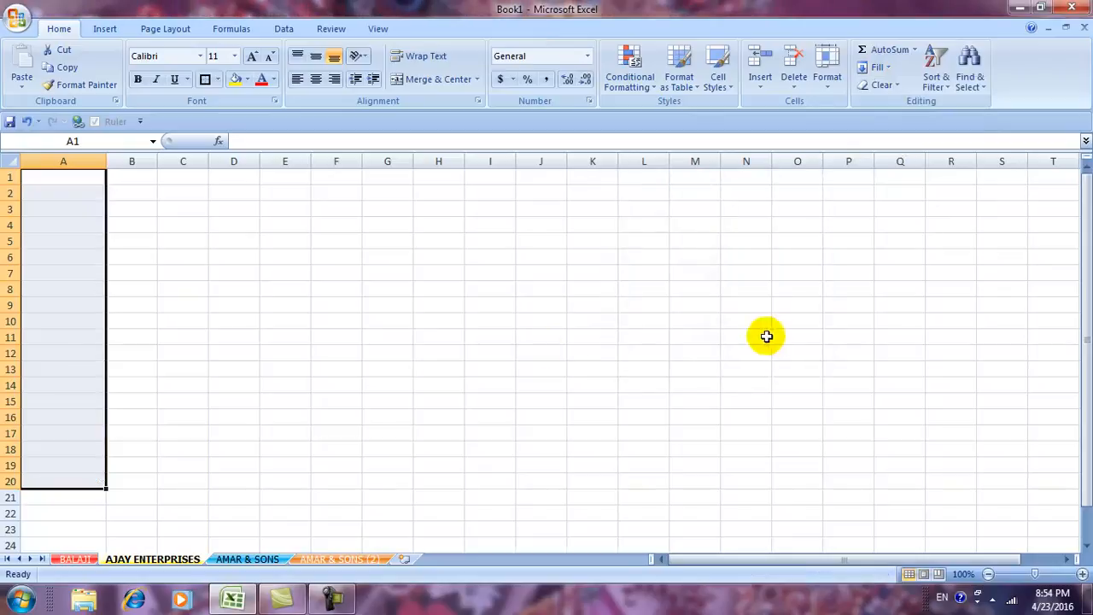
click(74, 176)
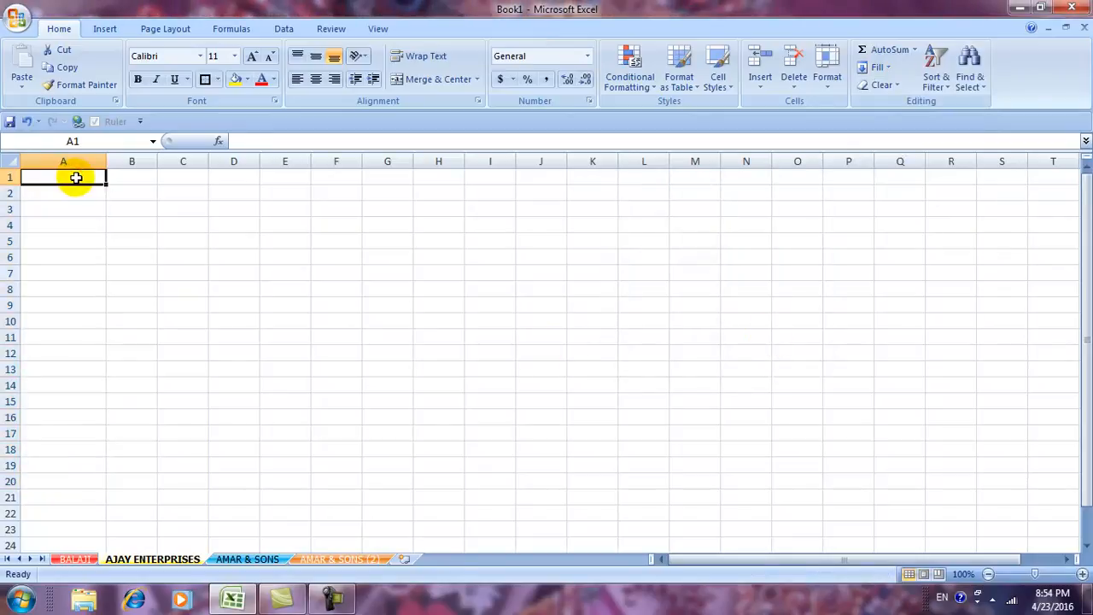
key(ctrl+semicolon)
click(112, 282)
Fill A1:A22 with a daily date series running to 5/14/2016.
drag(60, 180, 57, 511)
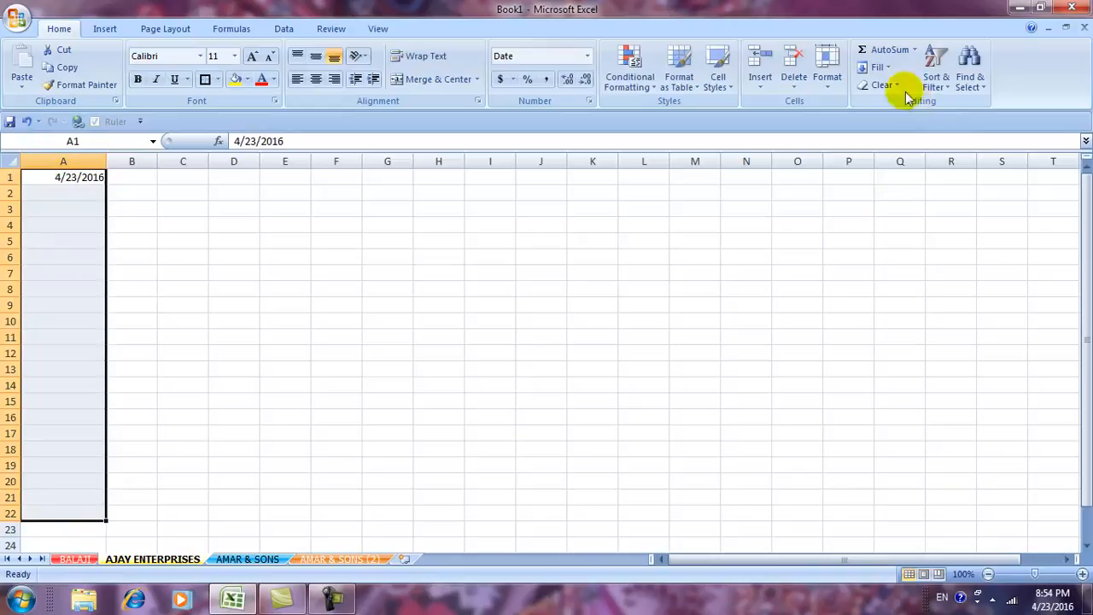
click(879, 67)
click(893, 176)
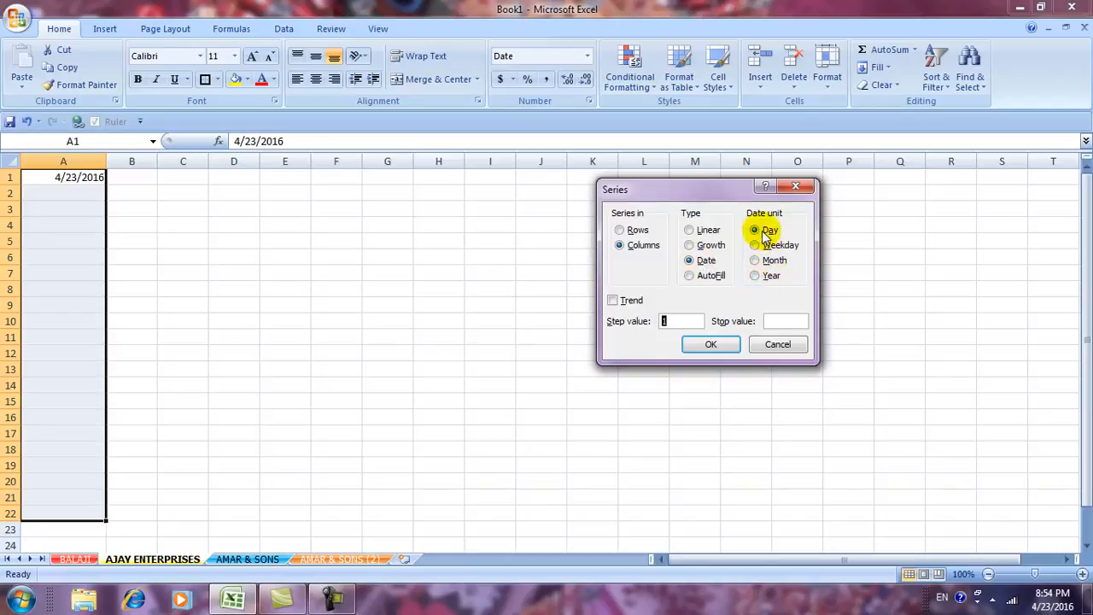
click(709, 344)
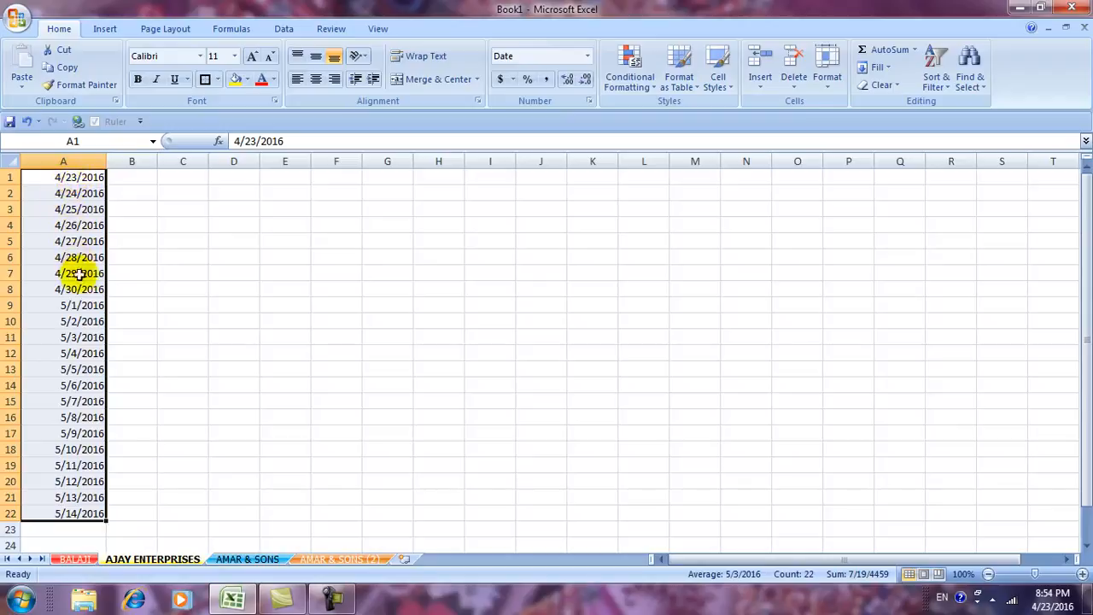
Reopen the Series dialog and set the date unit to Weekday.
click(885, 71)
click(888, 178)
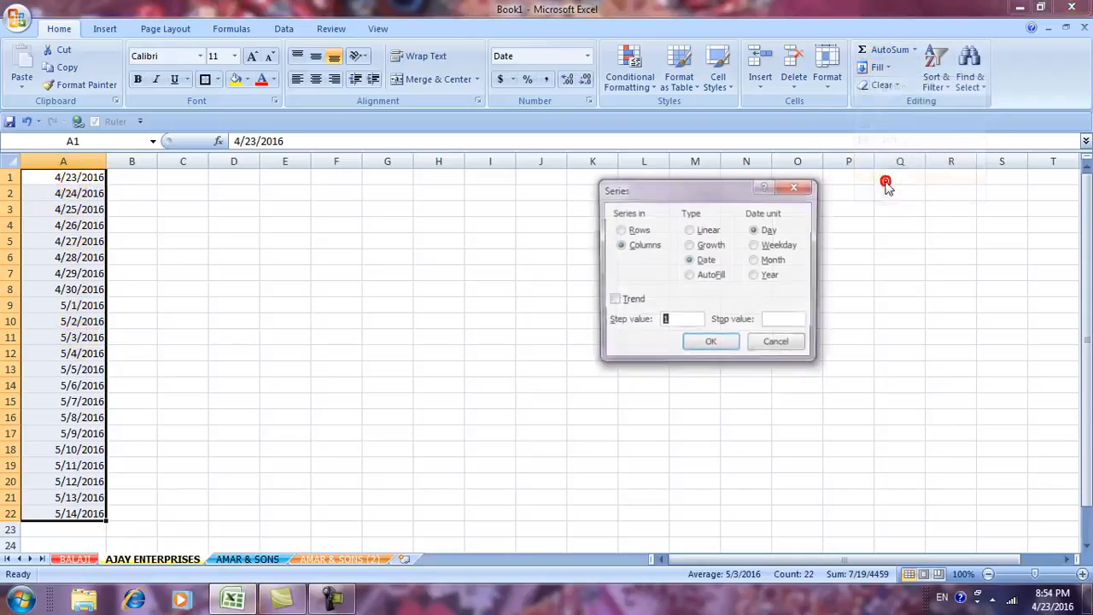
click(768, 246)
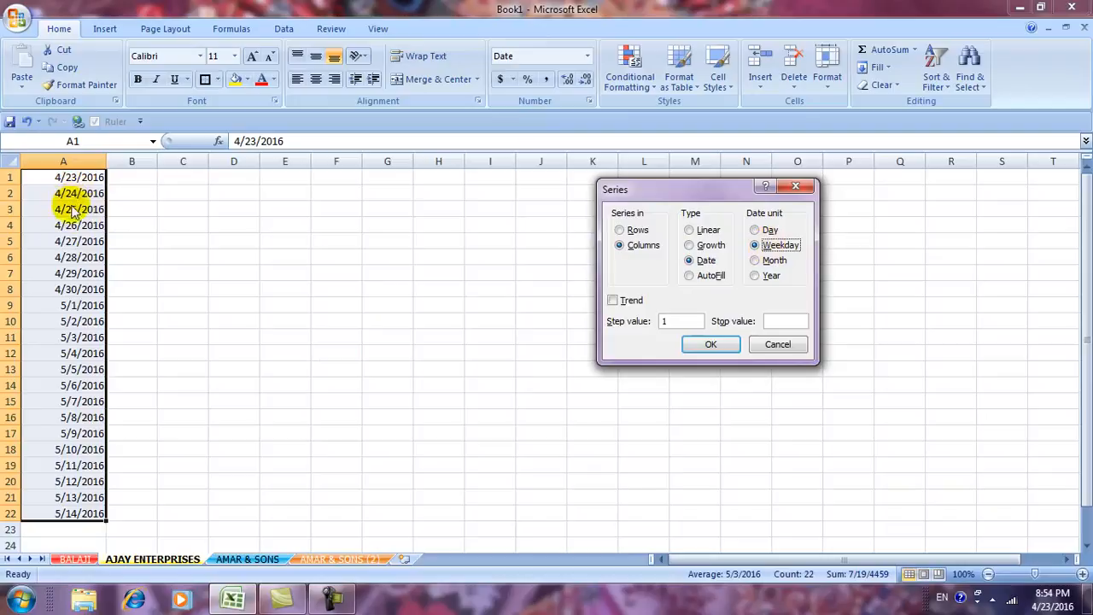
Apply the Weekday series so A1:A22 skips weekends, ending at 5/23/2016.
click(708, 346)
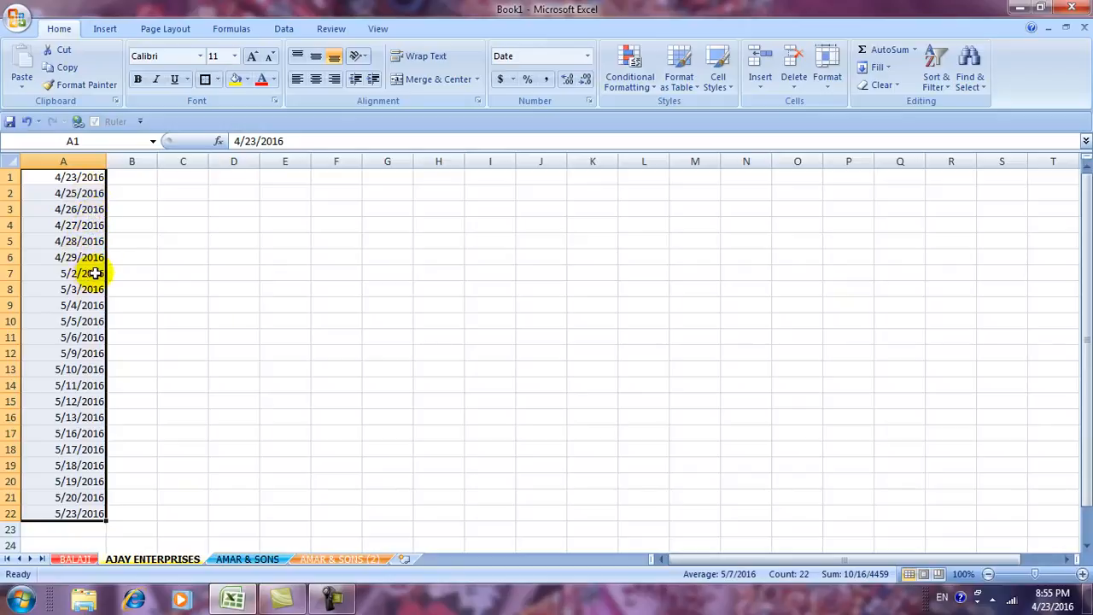
click(884, 68)
Refill column A's dates with the Month date unit.
click(888, 174)
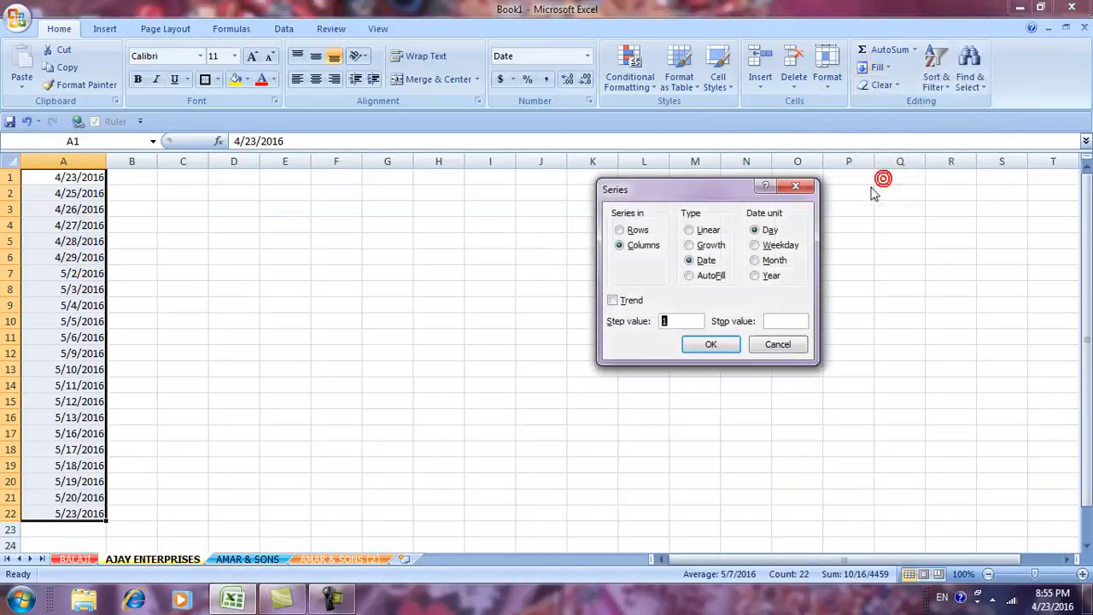
click(757, 261)
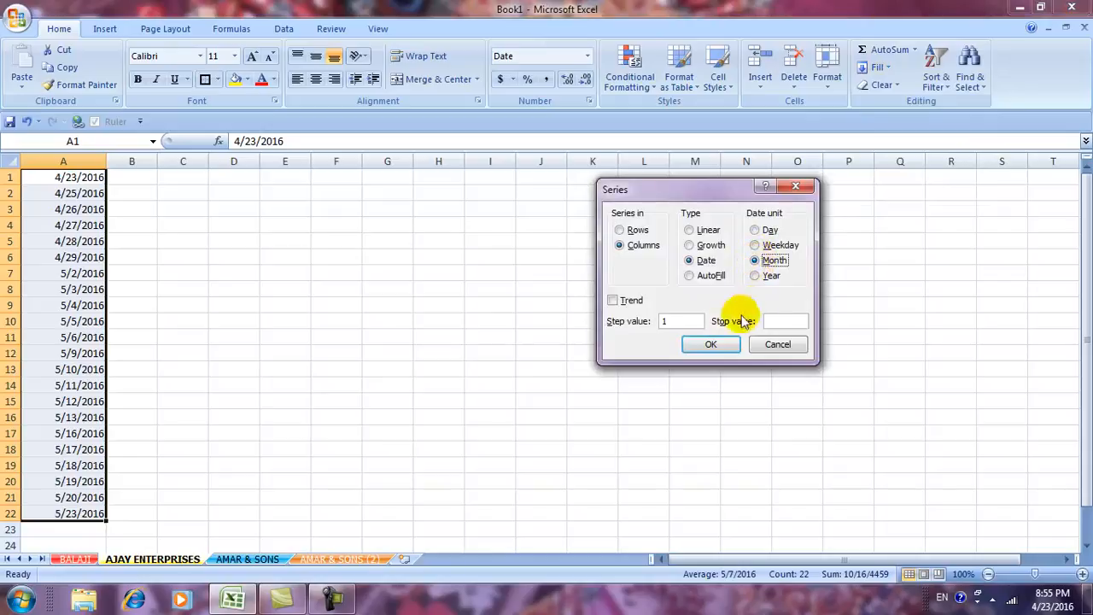
click(710, 343)
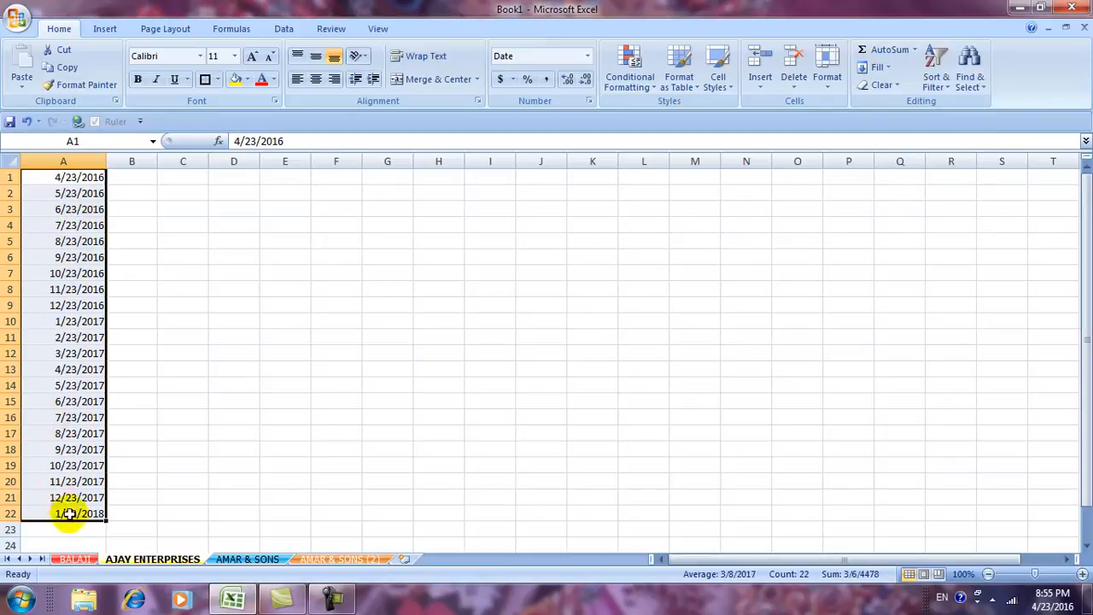
Refill the dates with the Year unit, running 4/23/2016 to 4/23/2037.
click(886, 69)
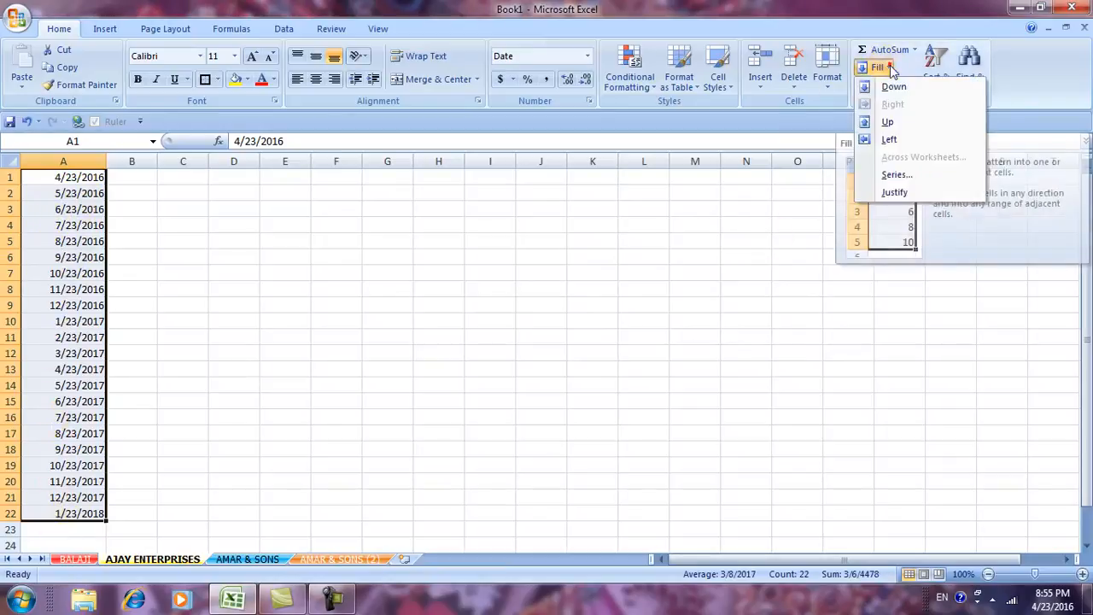
click(885, 175)
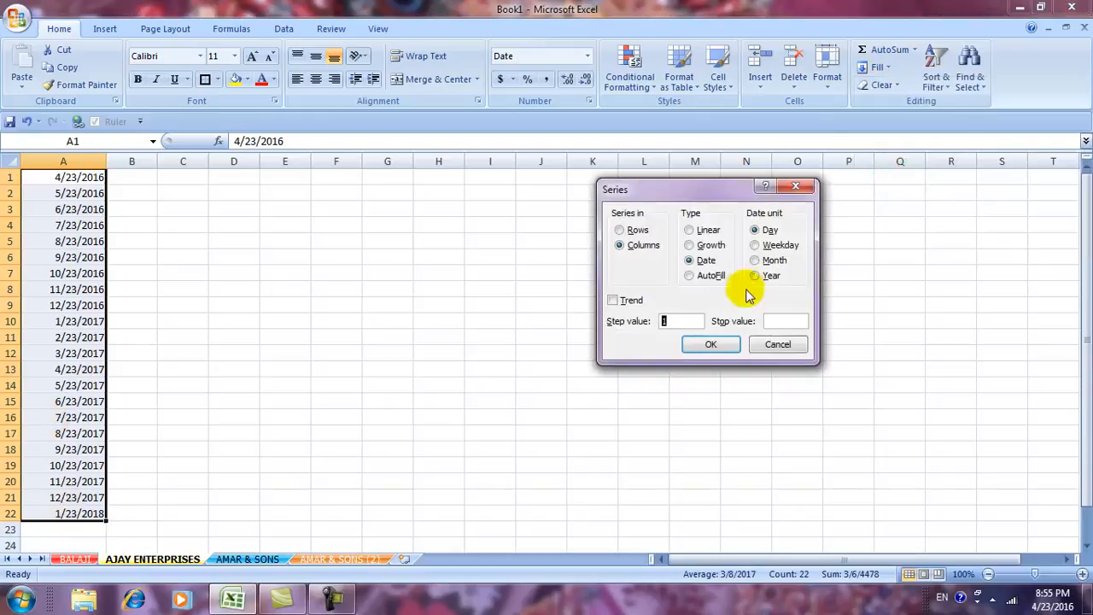
click(754, 276)
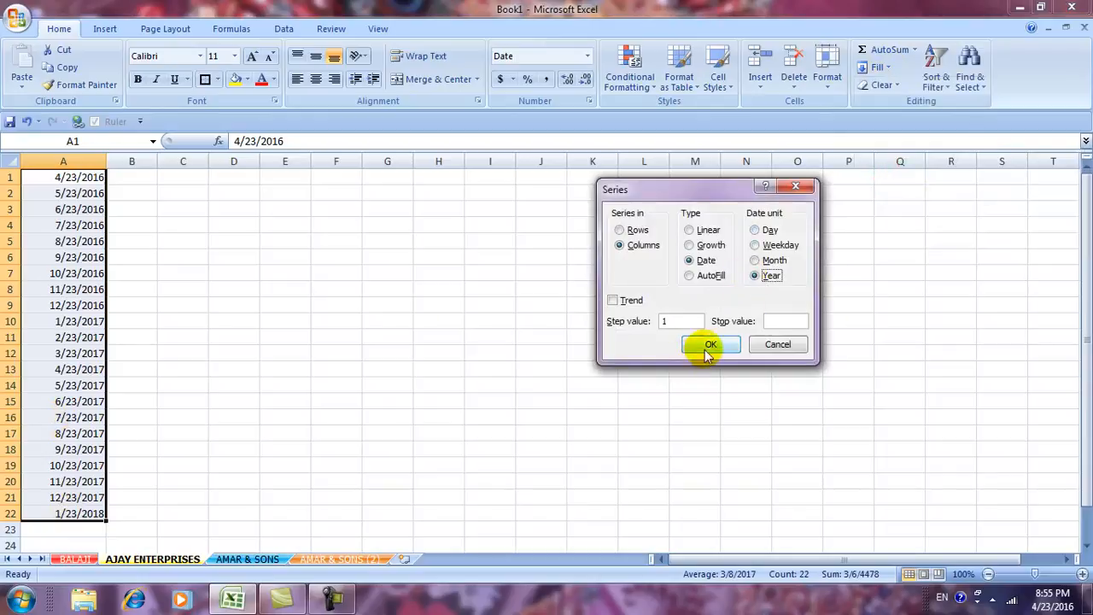
click(711, 344)
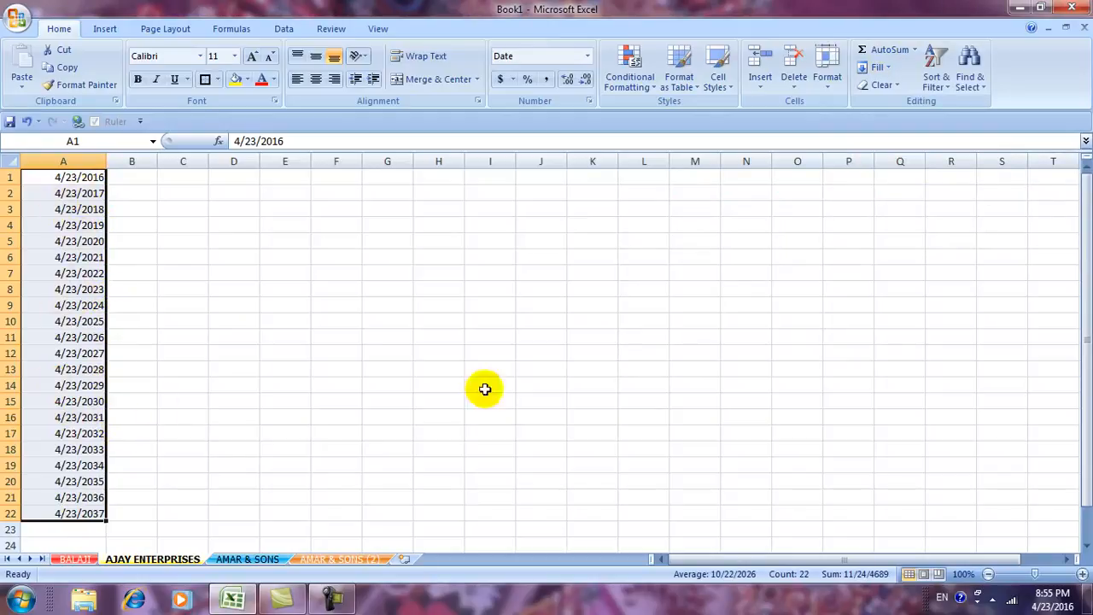
Enter the word 'ram' in cell H1.
click(885, 72)
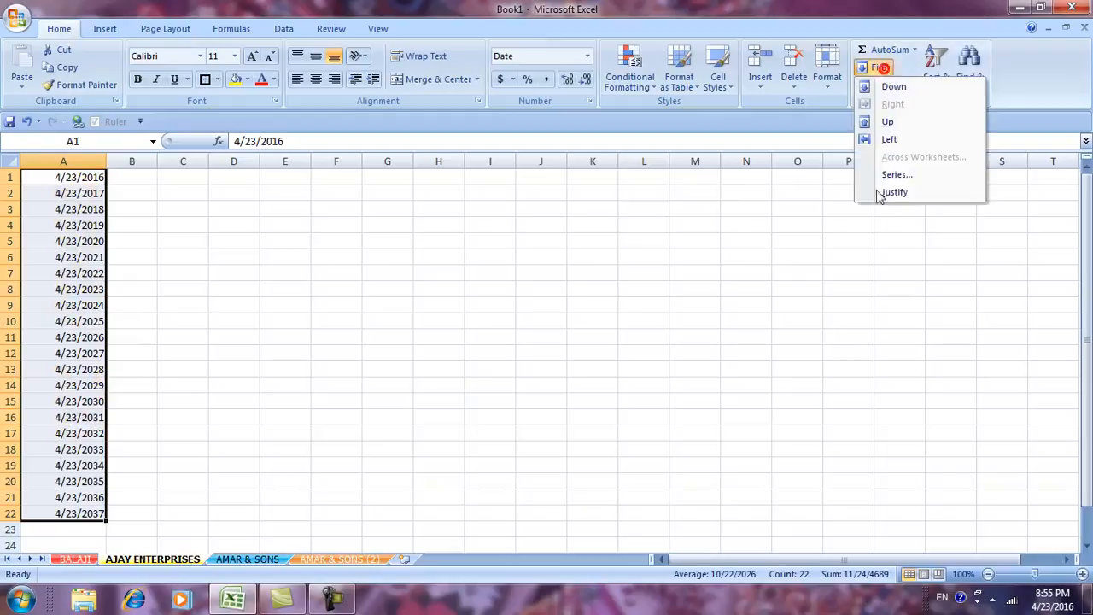
click(879, 175)
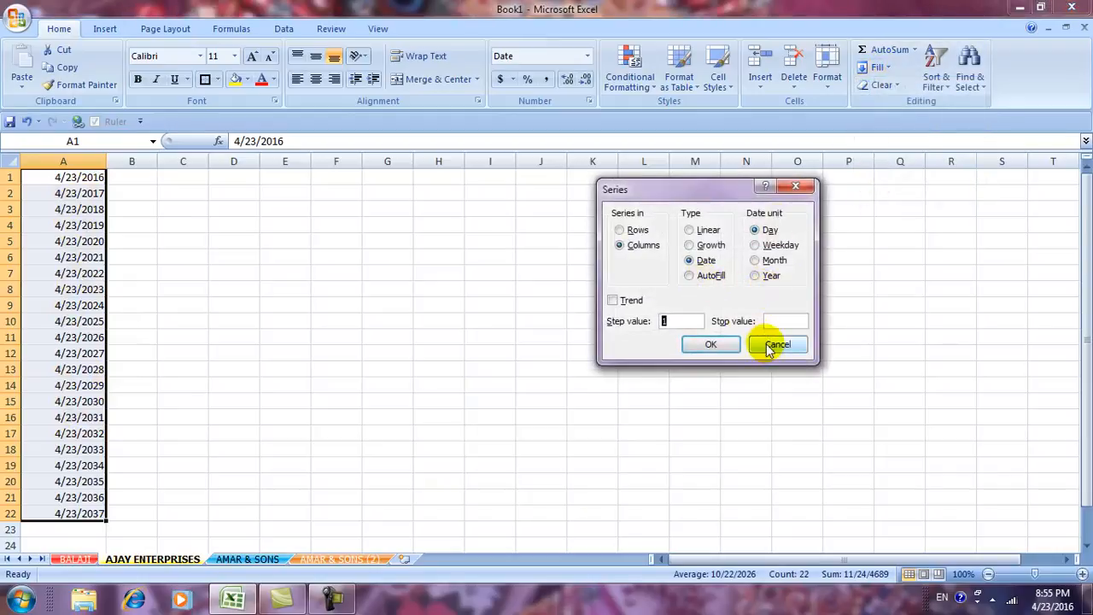
click(769, 343)
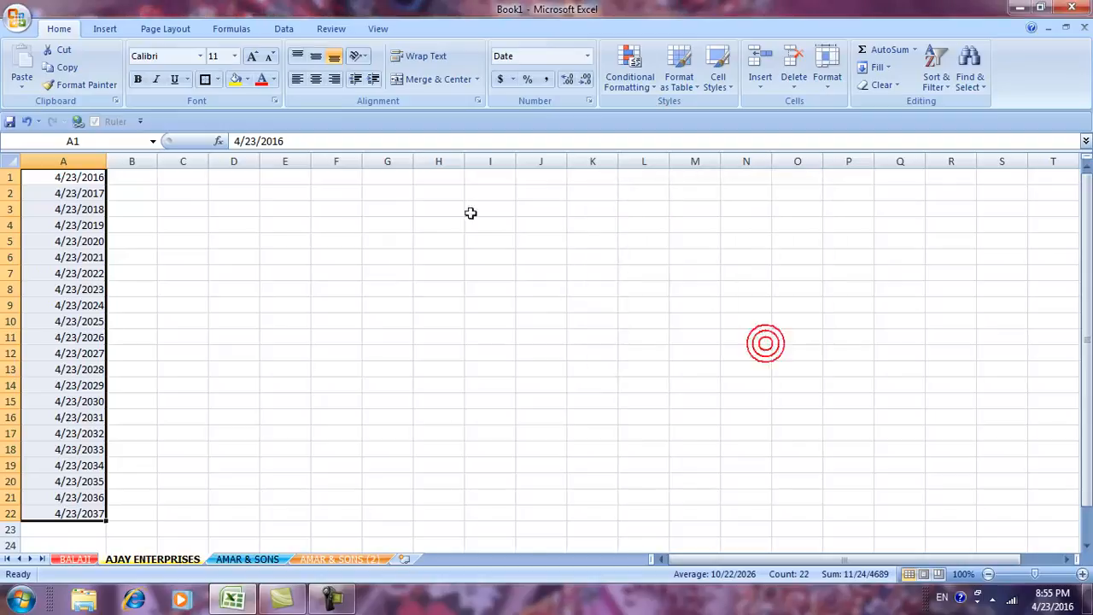
click(443, 176)
text(ra)
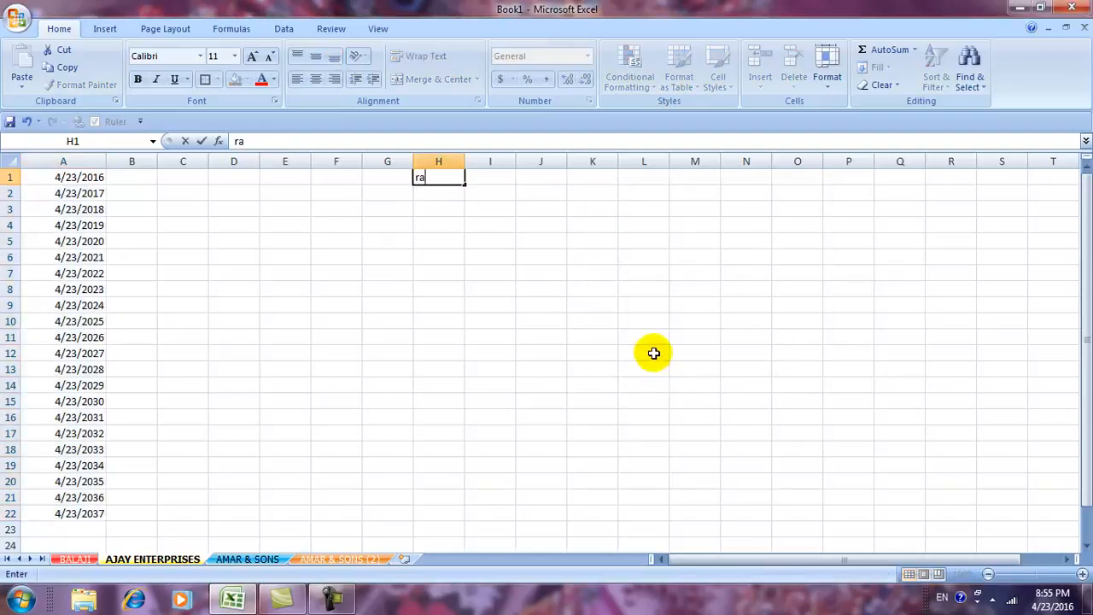
text(m)
click(658, 429)
Use the AutoFill series type to copy 'ram' down H1:H22.
click(446, 178)
drag(446, 185, 436, 509)
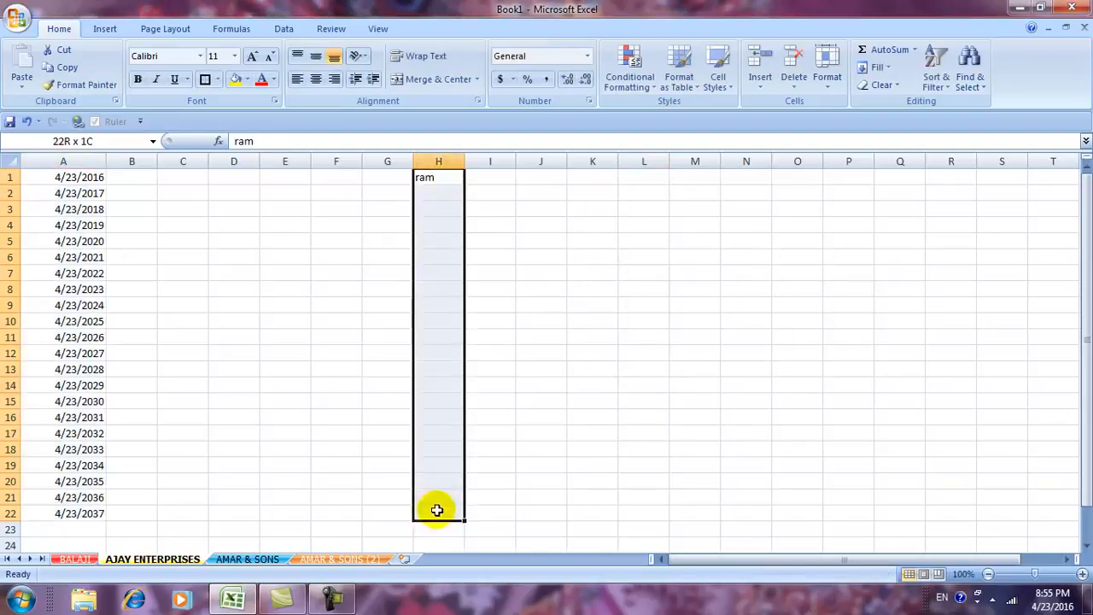
click(877, 67)
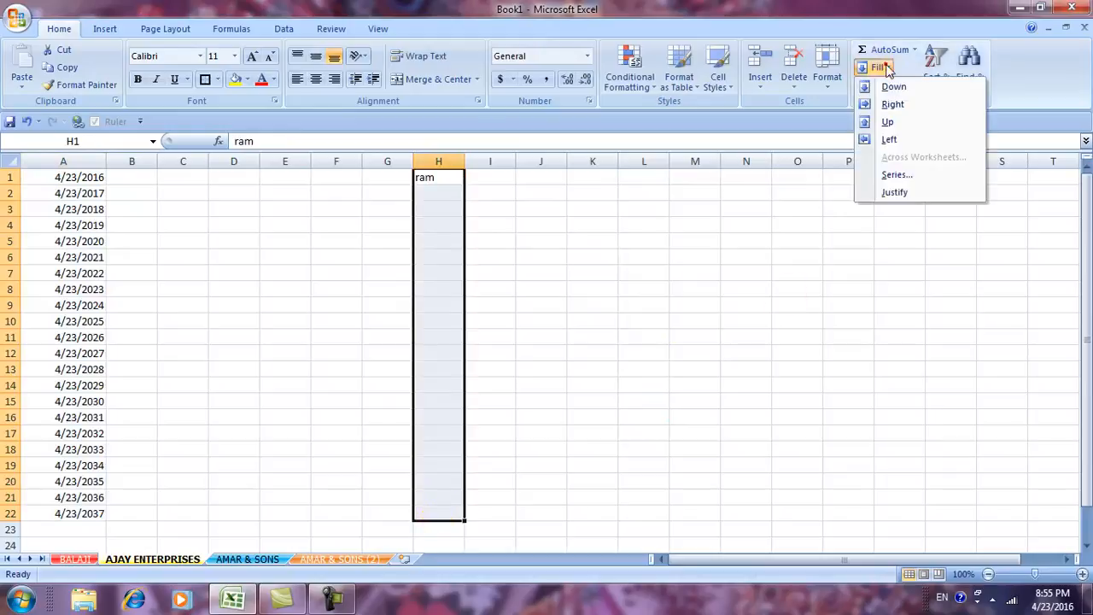
click(889, 174)
click(693, 277)
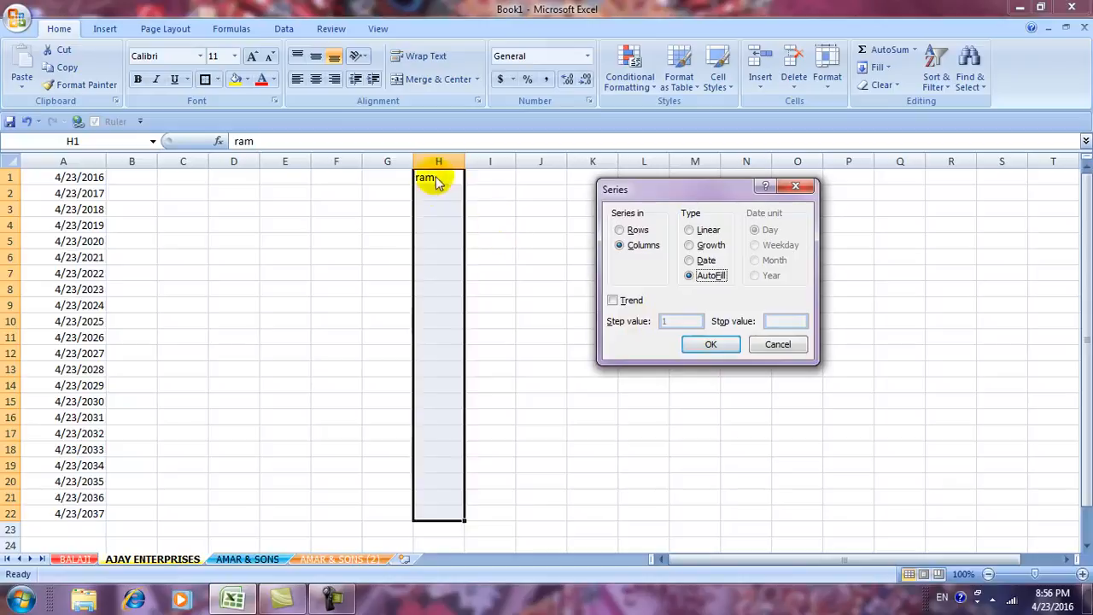
click(720, 344)
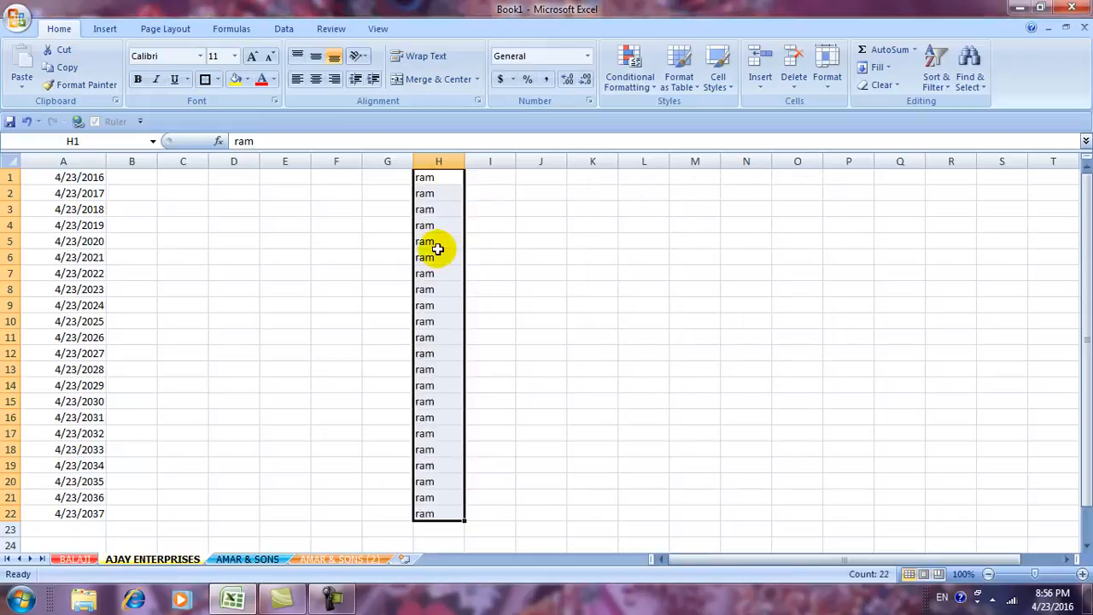
Select the entire sheet with Ctrl+A and delete everything on it.
click(555, 328)
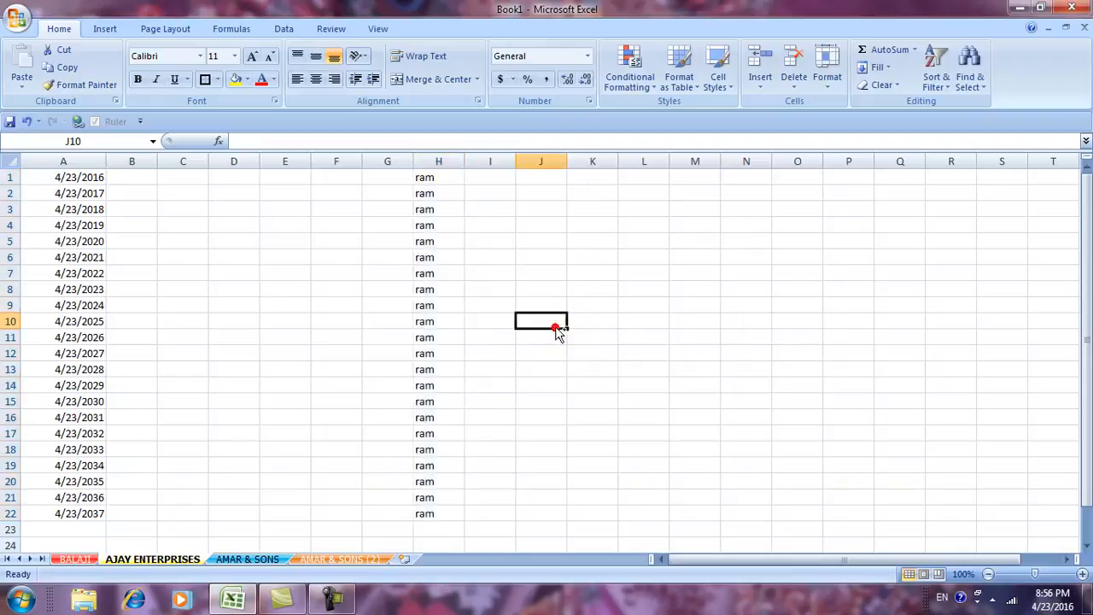
key(ctrl+a)
key(Delete)
click(552, 316)
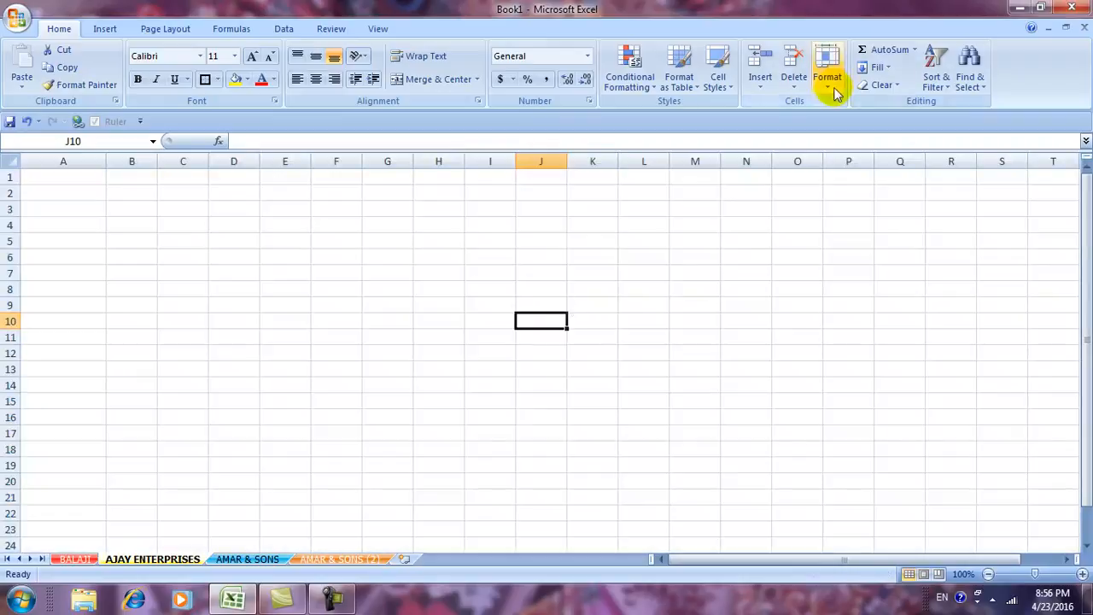
Enter a person's full name (first name and surname) in cell H11.
click(875, 68)
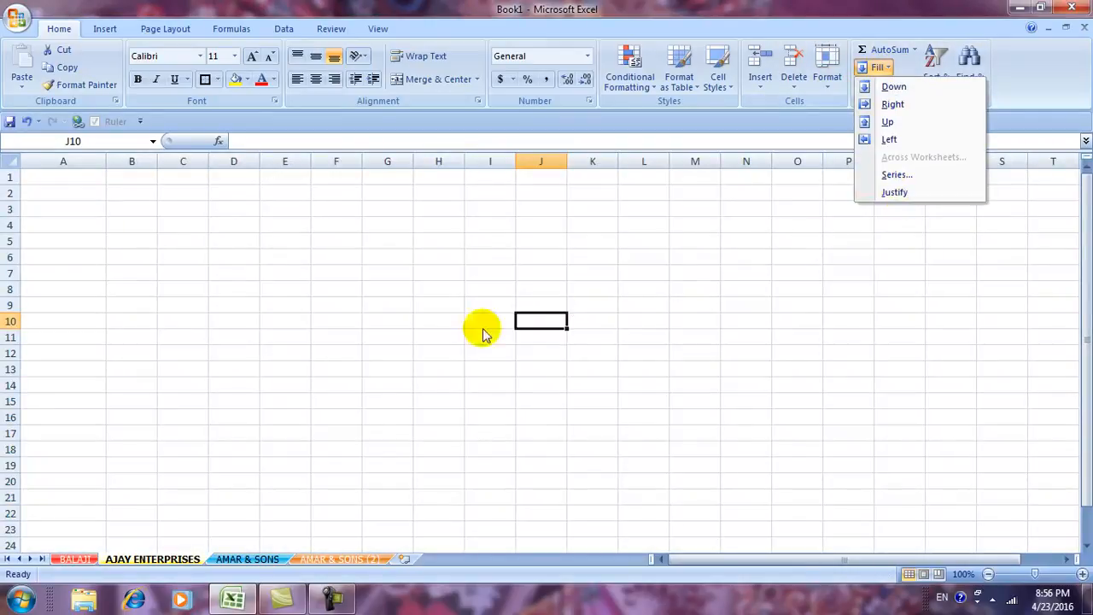
click(424, 341)
click(417, 340)
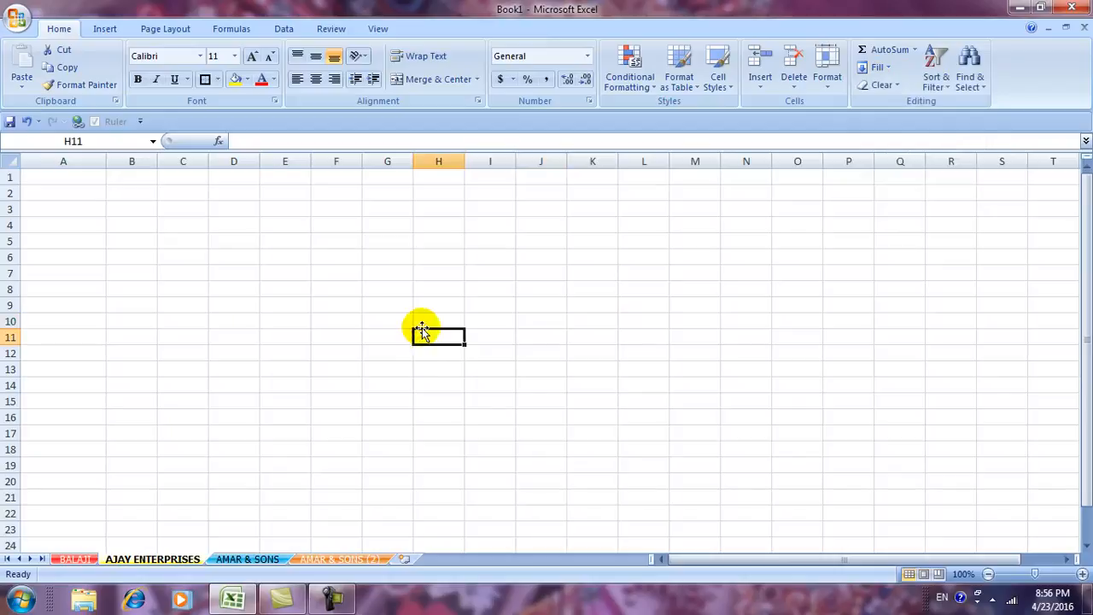
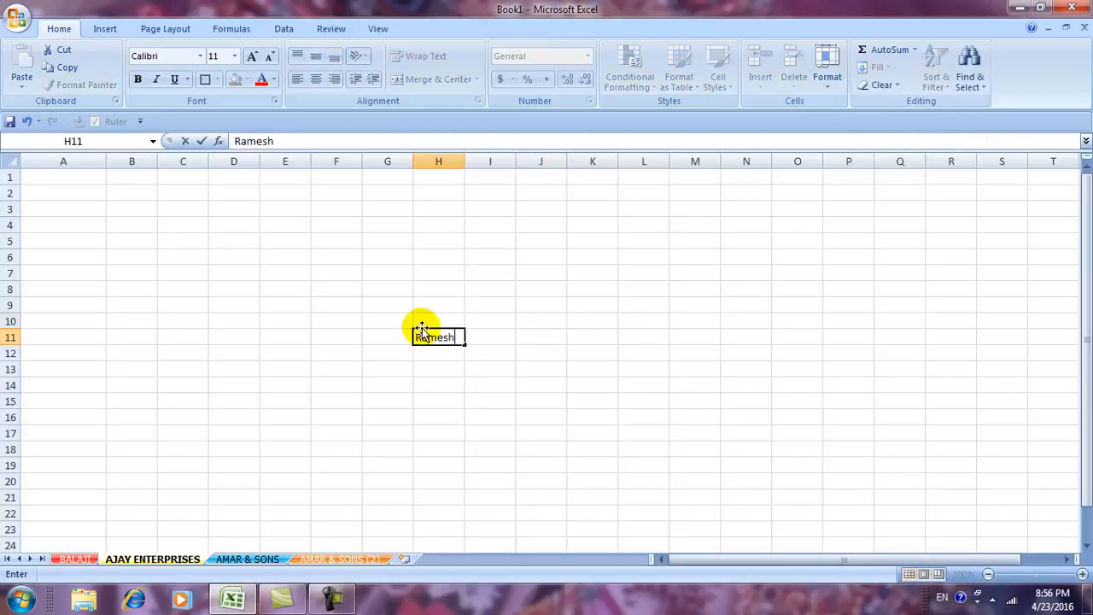
click(537, 449)
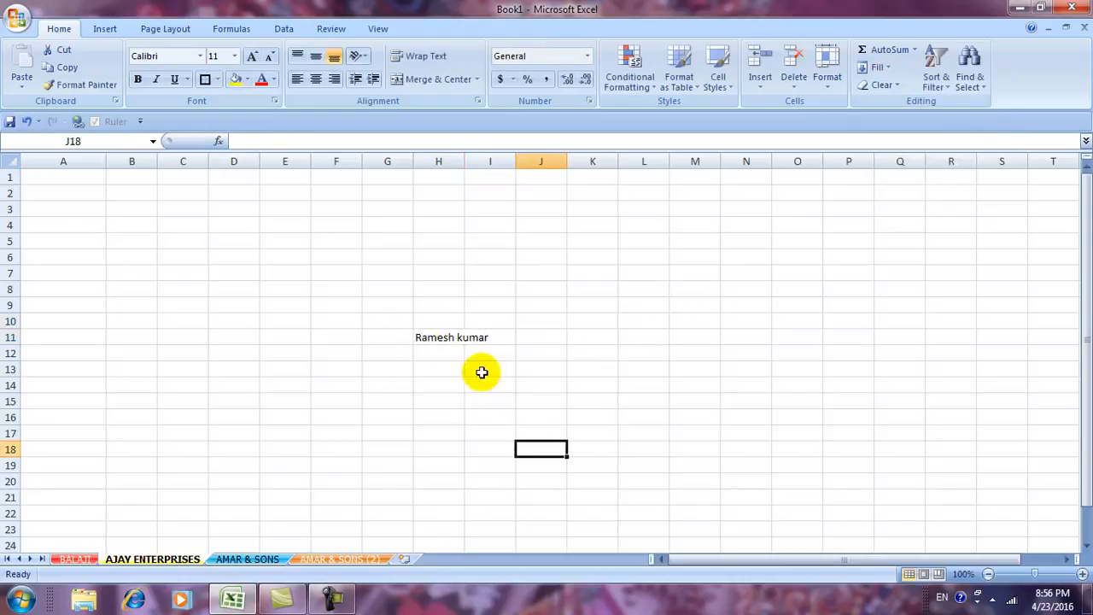
Apply Fill > Justify to H11 to split the name across H11 and H12.
click(442, 338)
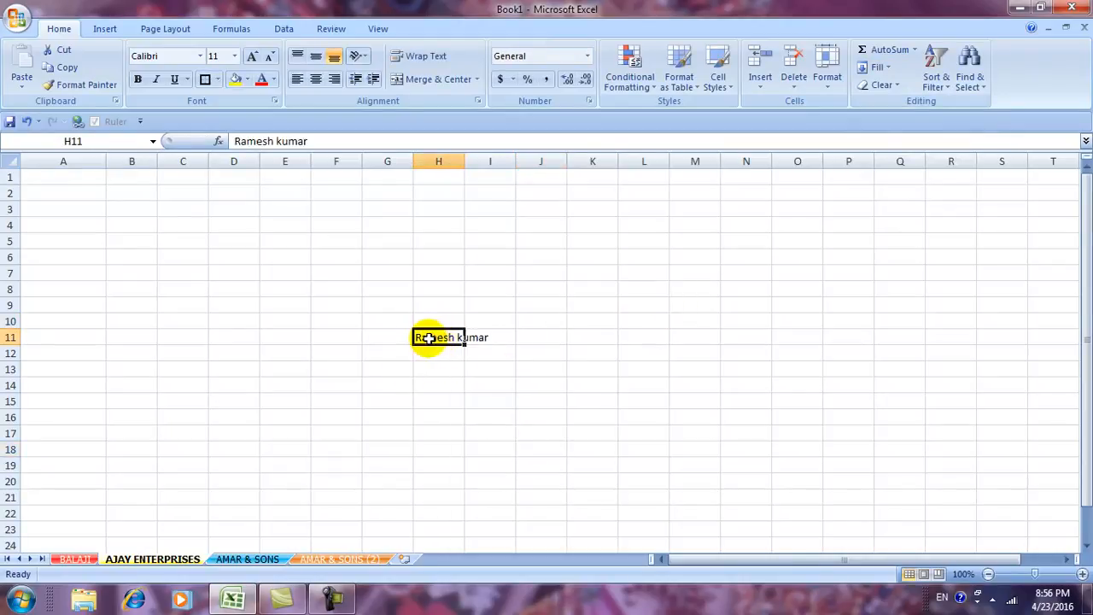
click(879, 68)
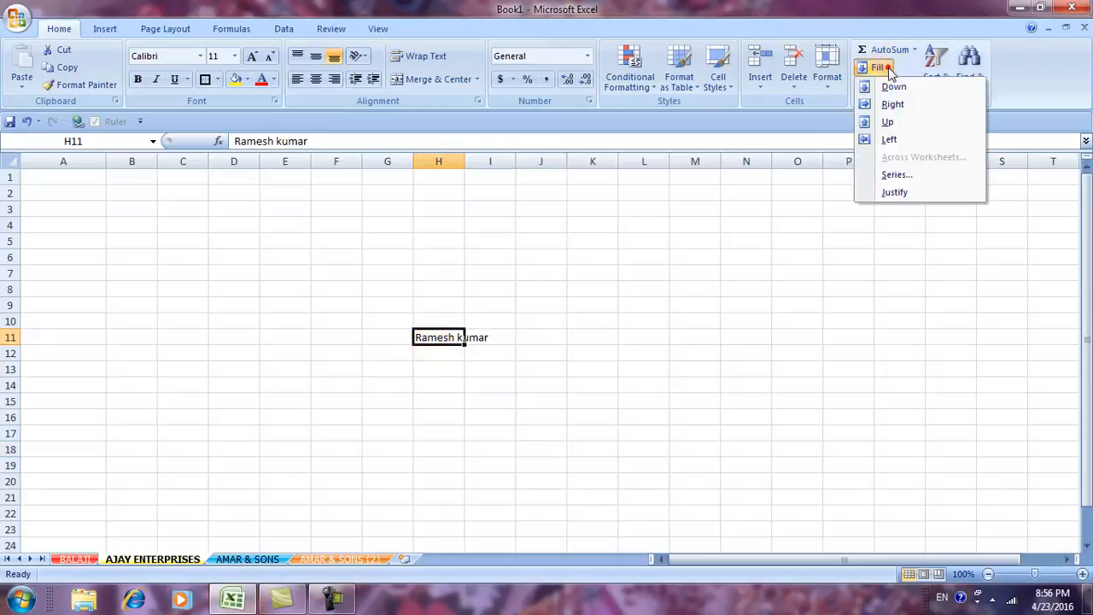
click(888, 193)
click(523, 337)
click(598, 412)
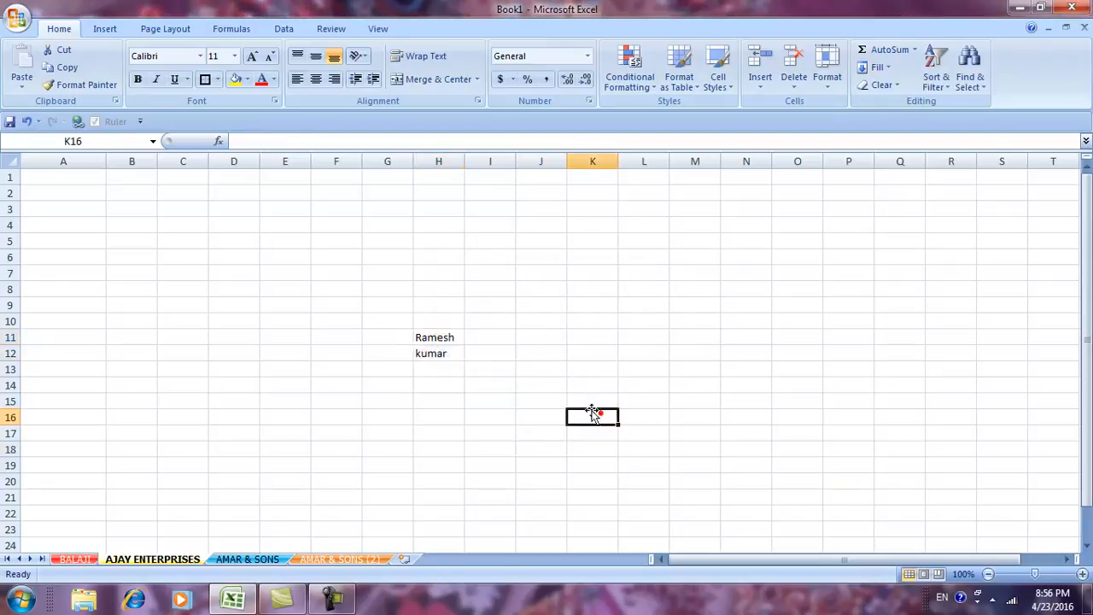
Verify that H11 holds the first name and H12 the surname.
click(438, 354)
click(446, 339)
click(435, 354)
click(440, 337)
click(436, 353)
click(440, 337)
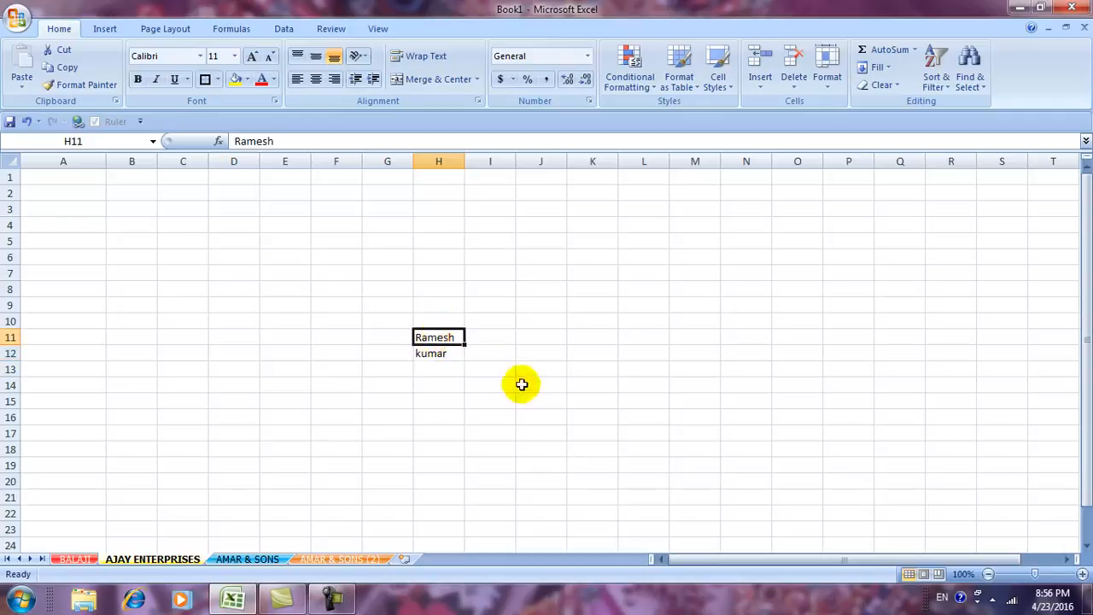
click(436, 354)
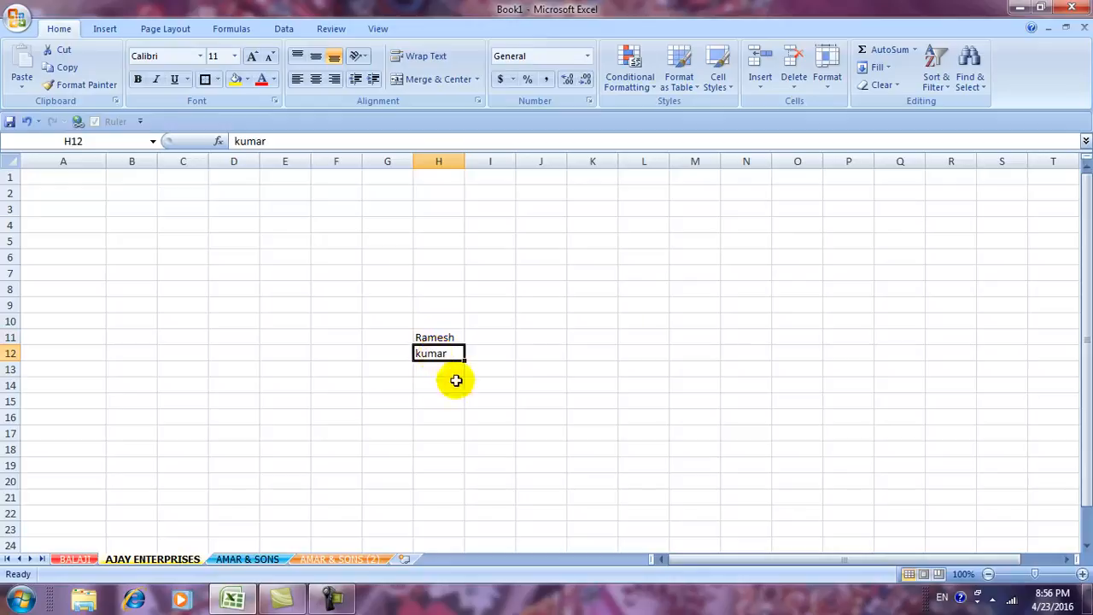
click(880, 68)
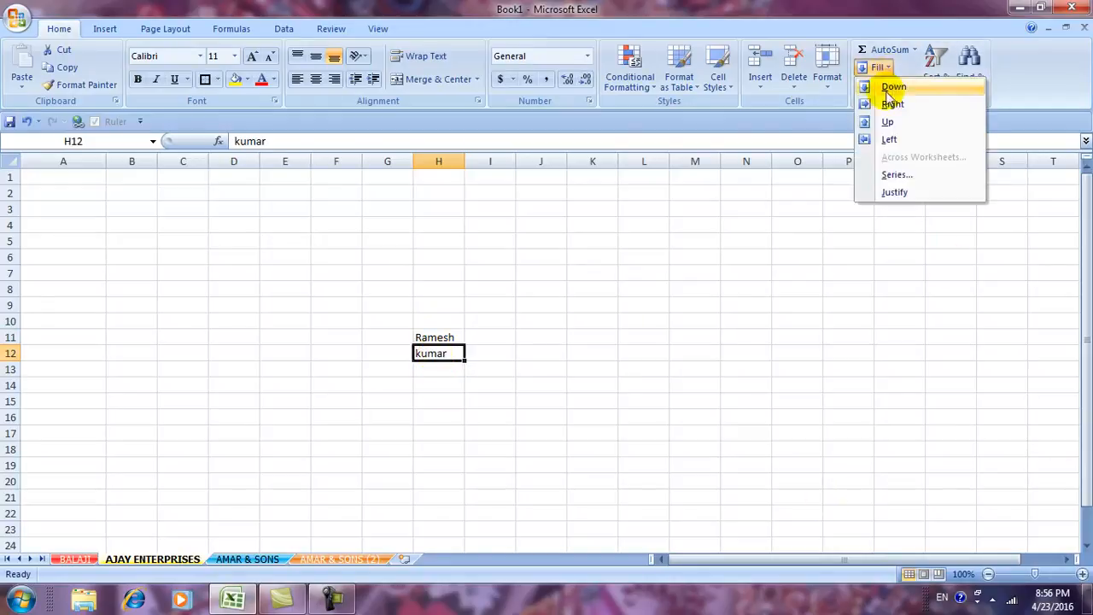
click(879, 393)
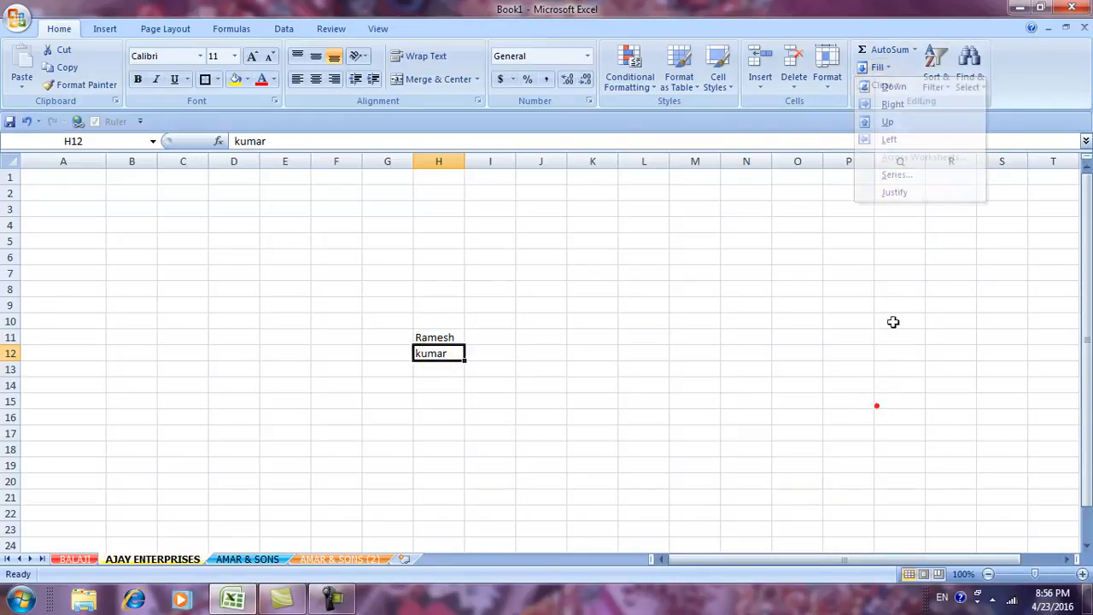
click(885, 85)
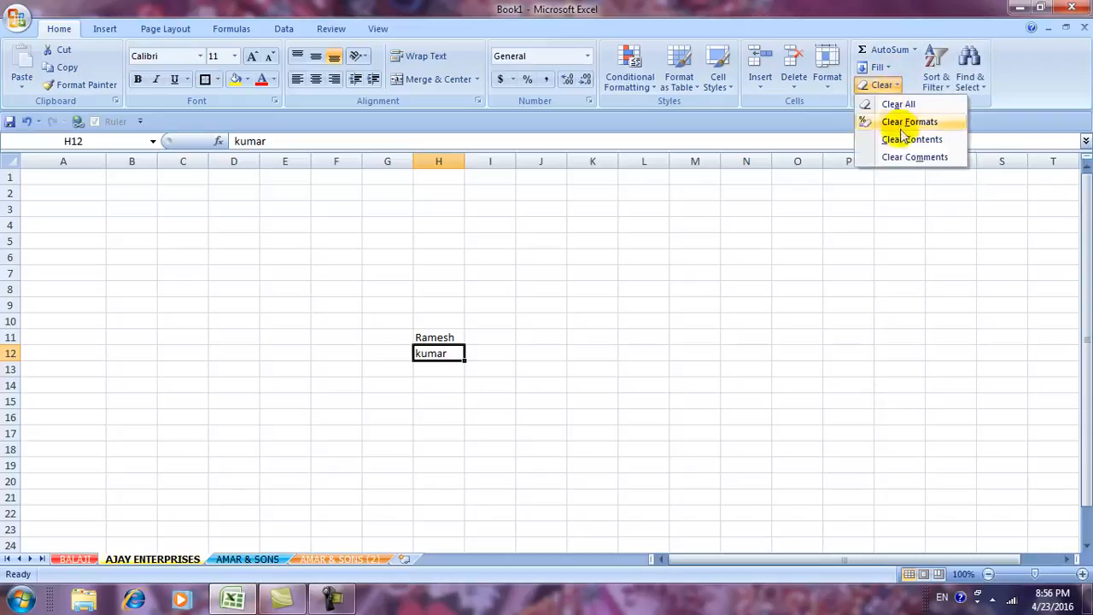
drag(333, 289, 541, 400)
key(Delete)
click(541, 393)
Enter headers NAME, HINDI, ENG, MATH in A1:D1 and student names A, B, C in A2:A4.
click(55, 176)
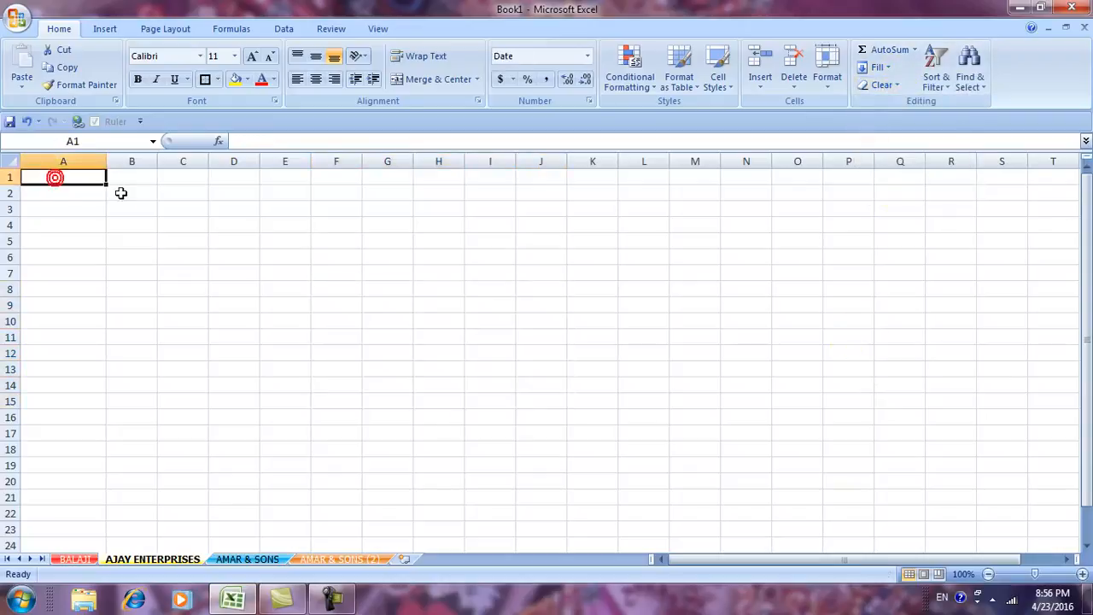
text(NAME)
key(Return)
text(A)
key(Return)
text(B)
key(Return)
text(C)
key(Up)
key(Up)
key(Up)
key(Right)
text(HINDI)
key(Right)
text(EN)
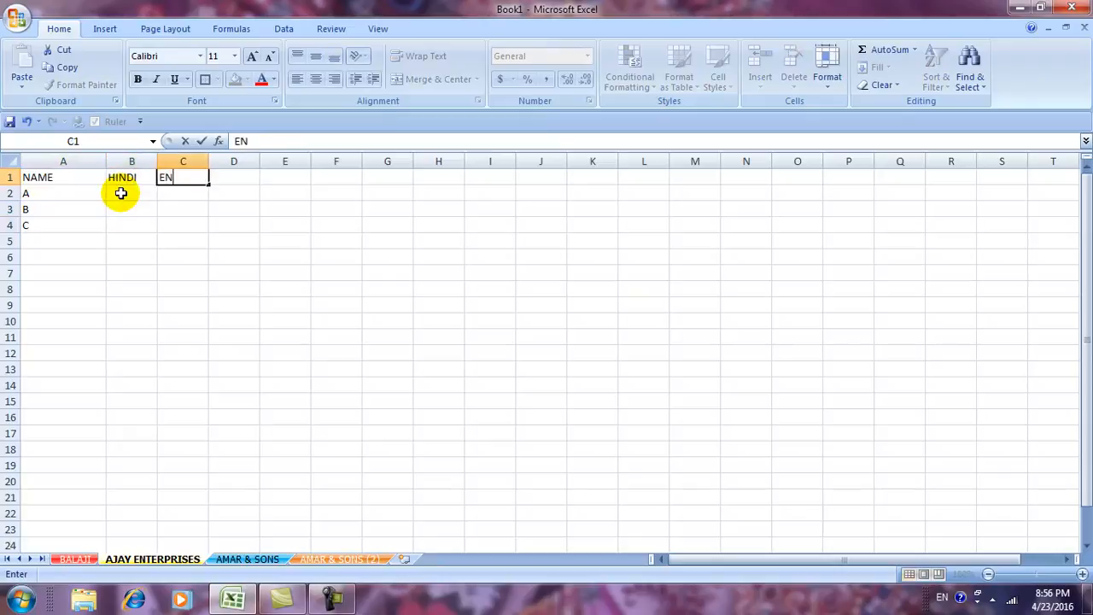
text(G)
key(Right)
text(MATH)
key(Return)
Enter HINDI marks 52, 36, 25 and ENG marks 74, 85, 52.
click(121, 193)
text(52)
key(Return)
text(36)
key(Return)
text(25)
key(Right)
key(Up)
key(Up)
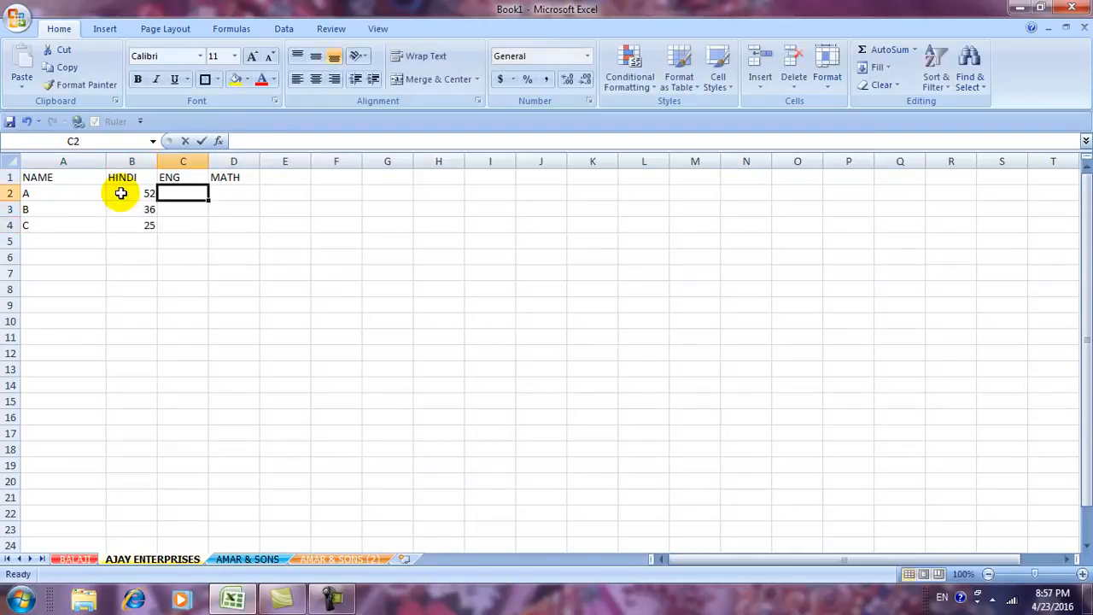
text(74)
key(Return)
text(85)
key(Return)
text(52)
key(Right)
key(Up)
key(Up)
Enter MATH marks 24, 65, 65, correcting C's mistyped 235 to 65.
text(24)
key(Return)
text(65)
key(Return)
text(235)
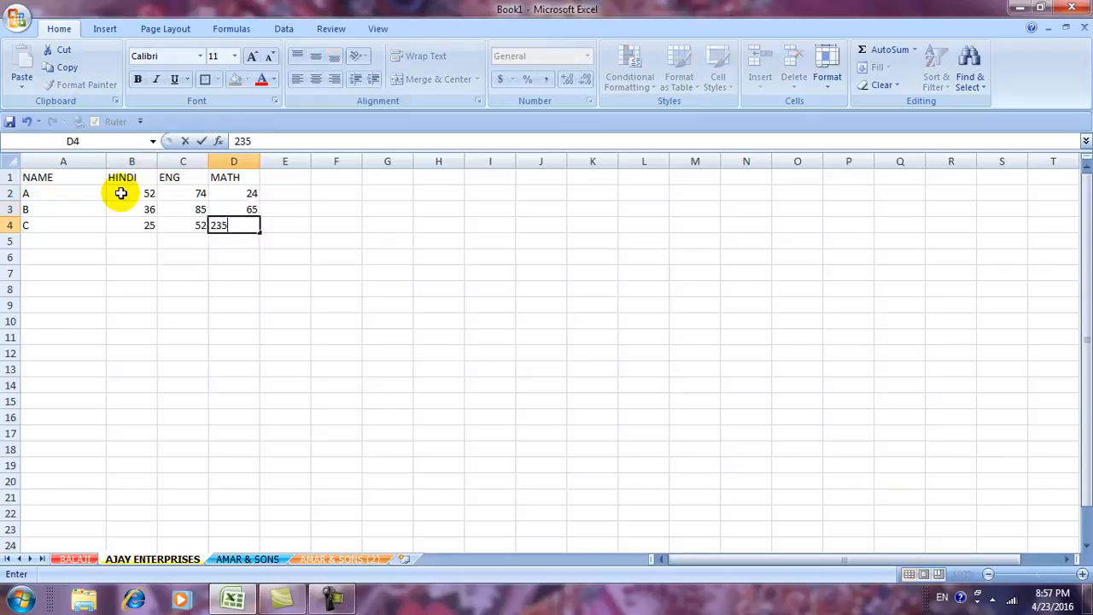
key(Right)
key(Left)
text(65)
key(Up)
Add a TOTAL column in E with AutoSum totals 150, 186 and 142.
click(281, 191)
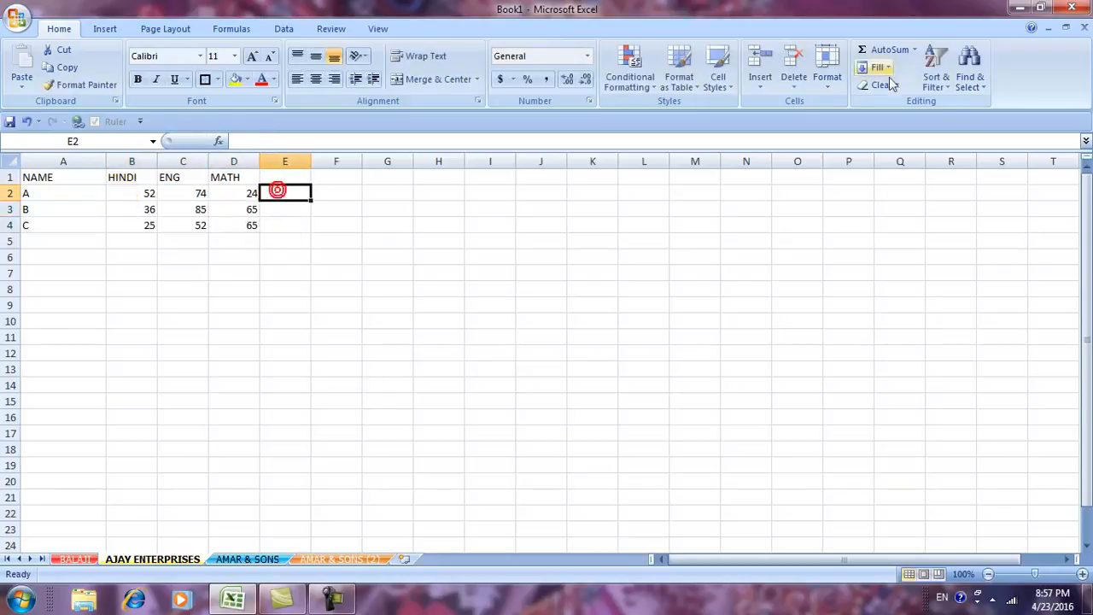
click(877, 53)
key(Return)
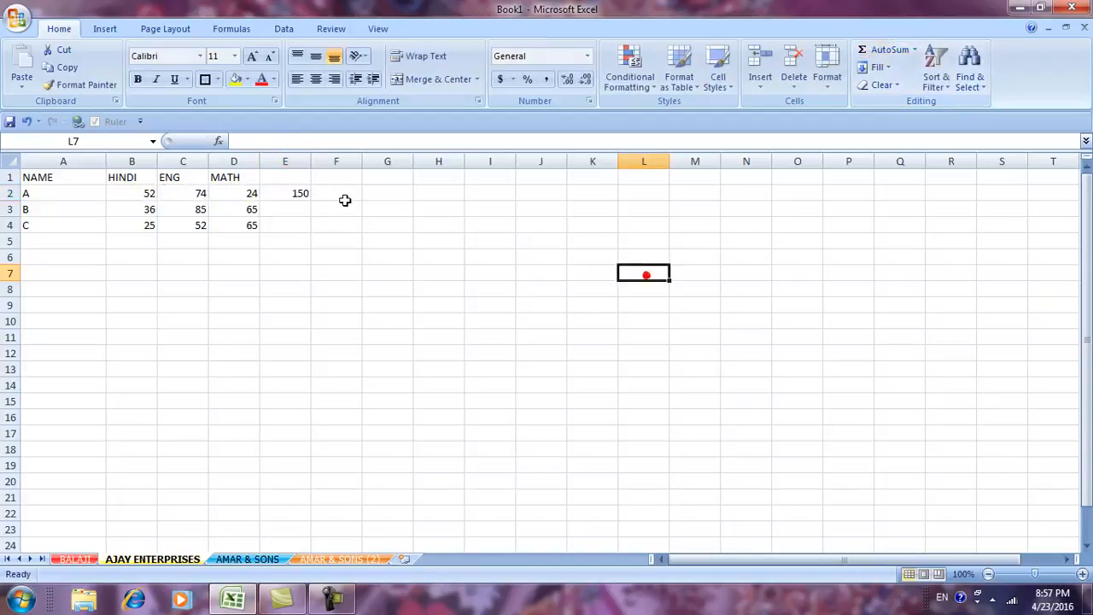
click(298, 198)
drag(313, 200, 313, 228)
click(350, 271)
click(296, 177)
text(TOTA)
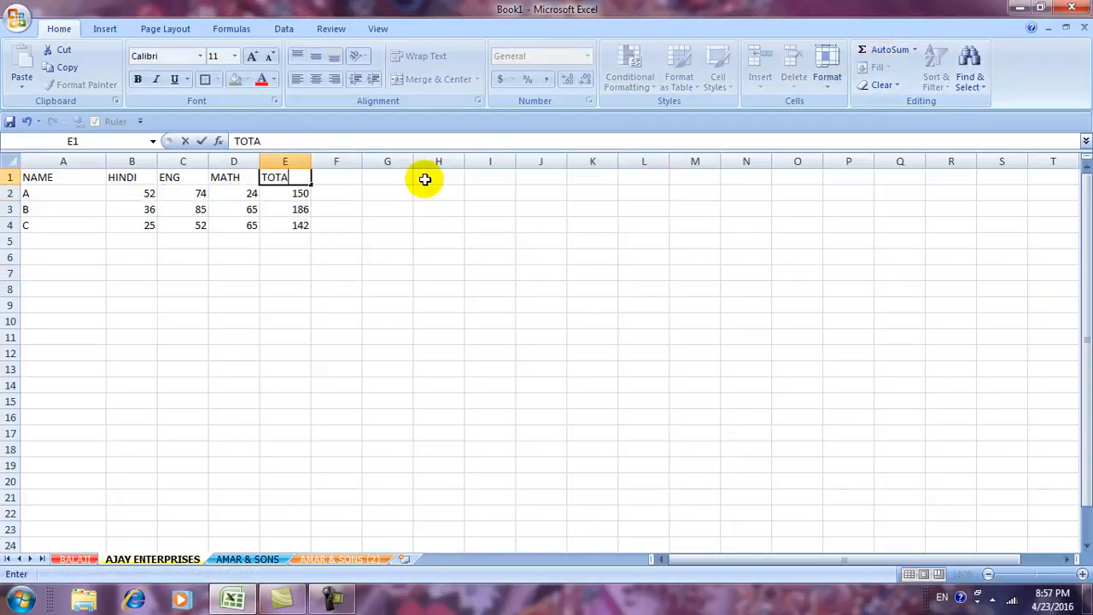
text(L)
click(363, 335)
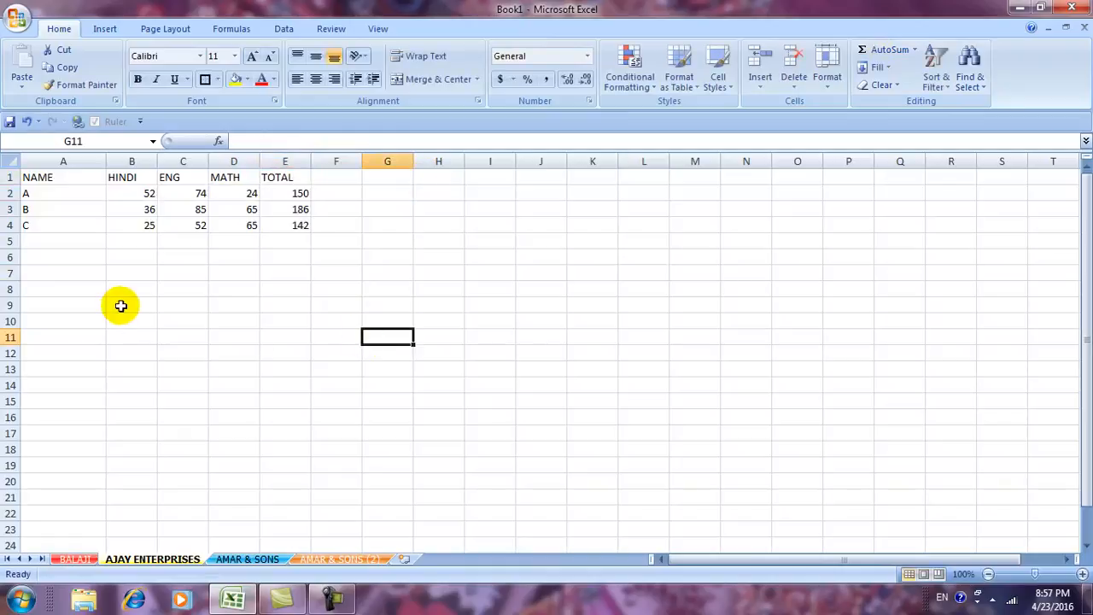
Apply All Borders to the table A1:E4.
drag(39, 176, 309, 224)
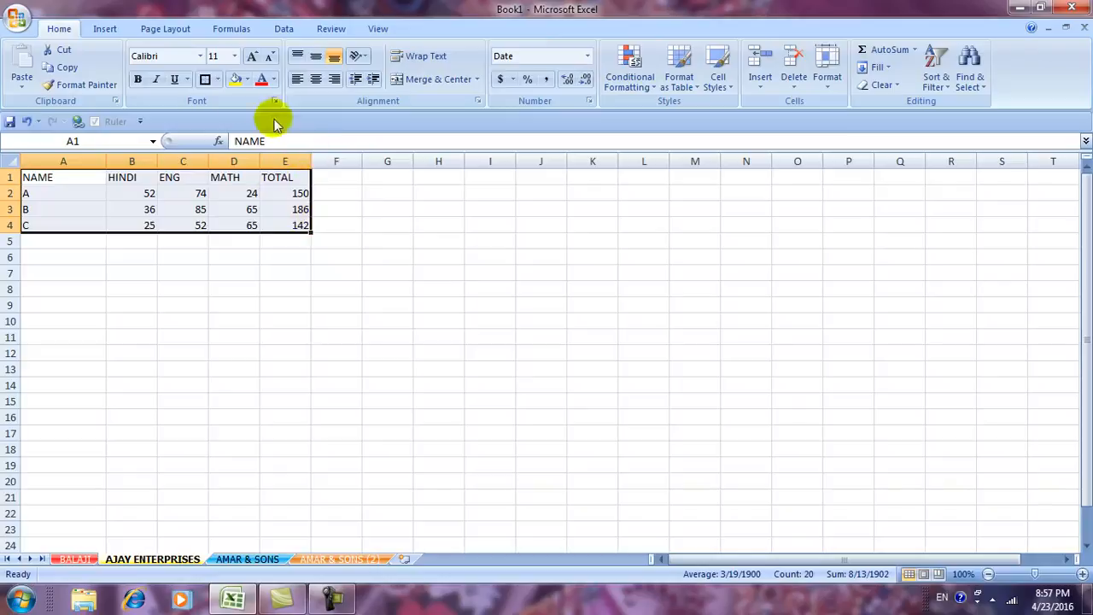
click(218, 78)
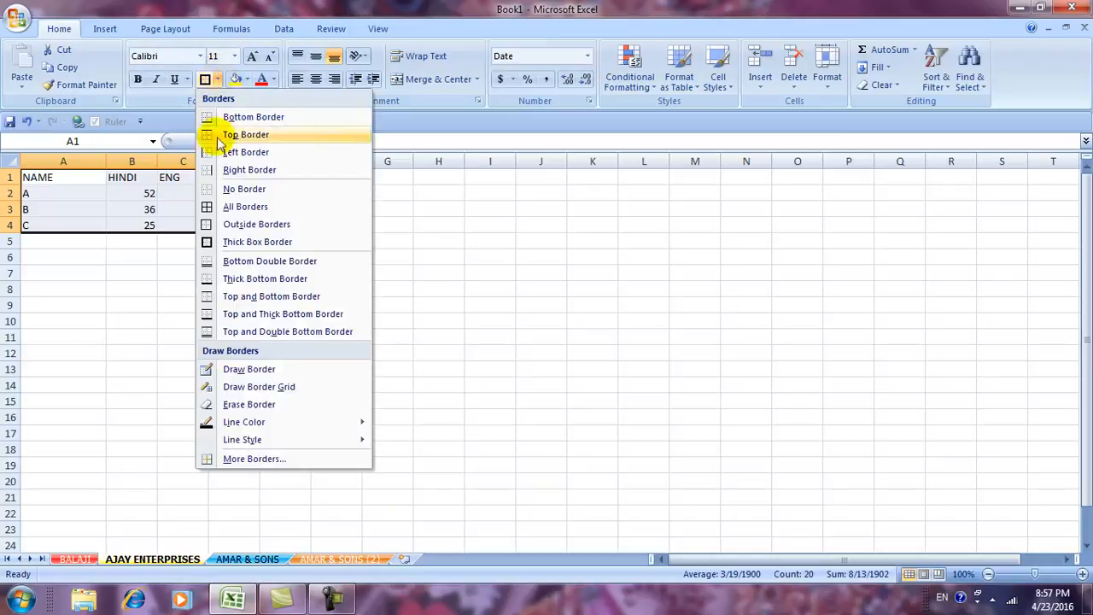
click(228, 211)
click(295, 287)
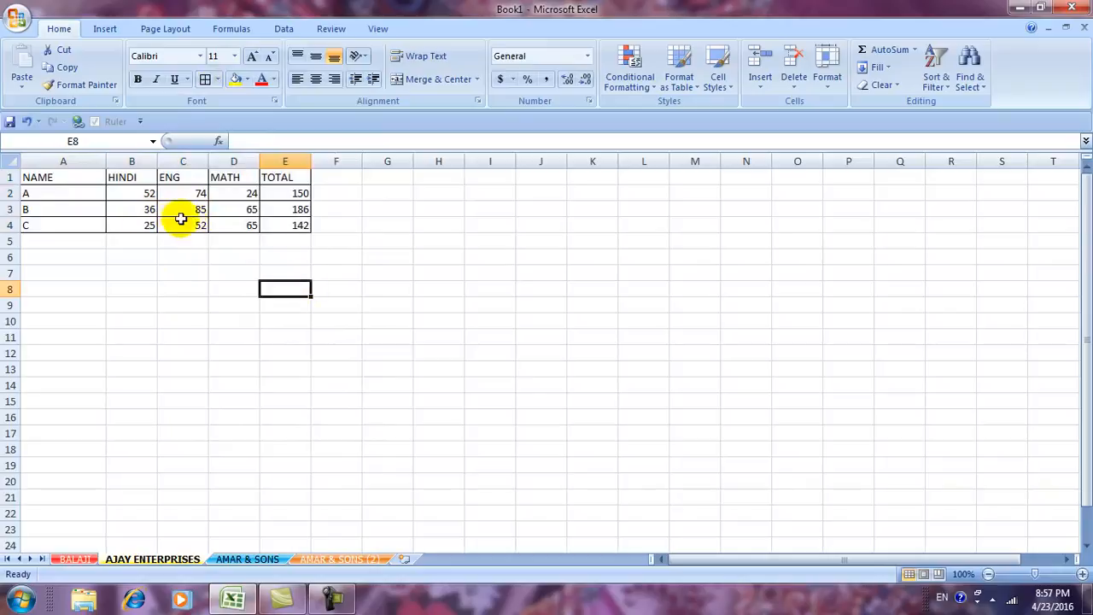
click(188, 208)
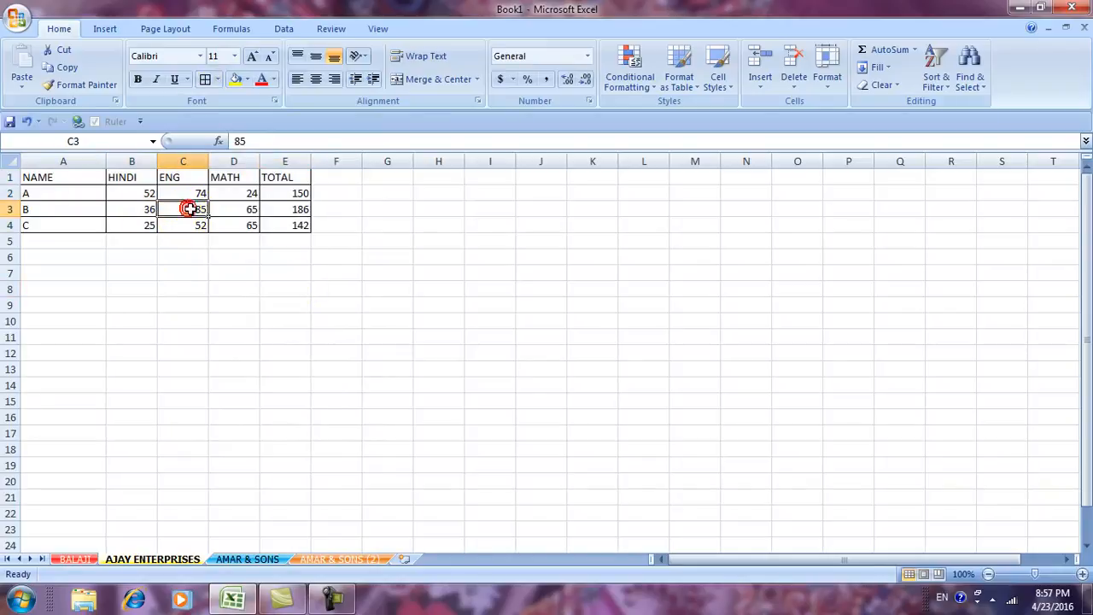
Add a comment reading GOOD to cell C3.
click(319, 31)
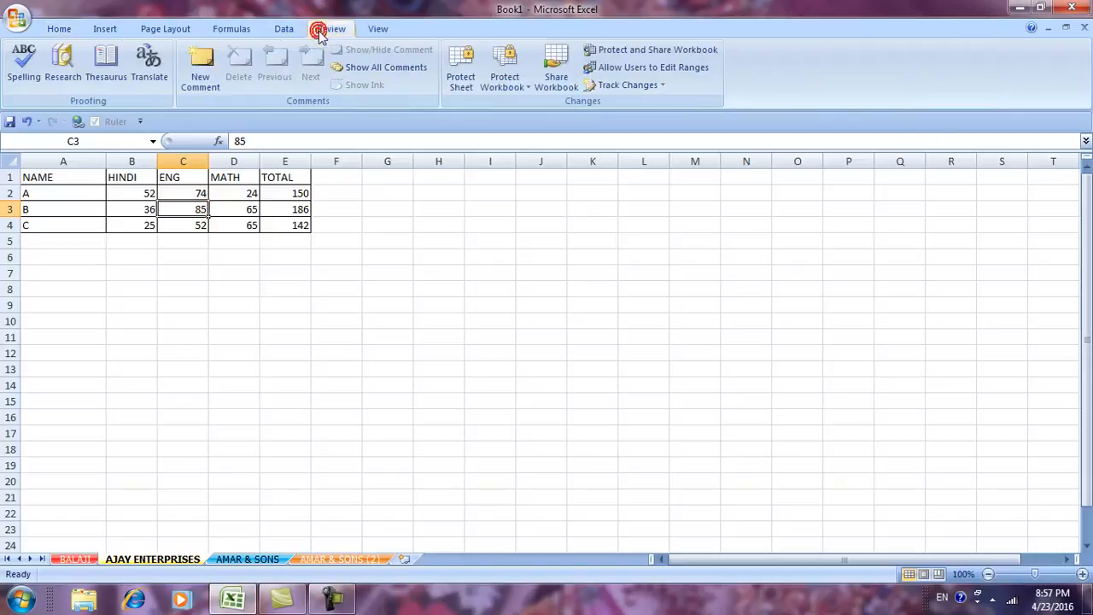
click(198, 75)
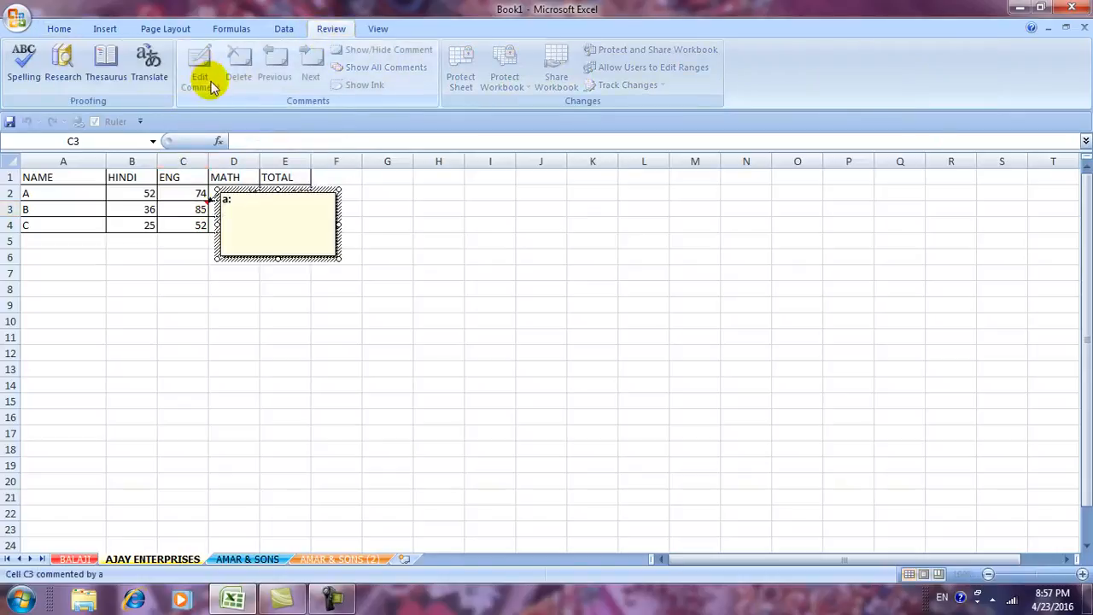
text(GOOD)
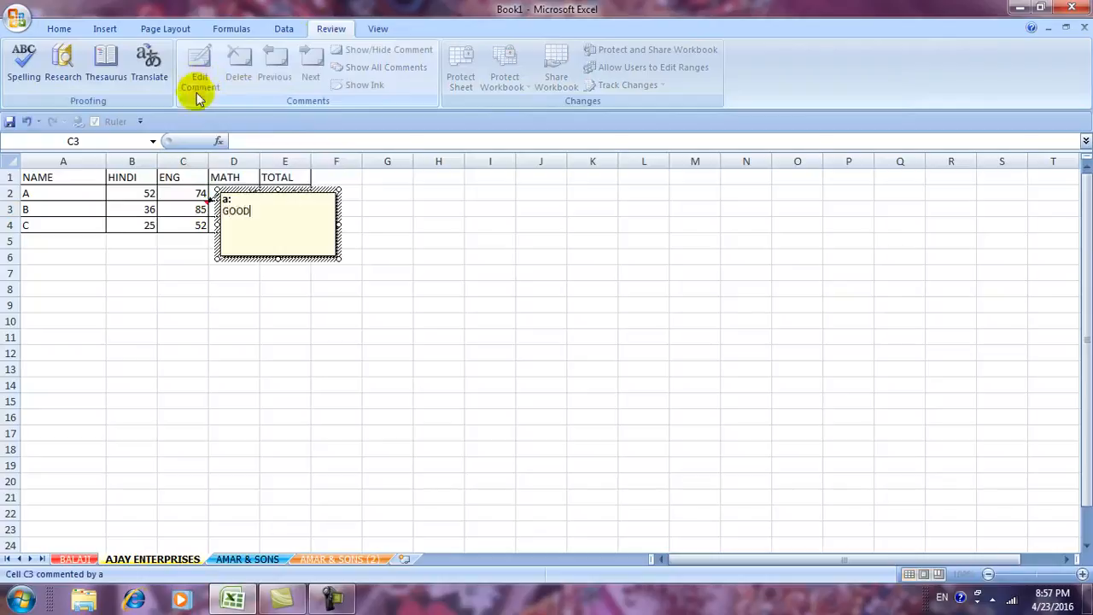
click(321, 321)
Add a comment reading GOOD to cell A3.
click(50, 205)
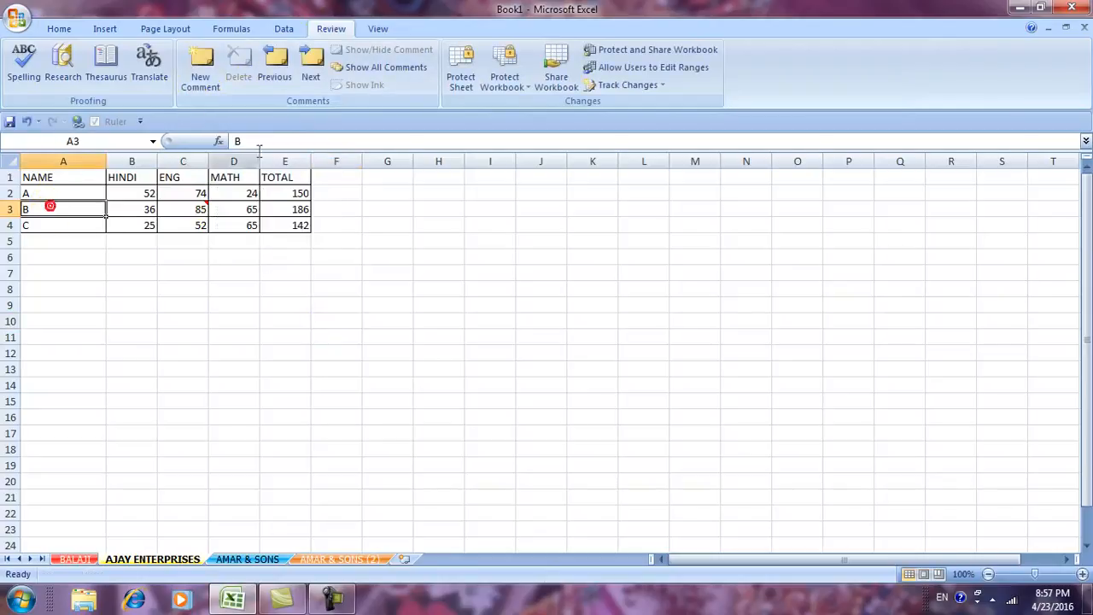
click(200, 70)
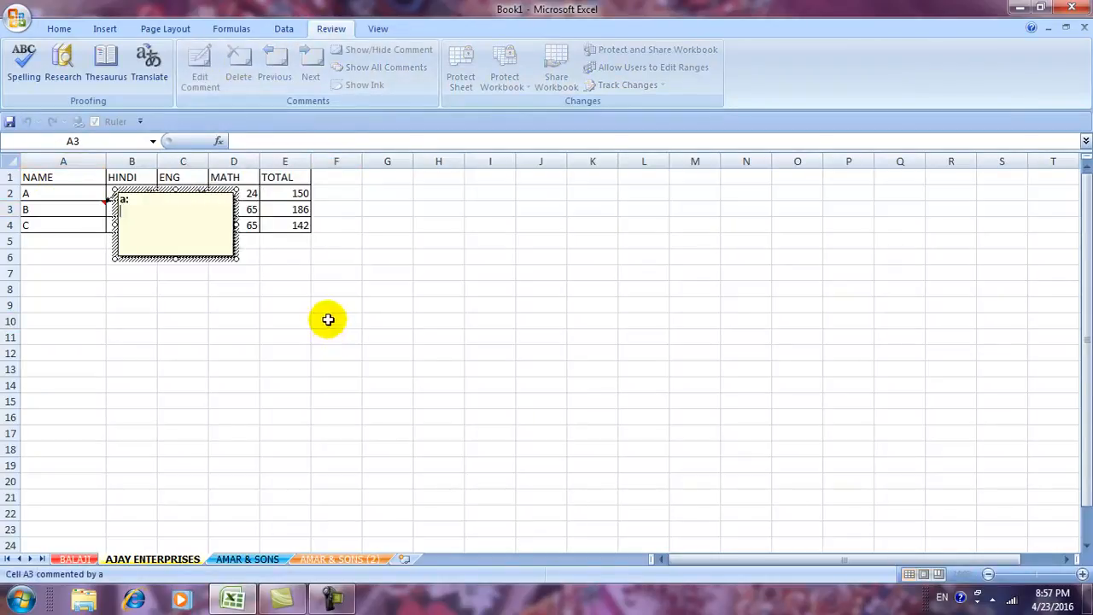
text(GOOD)
click(337, 498)
Attach a new comment to cell E4, typing G.
click(284, 227)
click(200, 72)
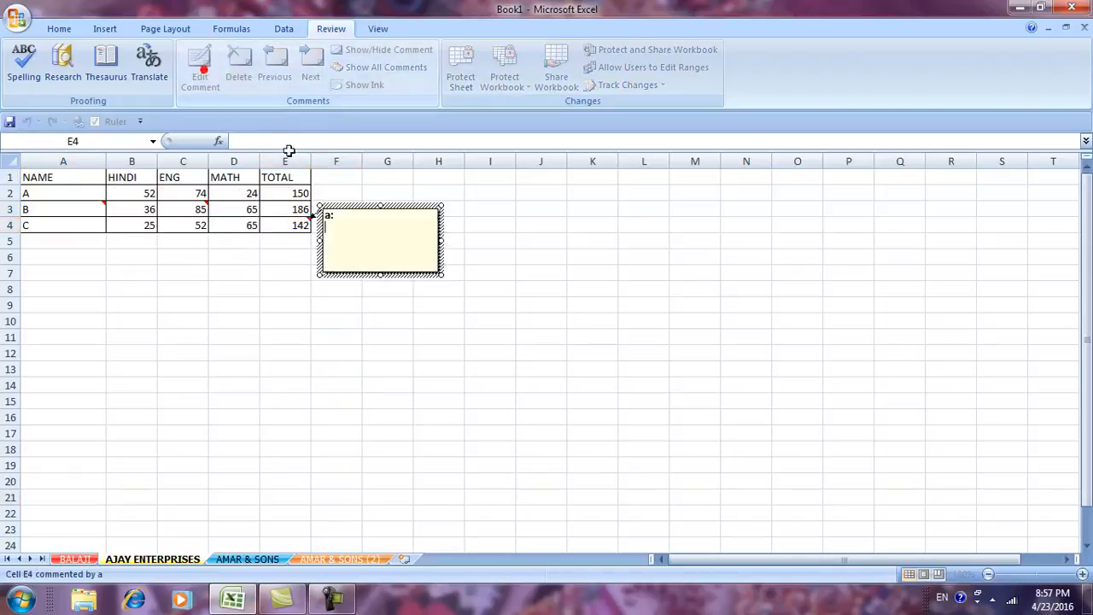
text(GOOD)
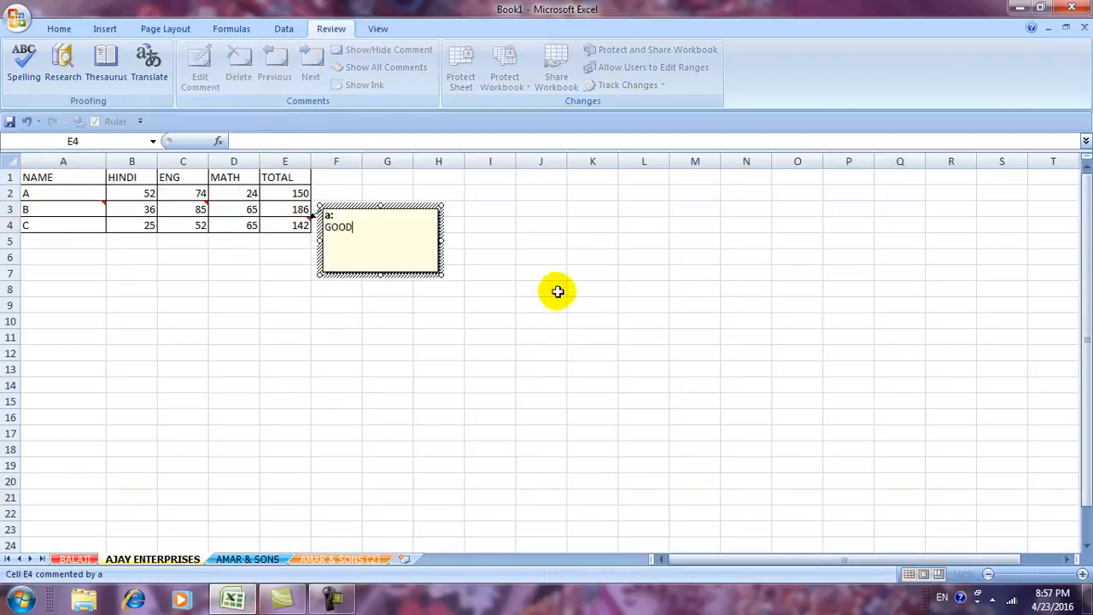
click(602, 418)
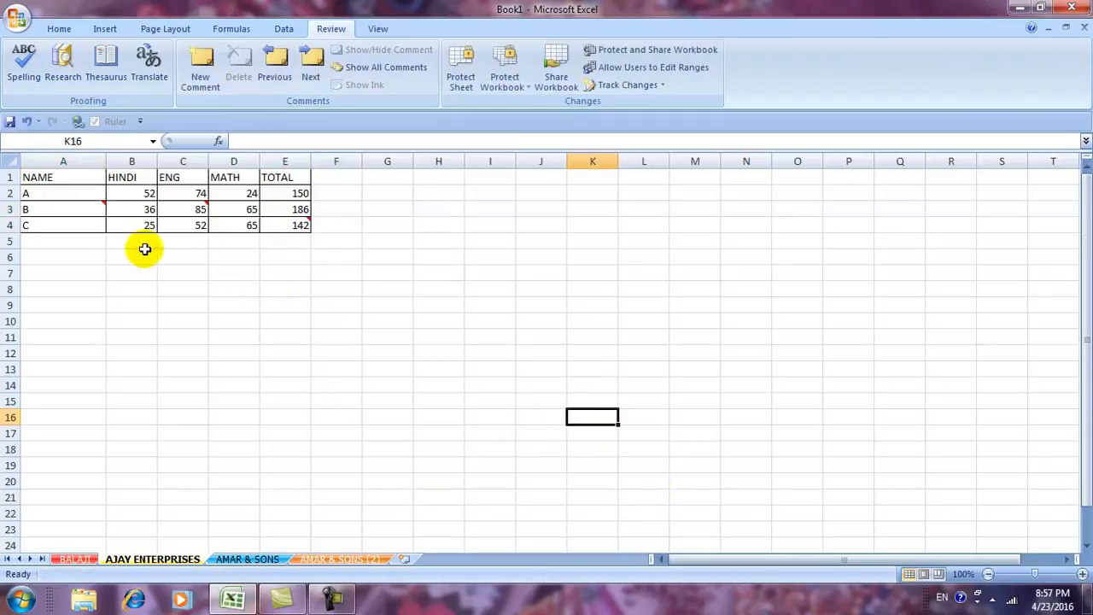
Clear everything from the table A1:E4 with Clear All.
click(60, 29)
click(895, 85)
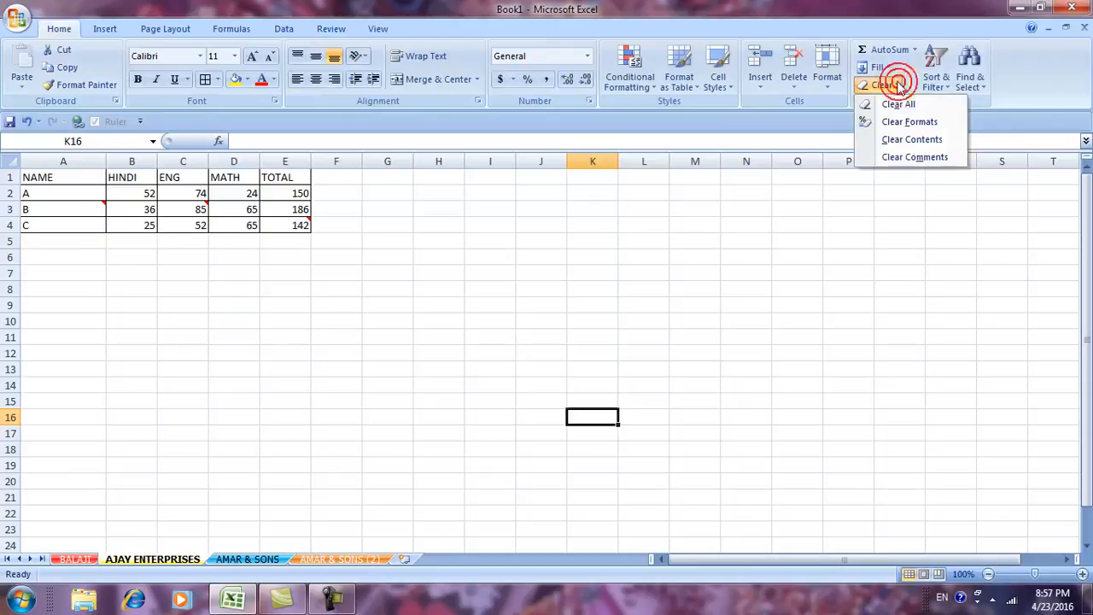
click(894, 287)
drag(29, 177, 299, 224)
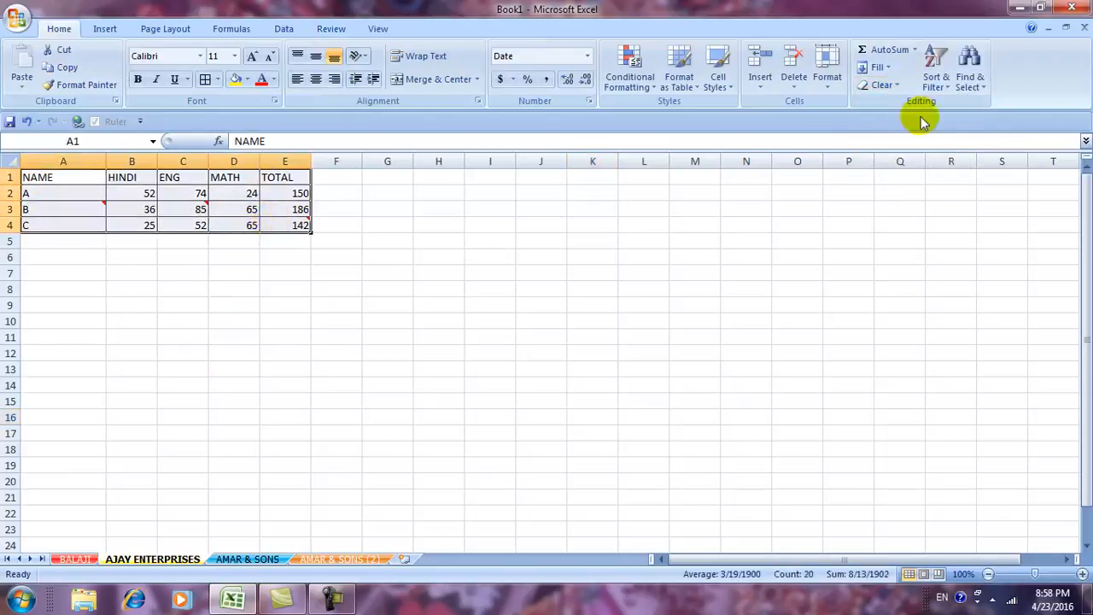
click(884, 84)
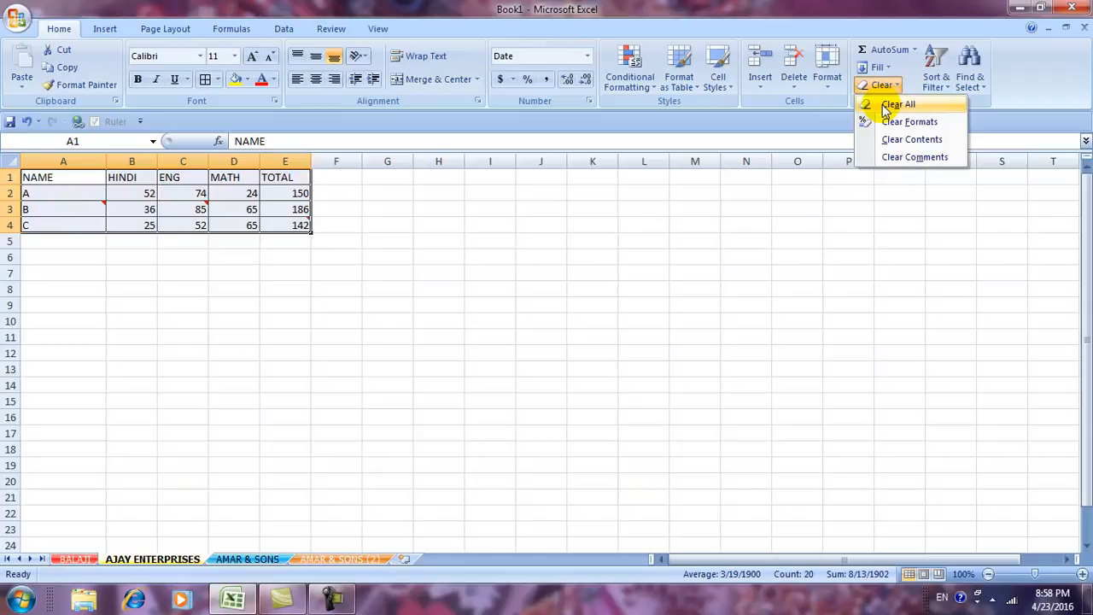
click(888, 104)
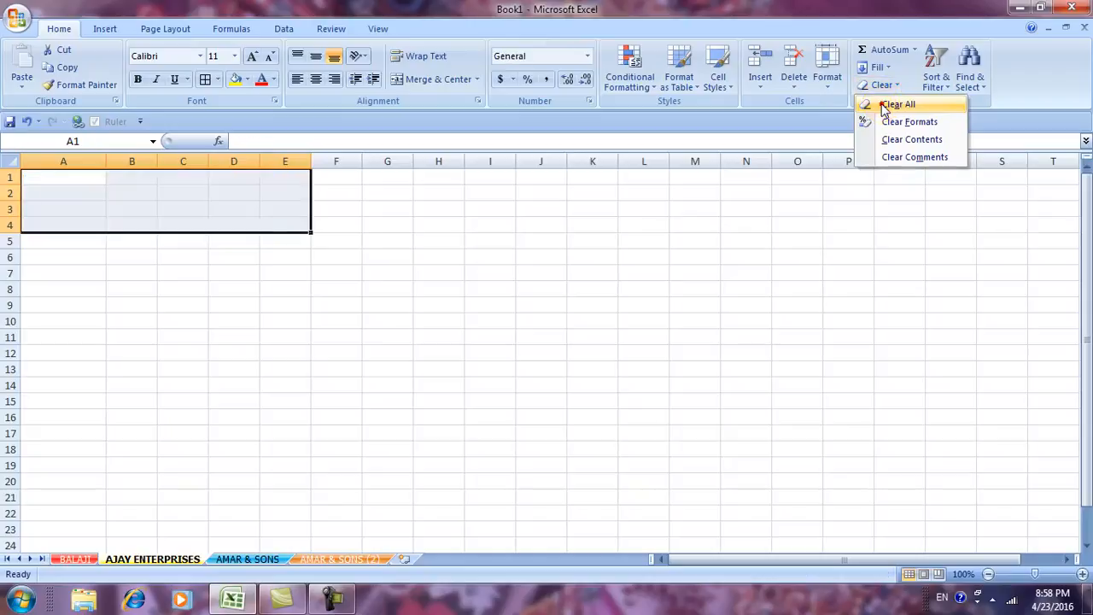
Undo the clear to restore the table, then reopen the Clear options.
click(659, 303)
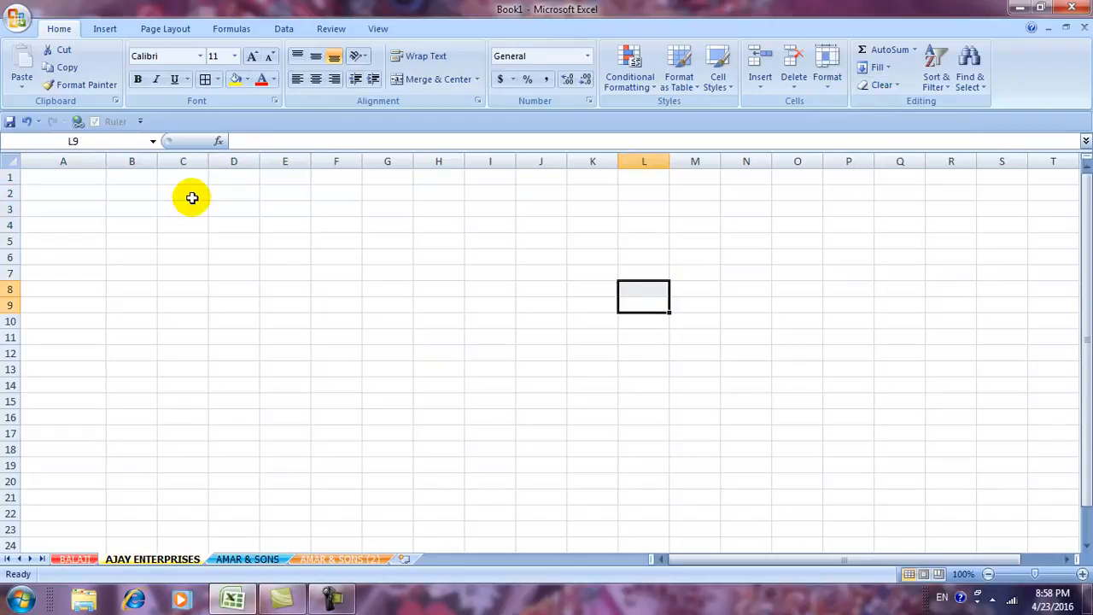
key(ctrl+z)
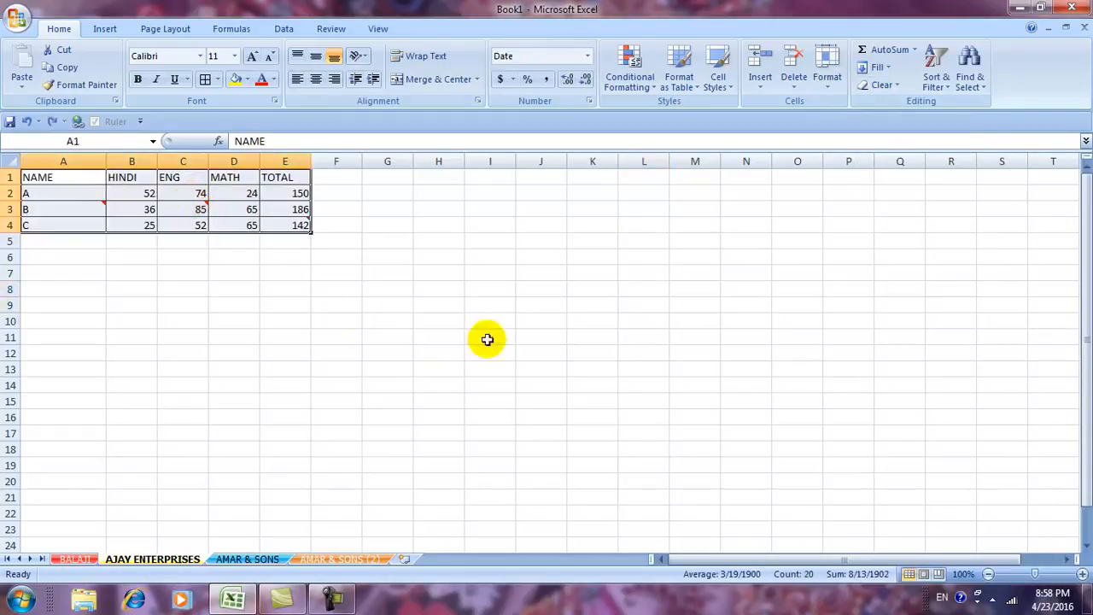
click(886, 83)
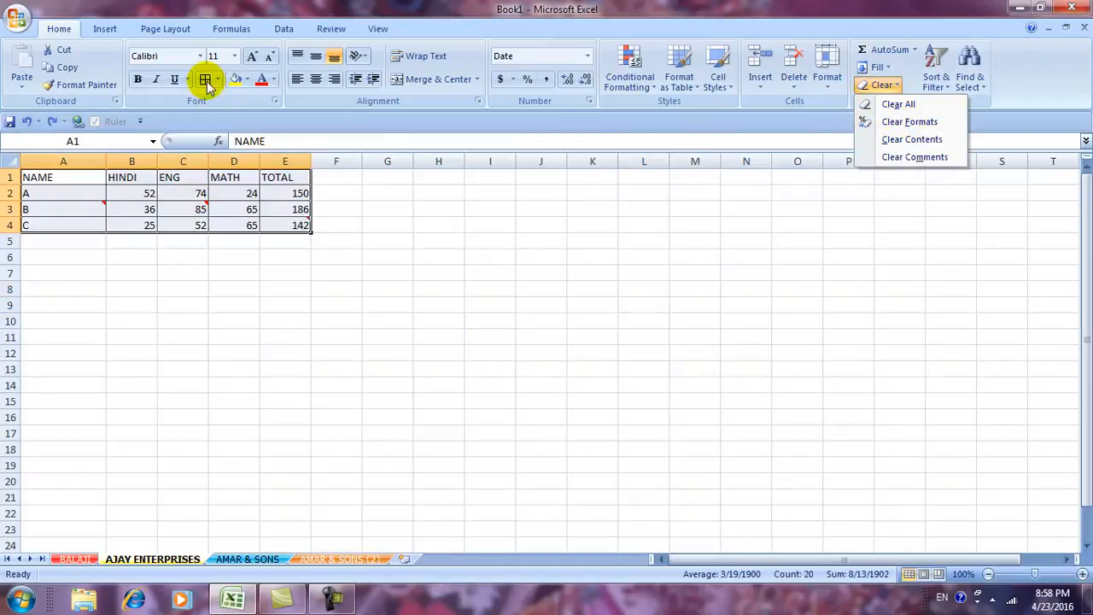
click(920, 121)
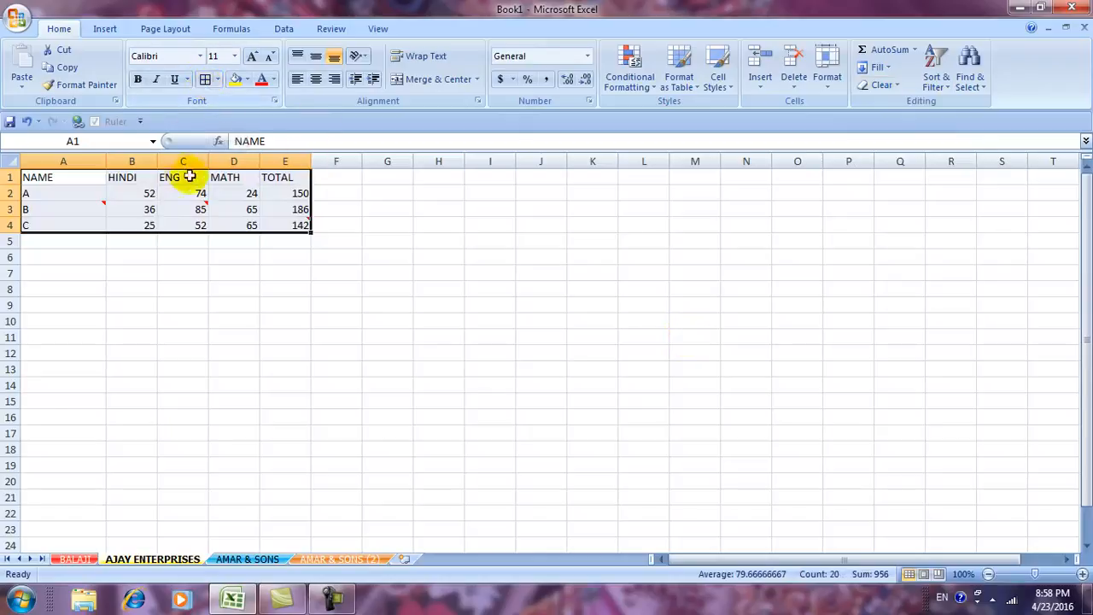
key(ctrl+z)
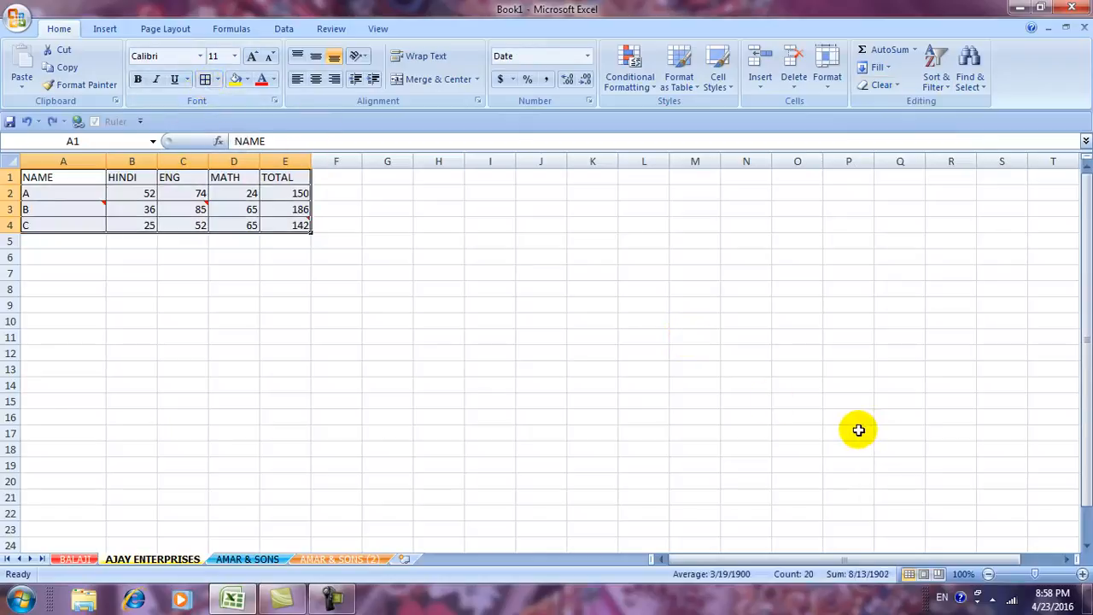
click(884, 84)
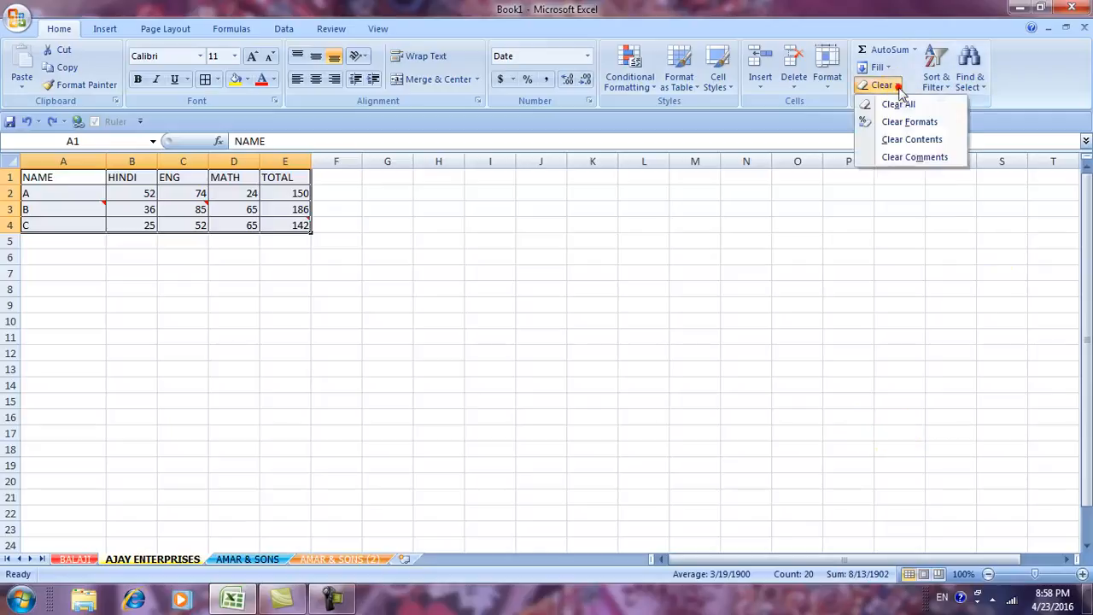
click(896, 140)
mouse_move(181, 204)
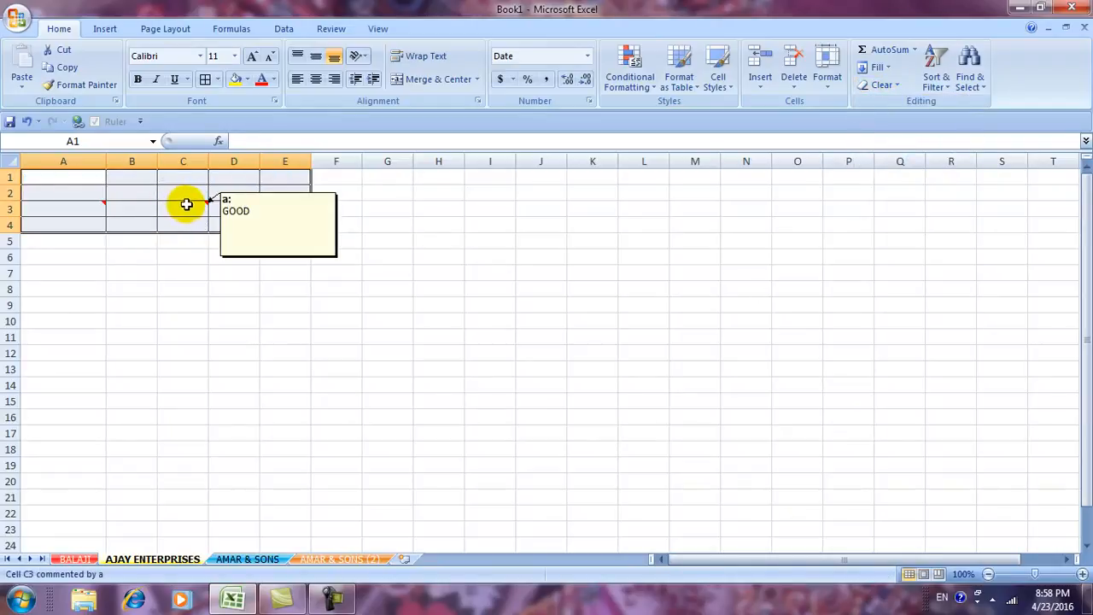
key(ctrl+z)
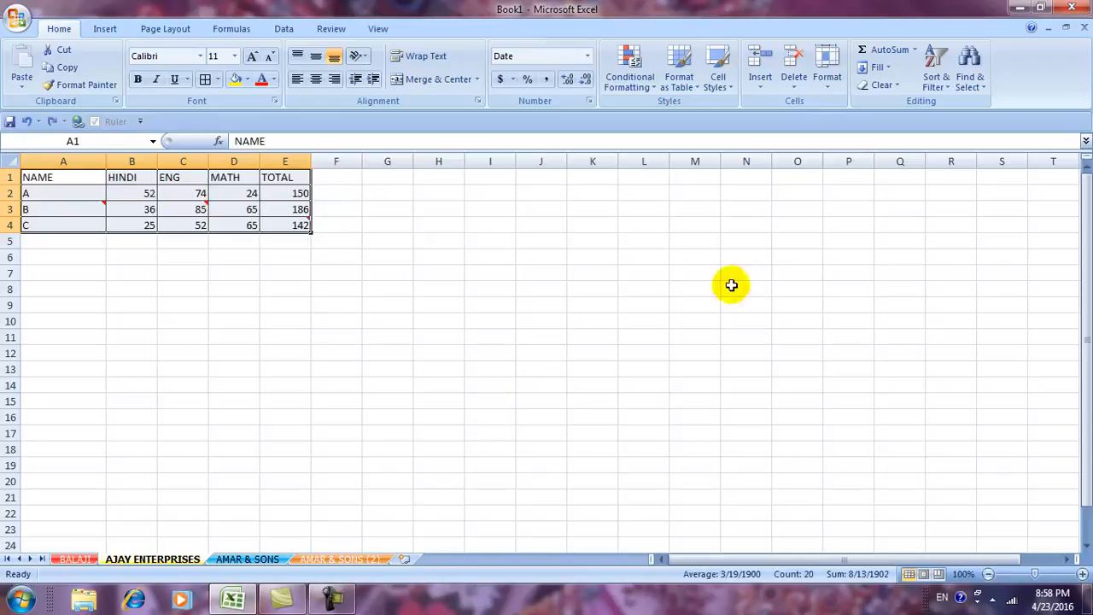
click(879, 85)
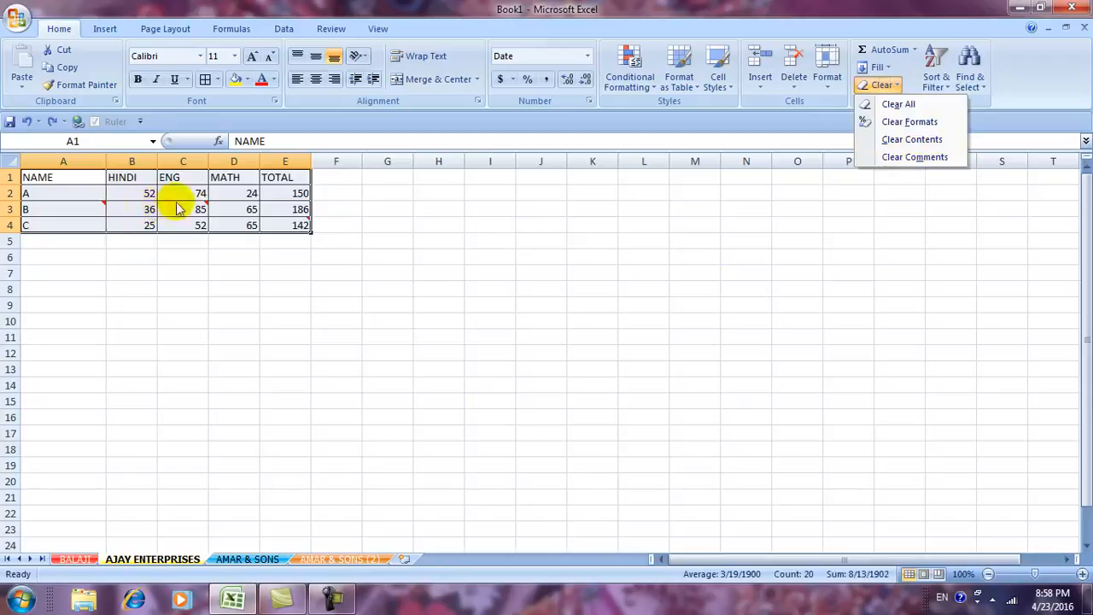
mouse_move(284, 226)
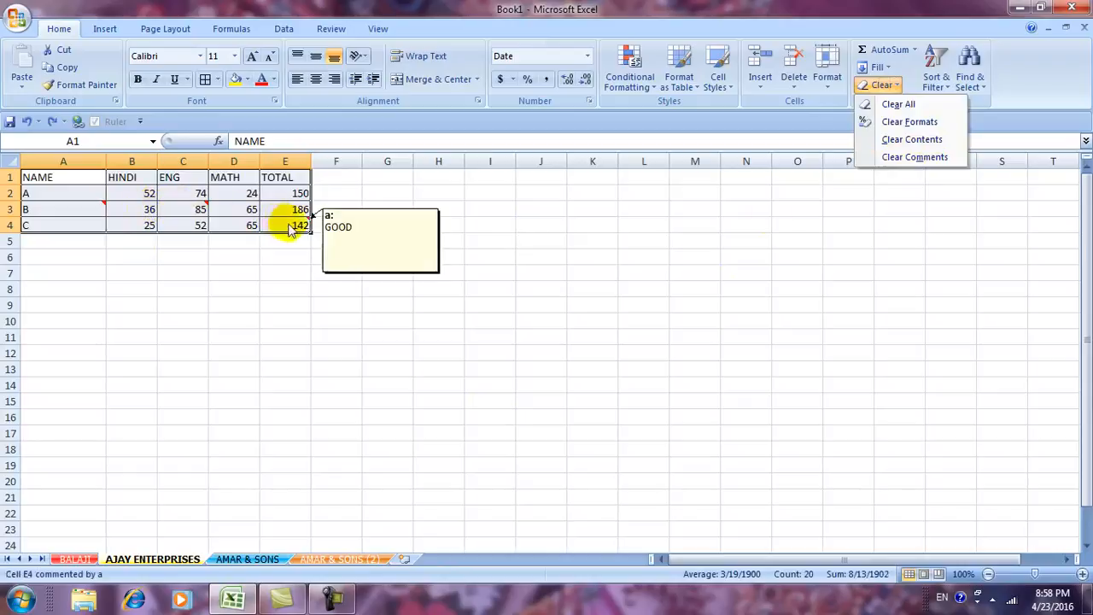
click(896, 159)
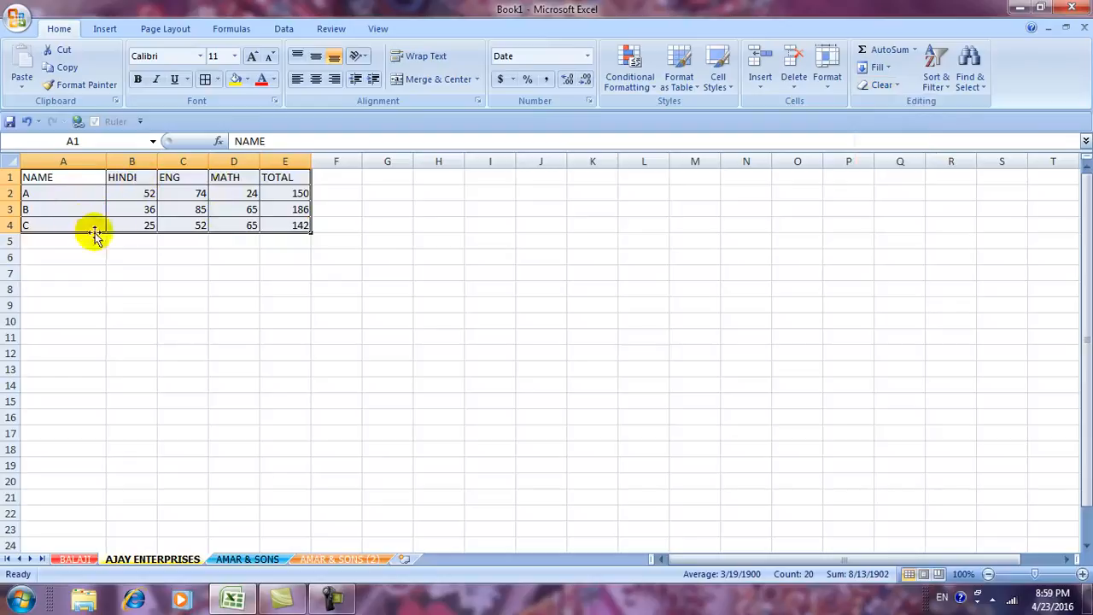
click(408, 275)
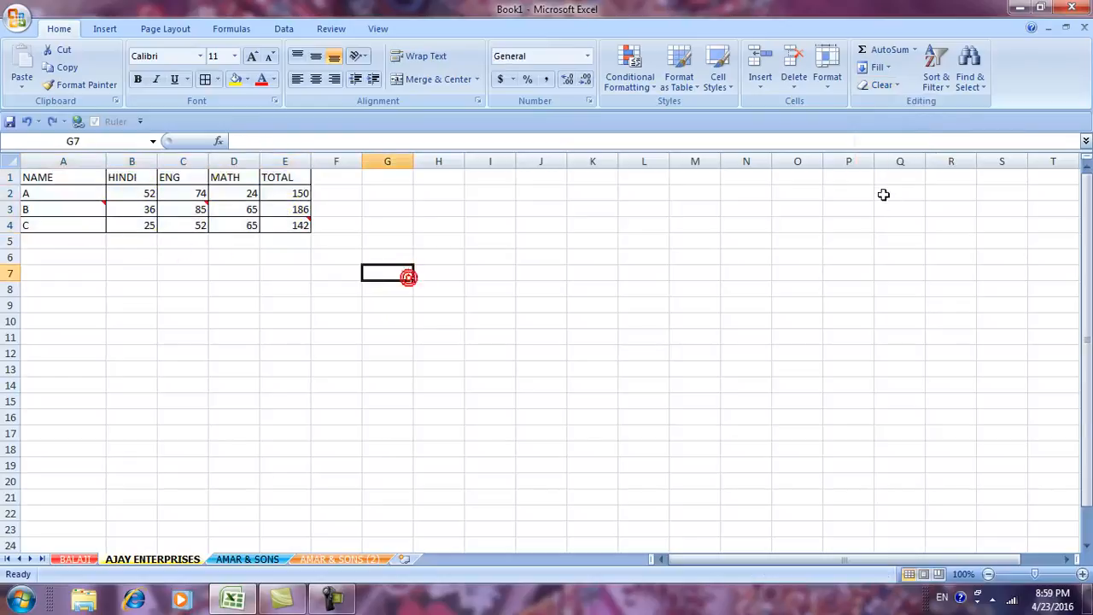
click(879, 84)
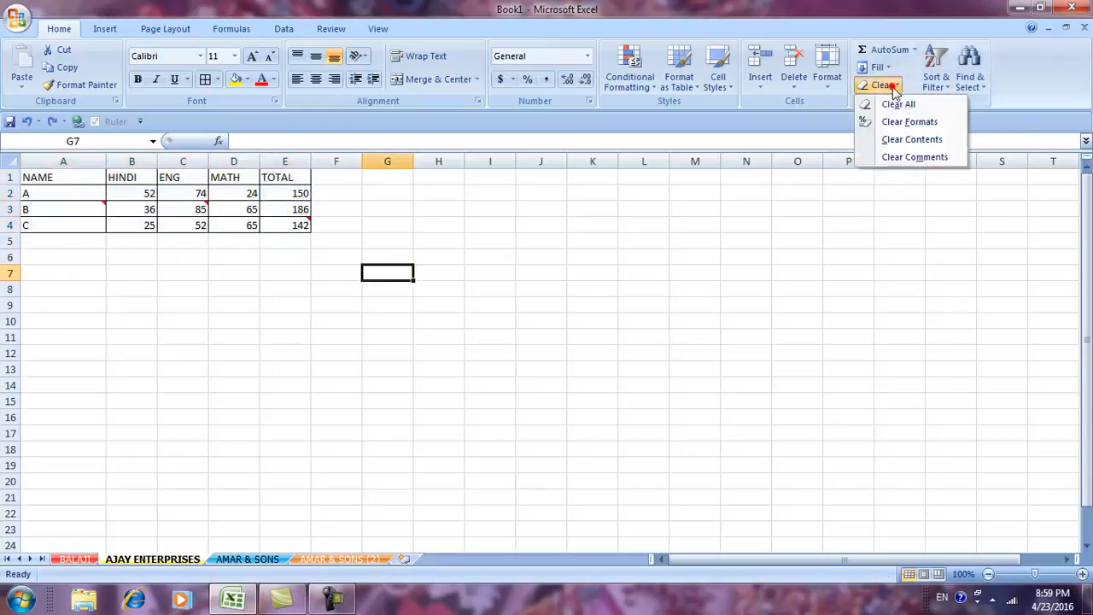
click(837, 301)
click(954, 91)
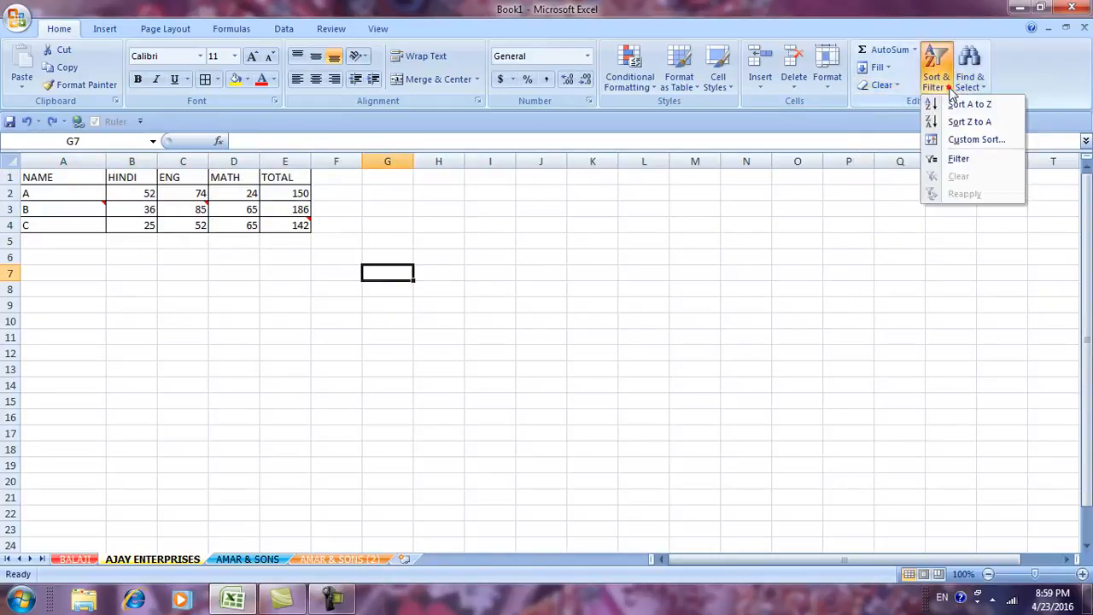
click(673, 298)
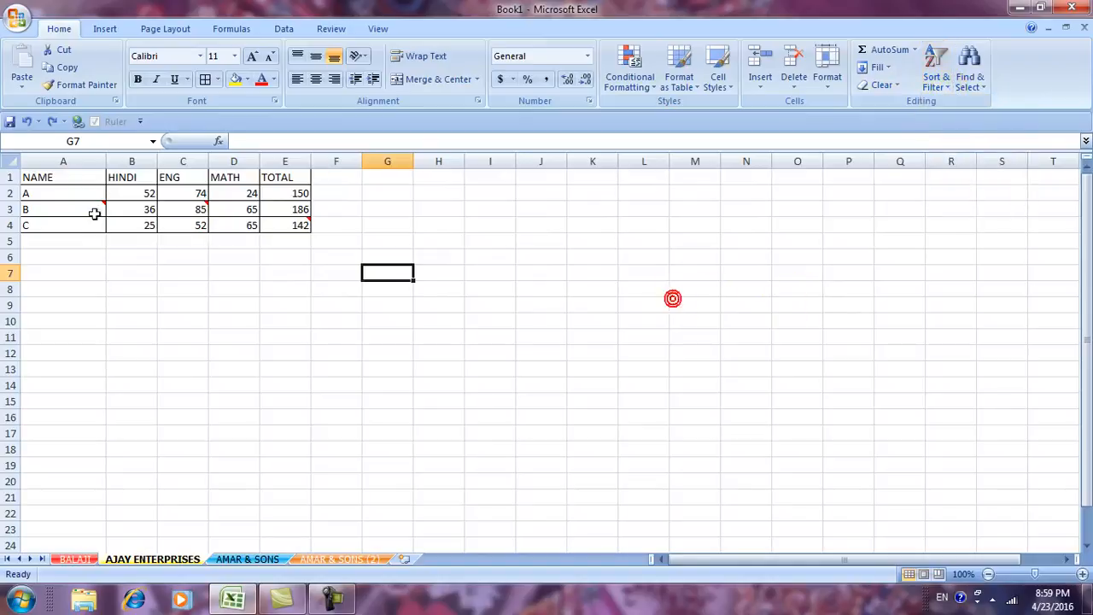
On the AMAR & SONS sheet, enter numbers down column A: 1, 4, 7, 8, 9 … 78.
click(246, 561)
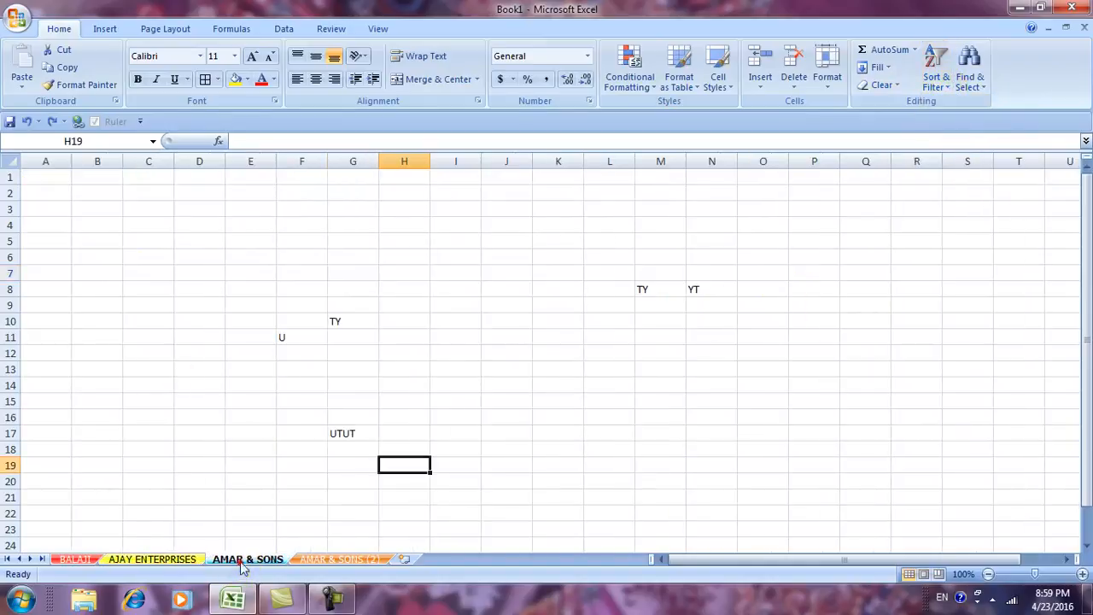
click(944, 88)
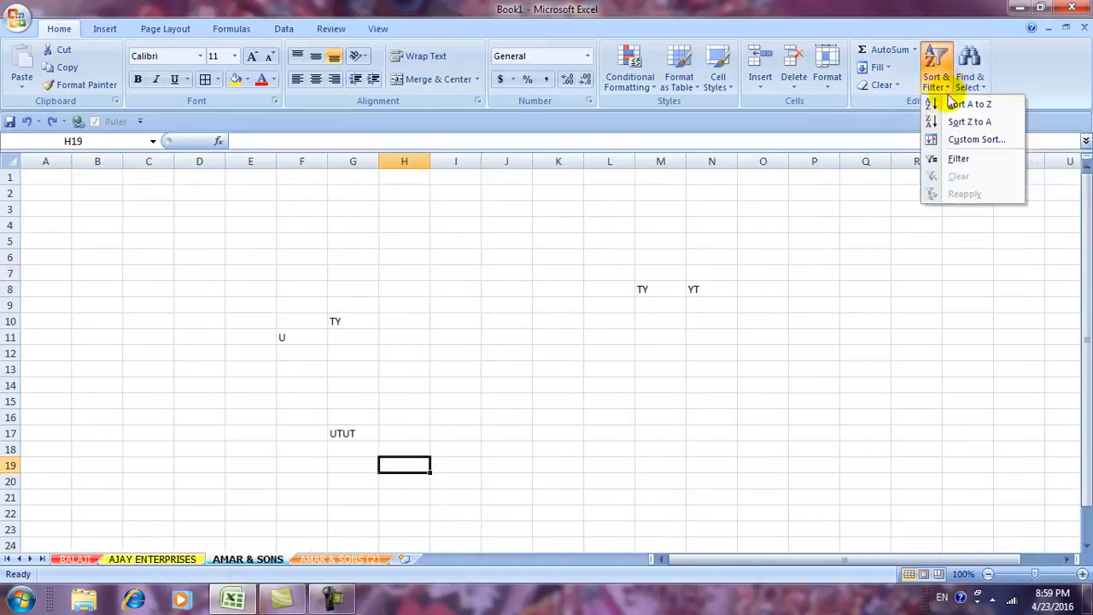
click(47, 174)
click(46, 175)
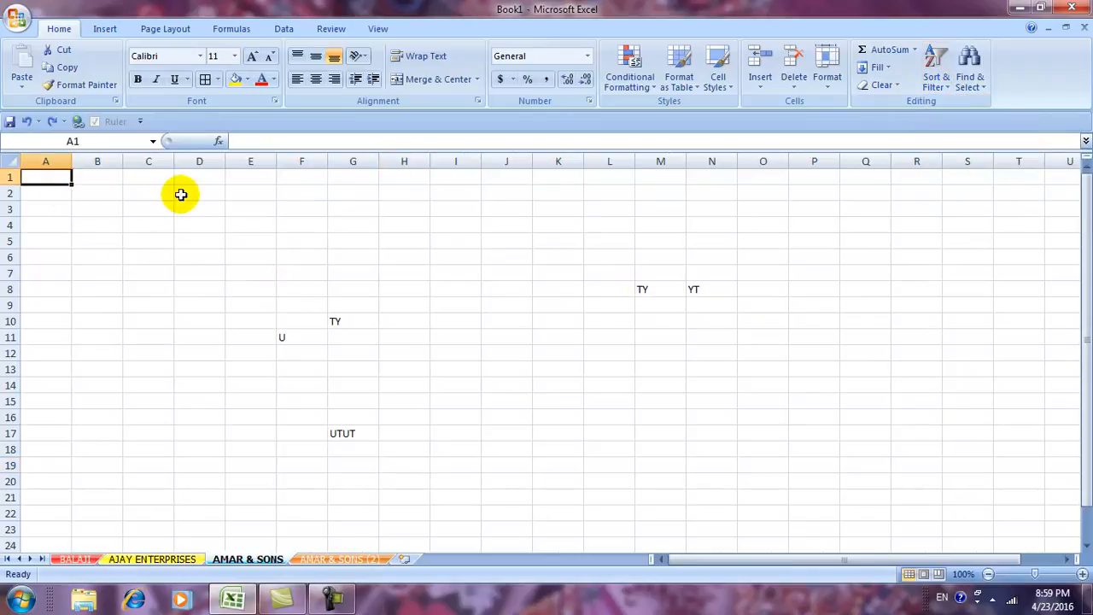
text(1)
key(Return)
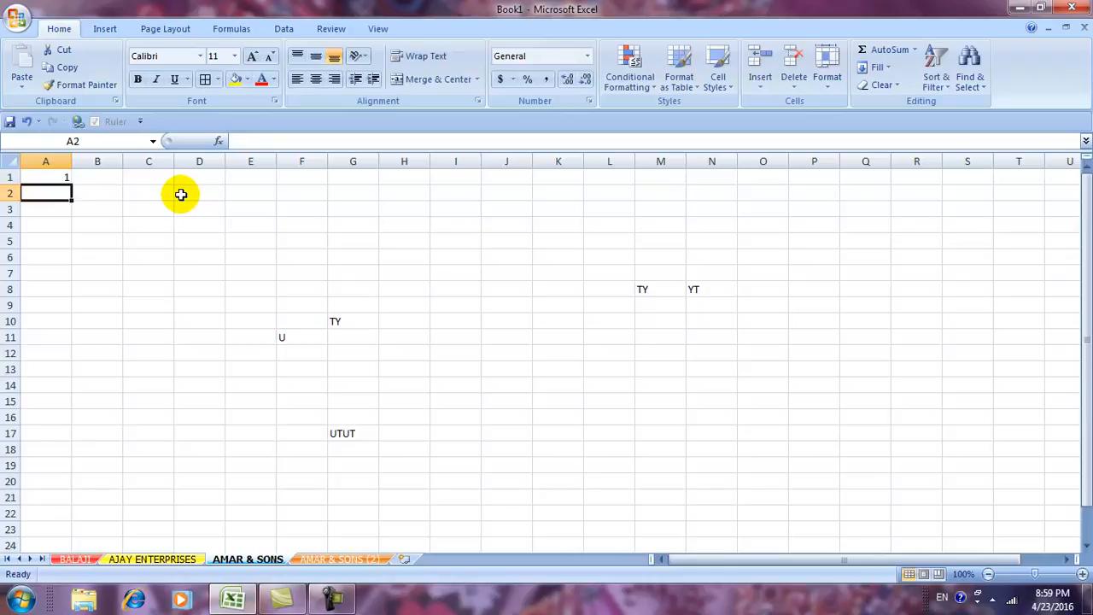
key(Return)
text(4)
key(Return)
text(7)
key(Up)
key(Up)
text(7)
key(Return)
text(8)
key(Return)
text(9 3 2 1 4 5 6 9 8 7 4 5 6 3 )
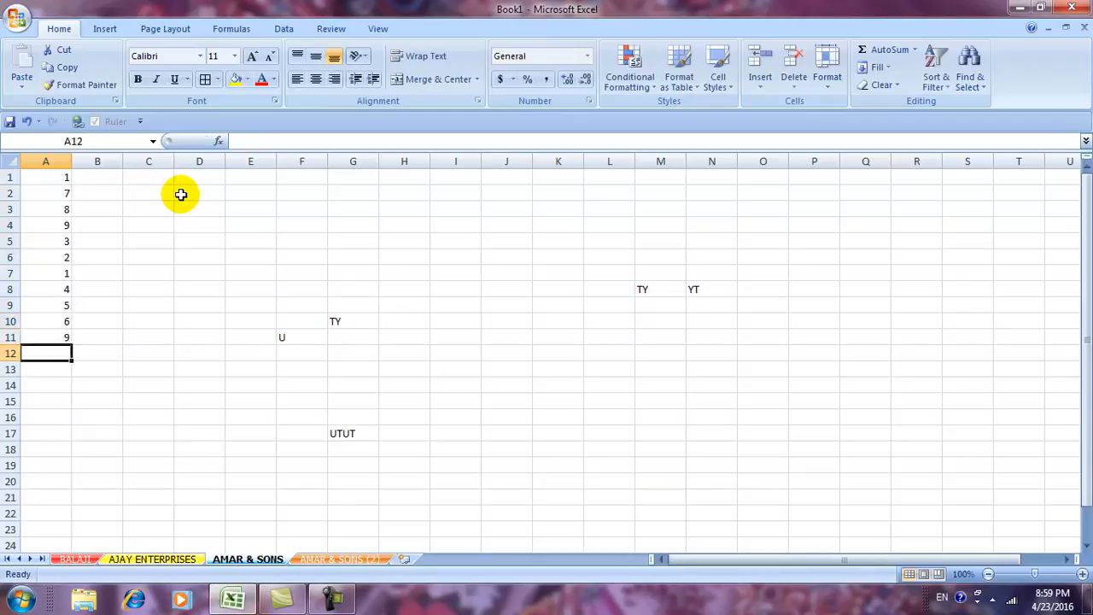
text(2 1)
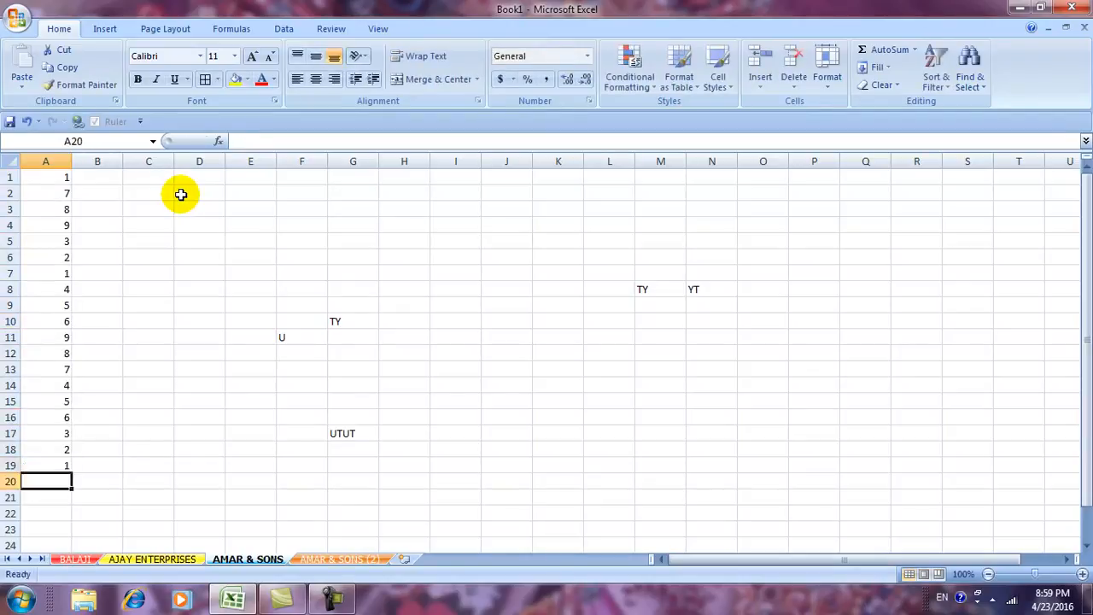
text( 4 78 8 5 2 3 6 5 2 1 4 78)
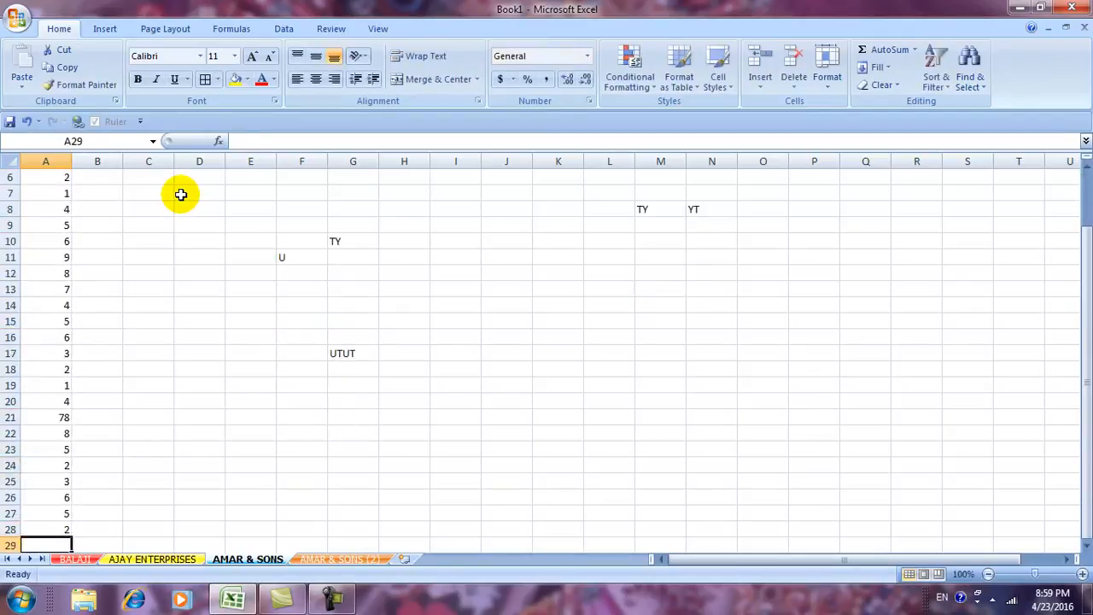
key(BackSpace)
drag(445, 336, 385, 342)
Type the letters q through m in keyboard order down C1:C26.
click(143, 181)
scroll(149, 197, up, 3)
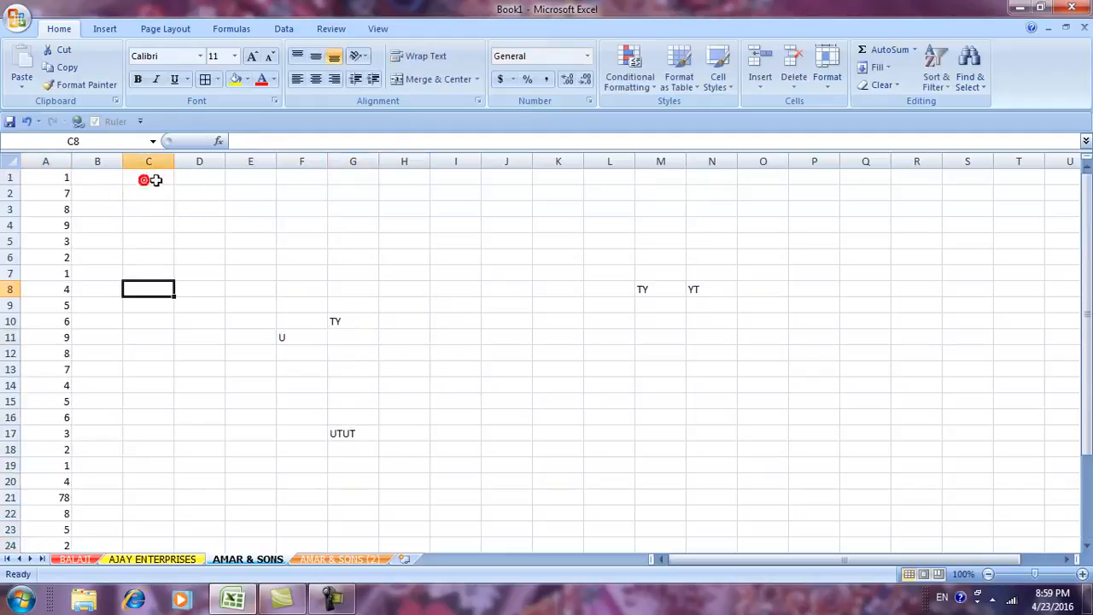
click(149, 177)
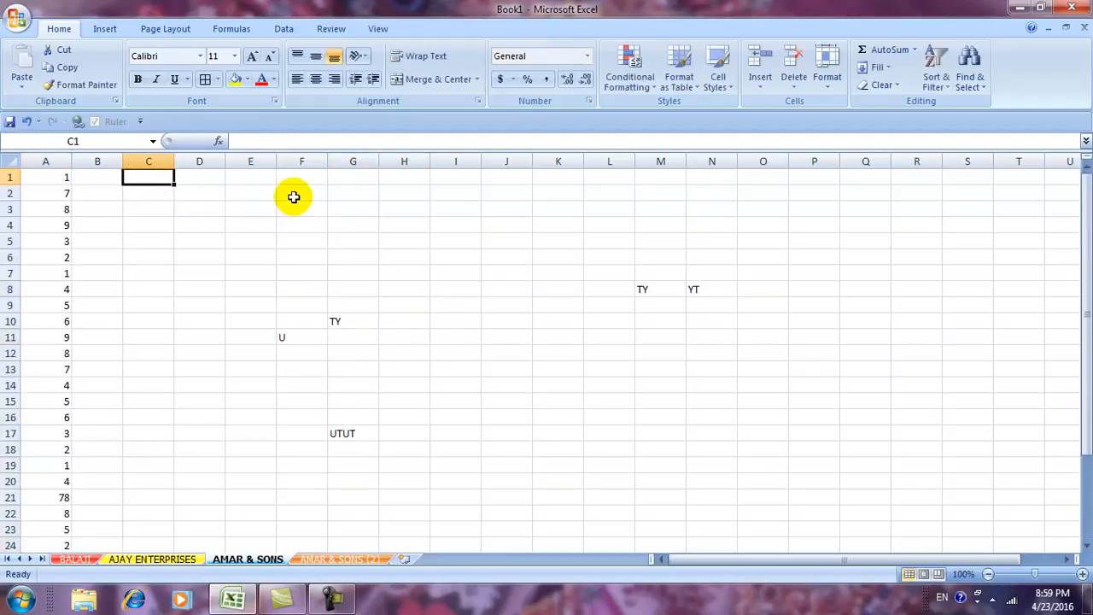
text(q w e r t y )
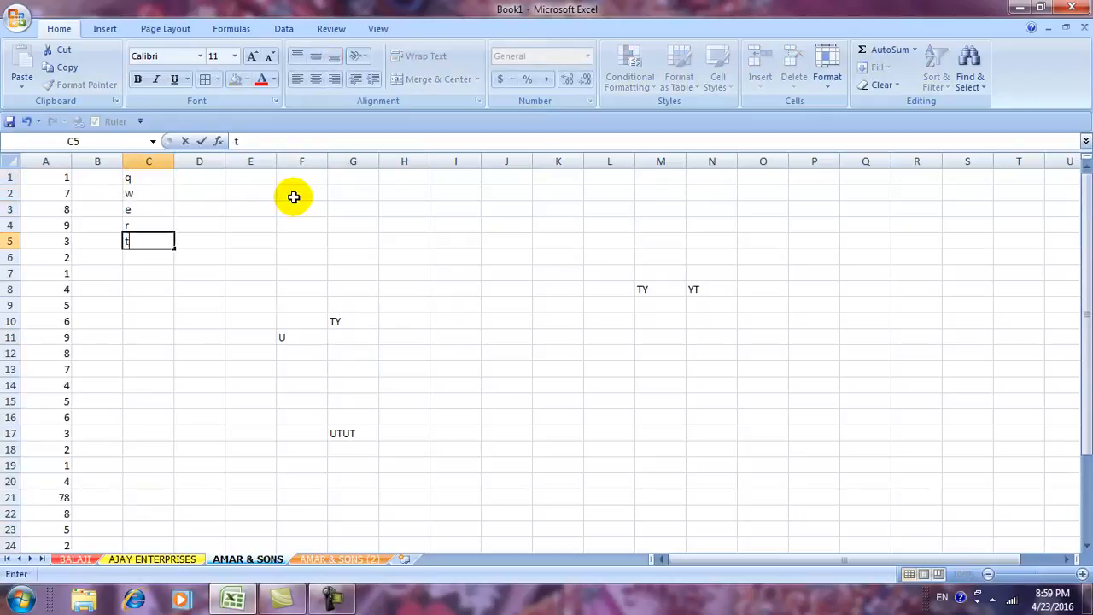
text(u)
key(Return)
text(i)
key(Return)
text(o)
text(k j h g f d s a z x c v b n m)
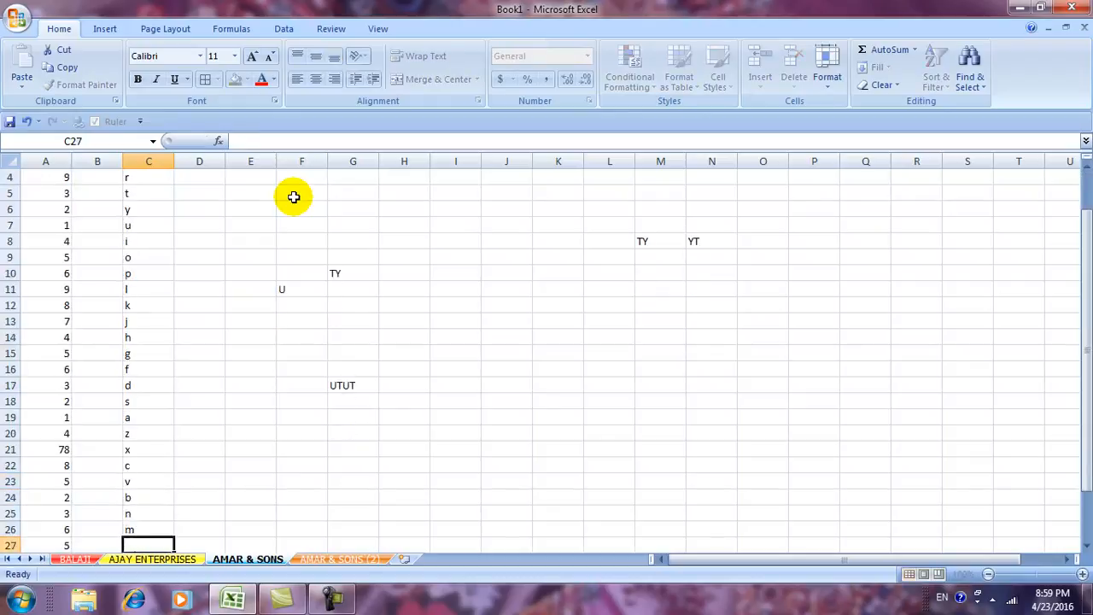
click(315, 327)
scroll(246, 309, up, 1)
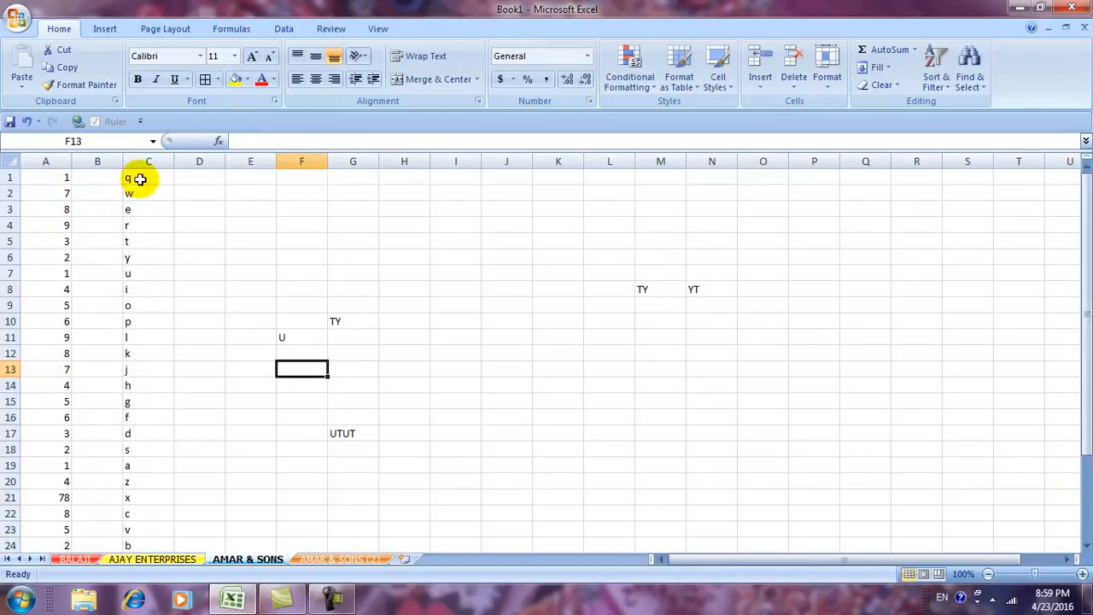
Sort column A from largest to smallest.
click(49, 160)
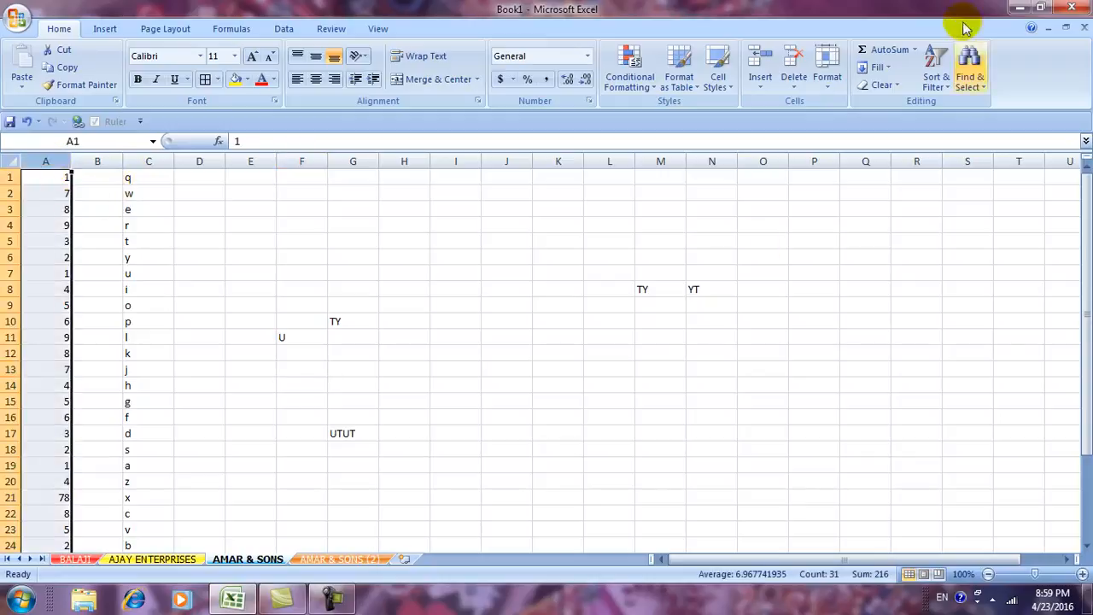
click(937, 82)
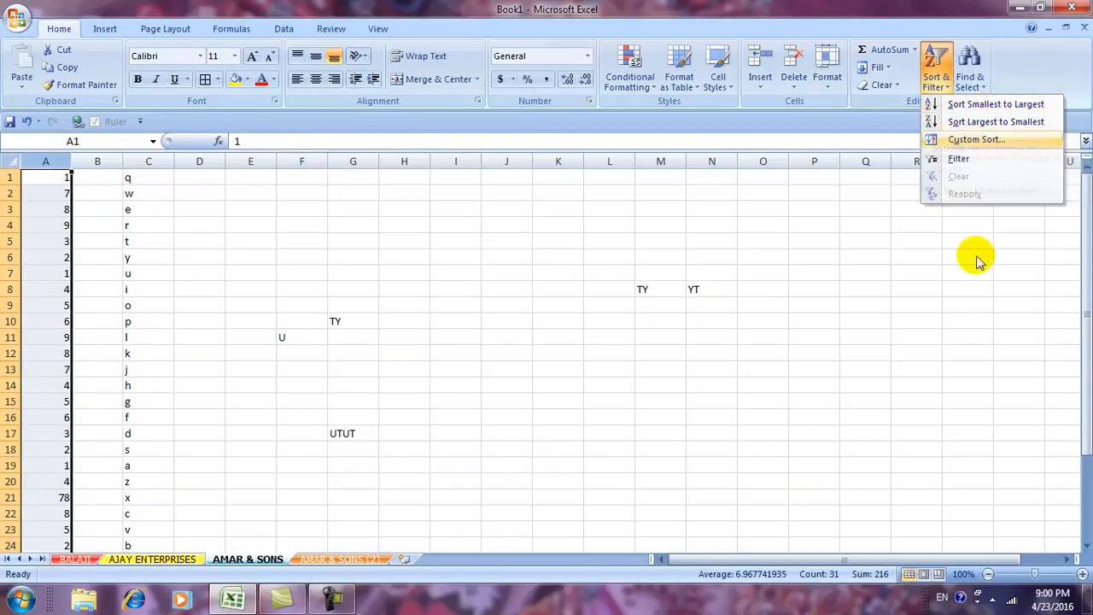
click(993, 105)
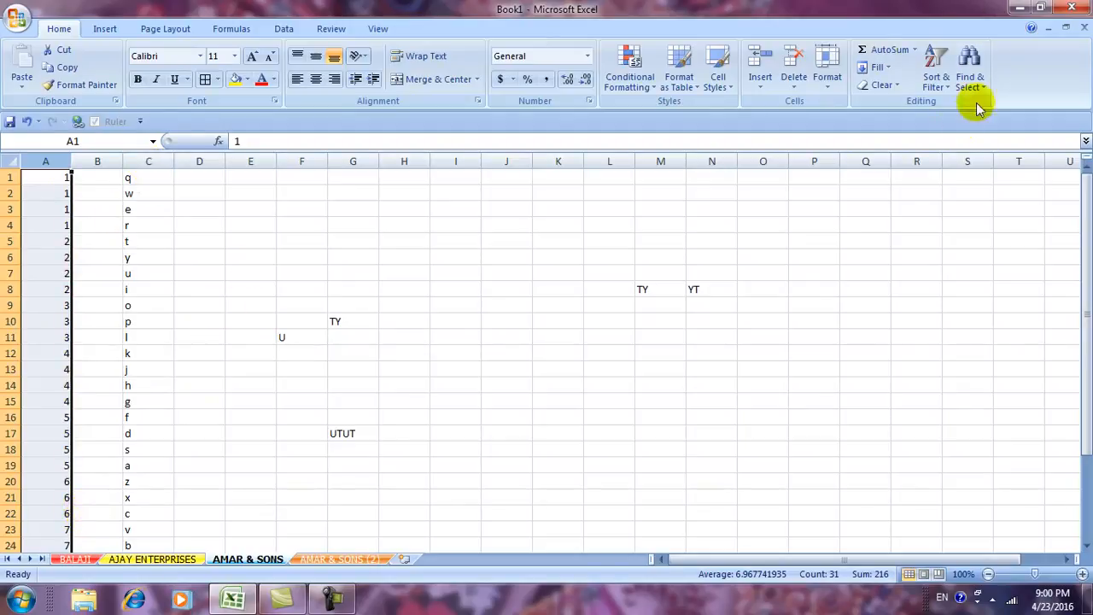
click(937, 68)
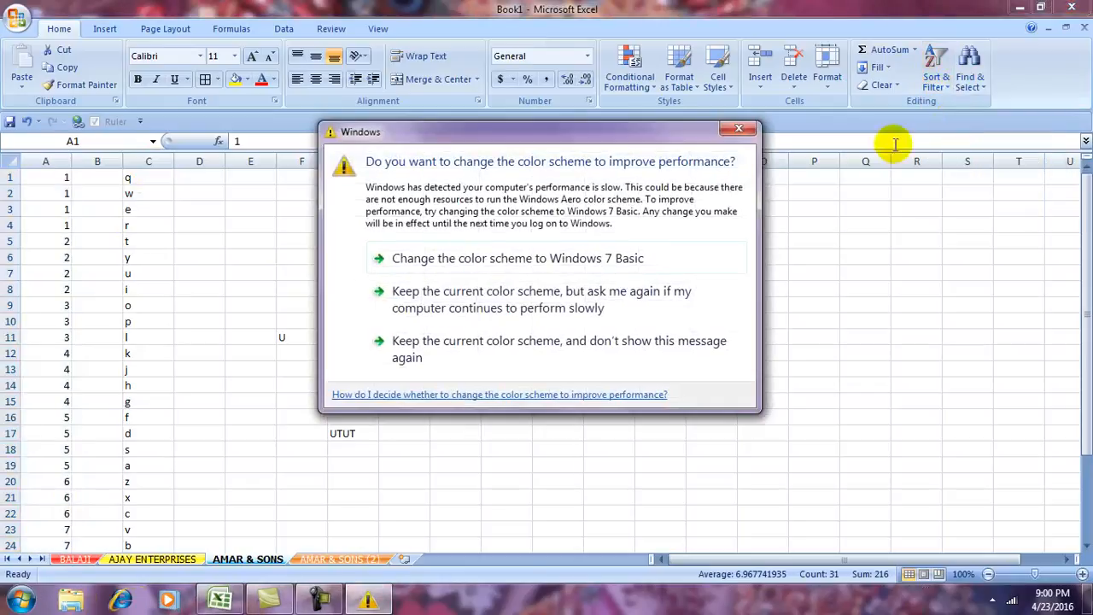
click(652, 260)
click(937, 77)
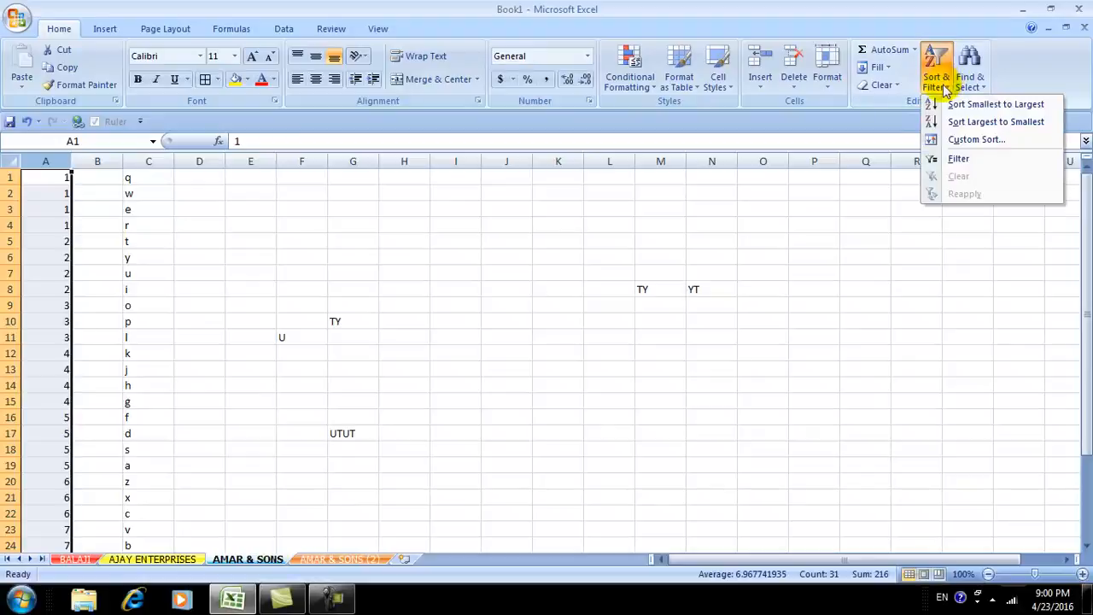
click(993, 122)
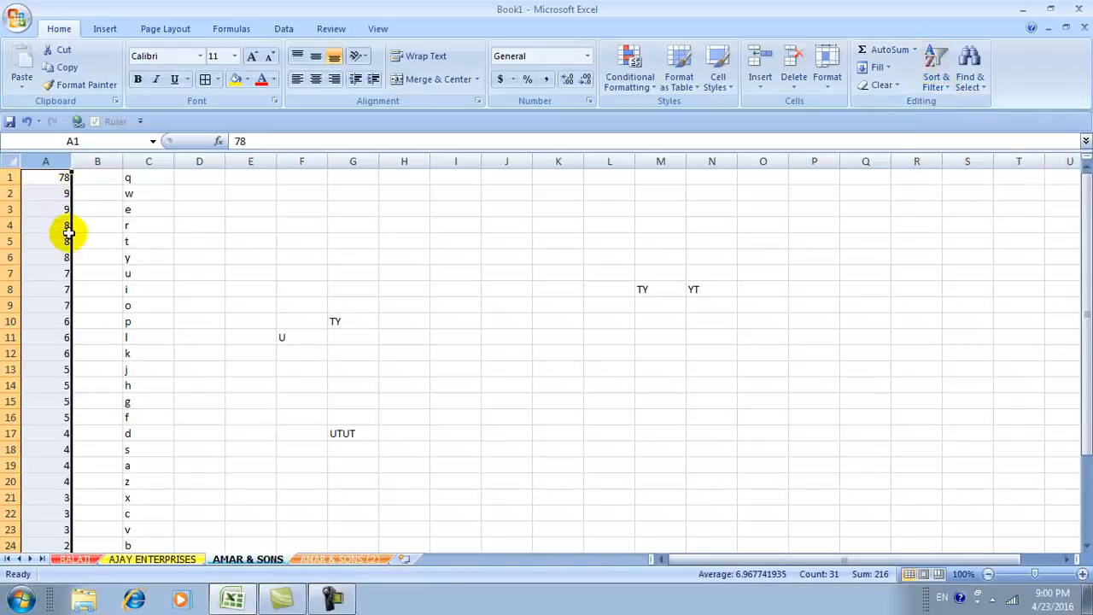
scroll(64, 433, down, 2)
scroll(64, 432, down, 2)
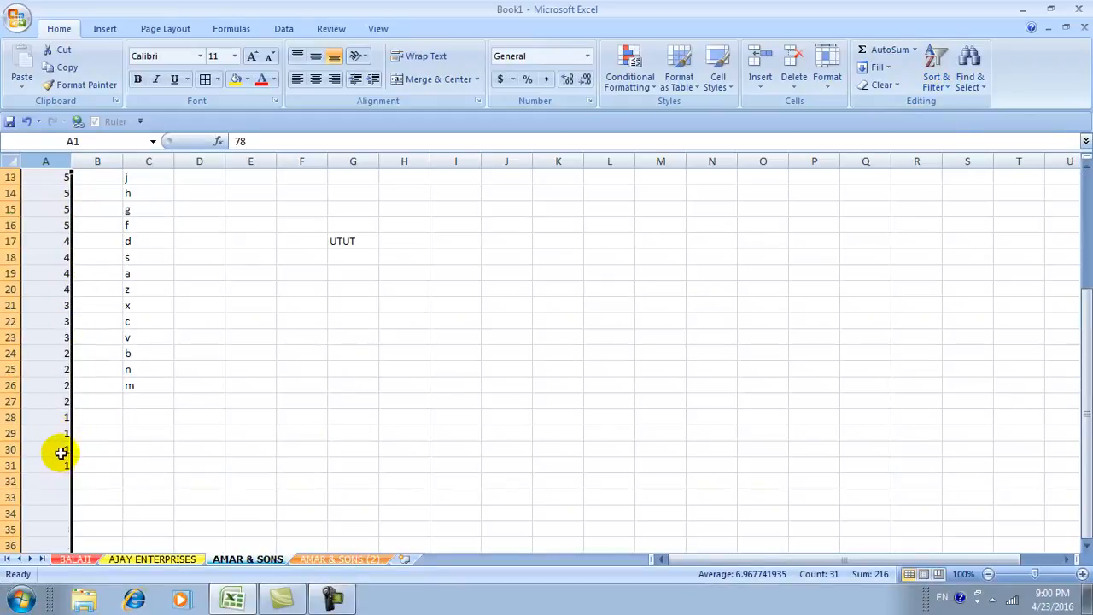
scroll(61, 453, up, 4)
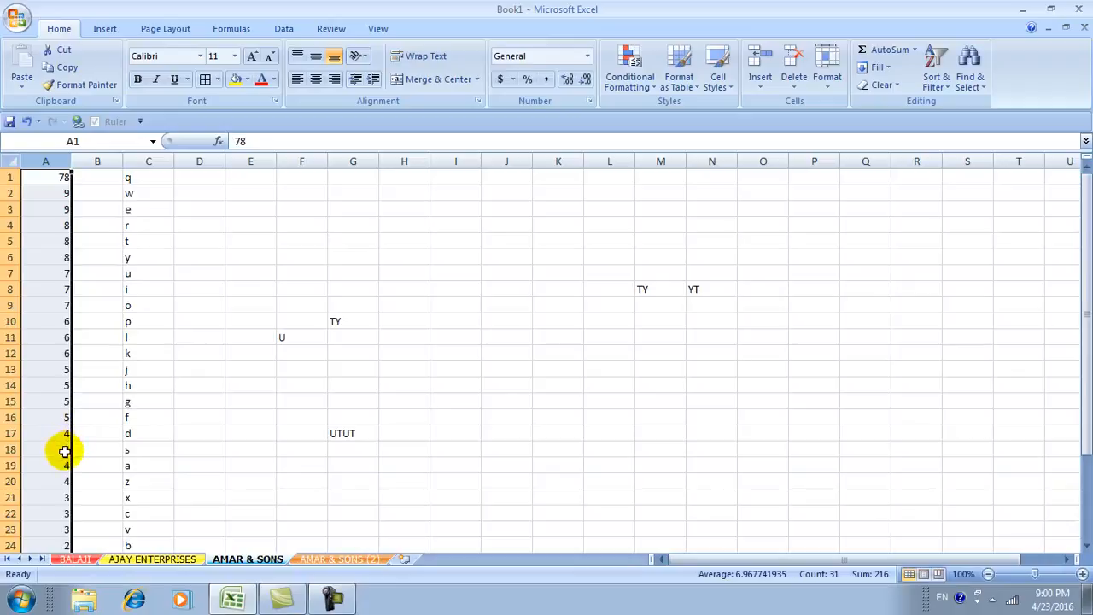
Sort column C in reverse order, Z to A.
click(146, 160)
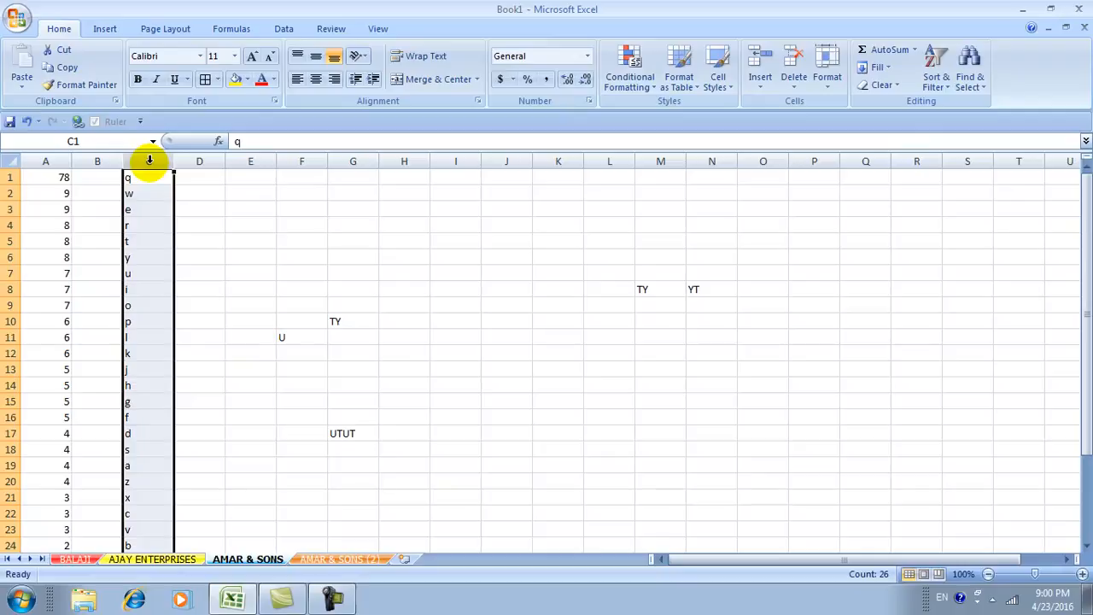
click(943, 85)
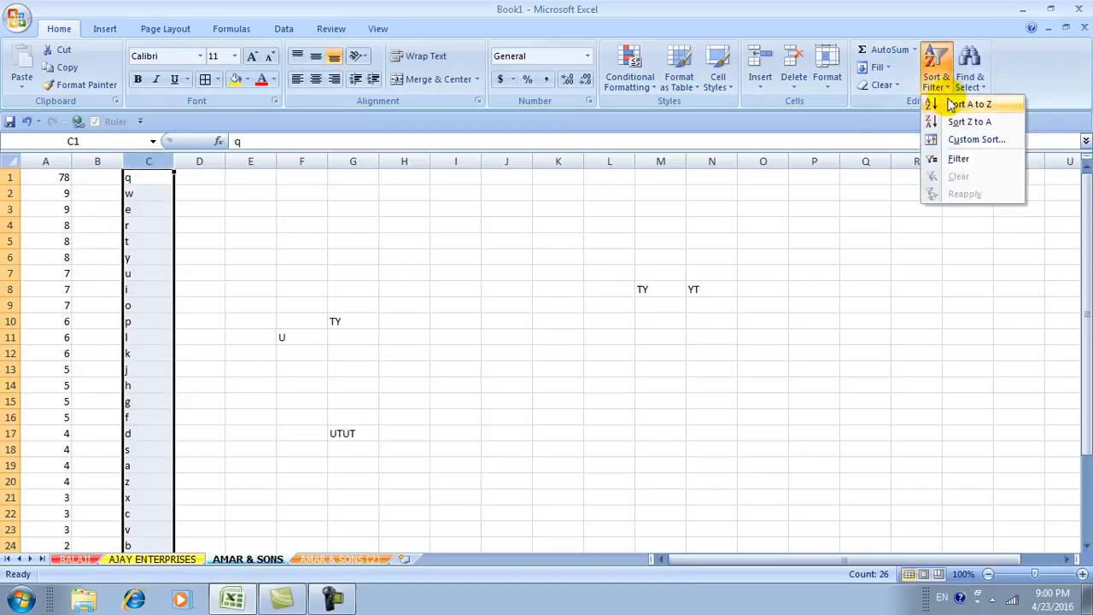
click(947, 104)
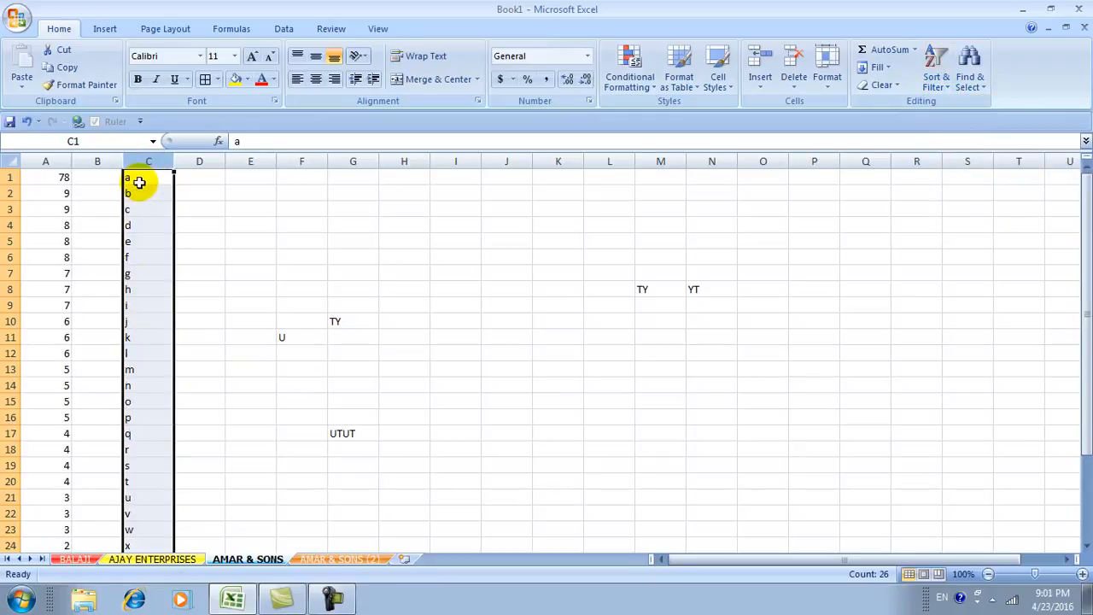
scroll(139, 355, down, 3)
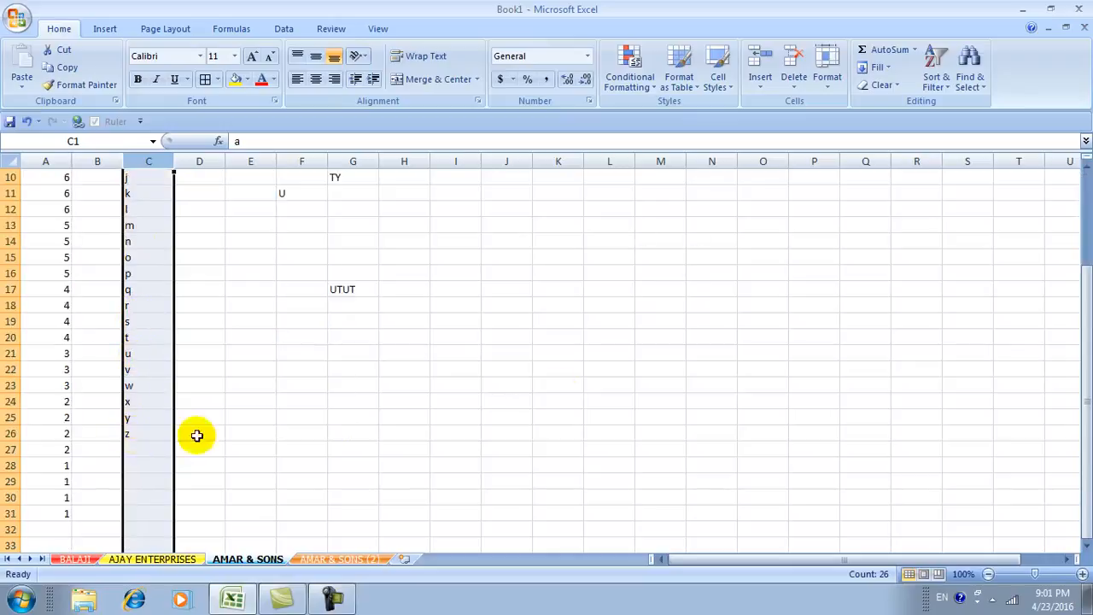
click(934, 82)
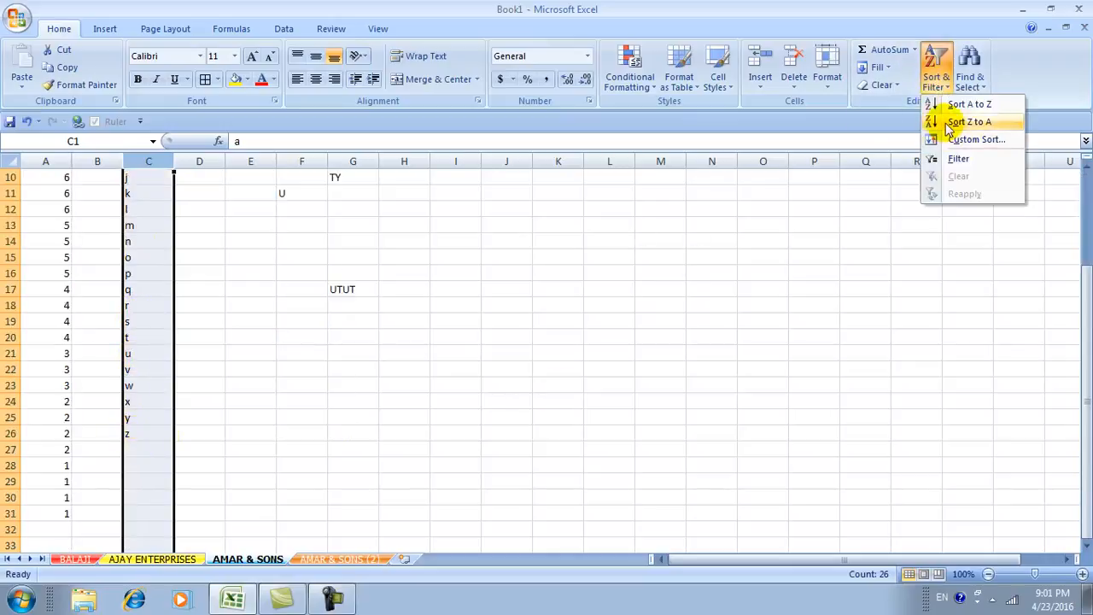
click(947, 126)
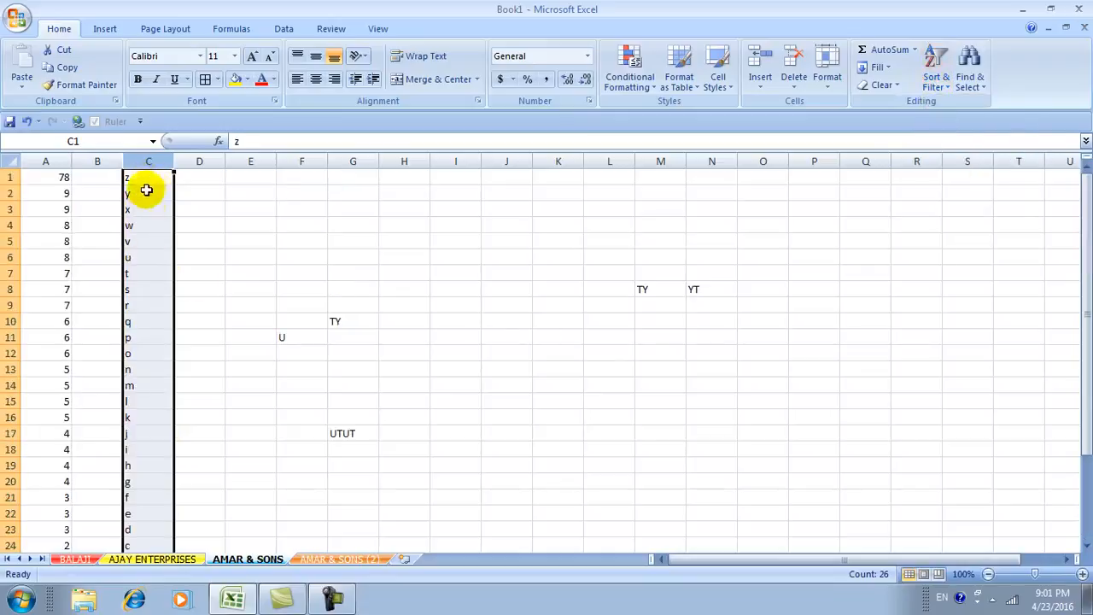
scroll(154, 323, down, 6)
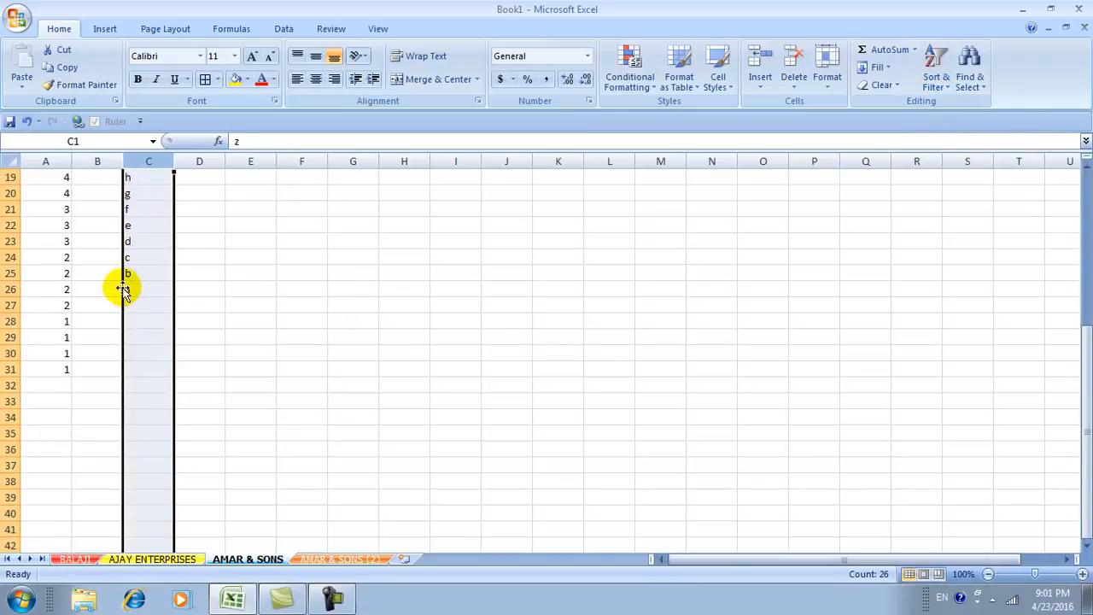
scroll(156, 333, up, 6)
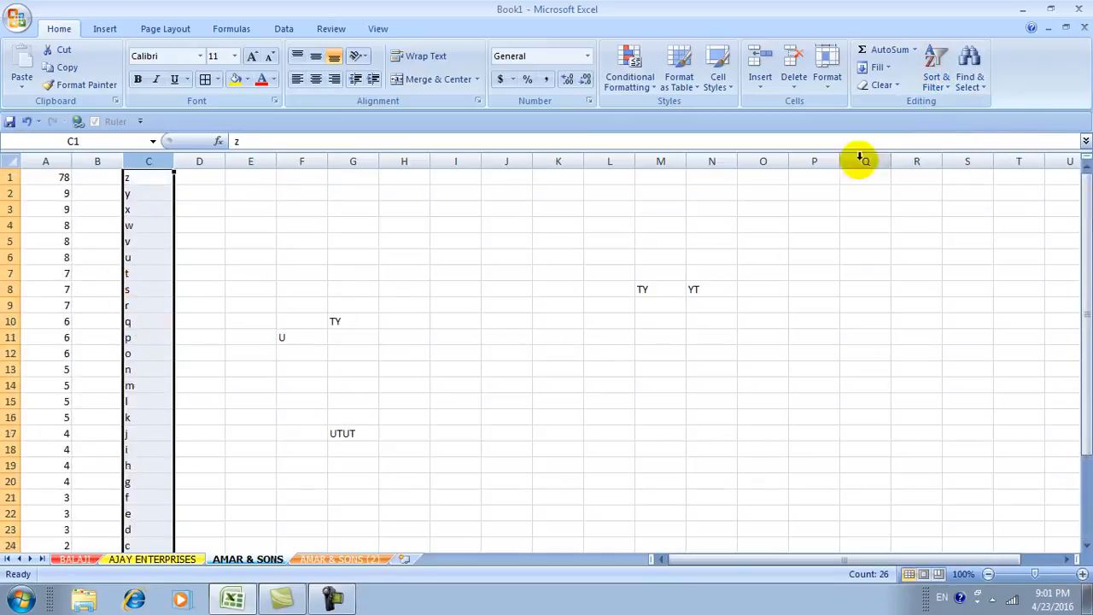
click(939, 85)
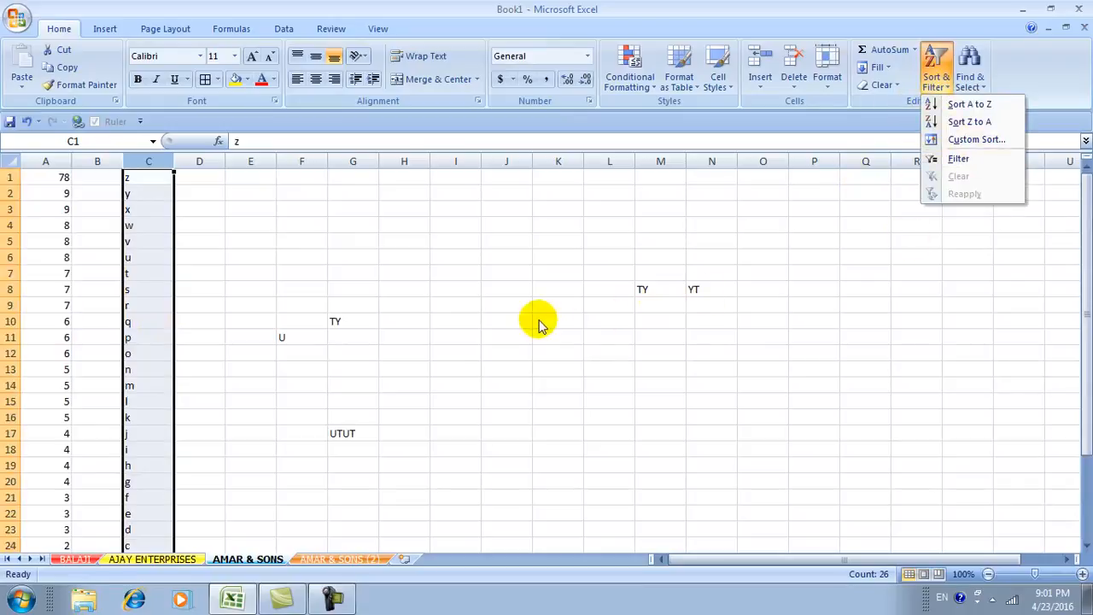
click(124, 179)
Change the value in cell A1 to 9.
click(48, 176)
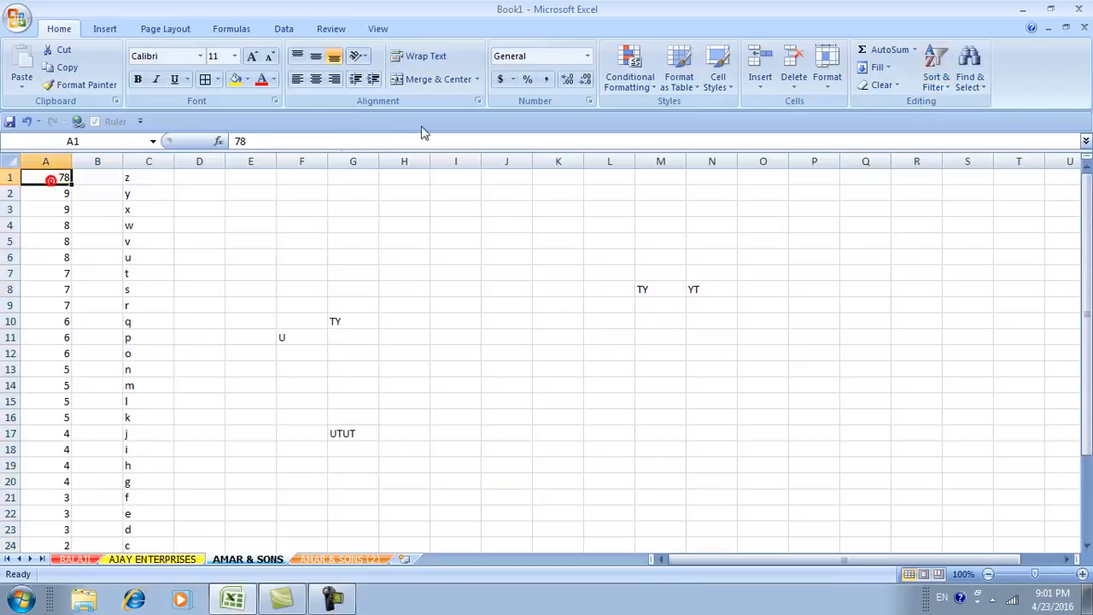
text(9)
click(362, 222)
click(49, 177)
Turn on AutoFilter and filter column A to show only rows with 5.
click(935, 77)
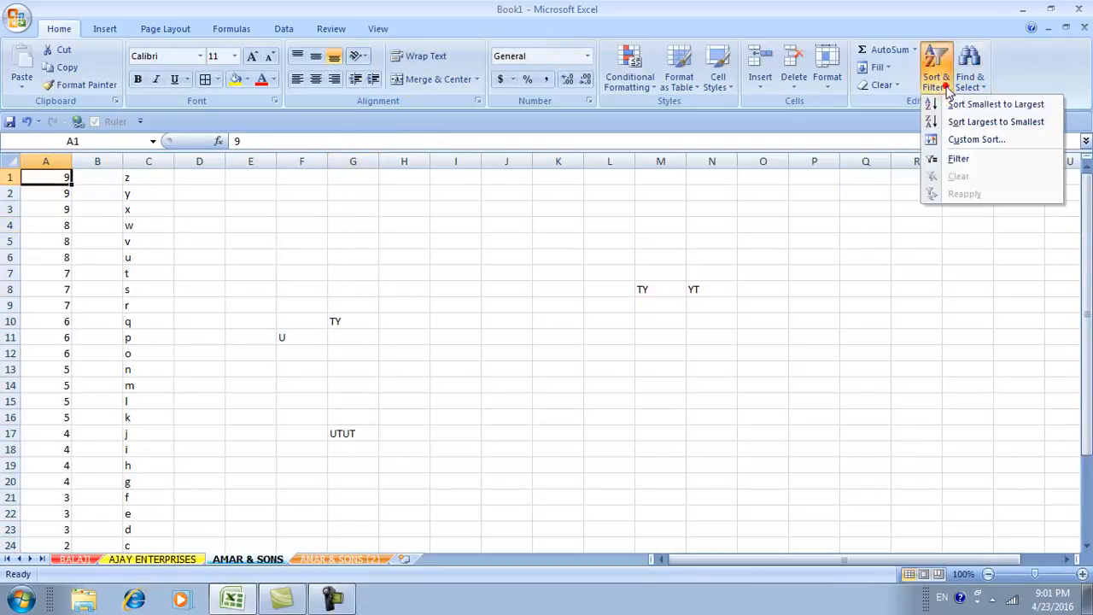
click(948, 161)
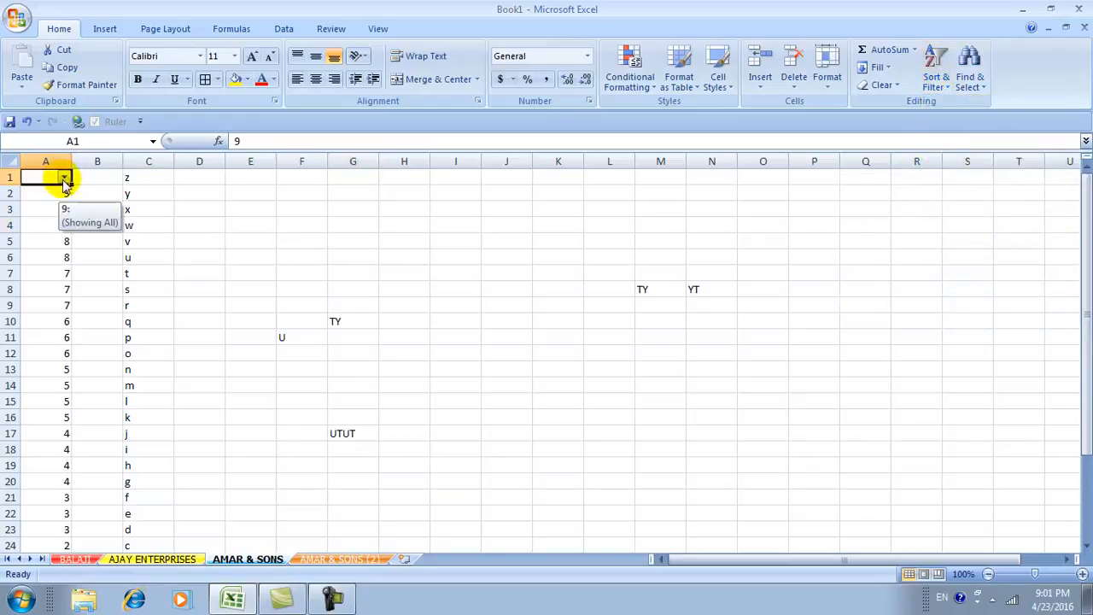
click(65, 178)
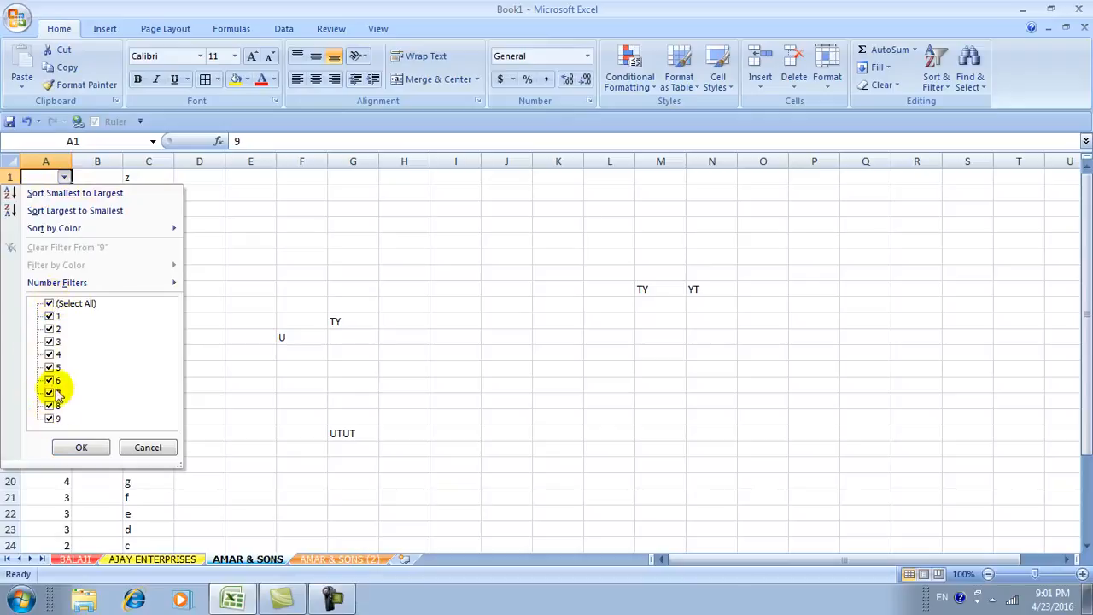
click(50, 305)
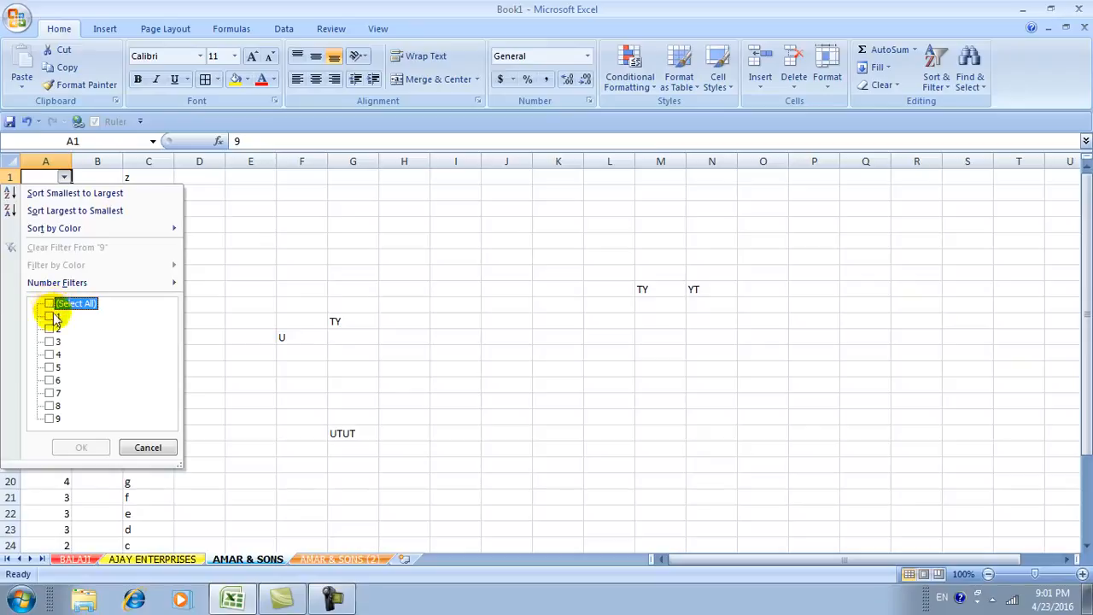
click(50, 369)
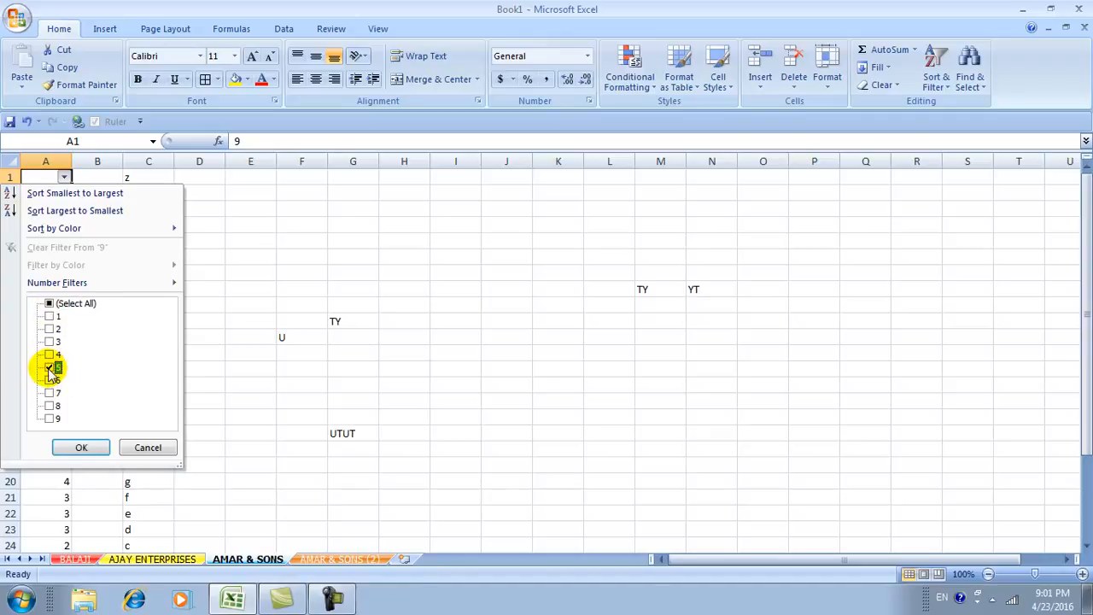
click(81, 449)
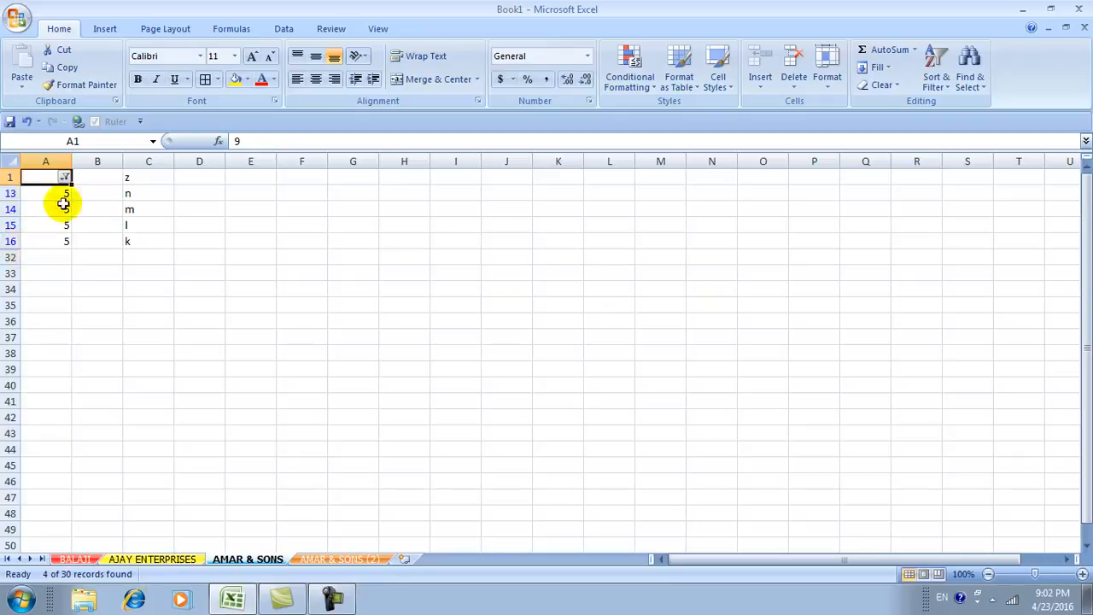
click(65, 177)
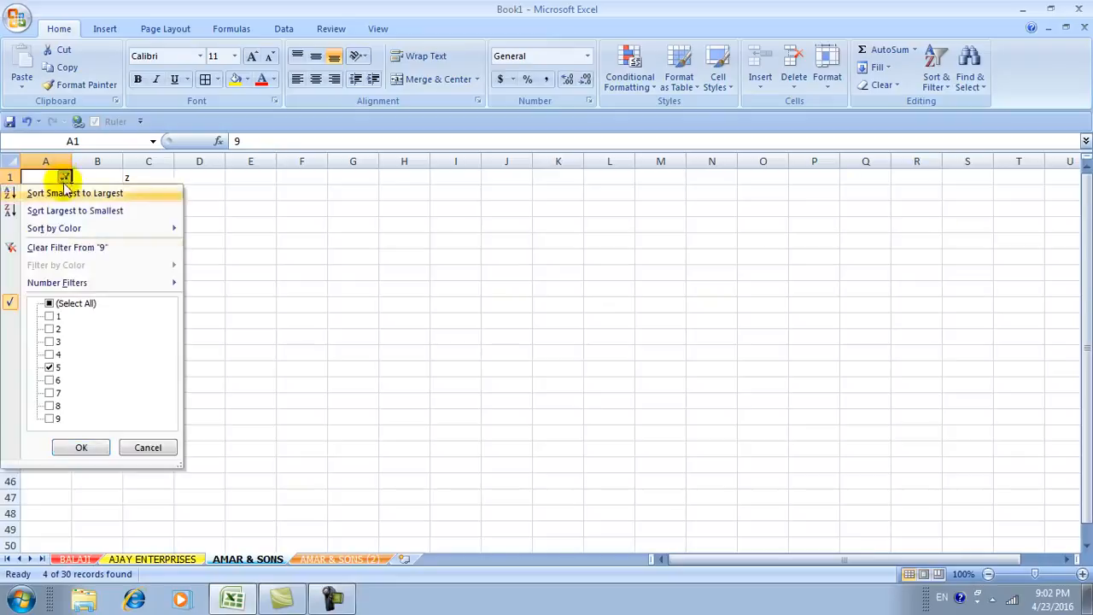
Change column A's filter to drop 5 and show only the rows with 7.
click(50, 367)
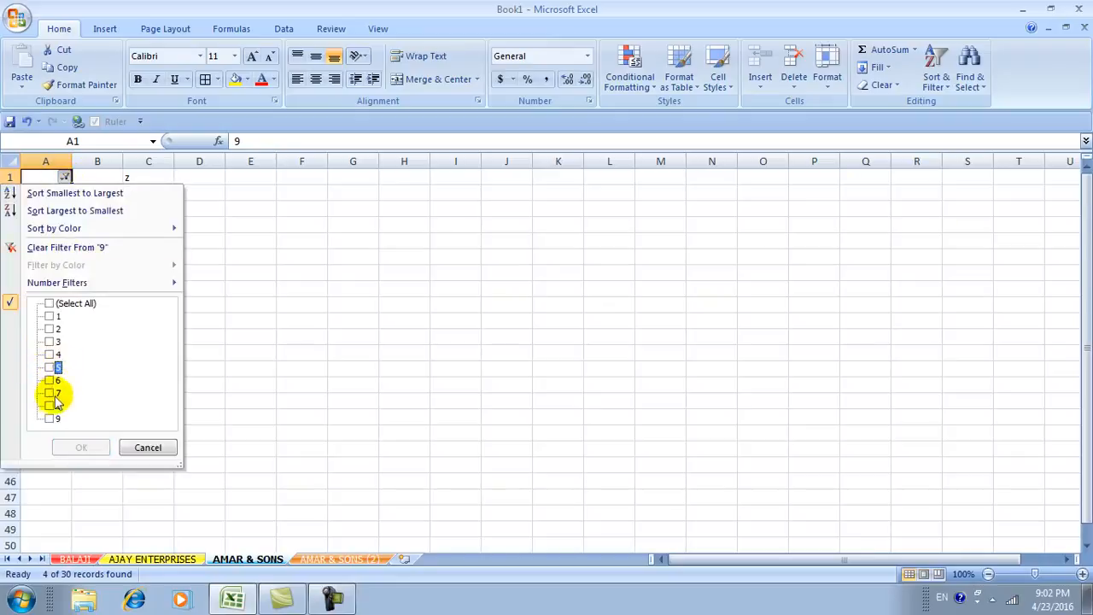
click(50, 393)
click(80, 447)
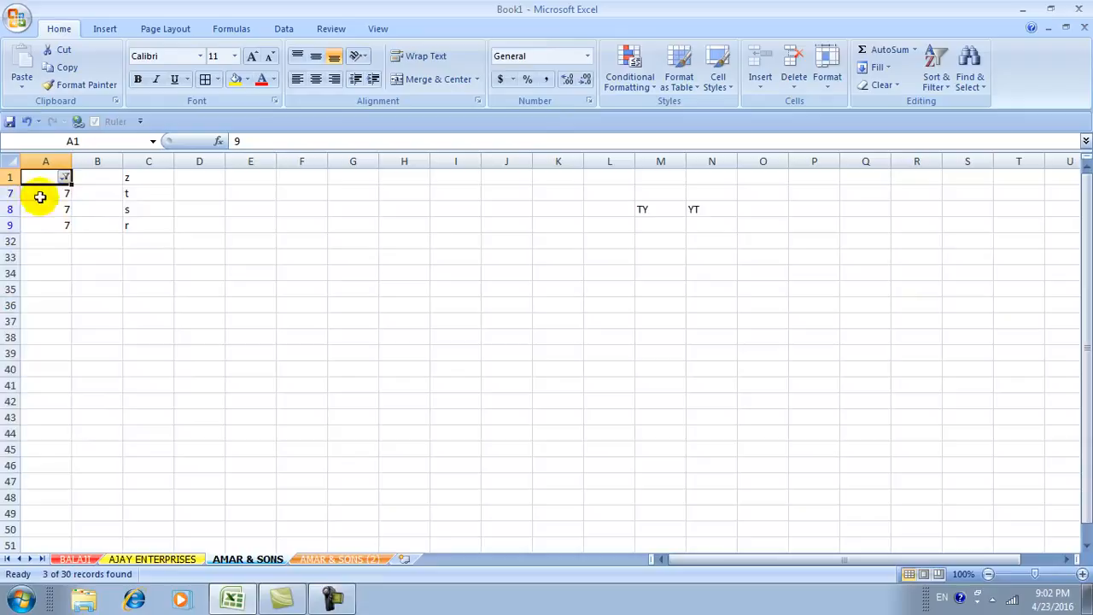
Refilter column A to show only the values 2, 3 and 4.
click(65, 178)
click(50, 393)
click(49, 329)
click(49, 342)
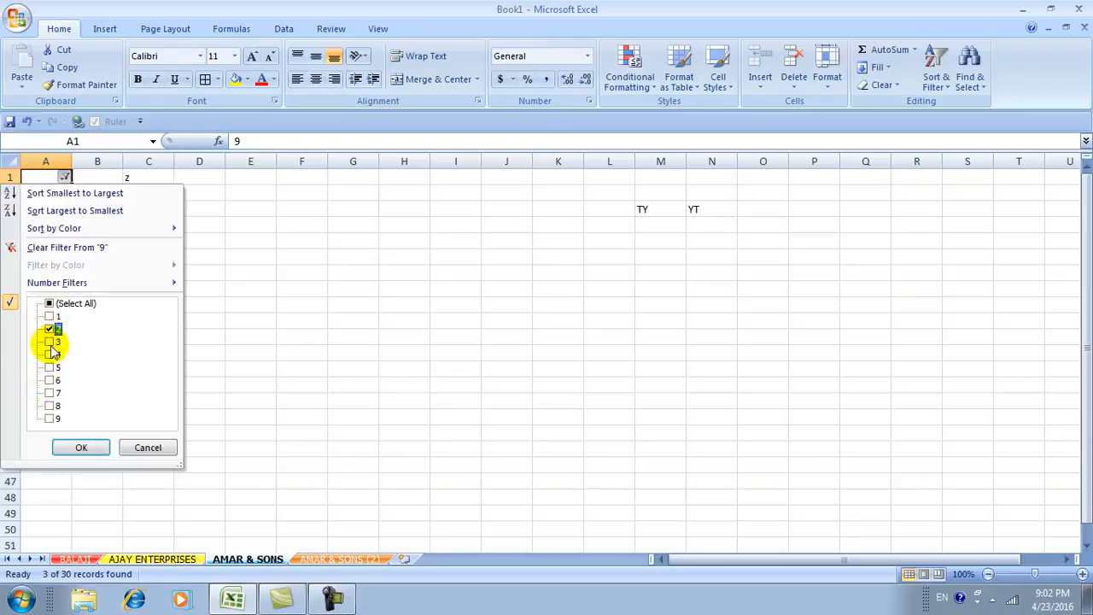
click(50, 354)
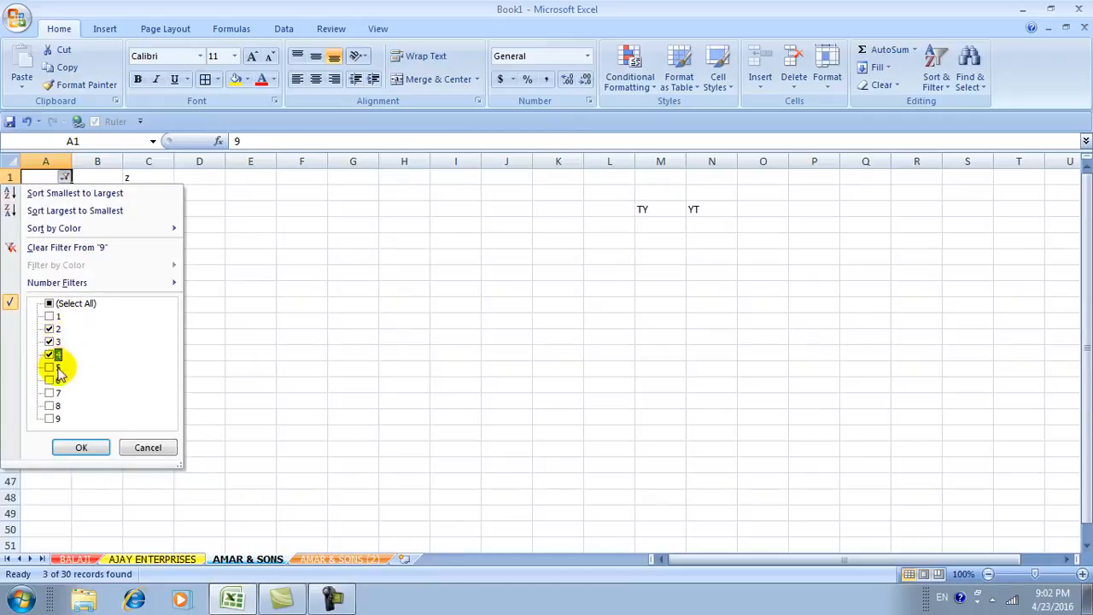
click(83, 450)
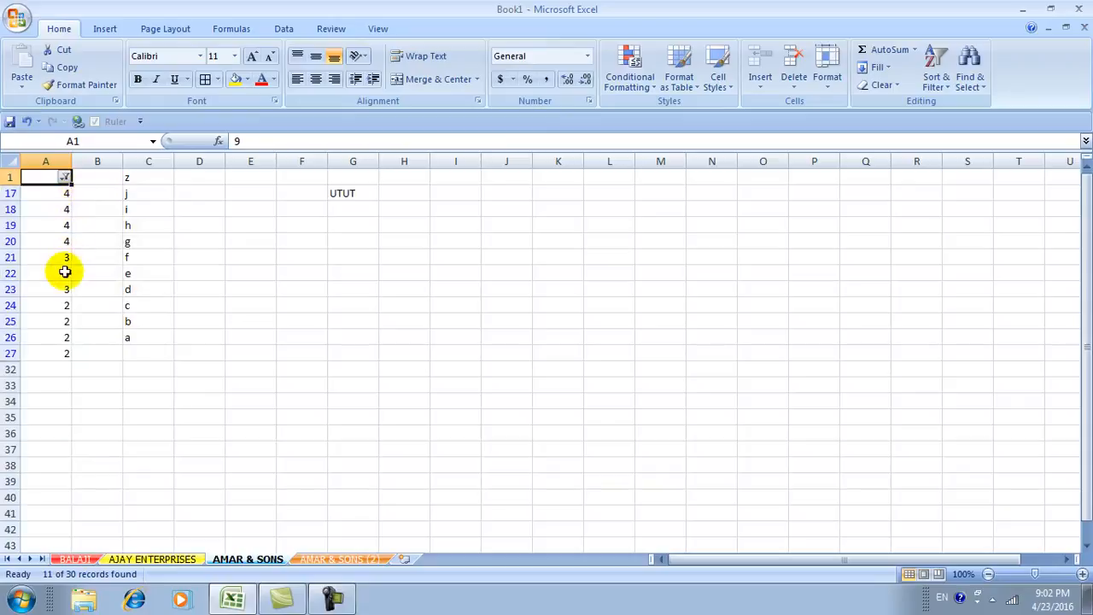
Select all values in column A's filter so every row shows again.
click(65, 177)
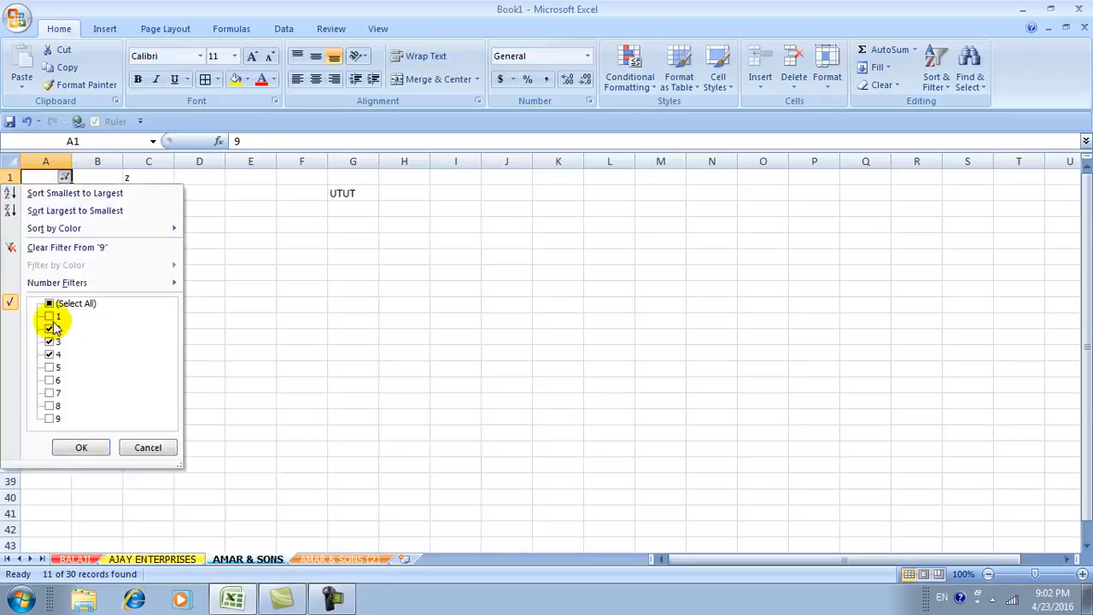
click(50, 304)
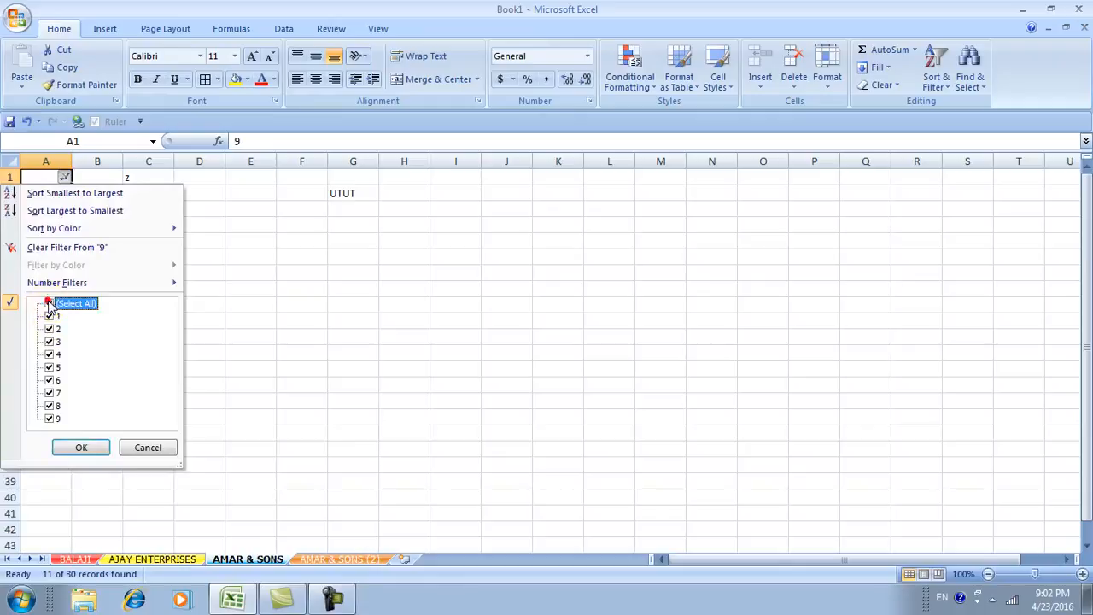
click(68, 448)
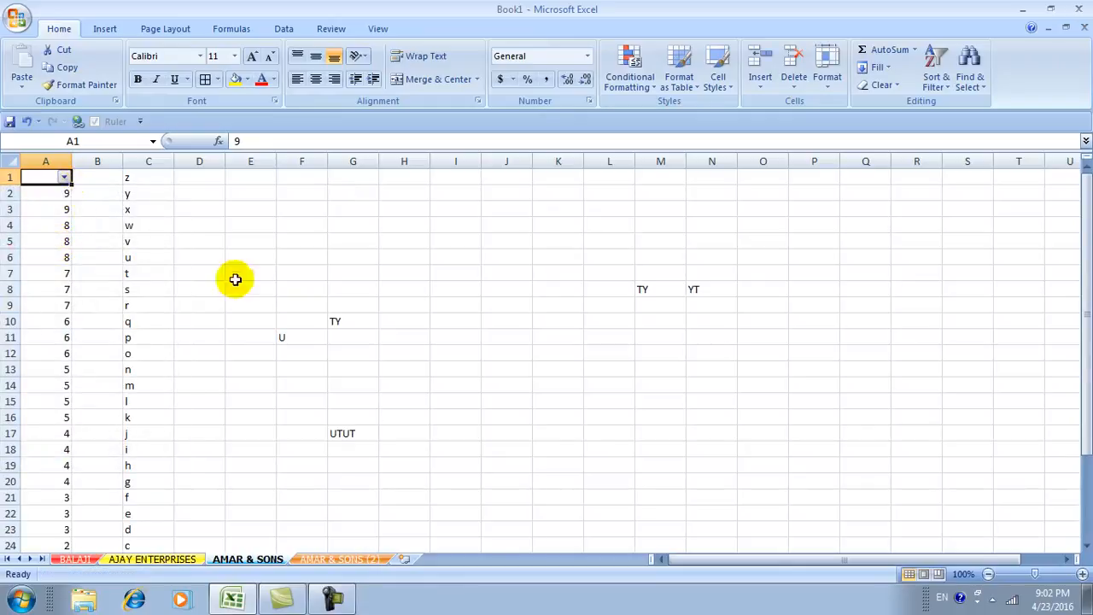
Turn filtering off for the sheet from the Sort & Filter menu.
click(935, 81)
click(951, 162)
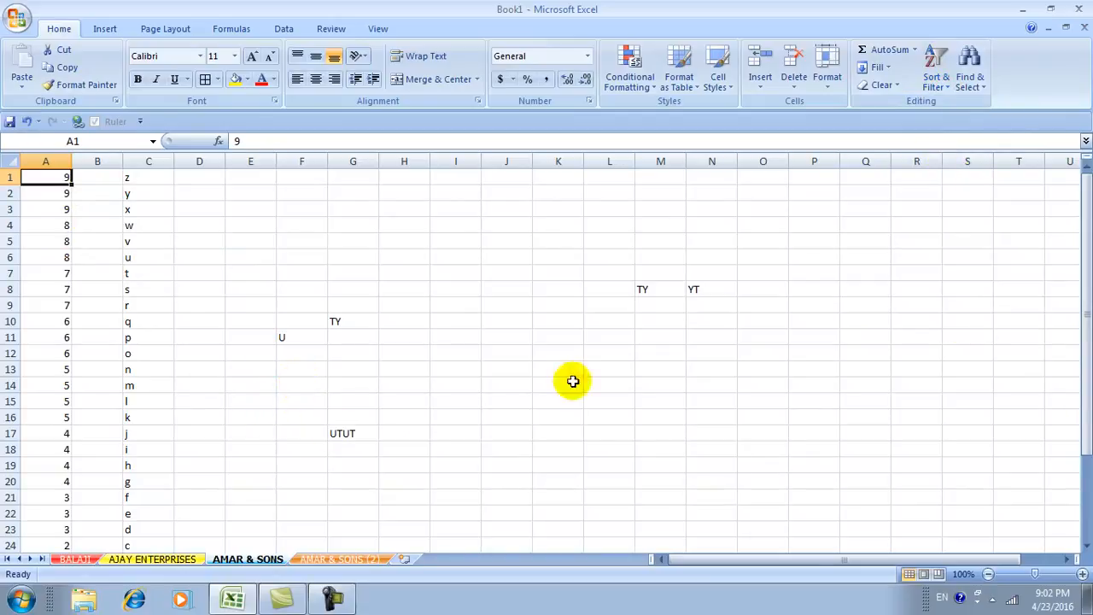
click(974, 78)
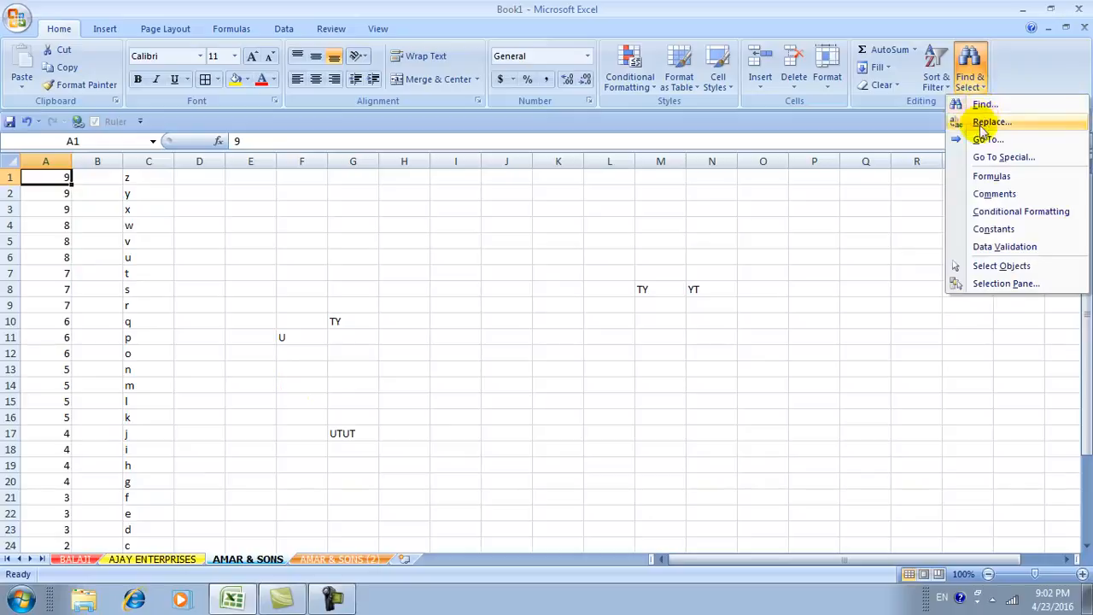
Search the sheet for 4 and repeatedly cycle through the matches in A17 to A20.
click(982, 107)
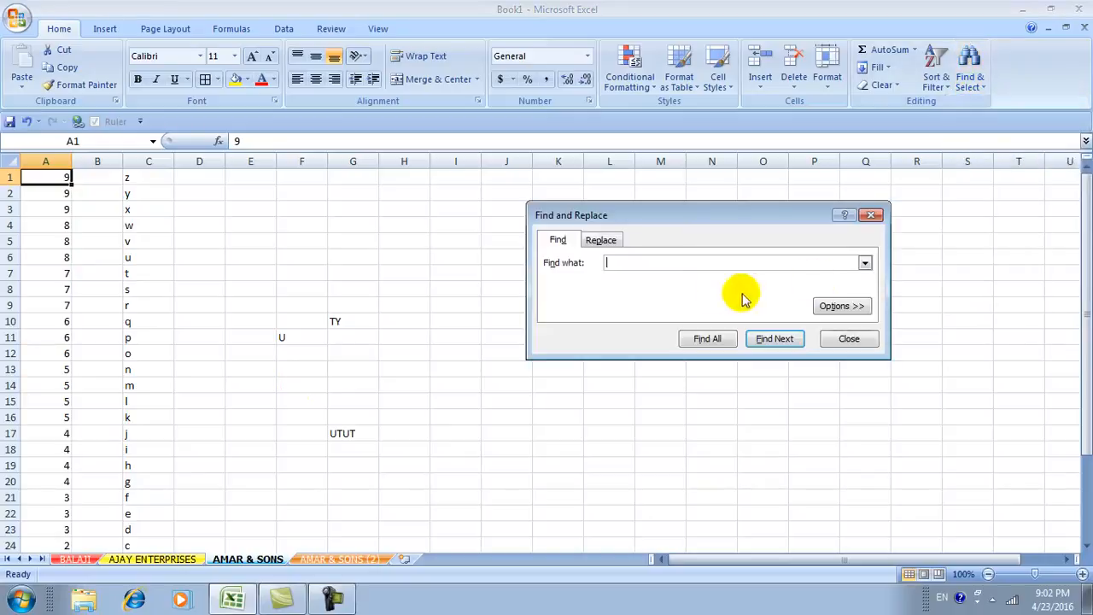
drag(651, 219, 655, 230)
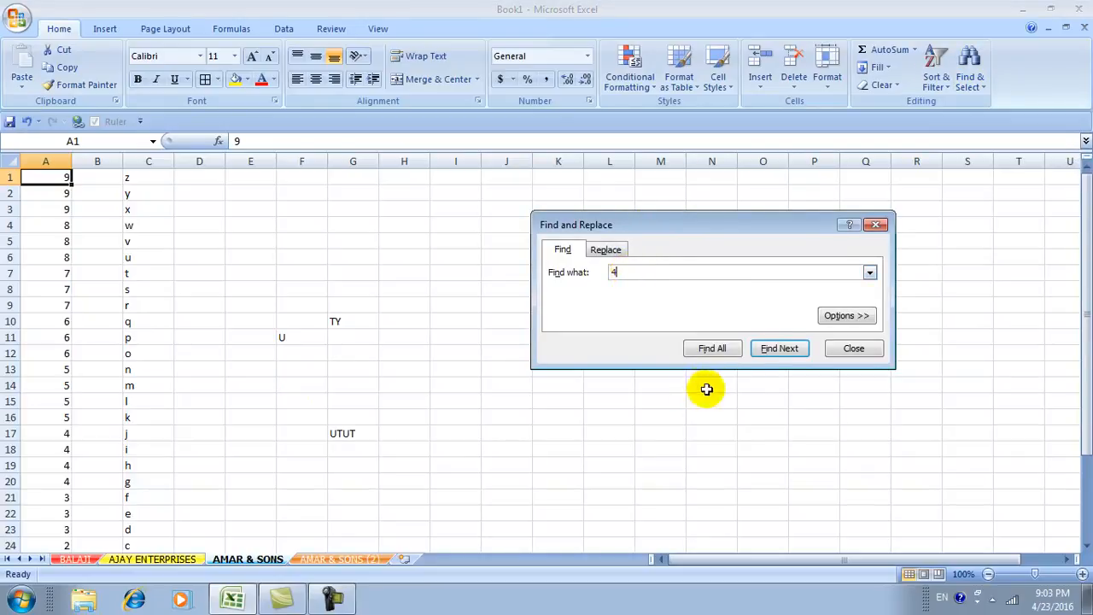
click(777, 350)
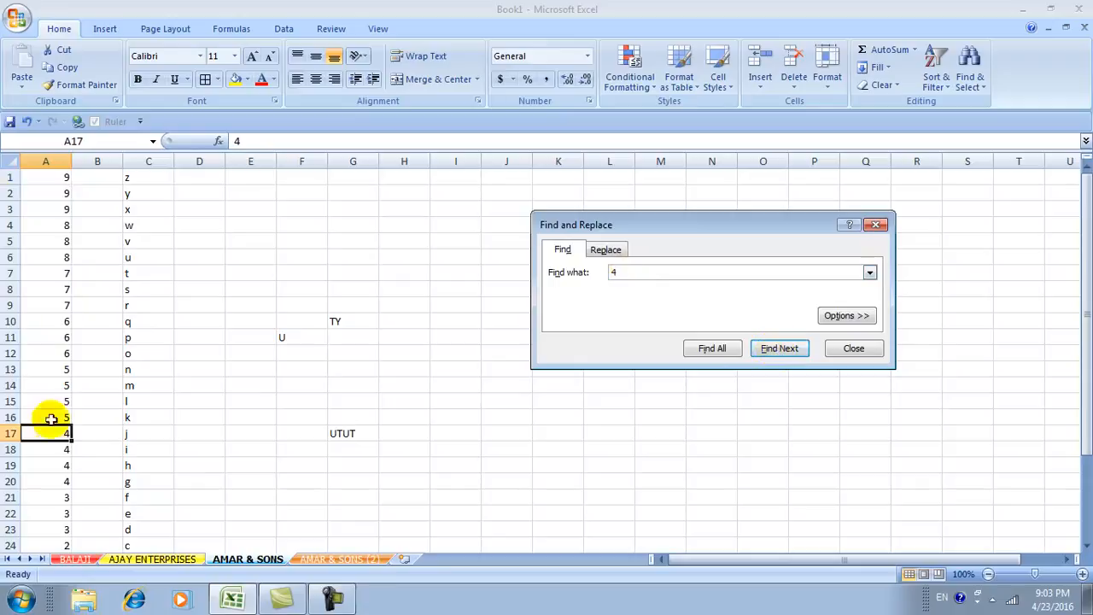
click(779, 350)
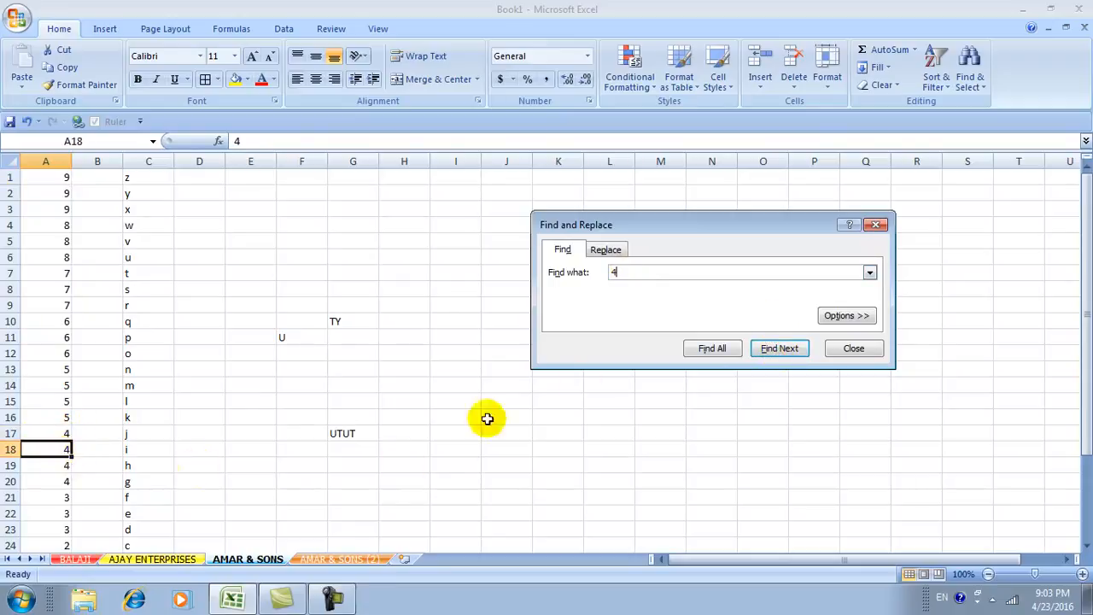
click(772, 350)
click(773, 352)
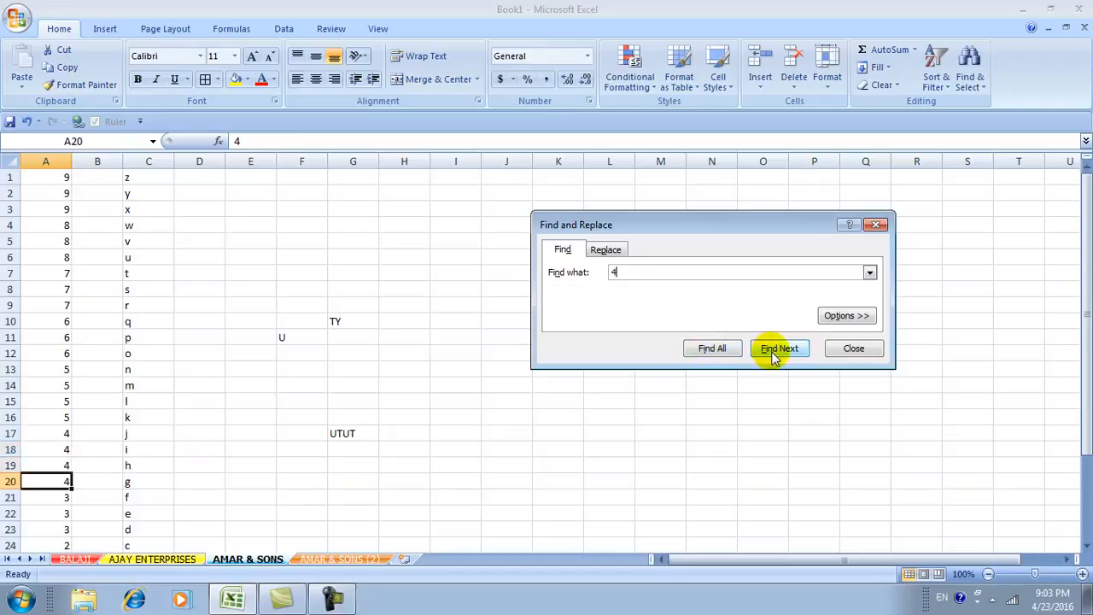
click(771, 352)
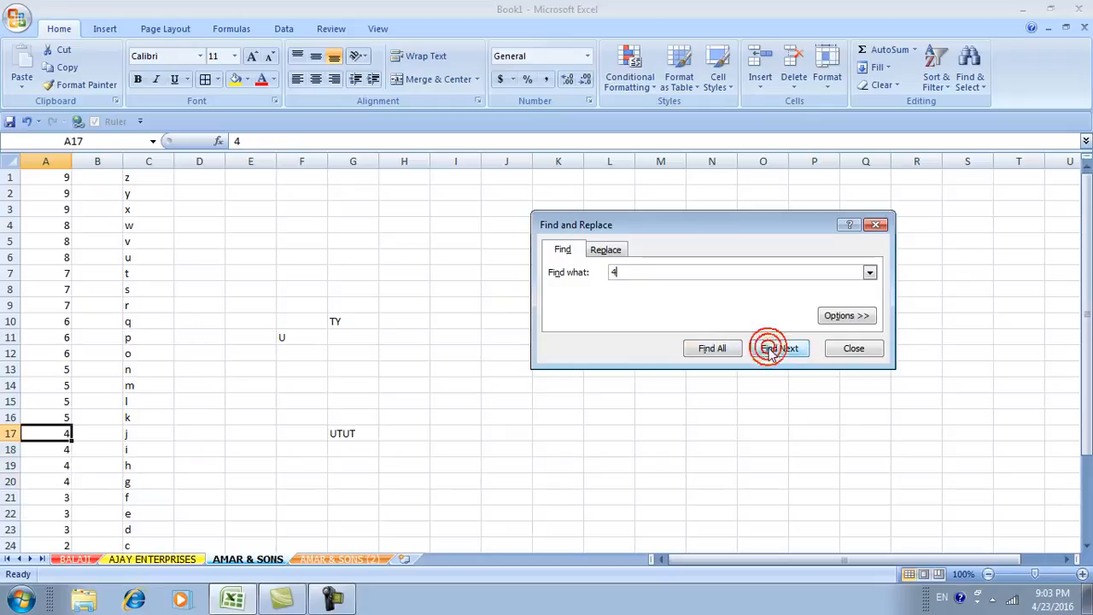
click(769, 351)
click(769, 352)
click(768, 351)
click(769, 352)
click(769, 352)
click(769, 350)
click(769, 350)
click(768, 350)
click(768, 350)
click(768, 350)
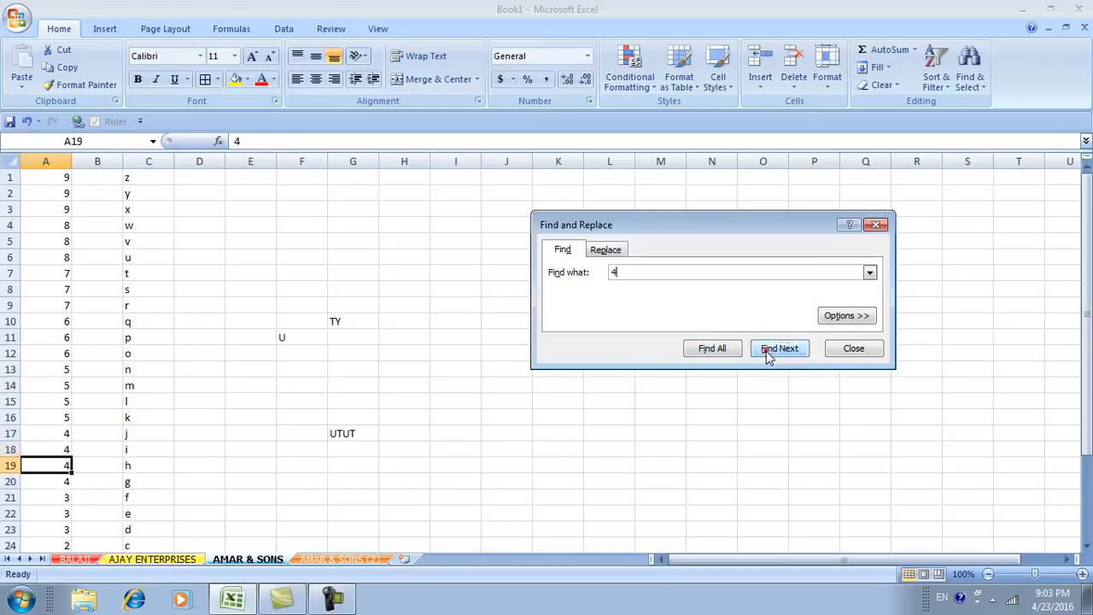
click(768, 355)
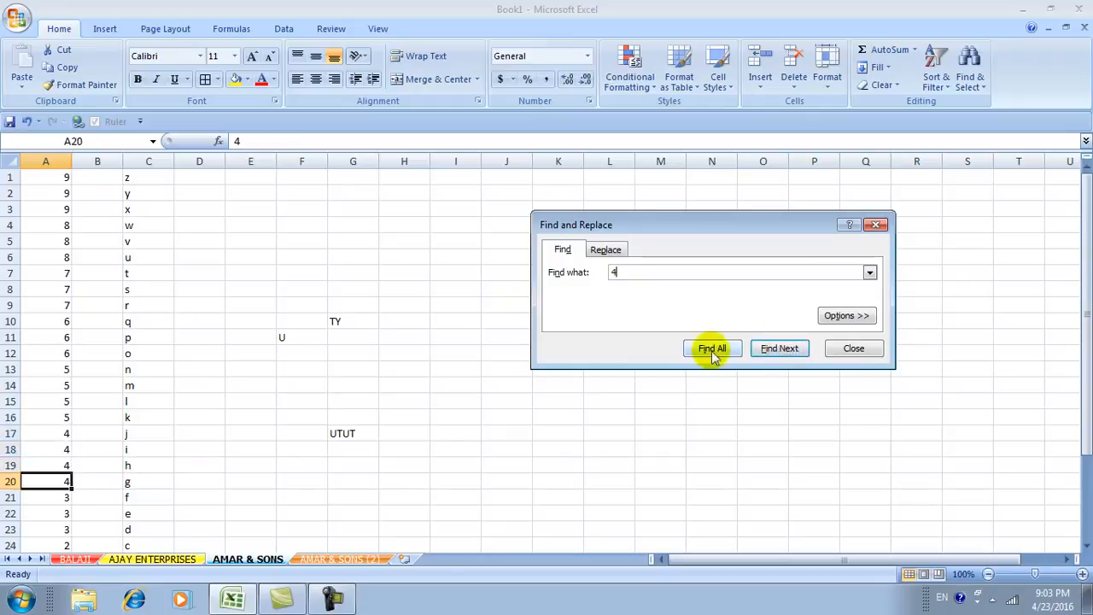
click(604, 249)
Replace the 4 in A20, A17, A18 and A19 with 'result', one match at a time.
click(638, 291)
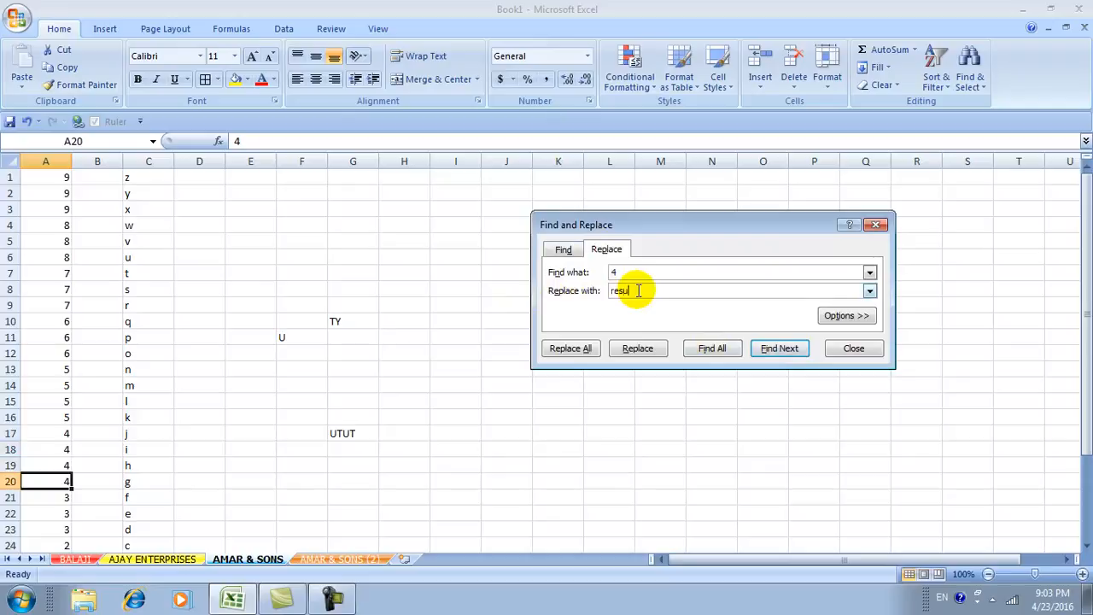
click(637, 349)
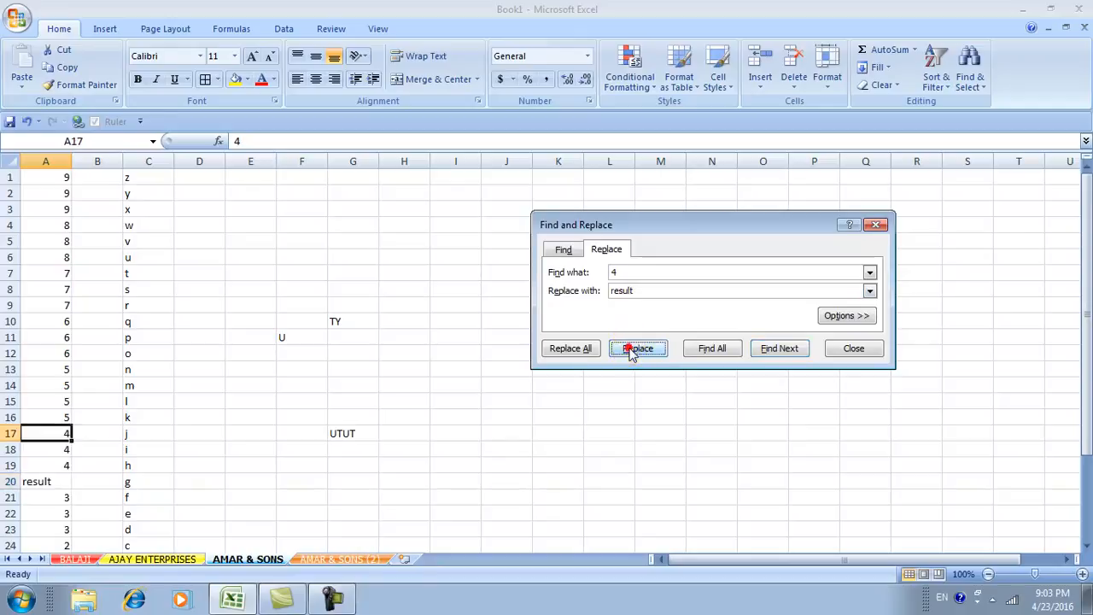
click(632, 351)
click(632, 351)
click(632, 351)
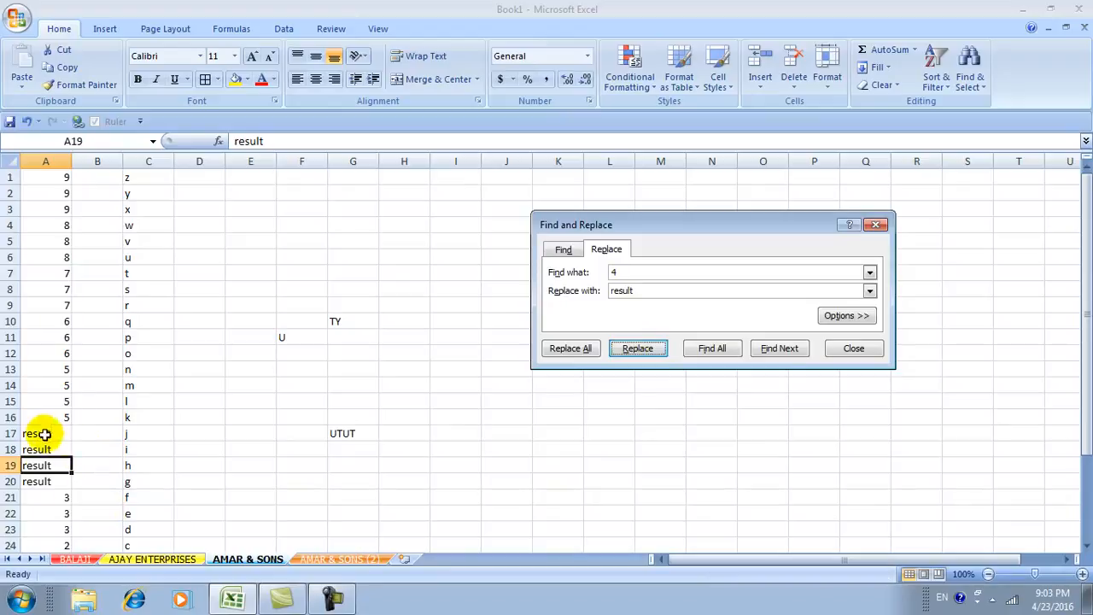
click(652, 487)
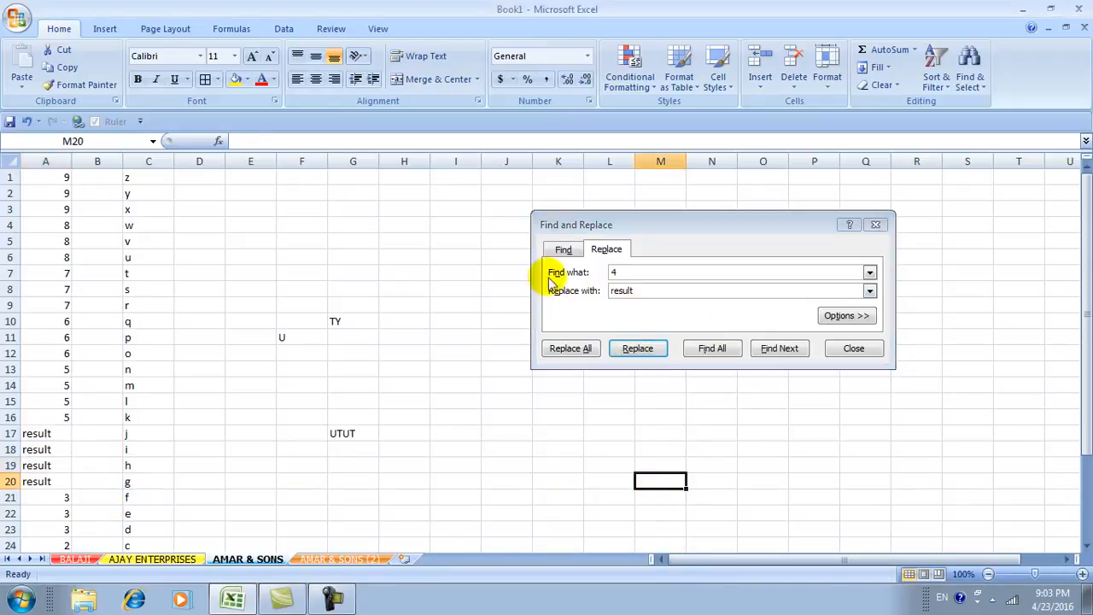
Replace all occurrences of 'result' on the sheet with 4.
click(611, 272)
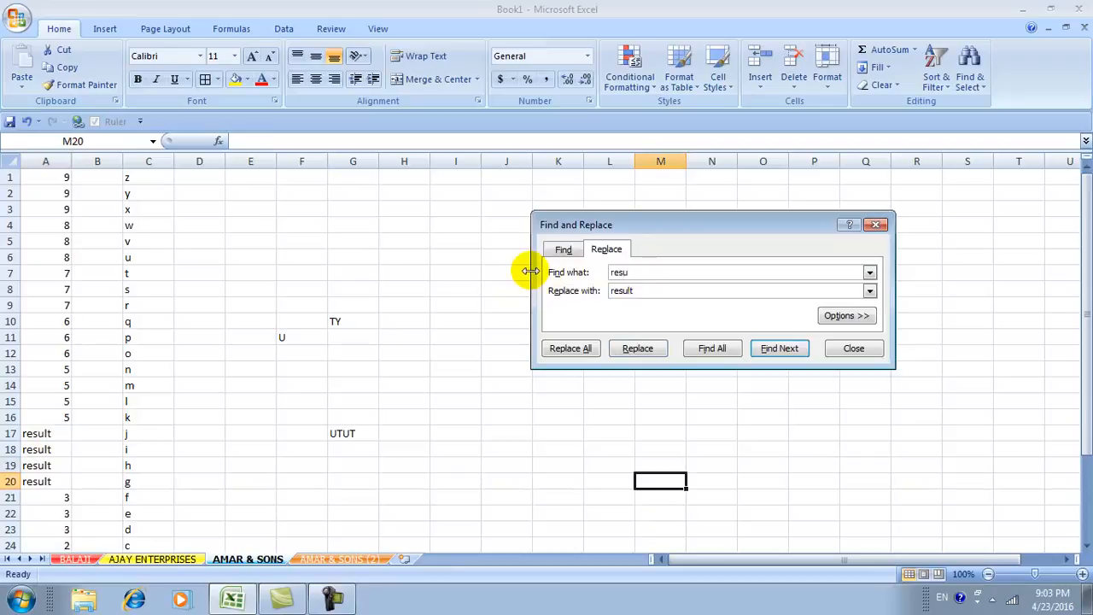
drag(642, 290, 473, 288)
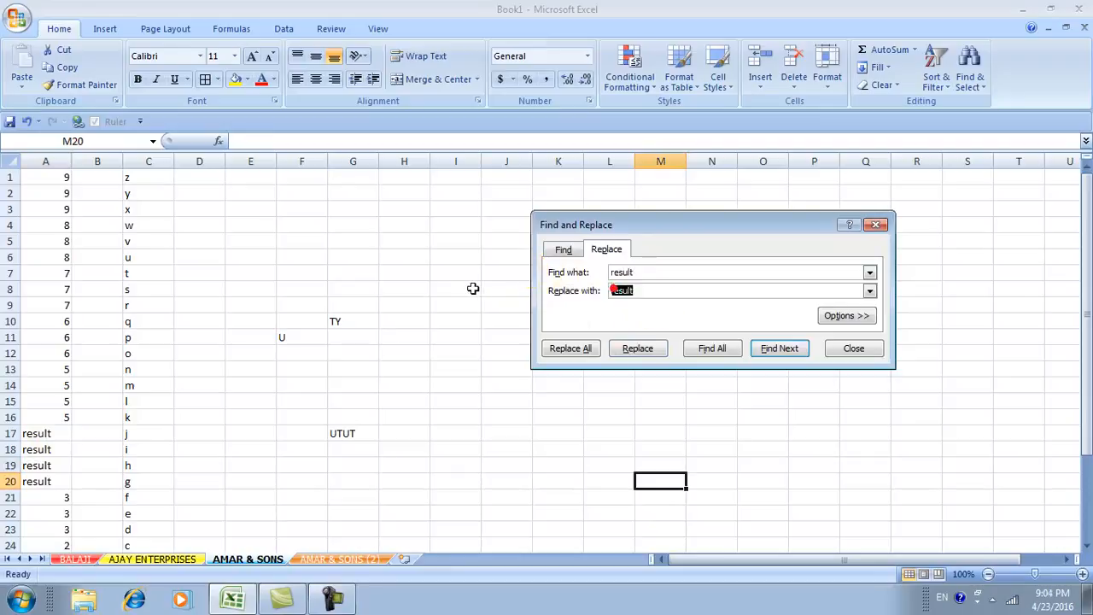
text(4)
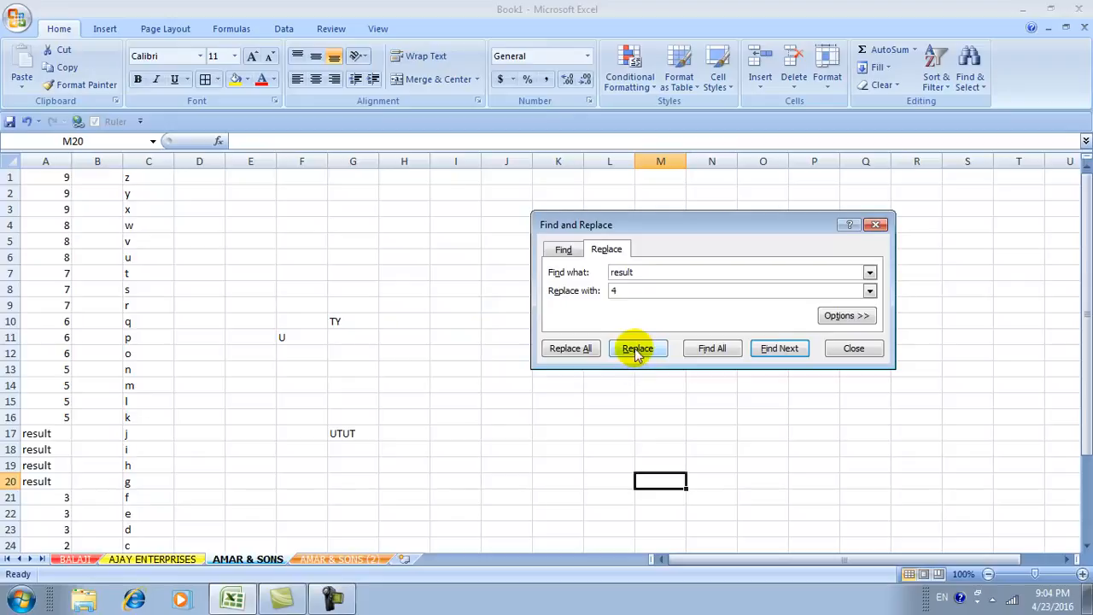
click(569, 350)
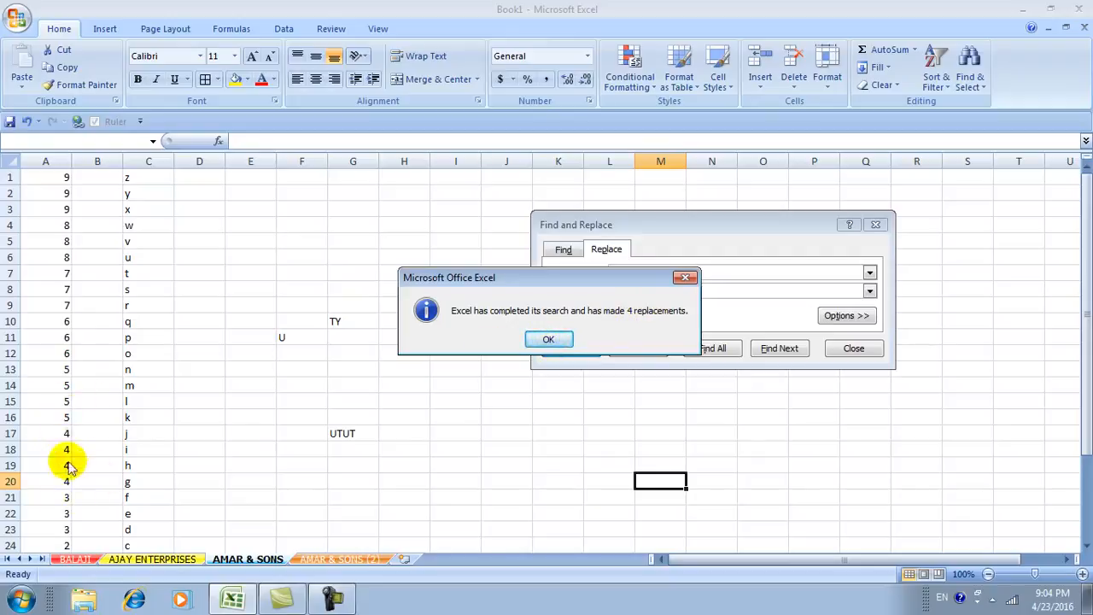
Dismiss the 4-replacements message and close the Find and Replace dialog.
click(534, 340)
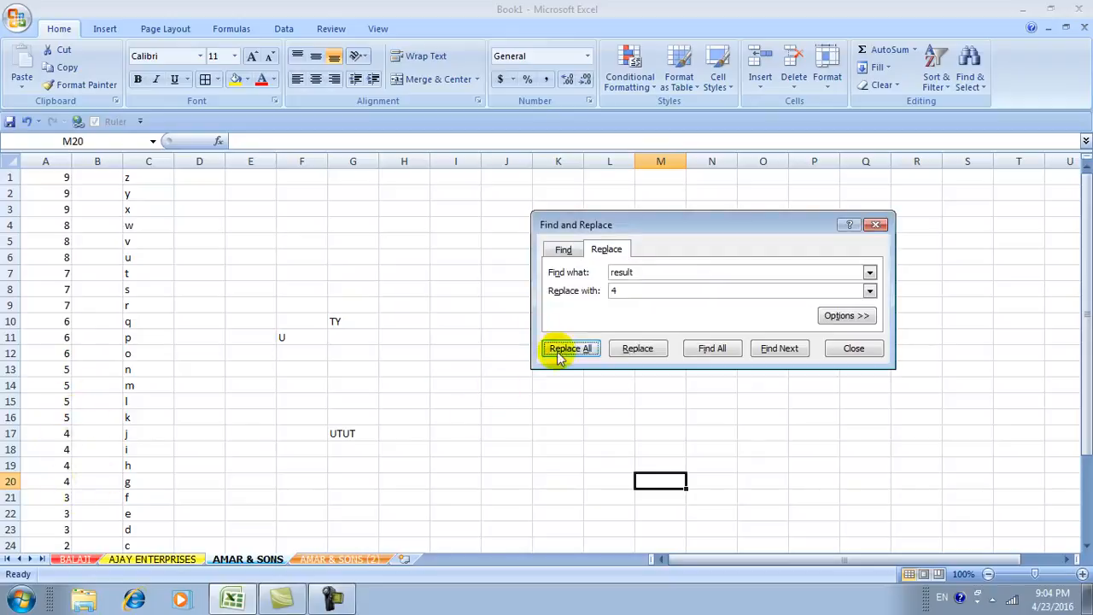
click(850, 348)
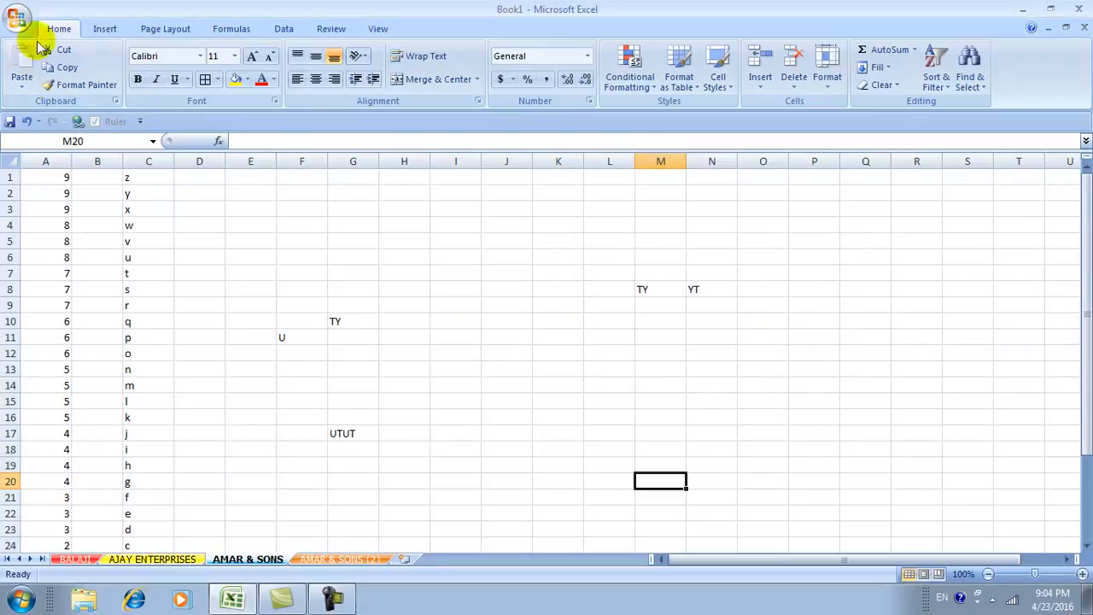
click(332, 598)
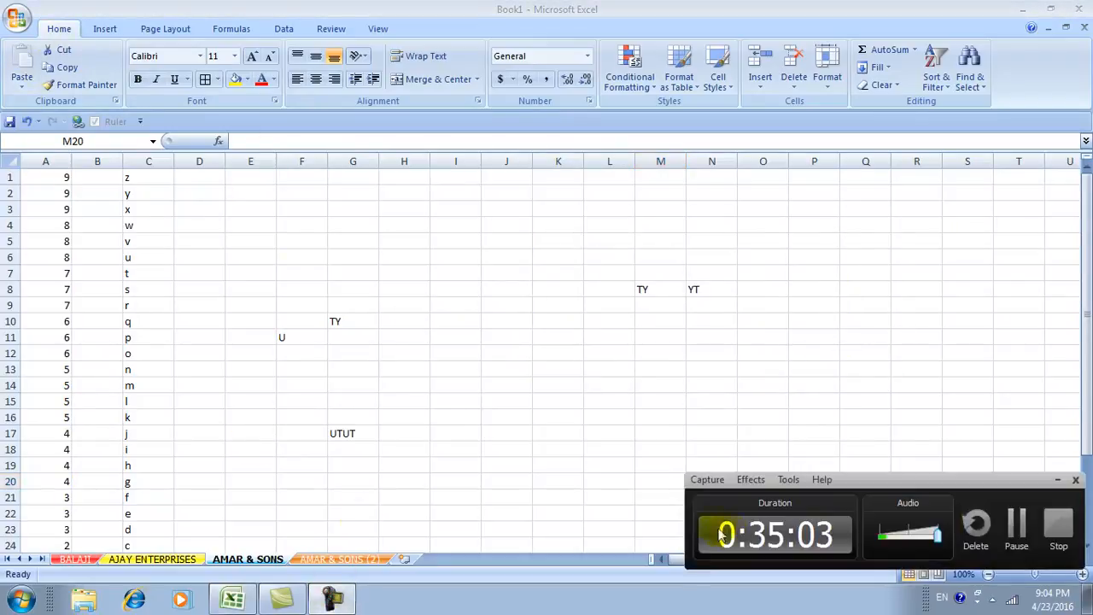